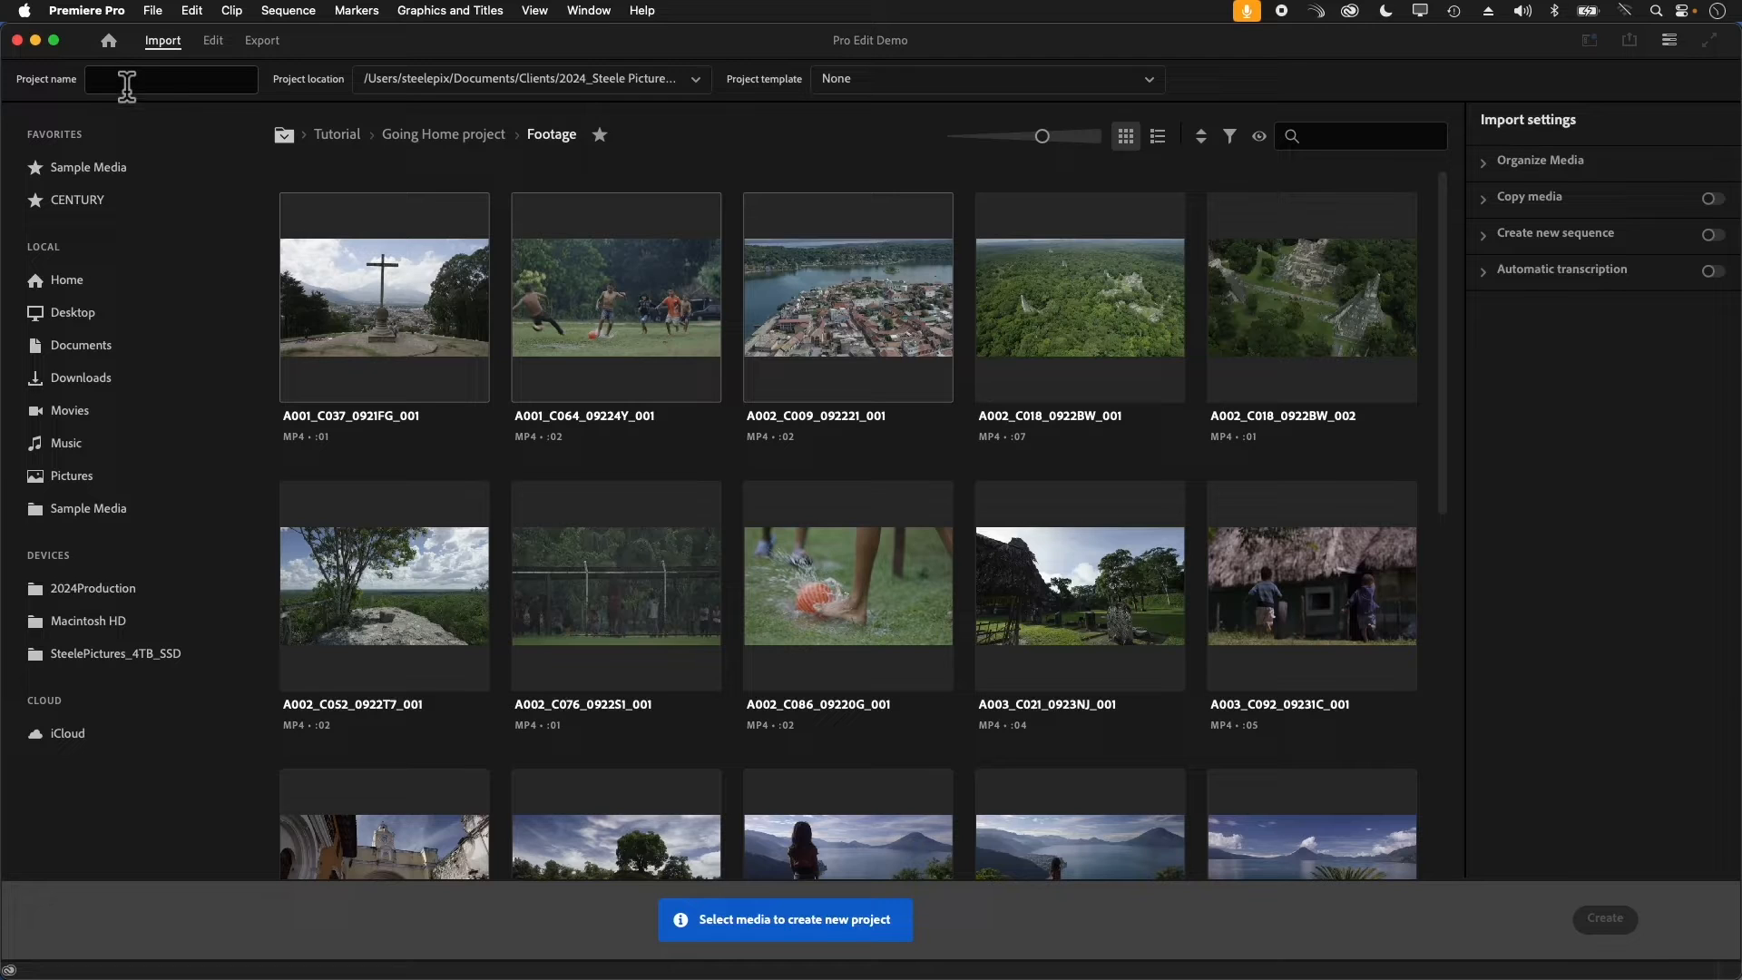
# Name the new project "Pro Edit Demo 1".
pyautogui.click(125, 84)
pyautogui.write('Pro Edi')
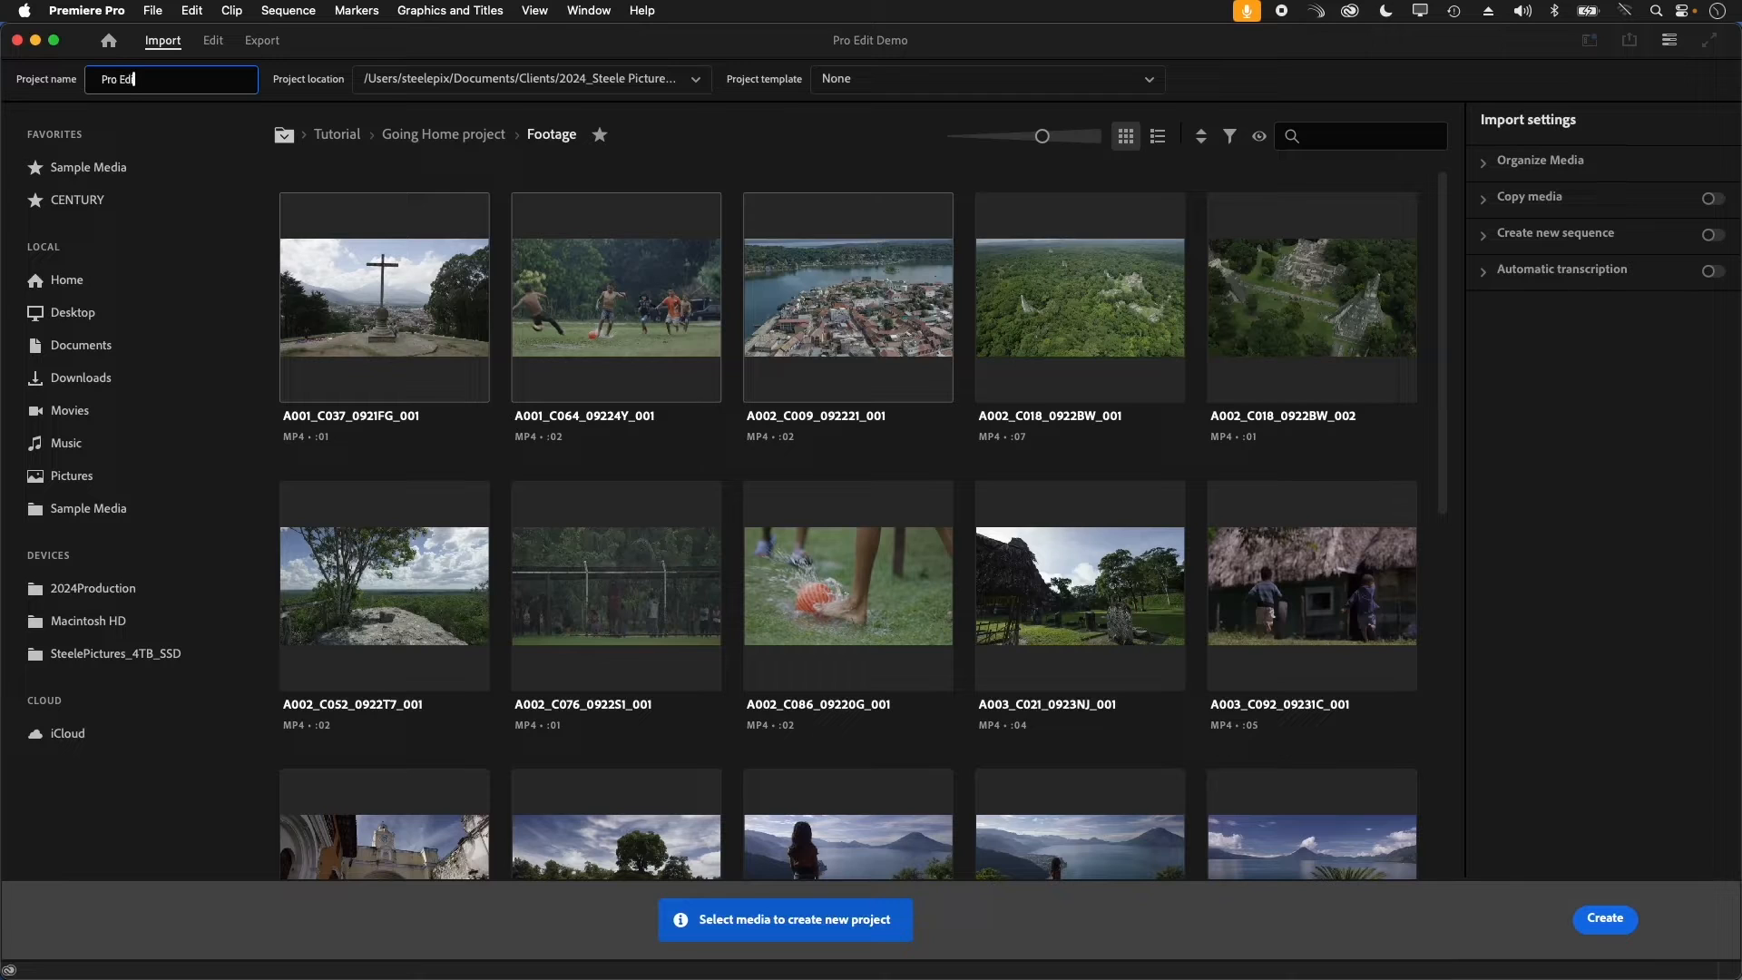
pyautogui.write('t Demo 1')
# Set the project location to the Pro Edit Demo Projects folder and apply the Broadcast Template Project.prproj template.
pyautogui.click(697, 81)
pyautogui.click(445, 498)
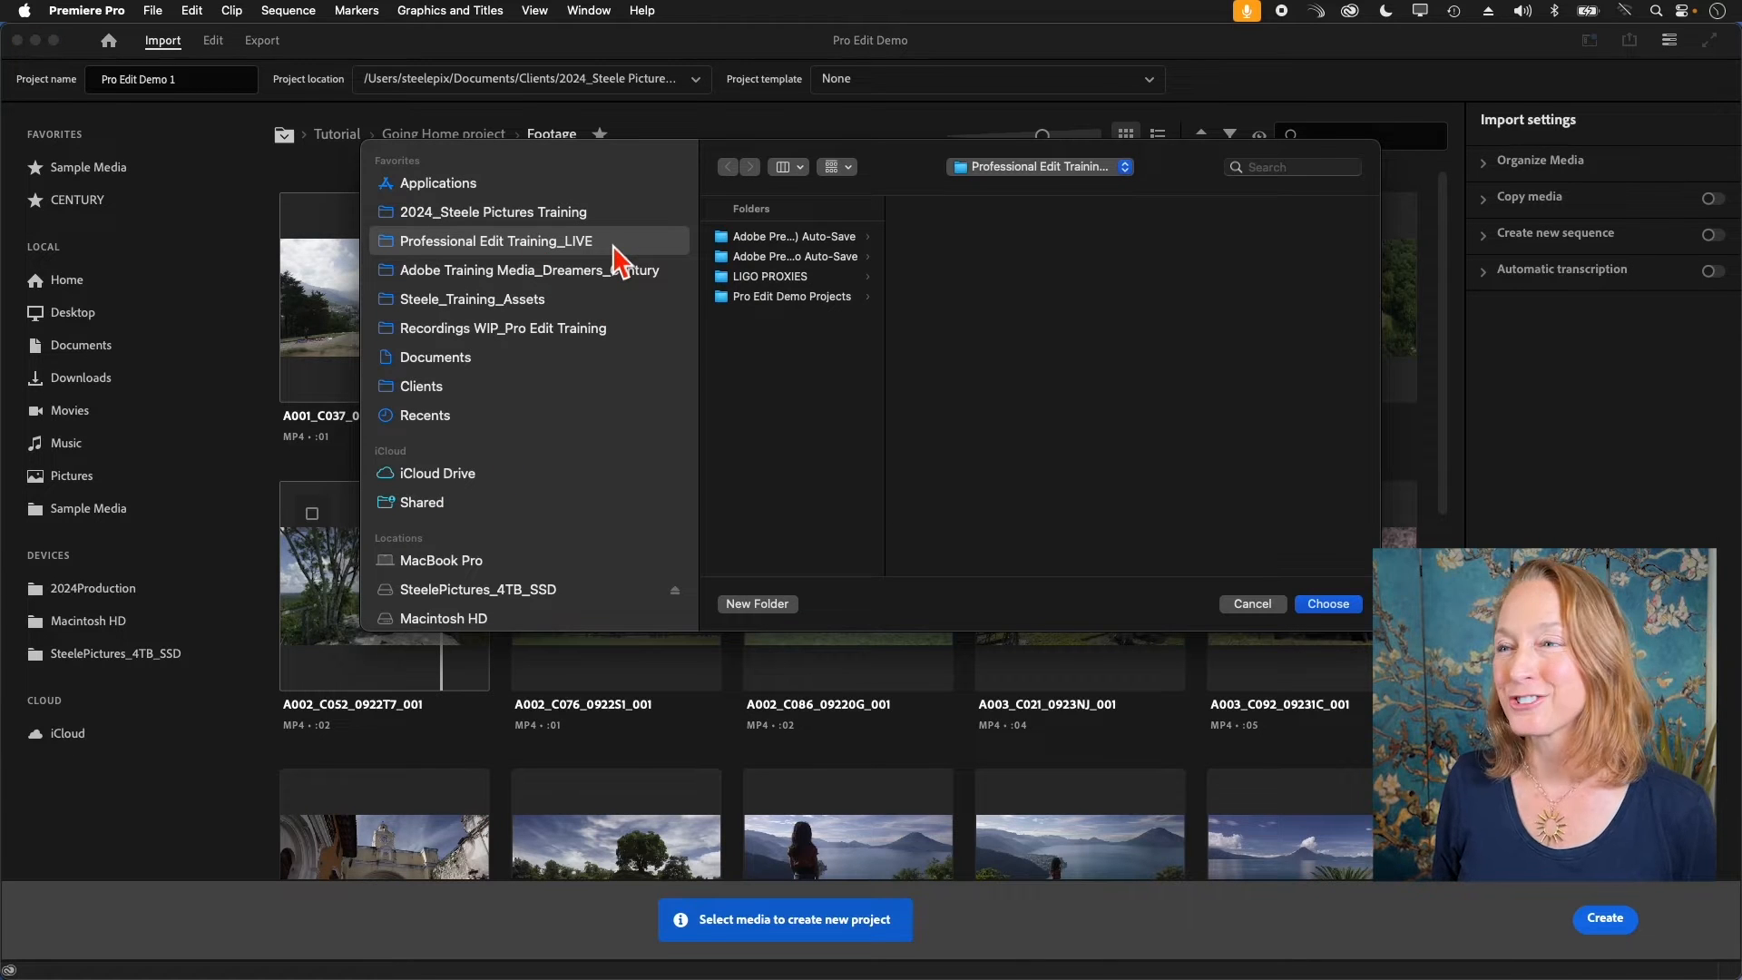
pyautogui.click(818, 298)
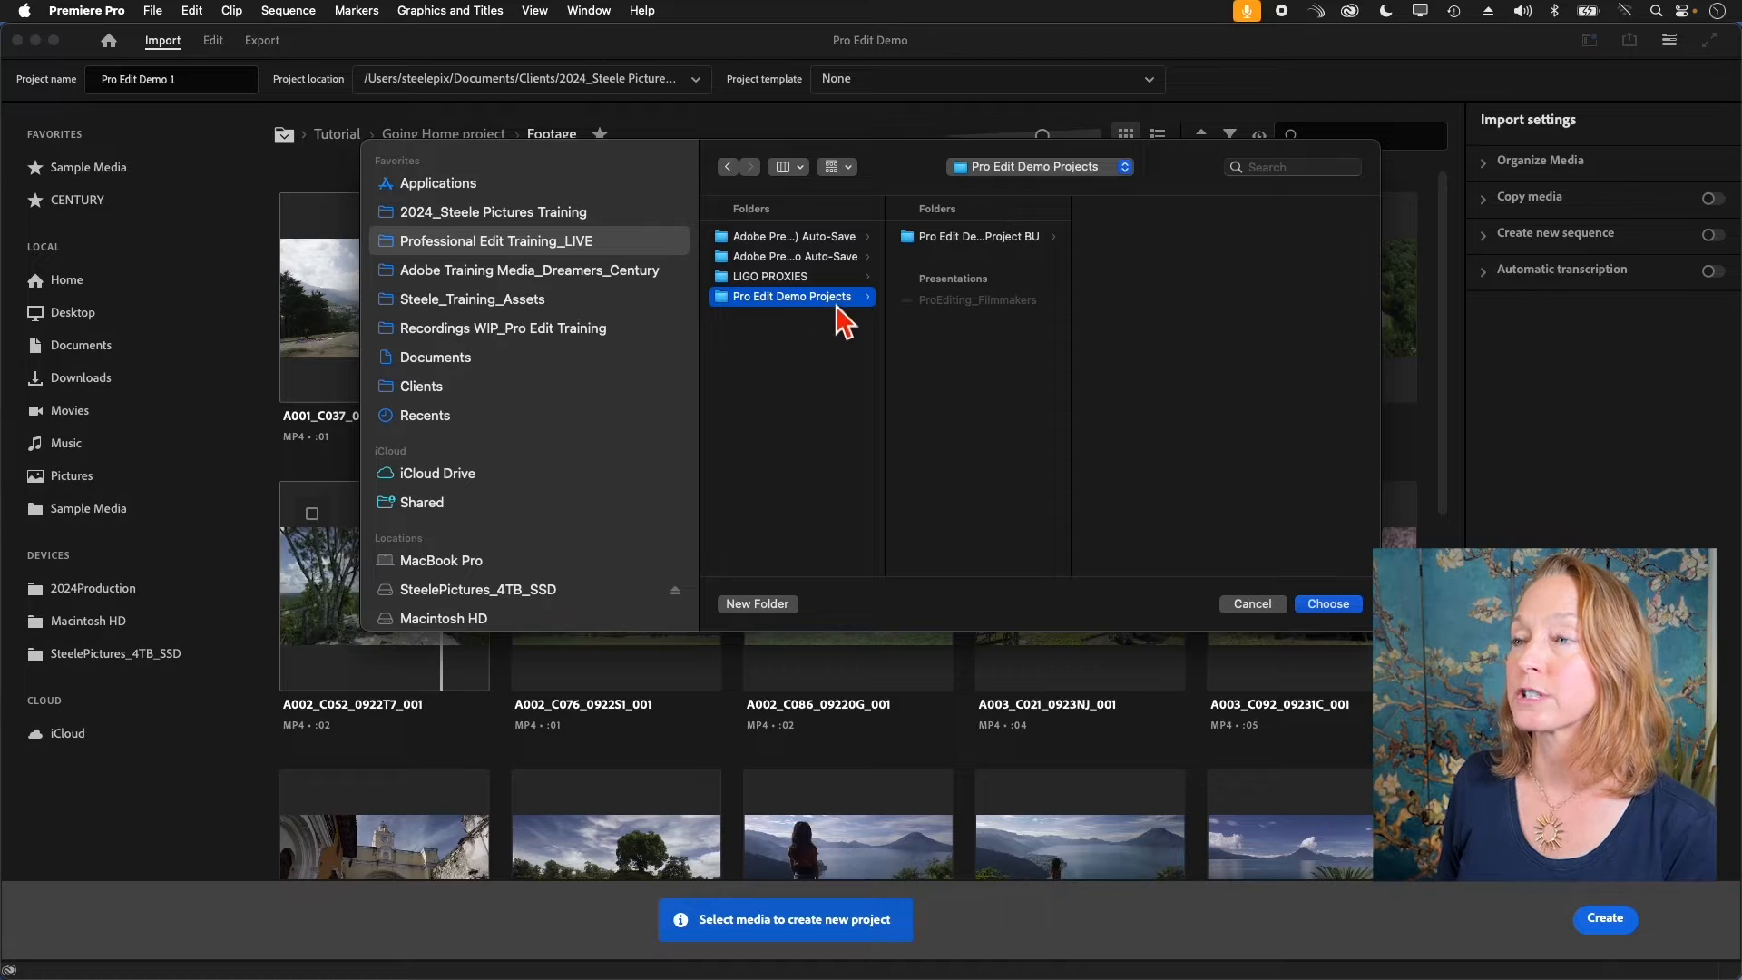
pyautogui.click(1336, 606)
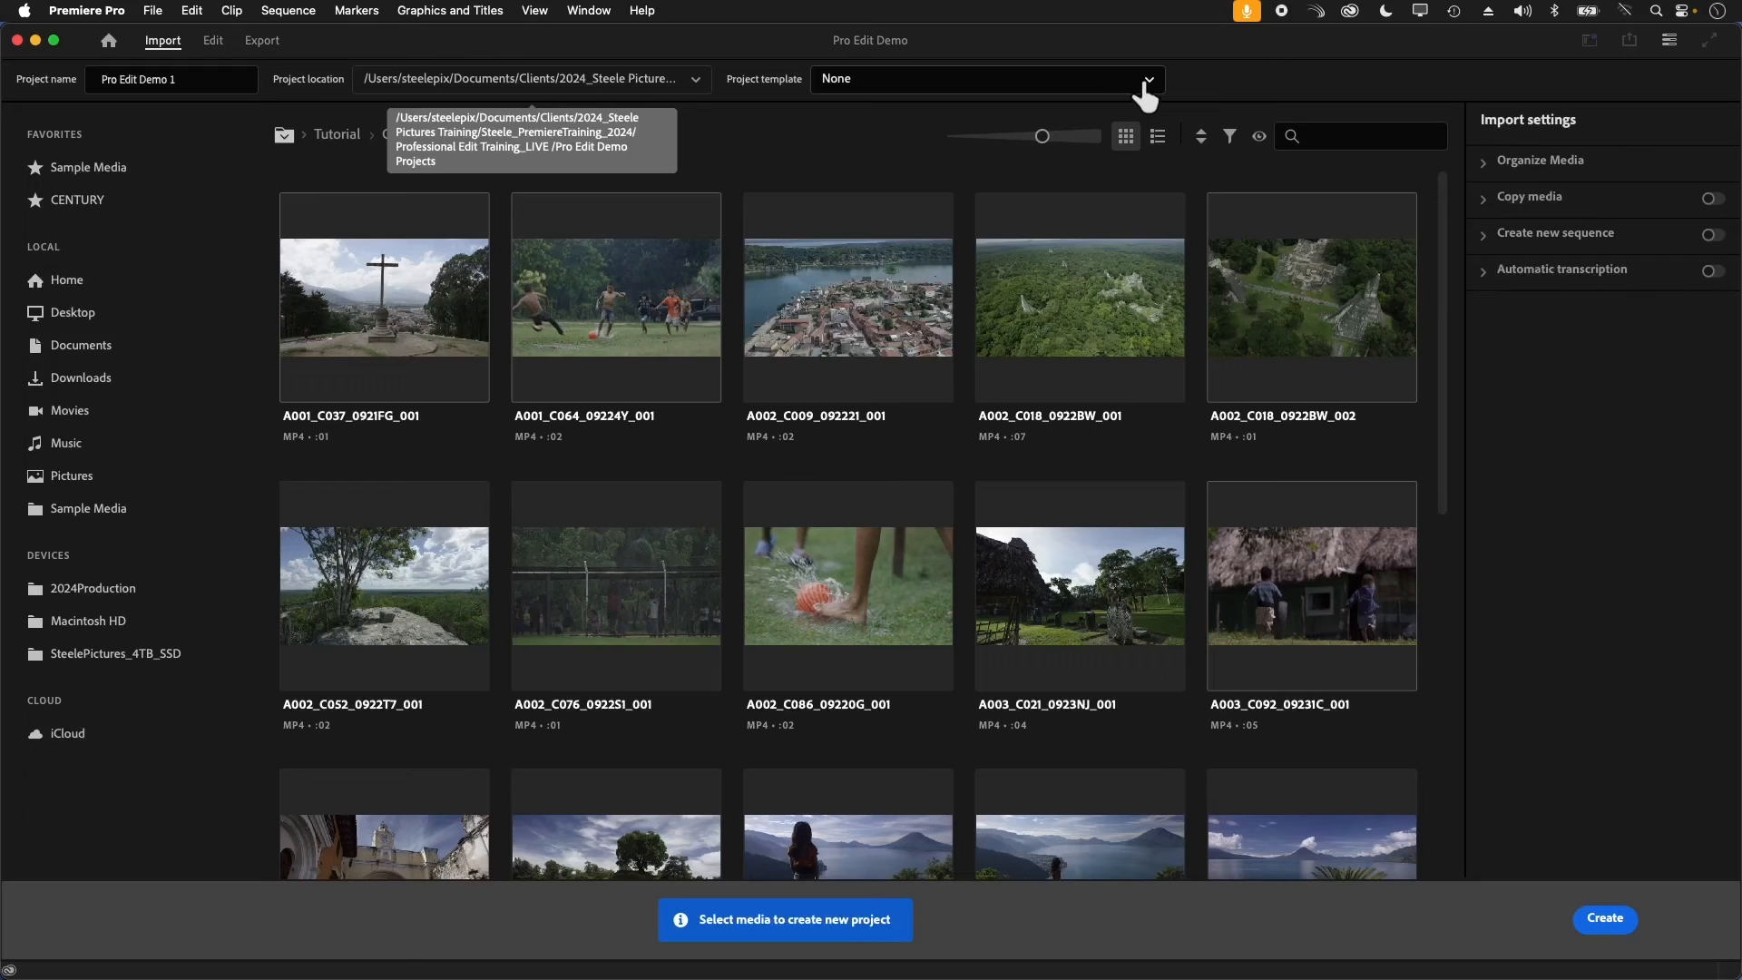
pyautogui.click(1148, 92)
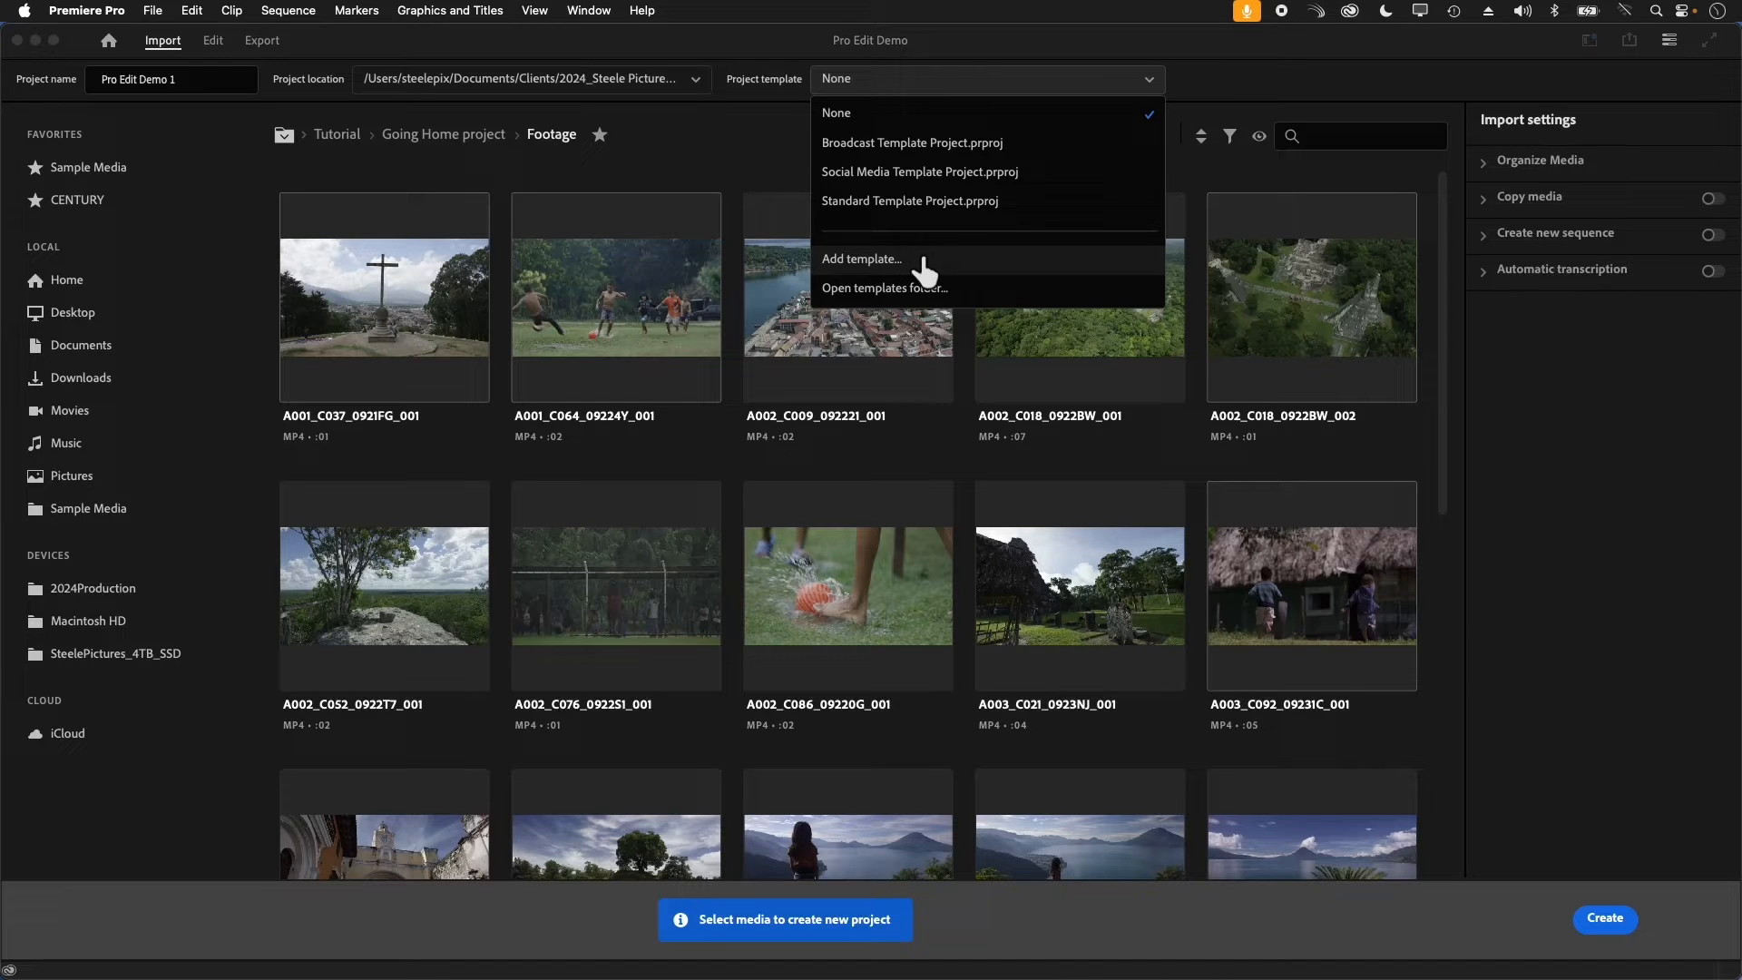
pyautogui.click(997, 145)
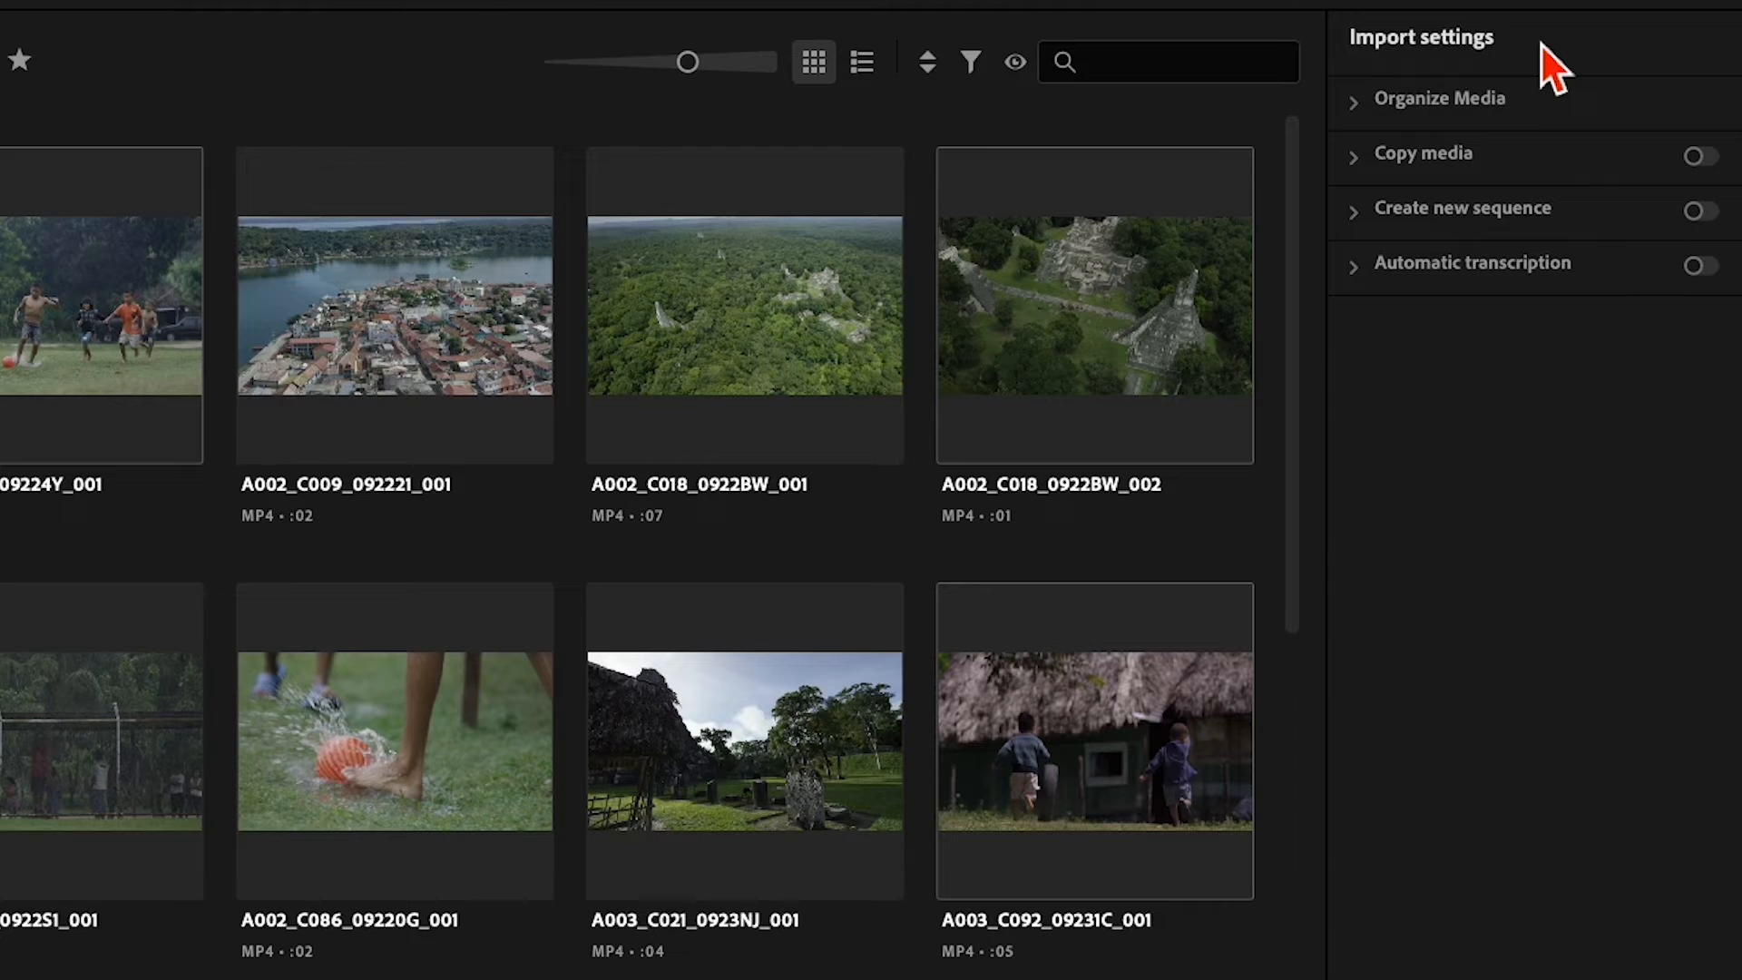
# Set the import to add the media to a new bin named "Interviews".
pyautogui.click(1352, 102)
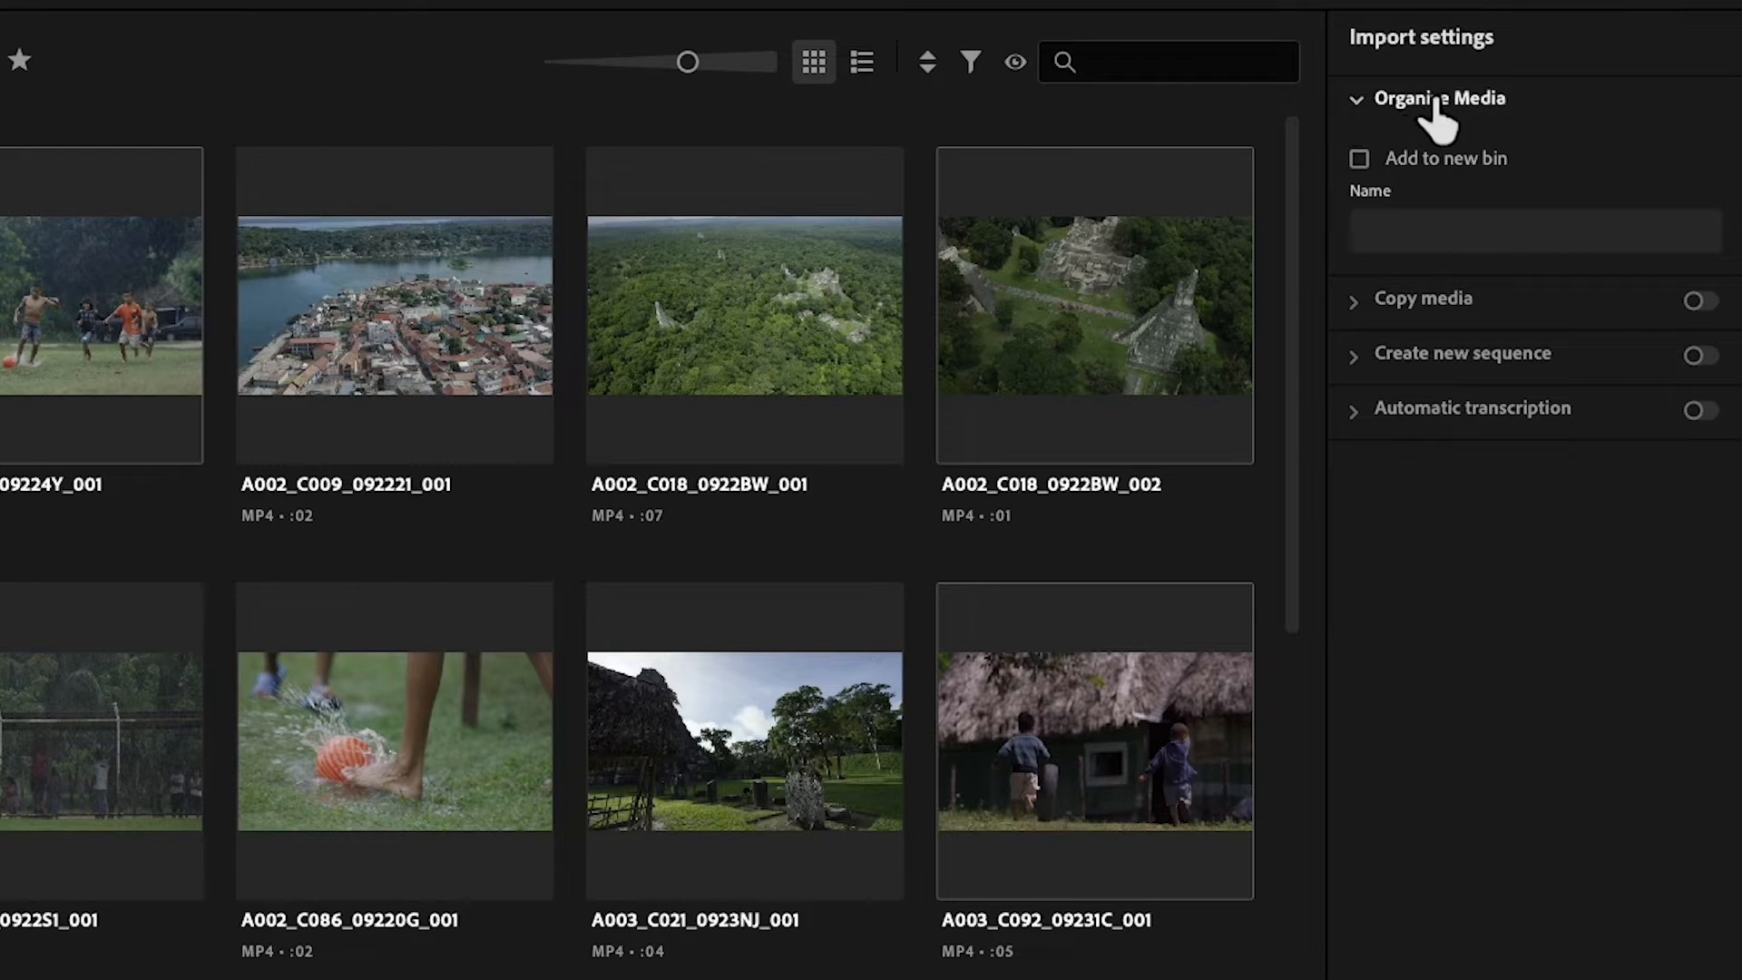
pyautogui.click(1361, 163)
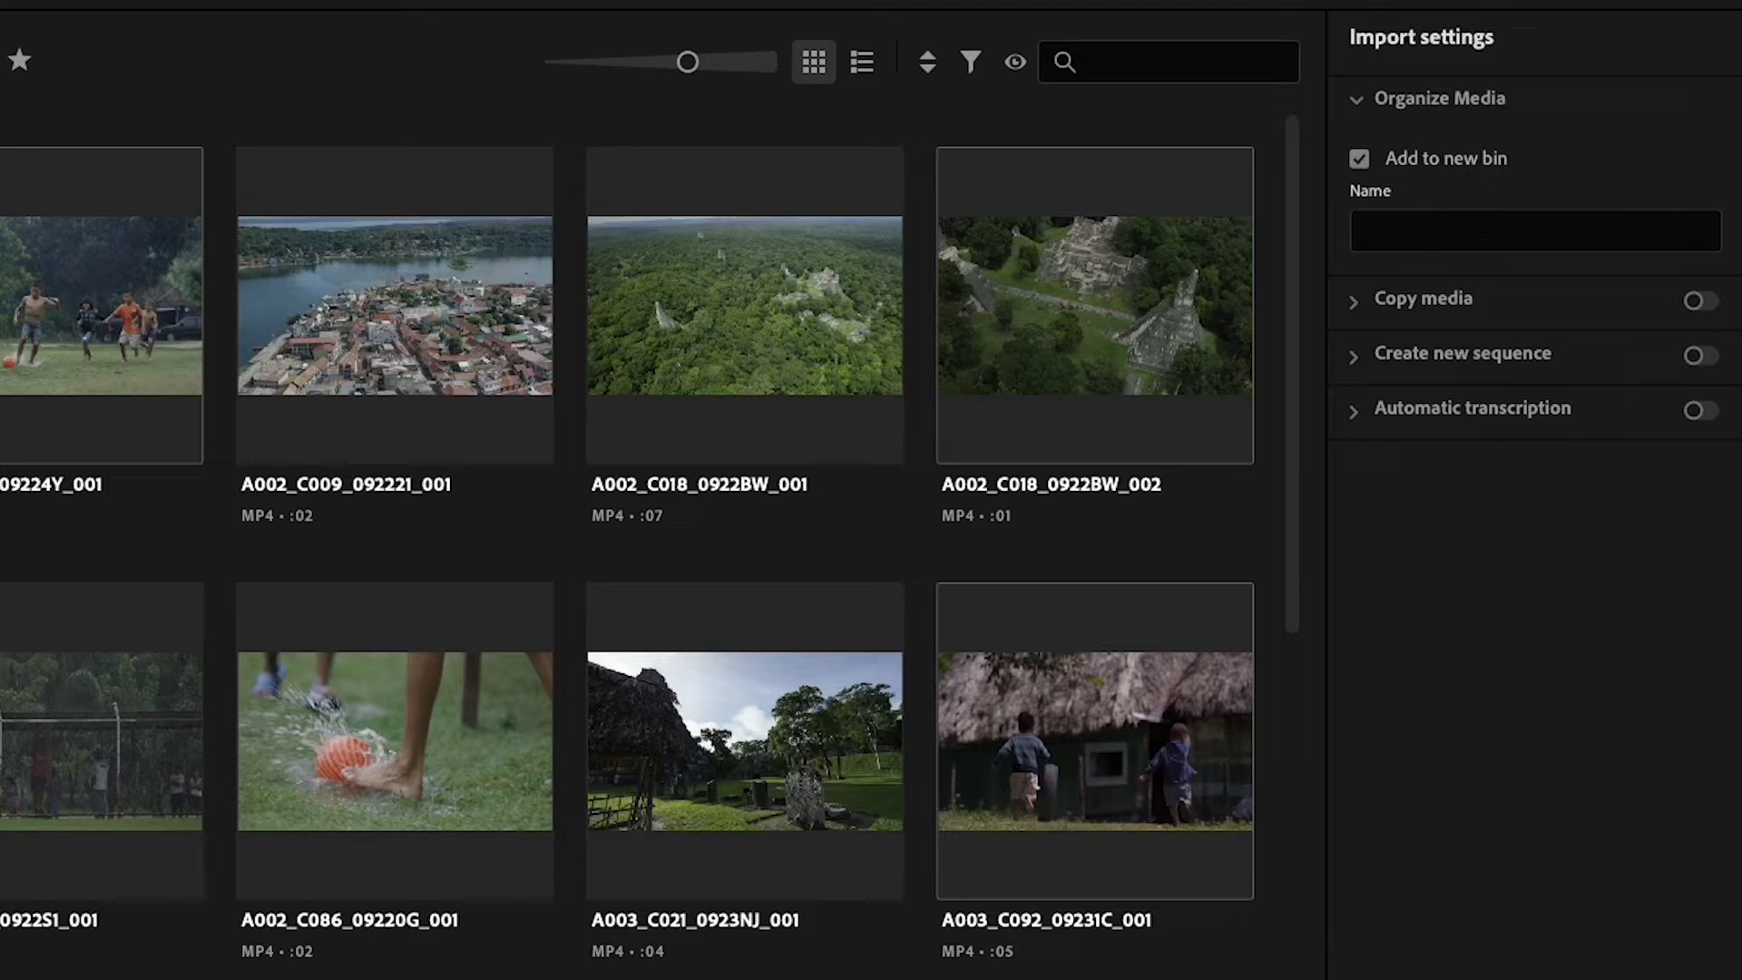
pyautogui.click(1403, 229)
pyautogui.write('Inte')
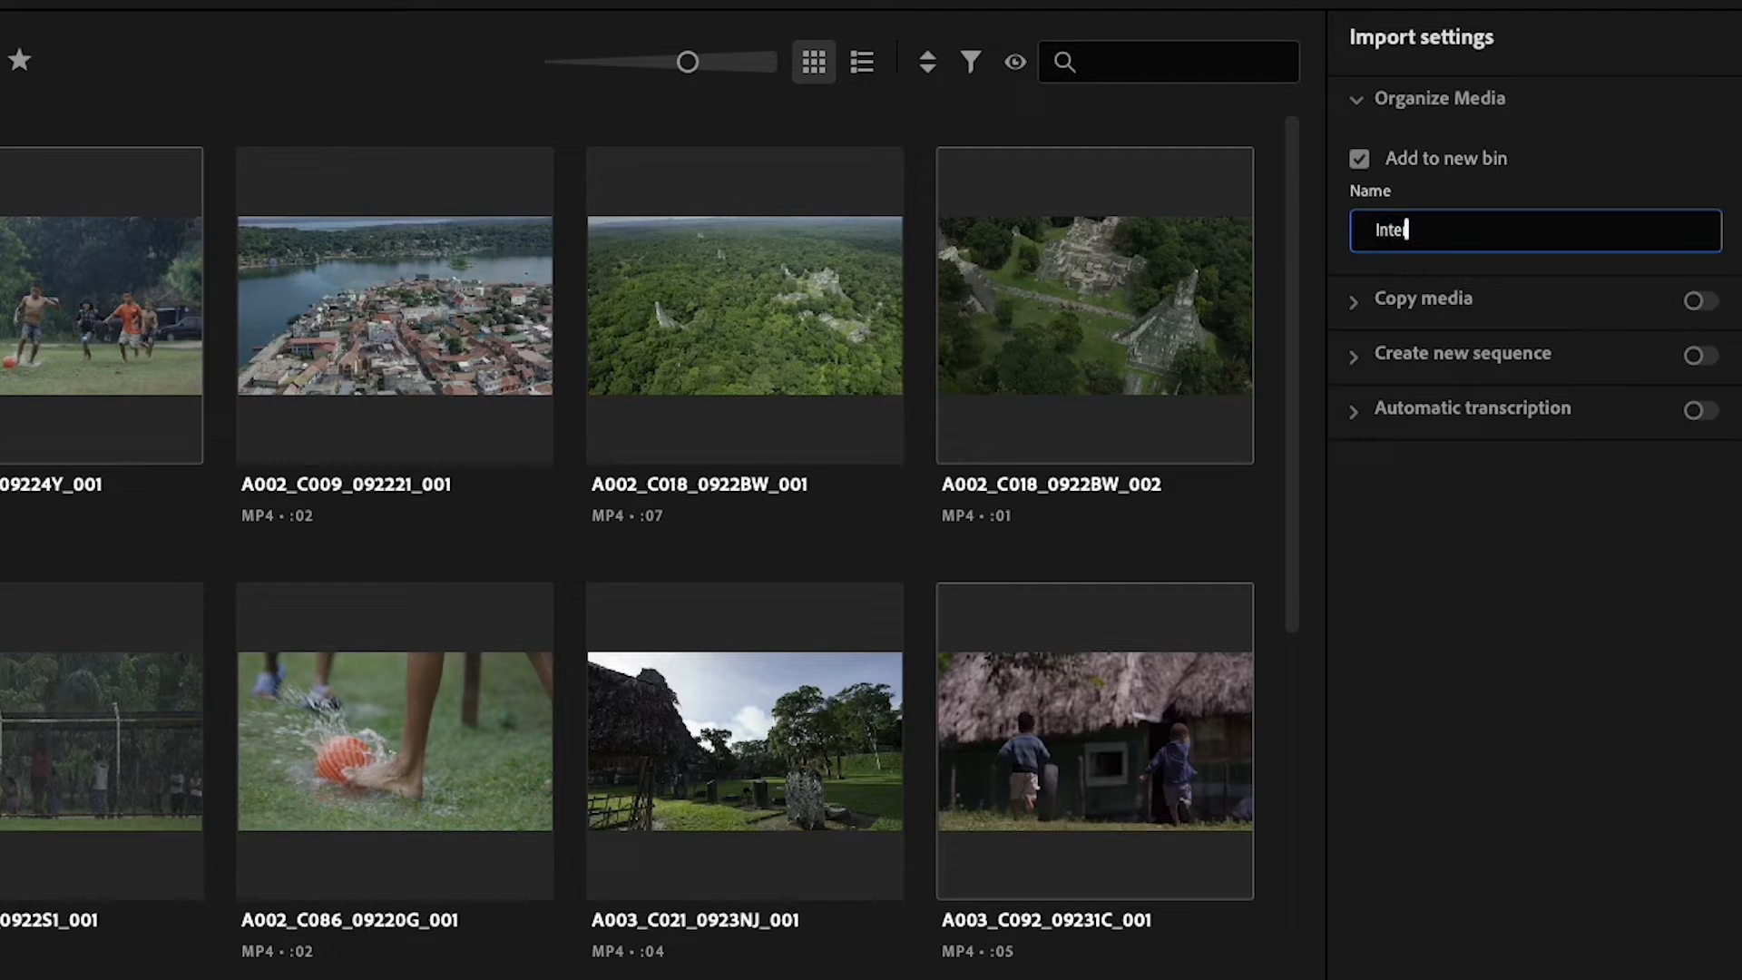
pyautogui.write('rviews')
# Enable media copying to set the copied files destination to "Use preset destination", and switch copying off again.
pyautogui.click(1356, 308)
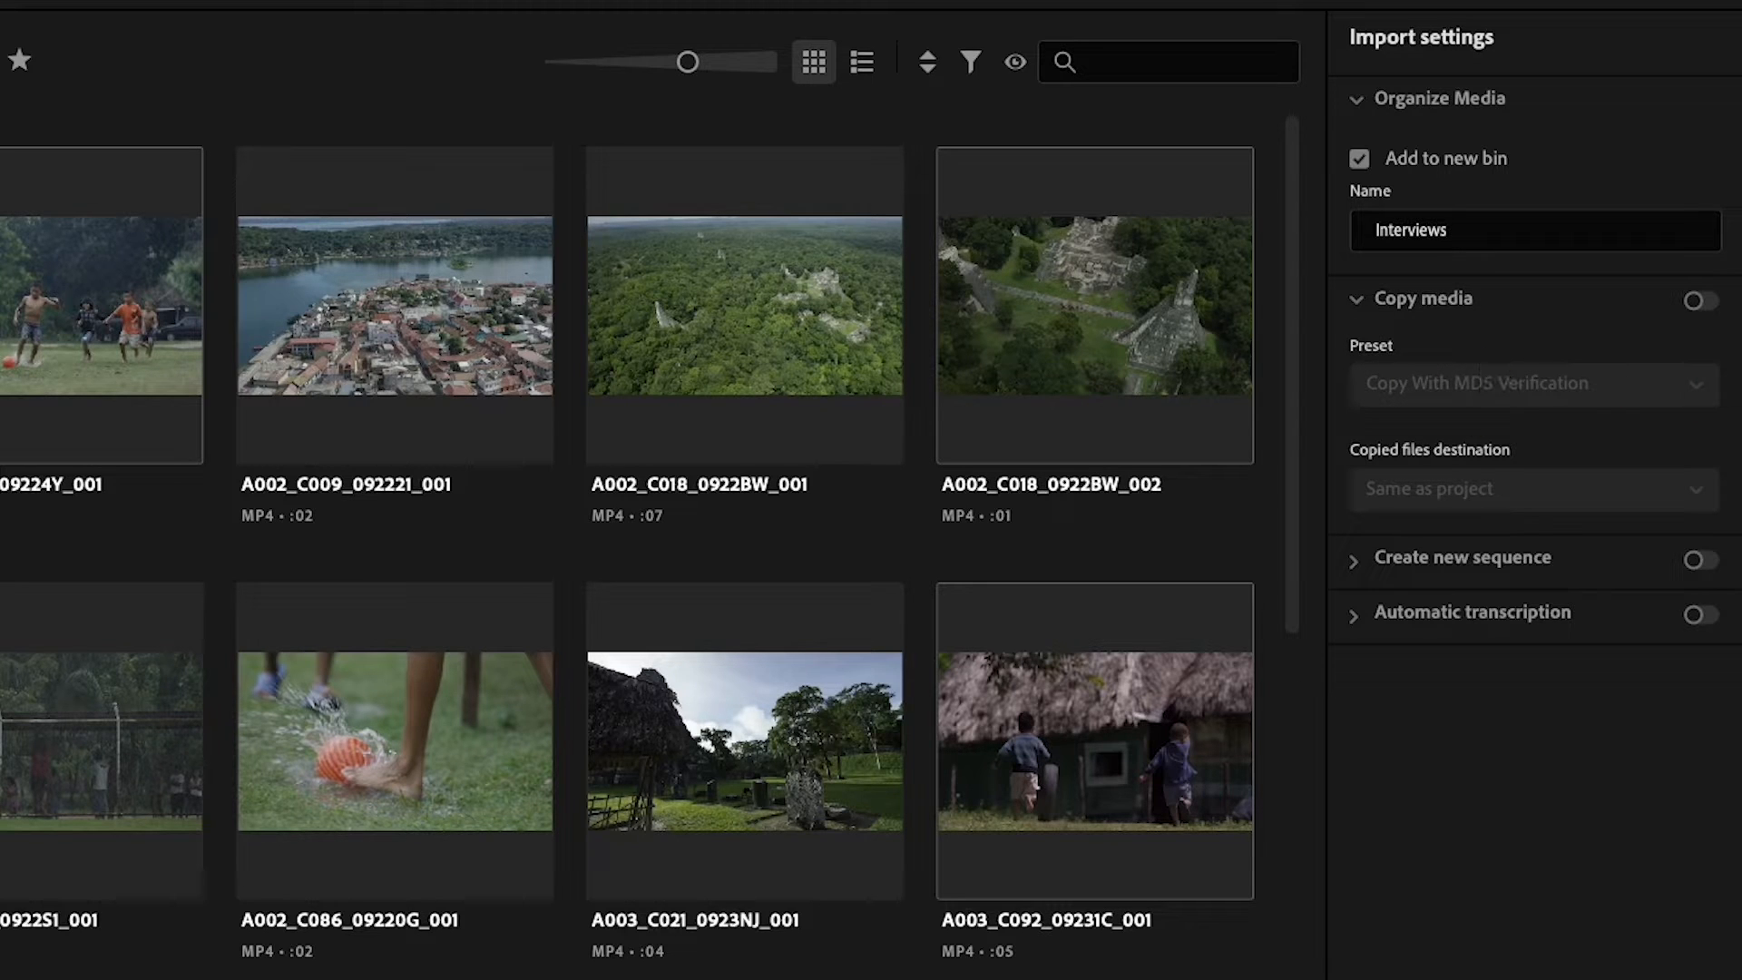
pyautogui.click(1699, 305)
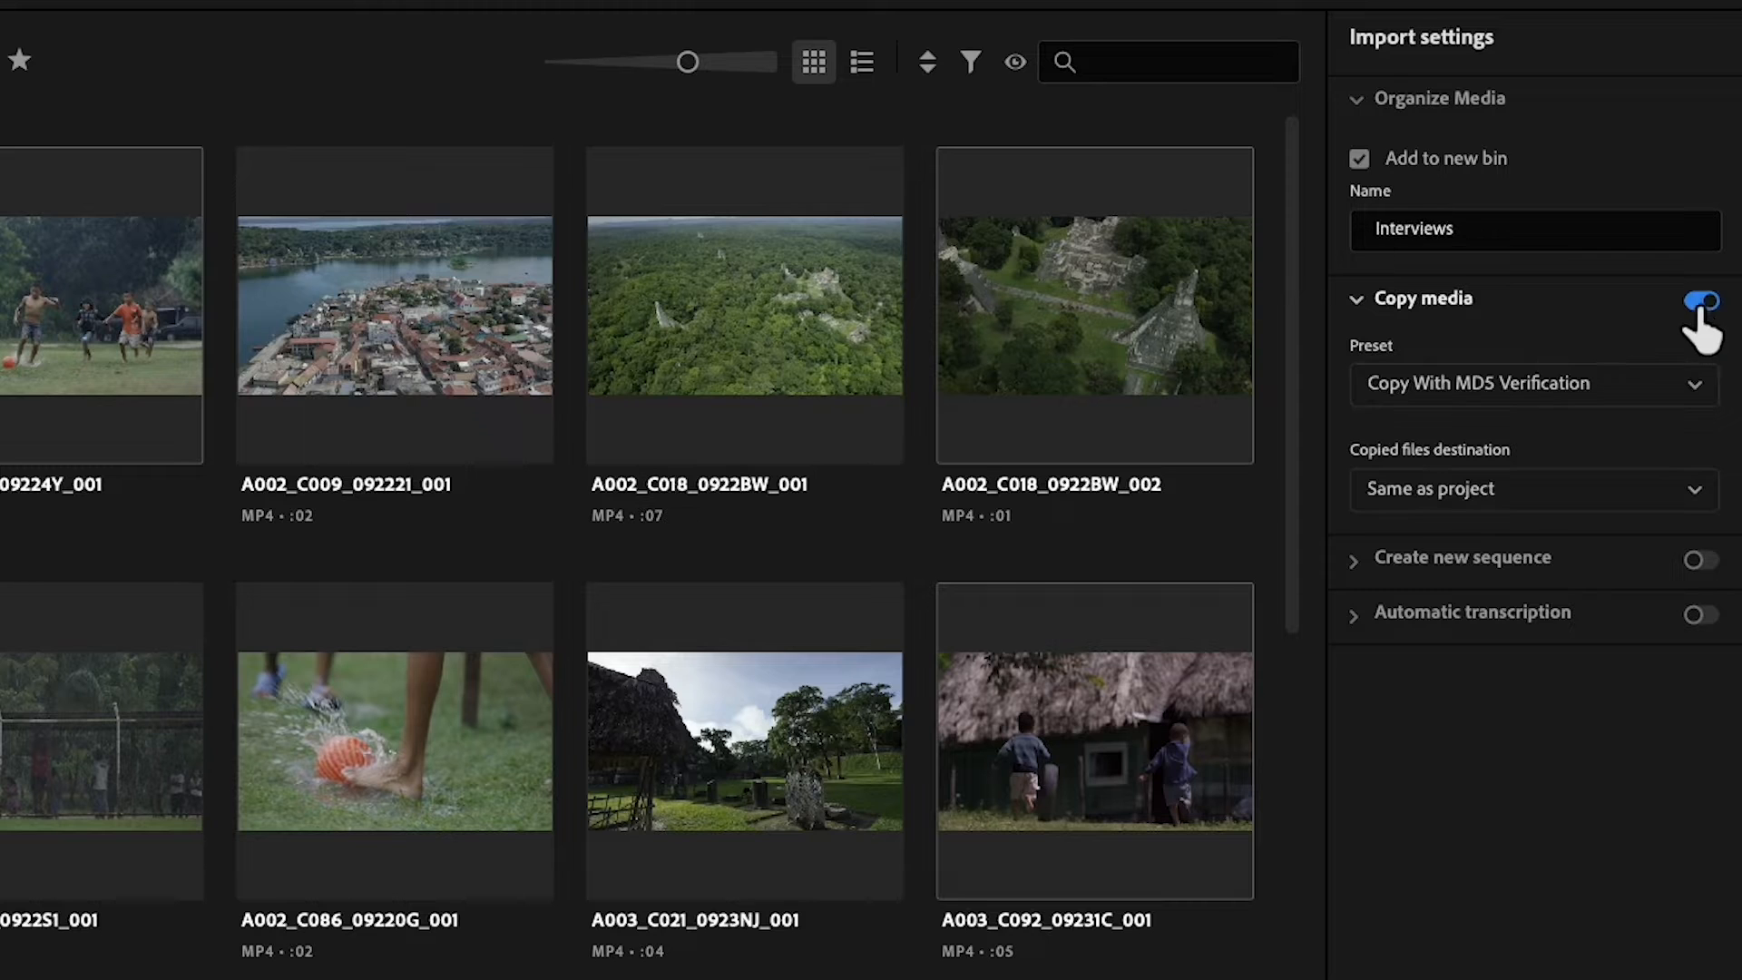
pyautogui.click(1690, 388)
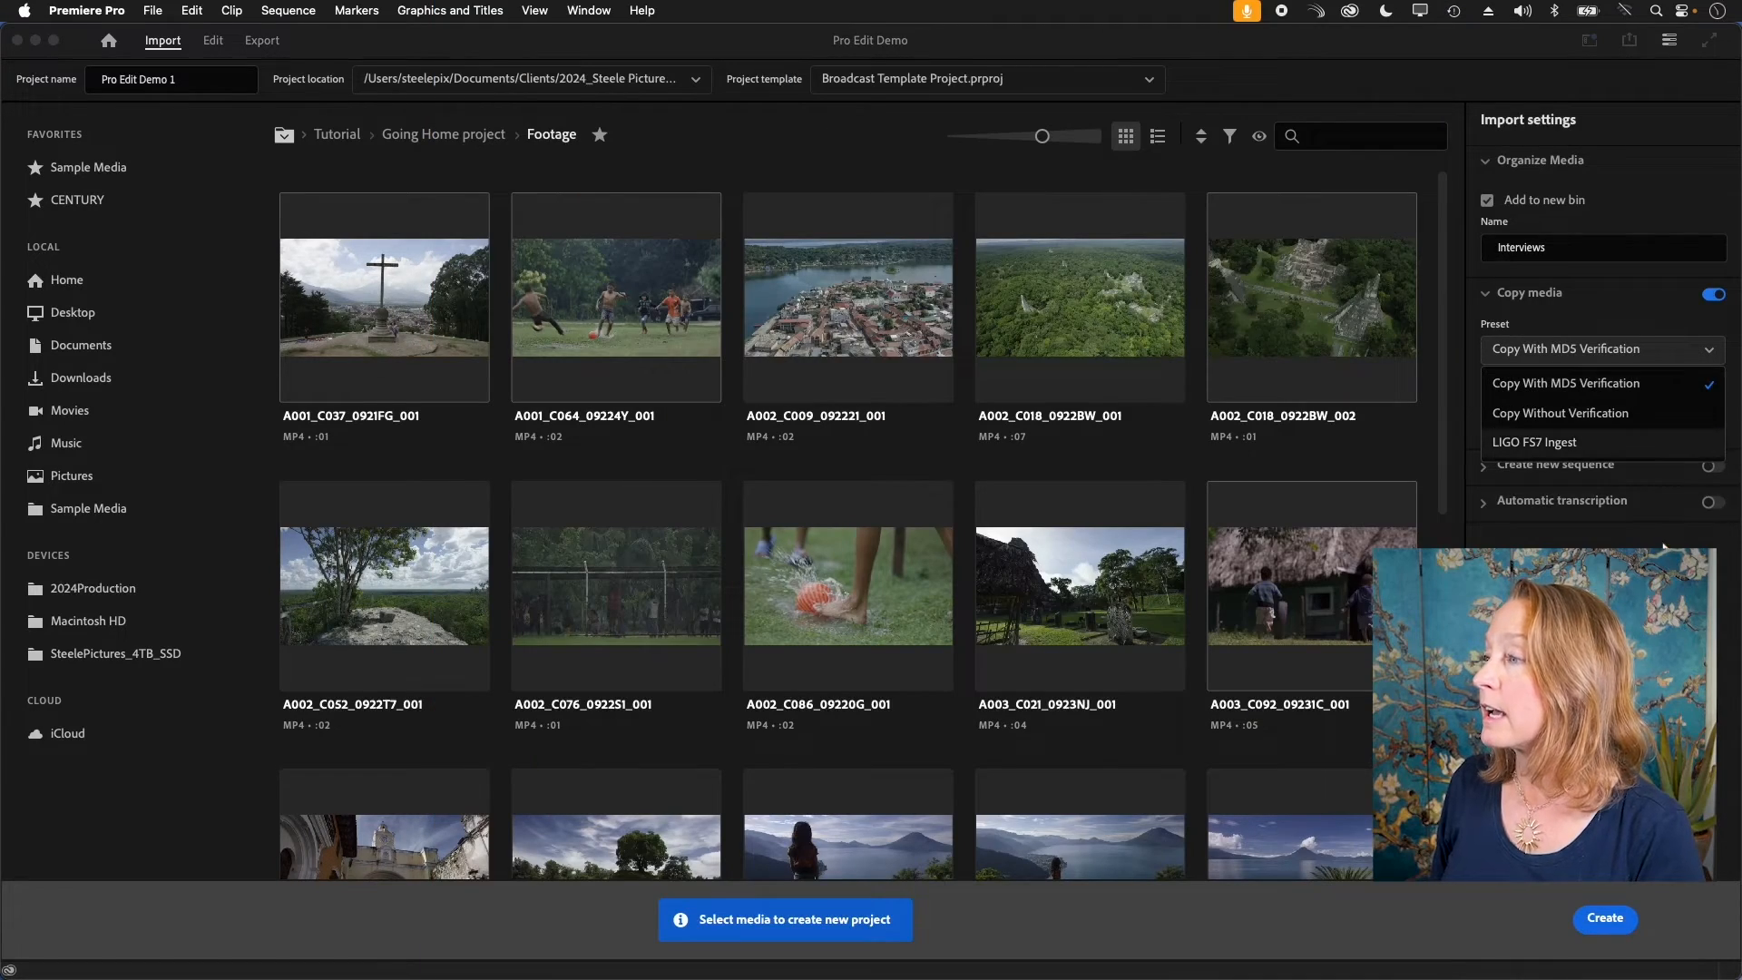
pyautogui.click(1543, 581)
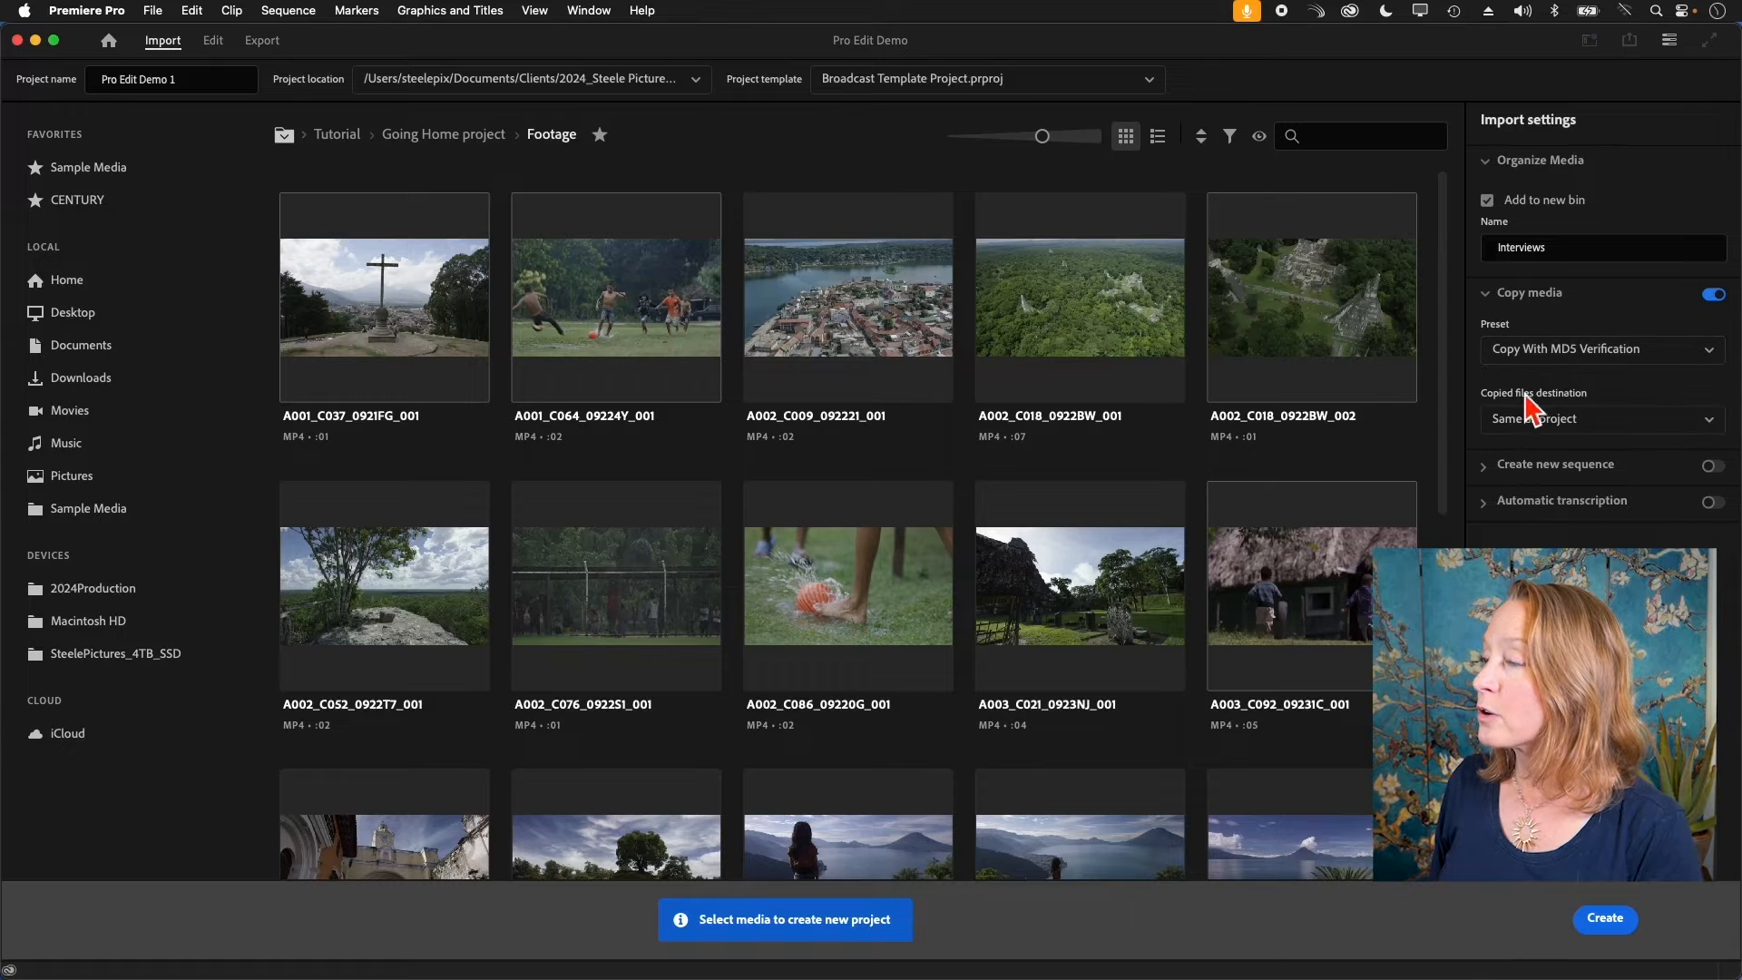
pyautogui.click(1706, 420)
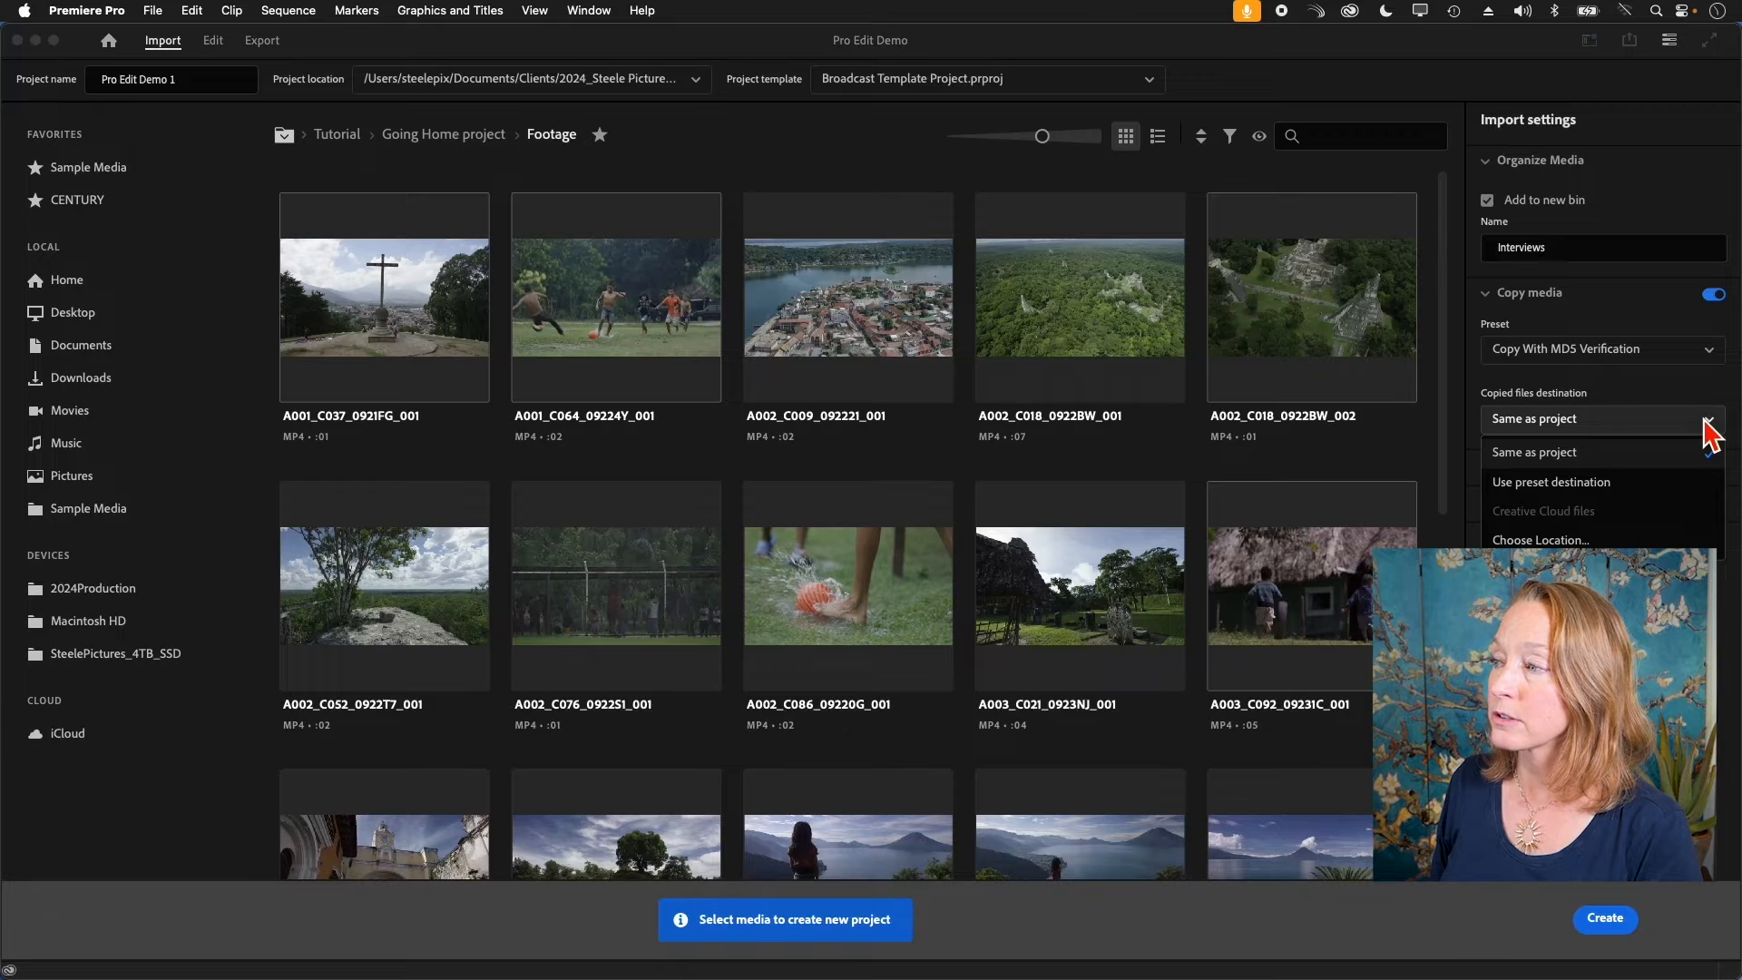
pyautogui.click(1553, 483)
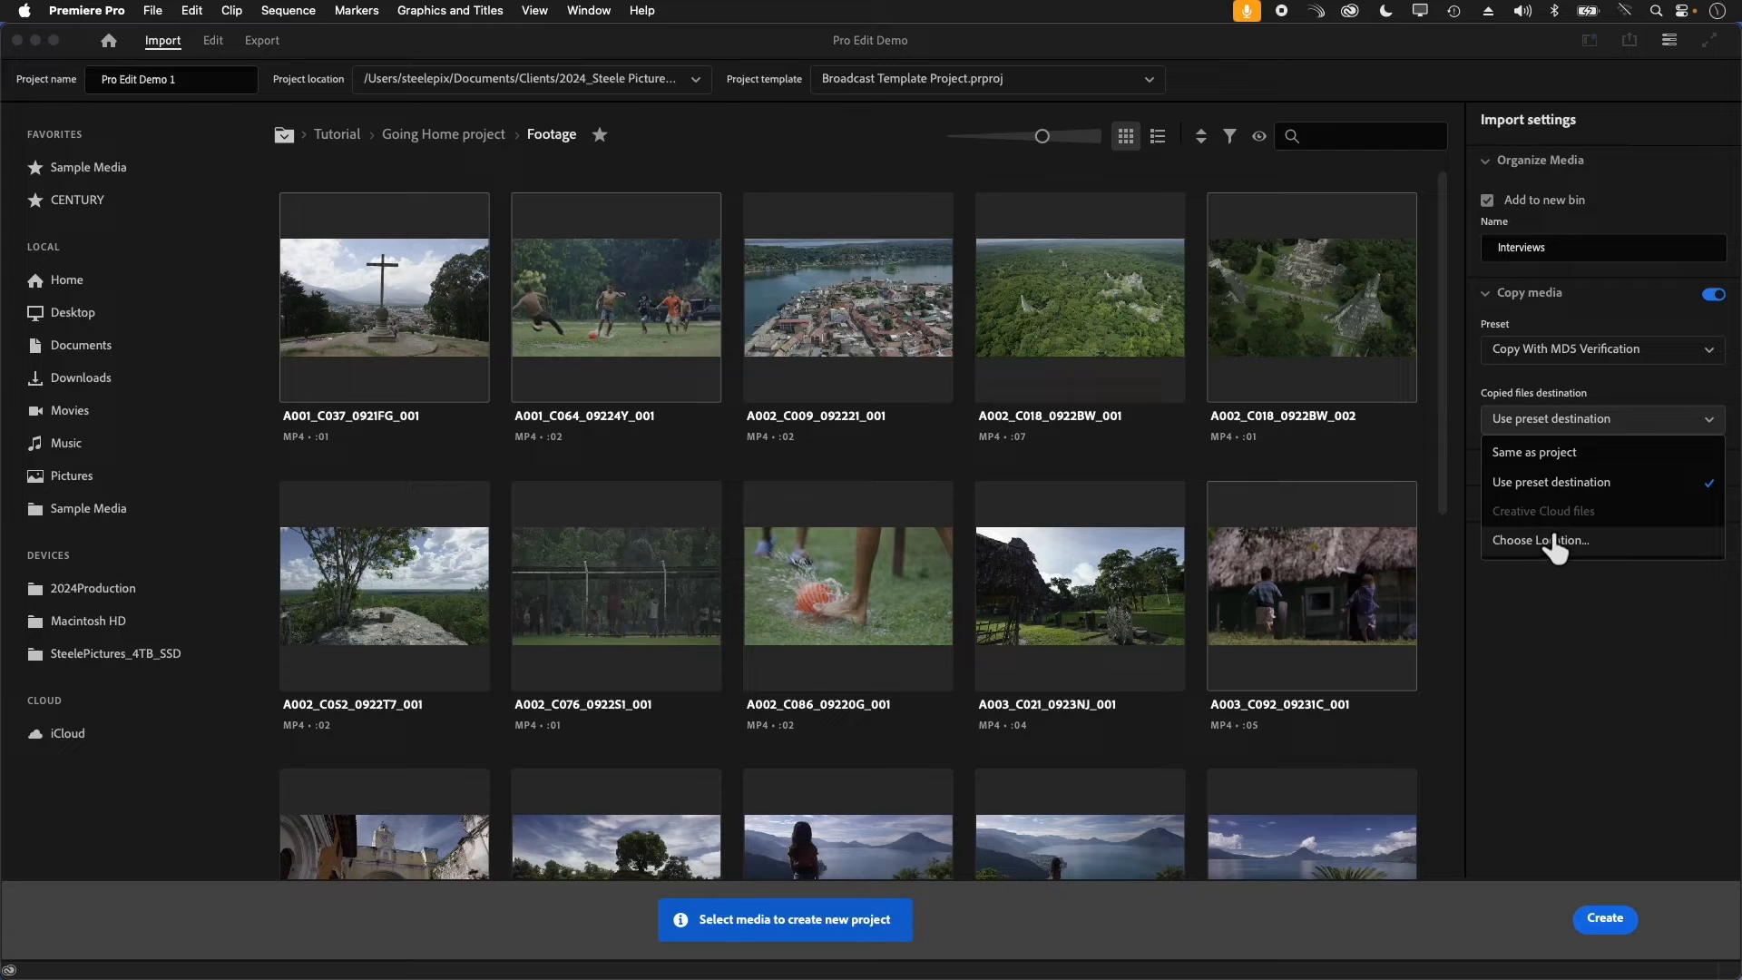
pyautogui.click(1577, 606)
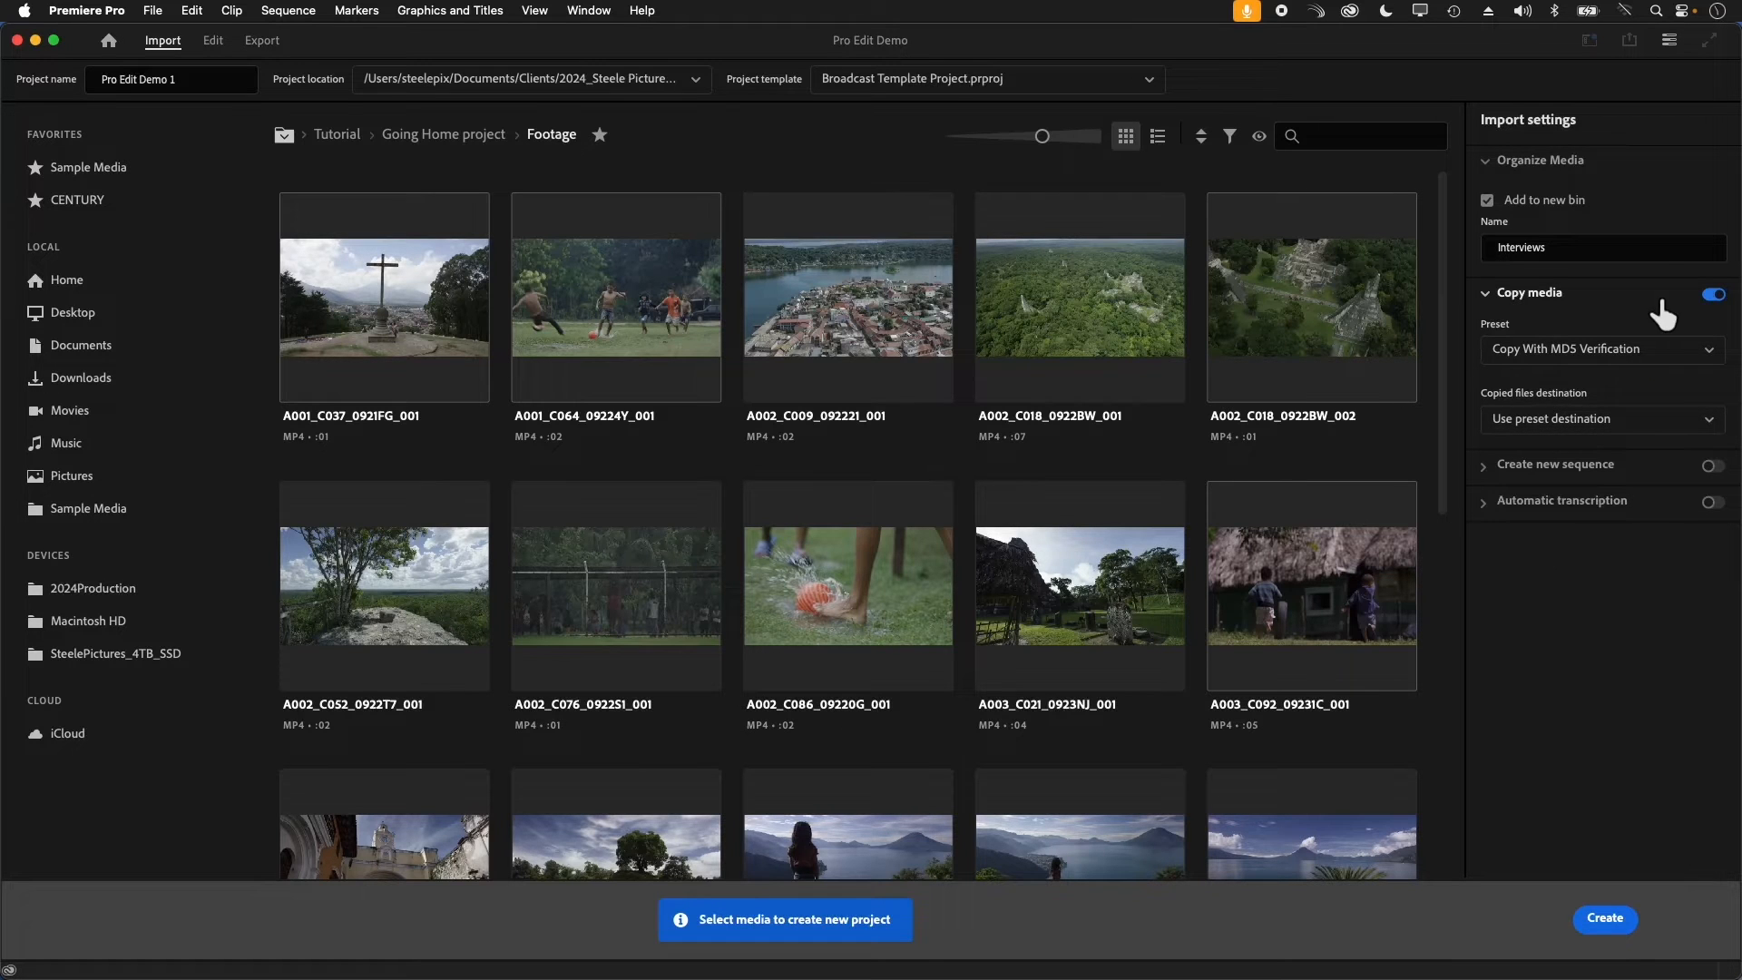
pyautogui.click(1714, 294)
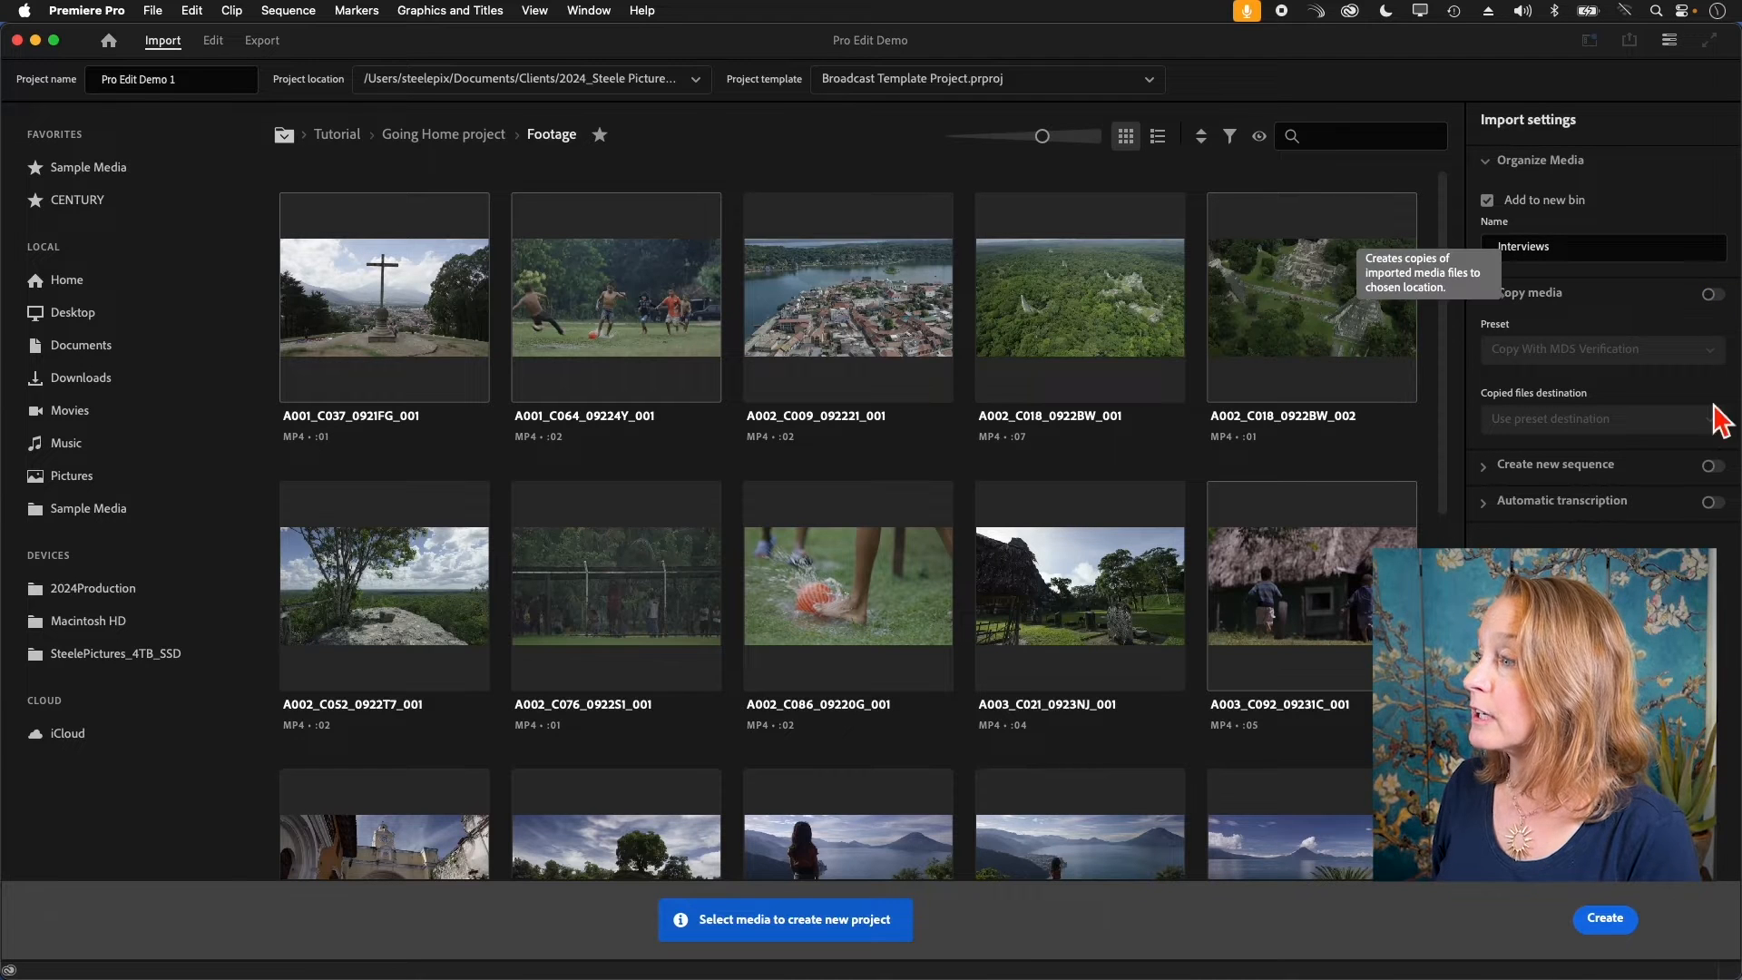
pyautogui.click(1485, 466)
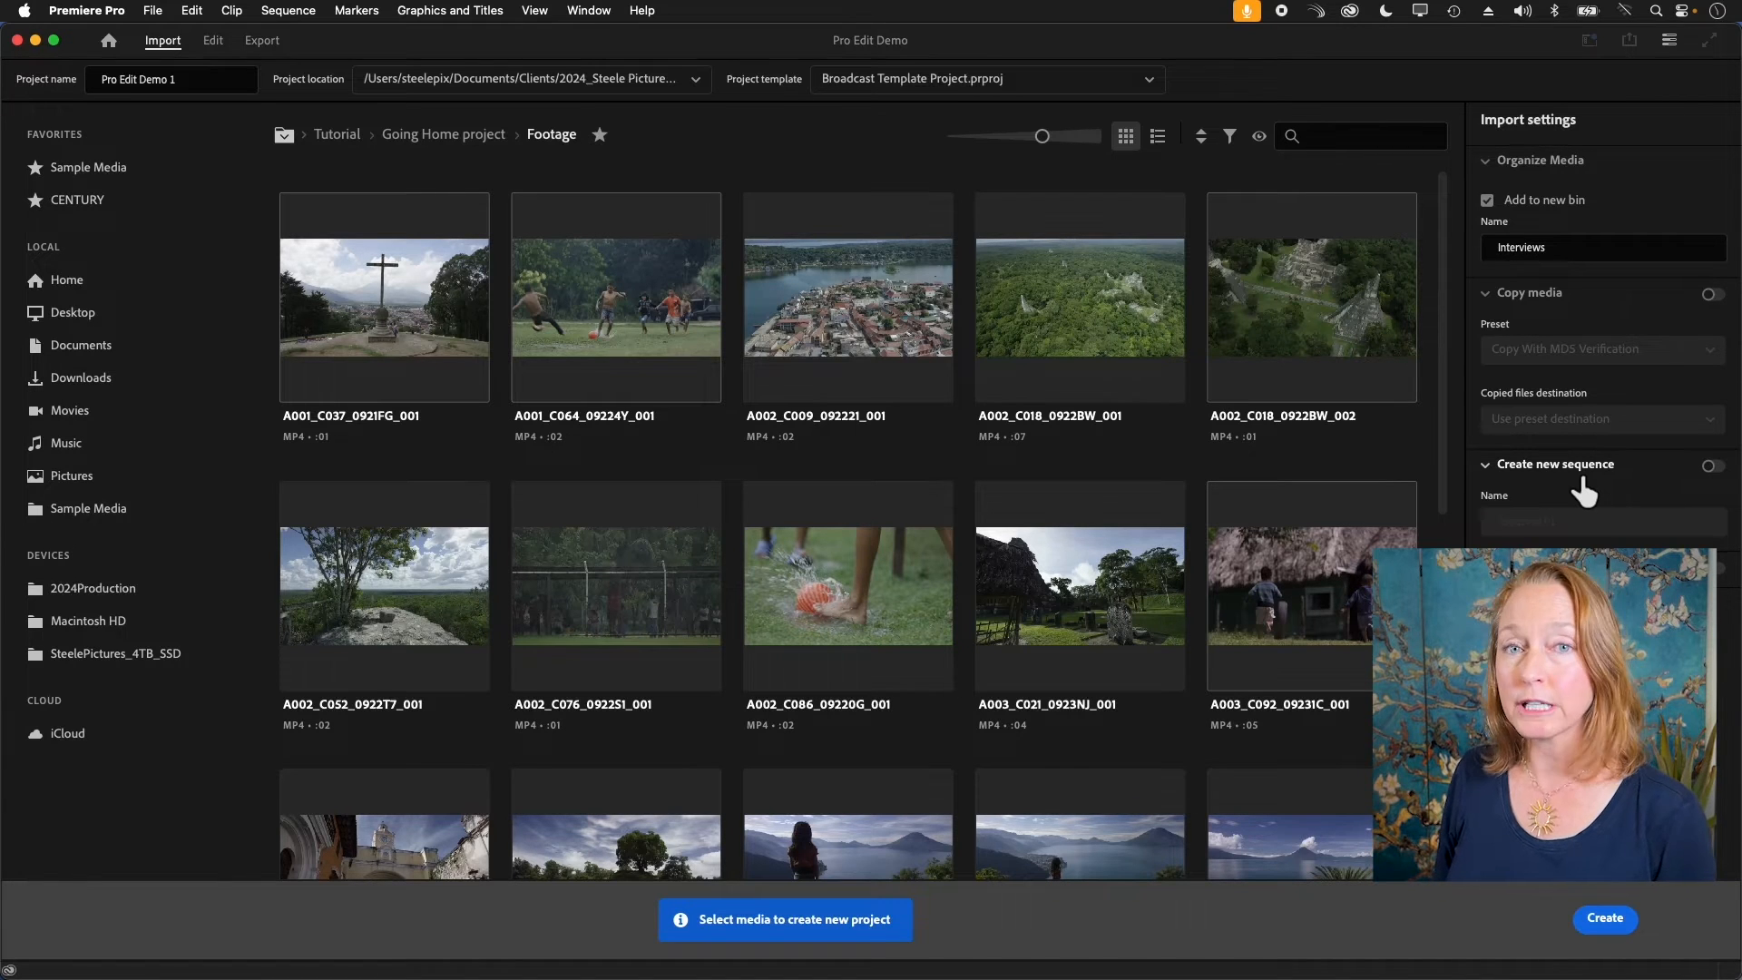
pyautogui.click(1712, 468)
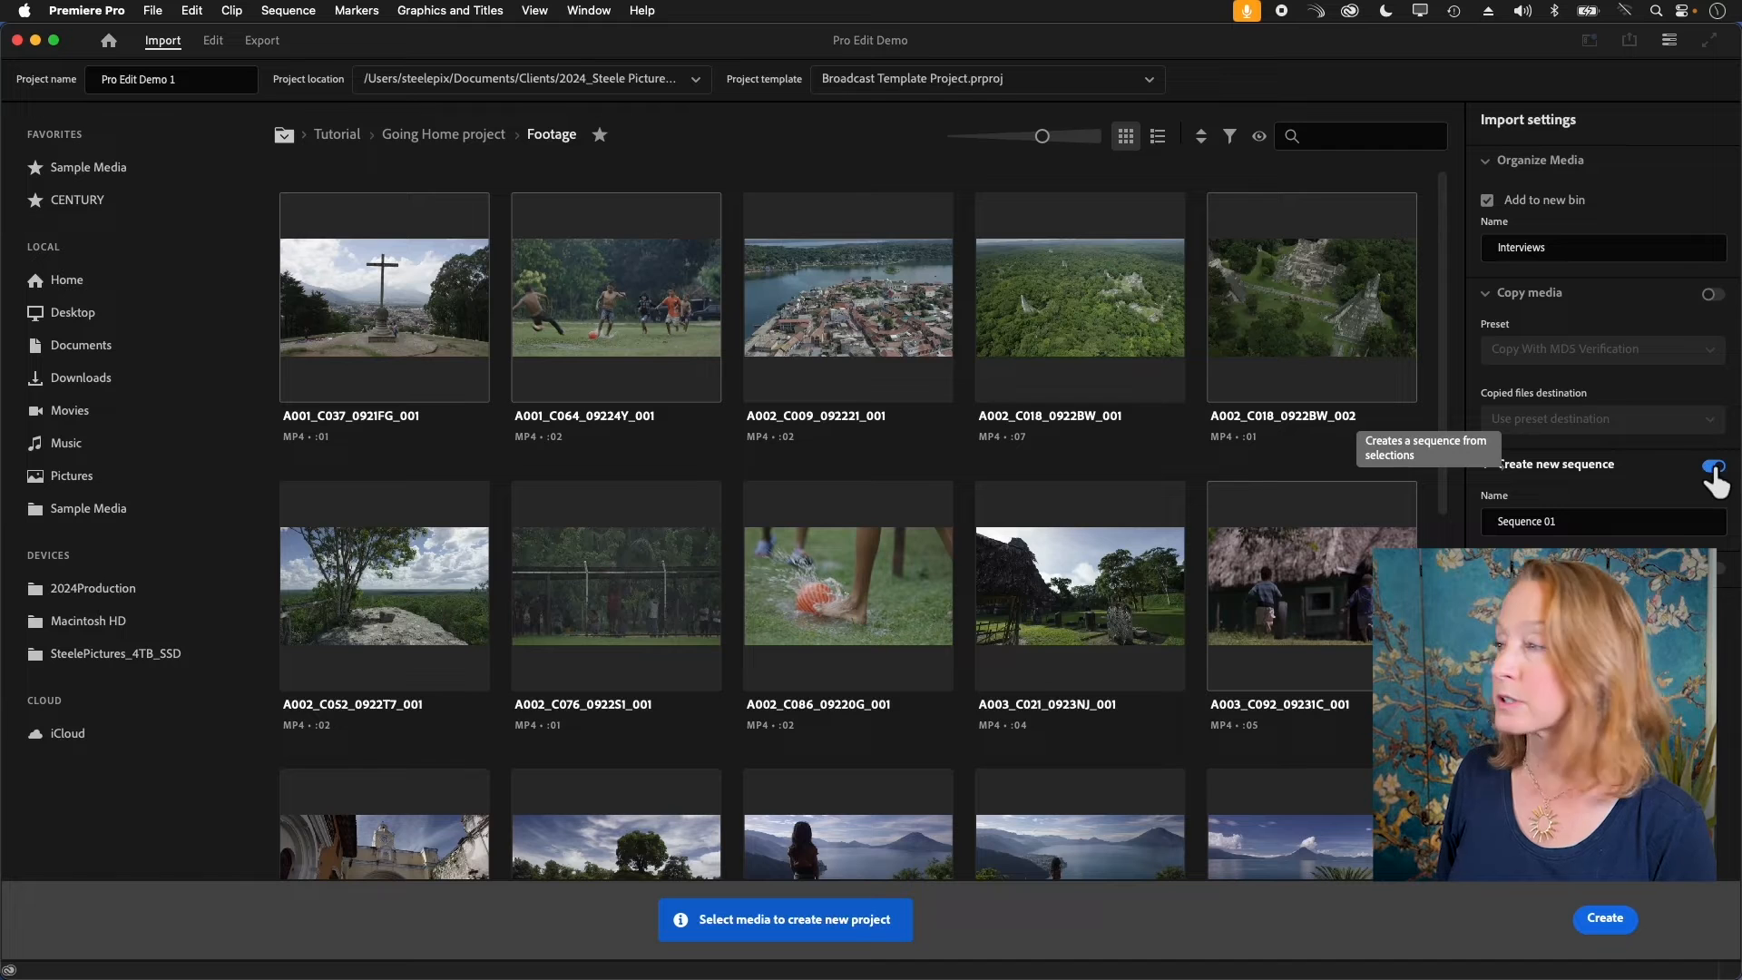
pyautogui.click(1712, 467)
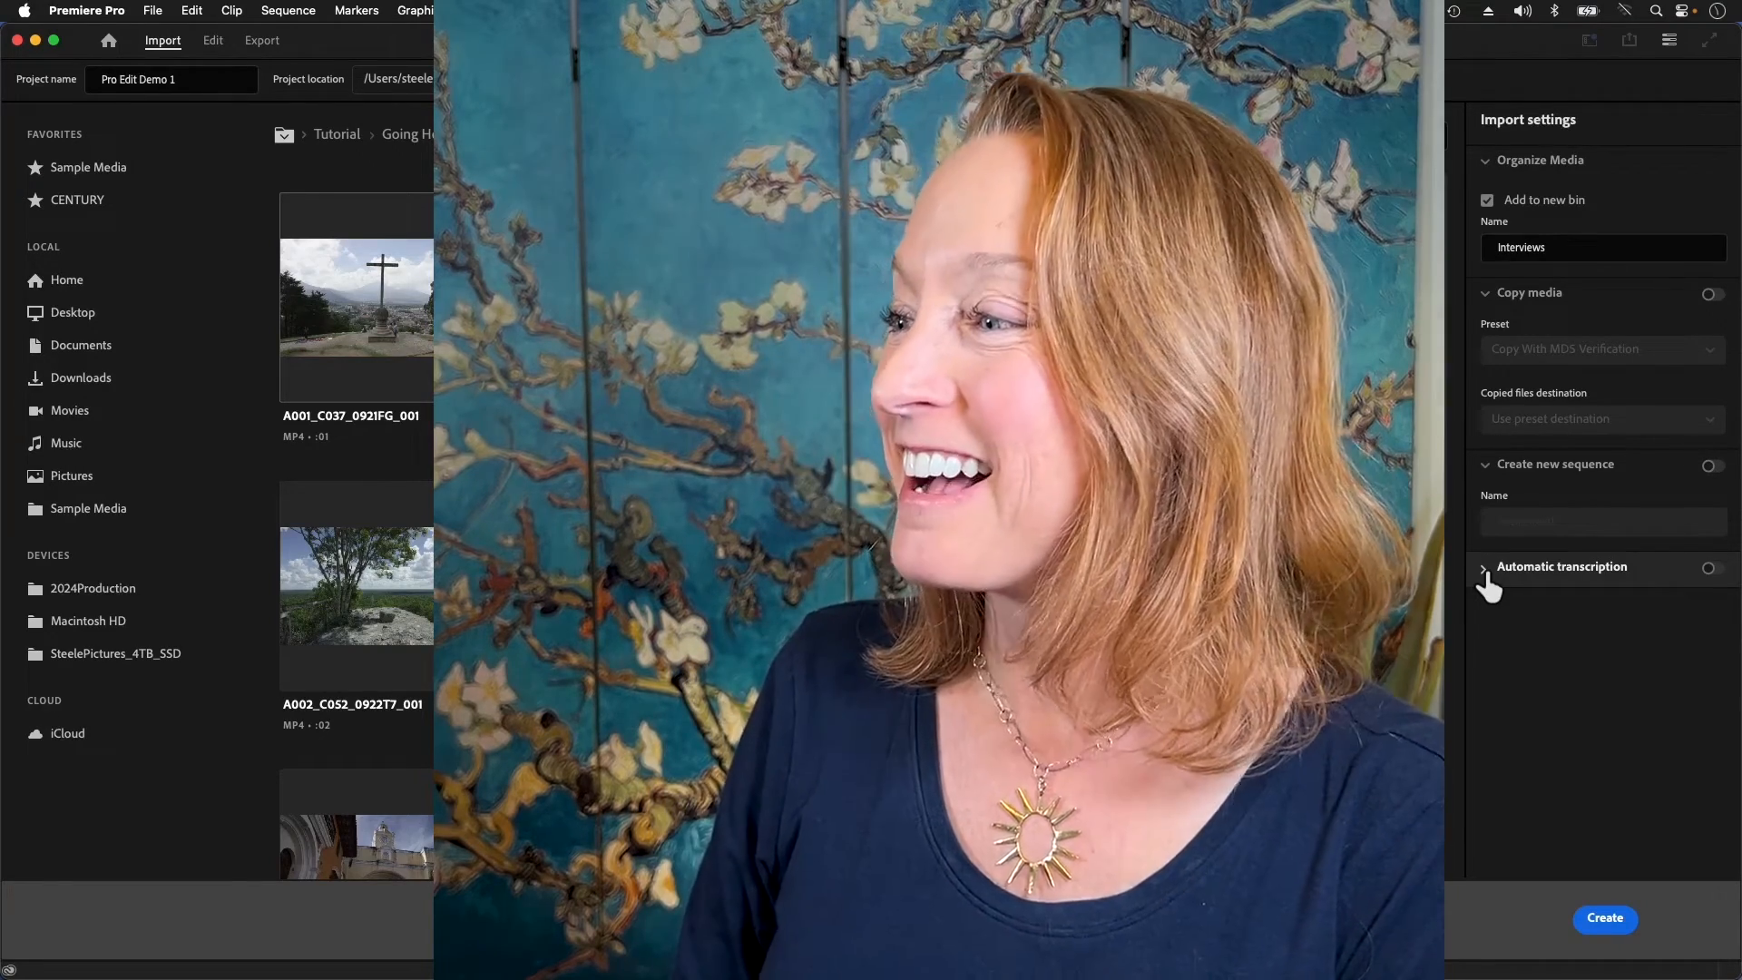
# Turn on automatic transcription with language auto-detection and separate speakers, and set it to auto-transcribe all imported clips.
pyautogui.click(1487, 578)
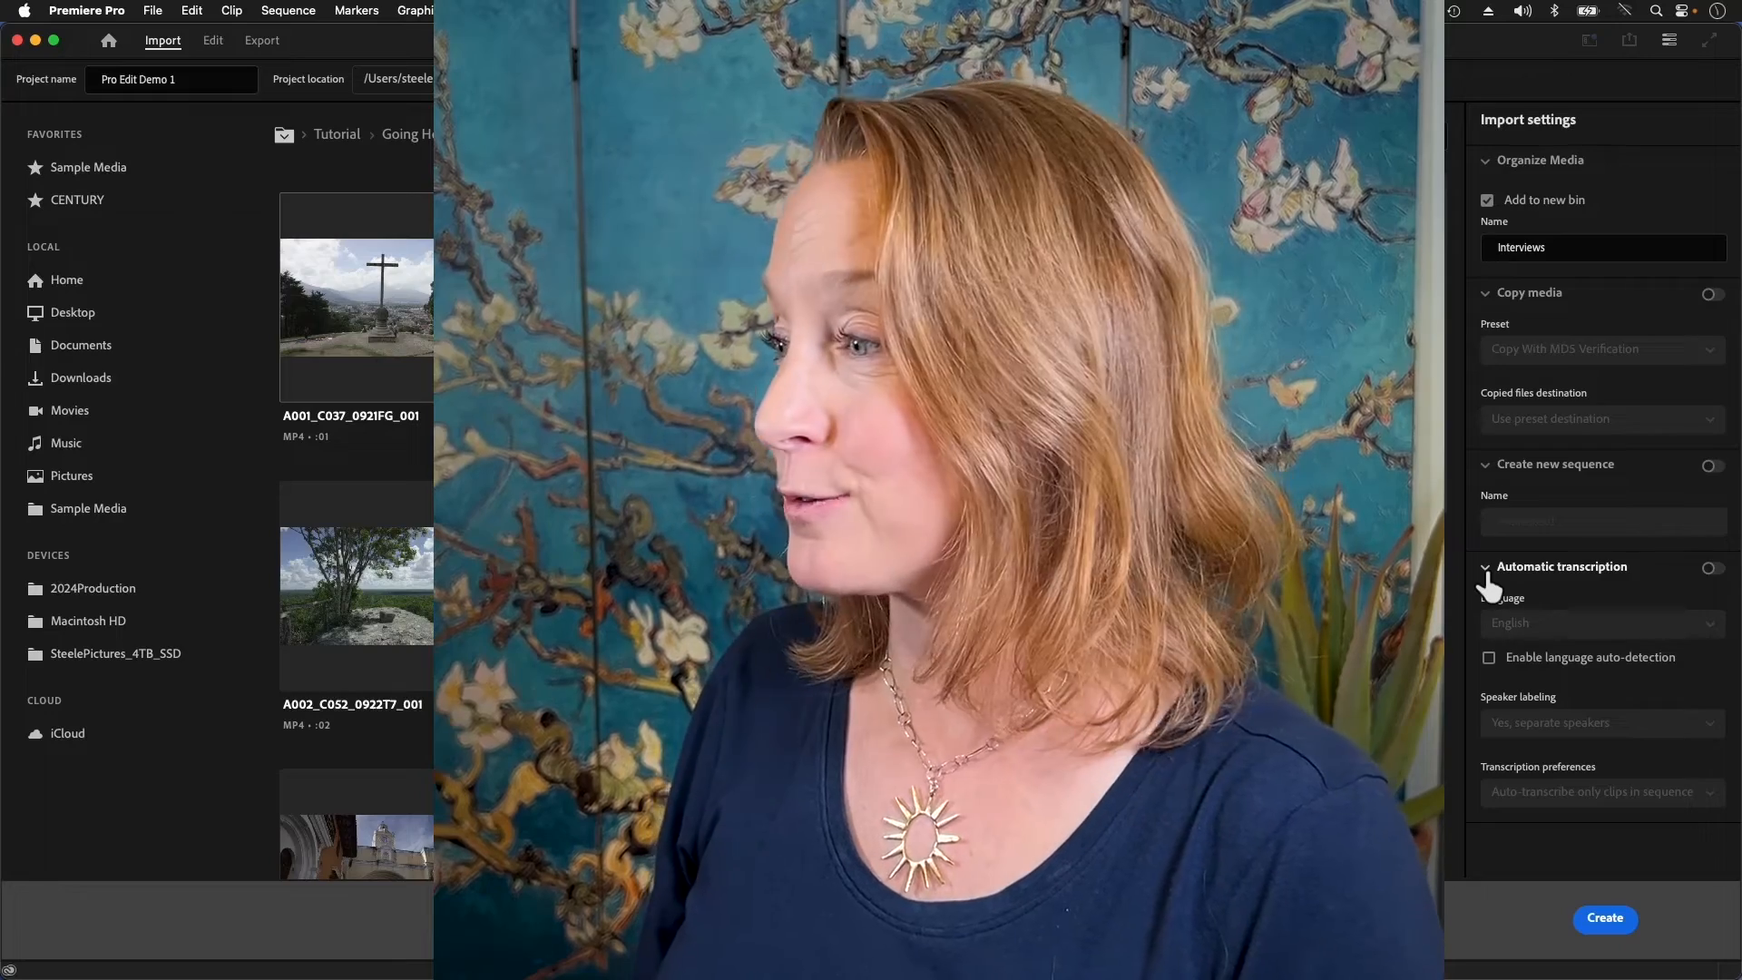
pyautogui.click(1712, 569)
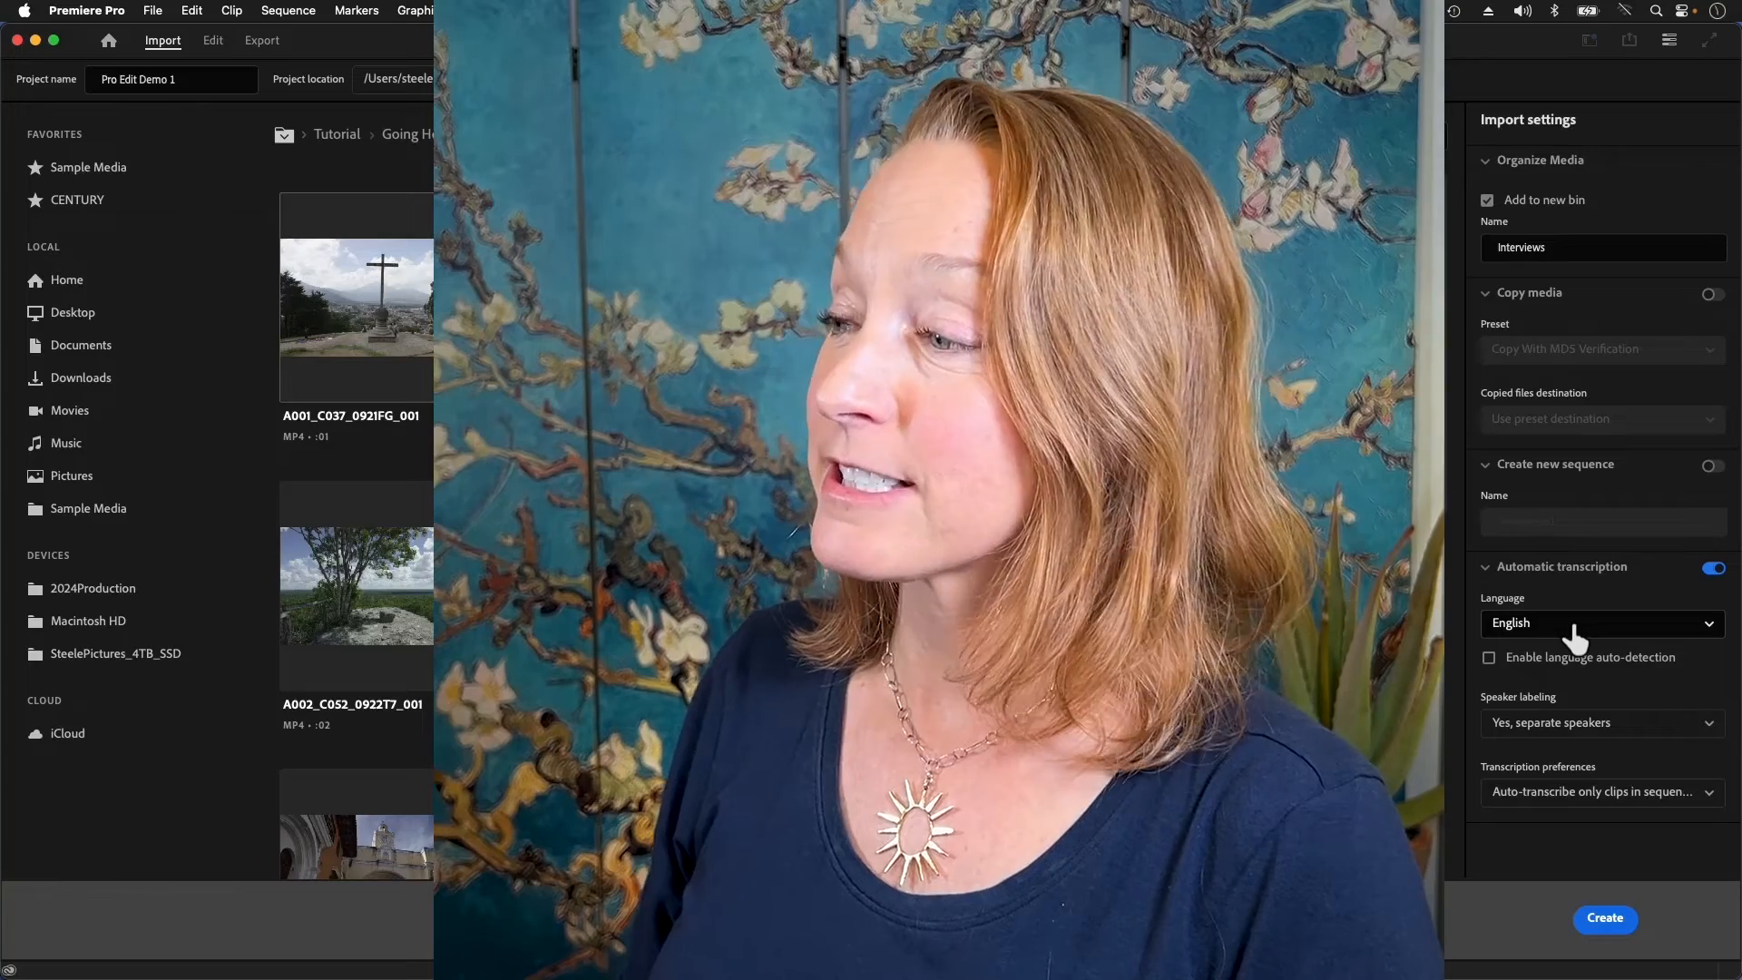
pyautogui.click(1491, 663)
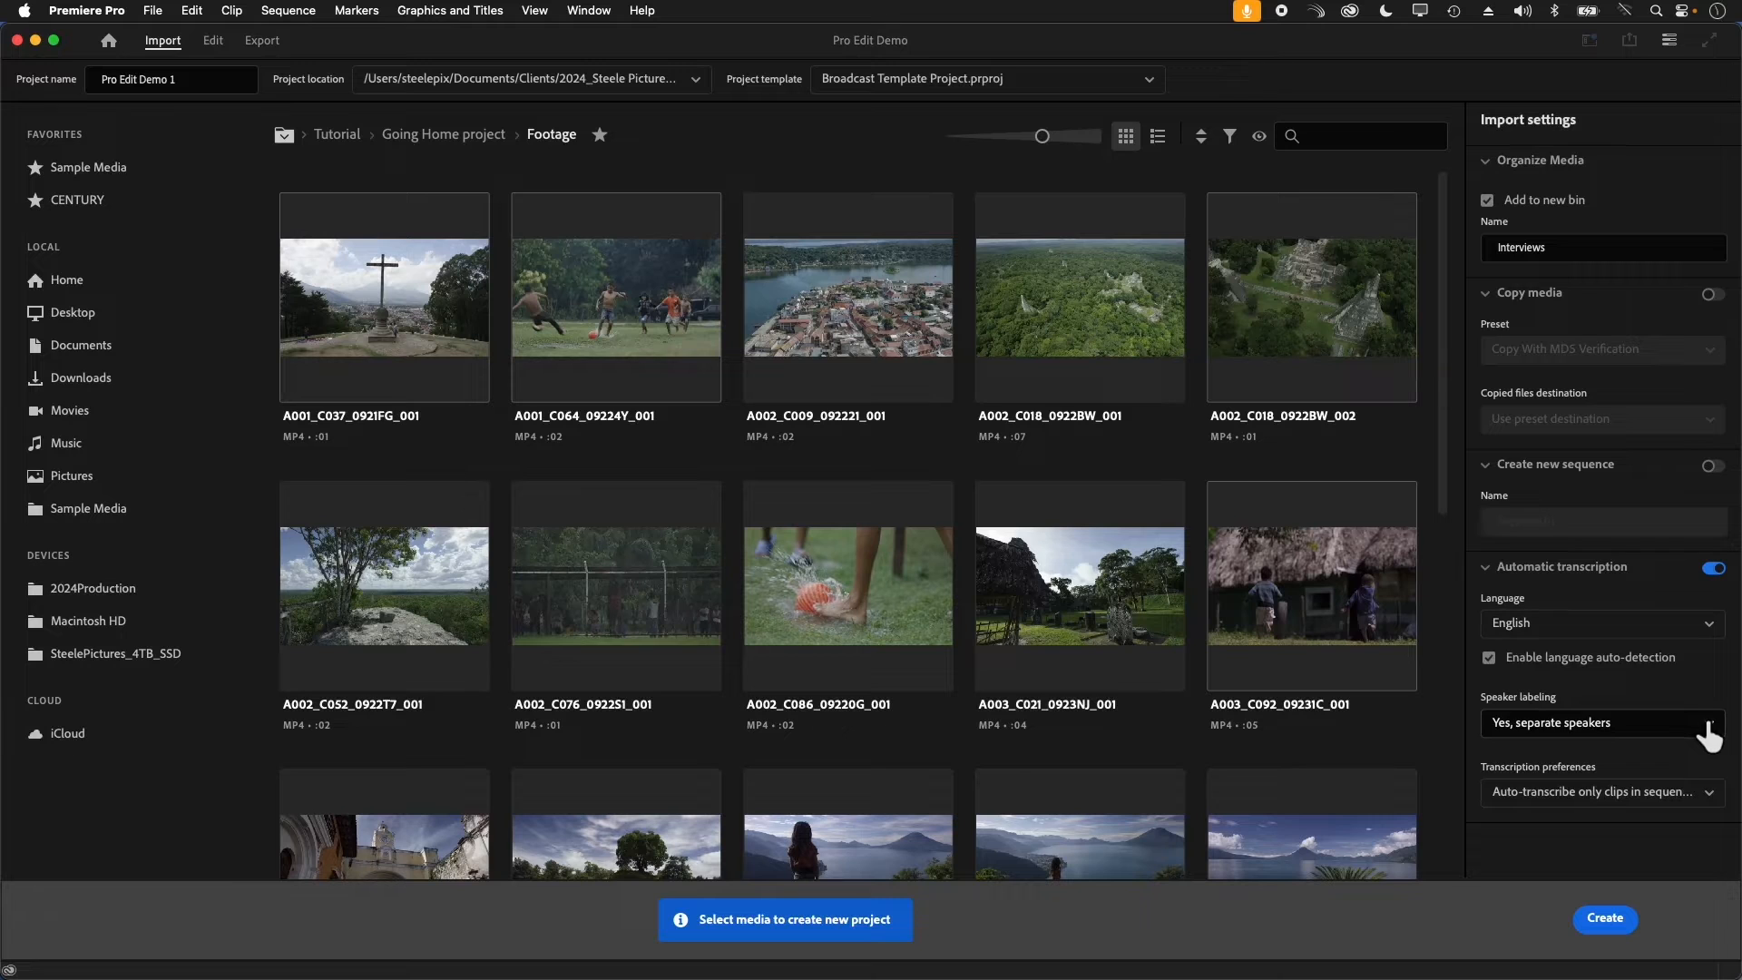
pyautogui.click(1711, 730)
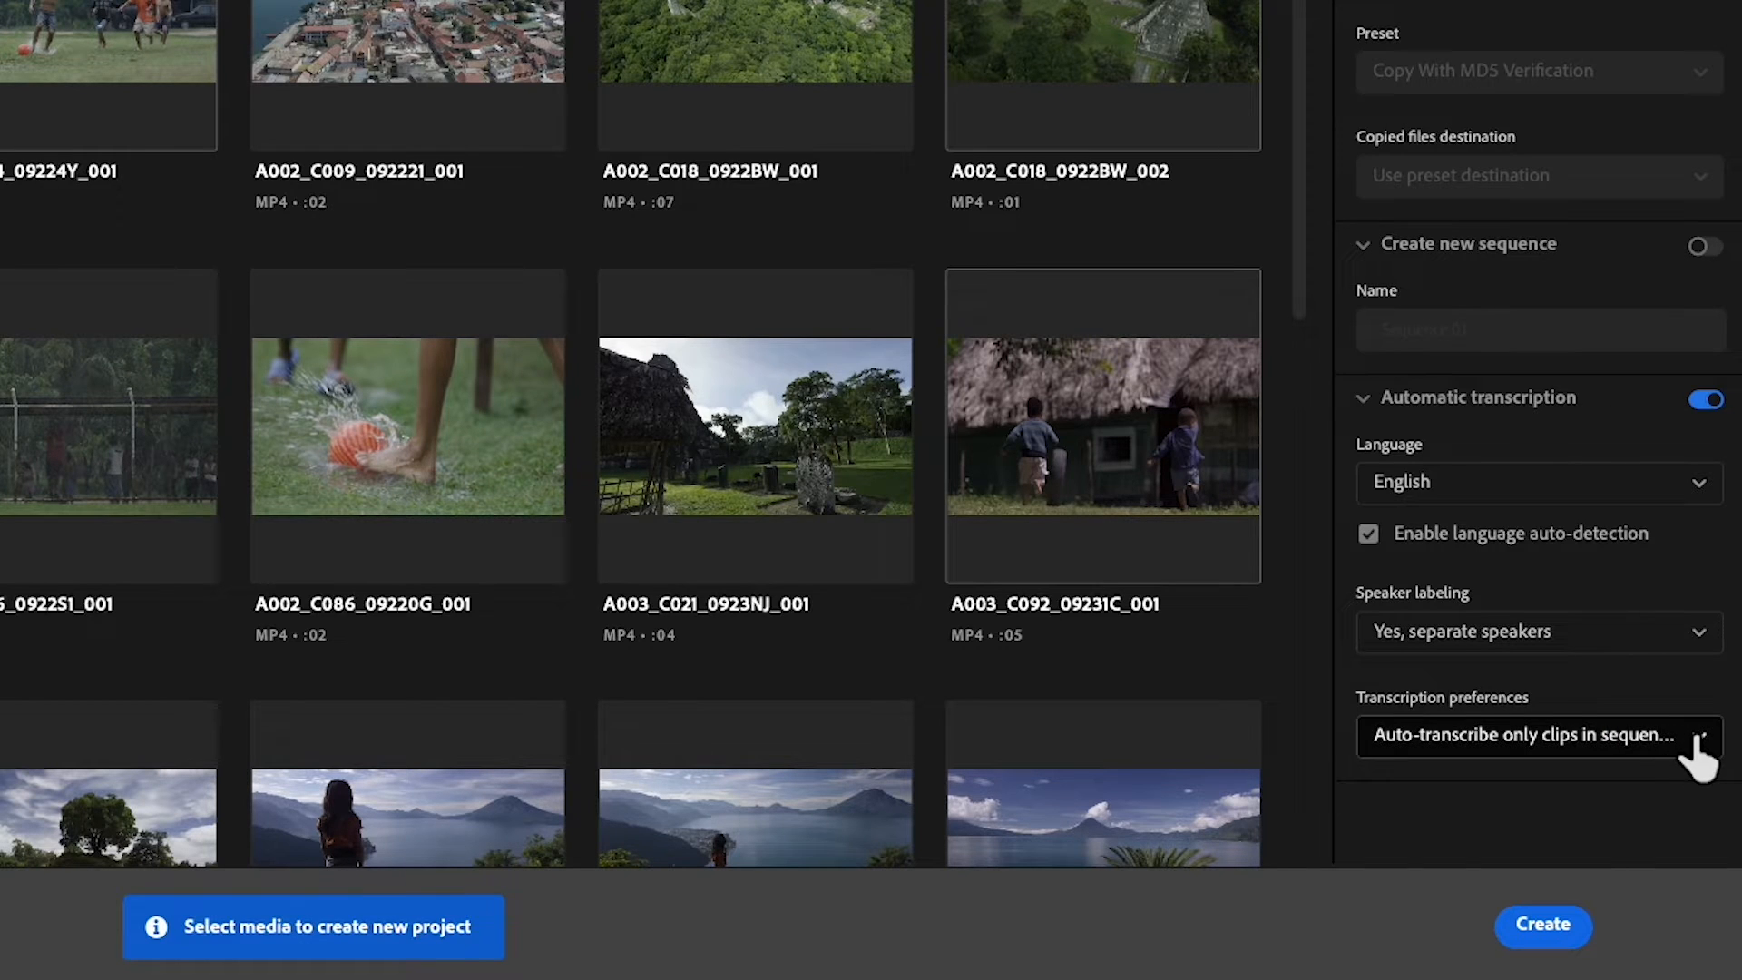
pyautogui.click(1699, 757)
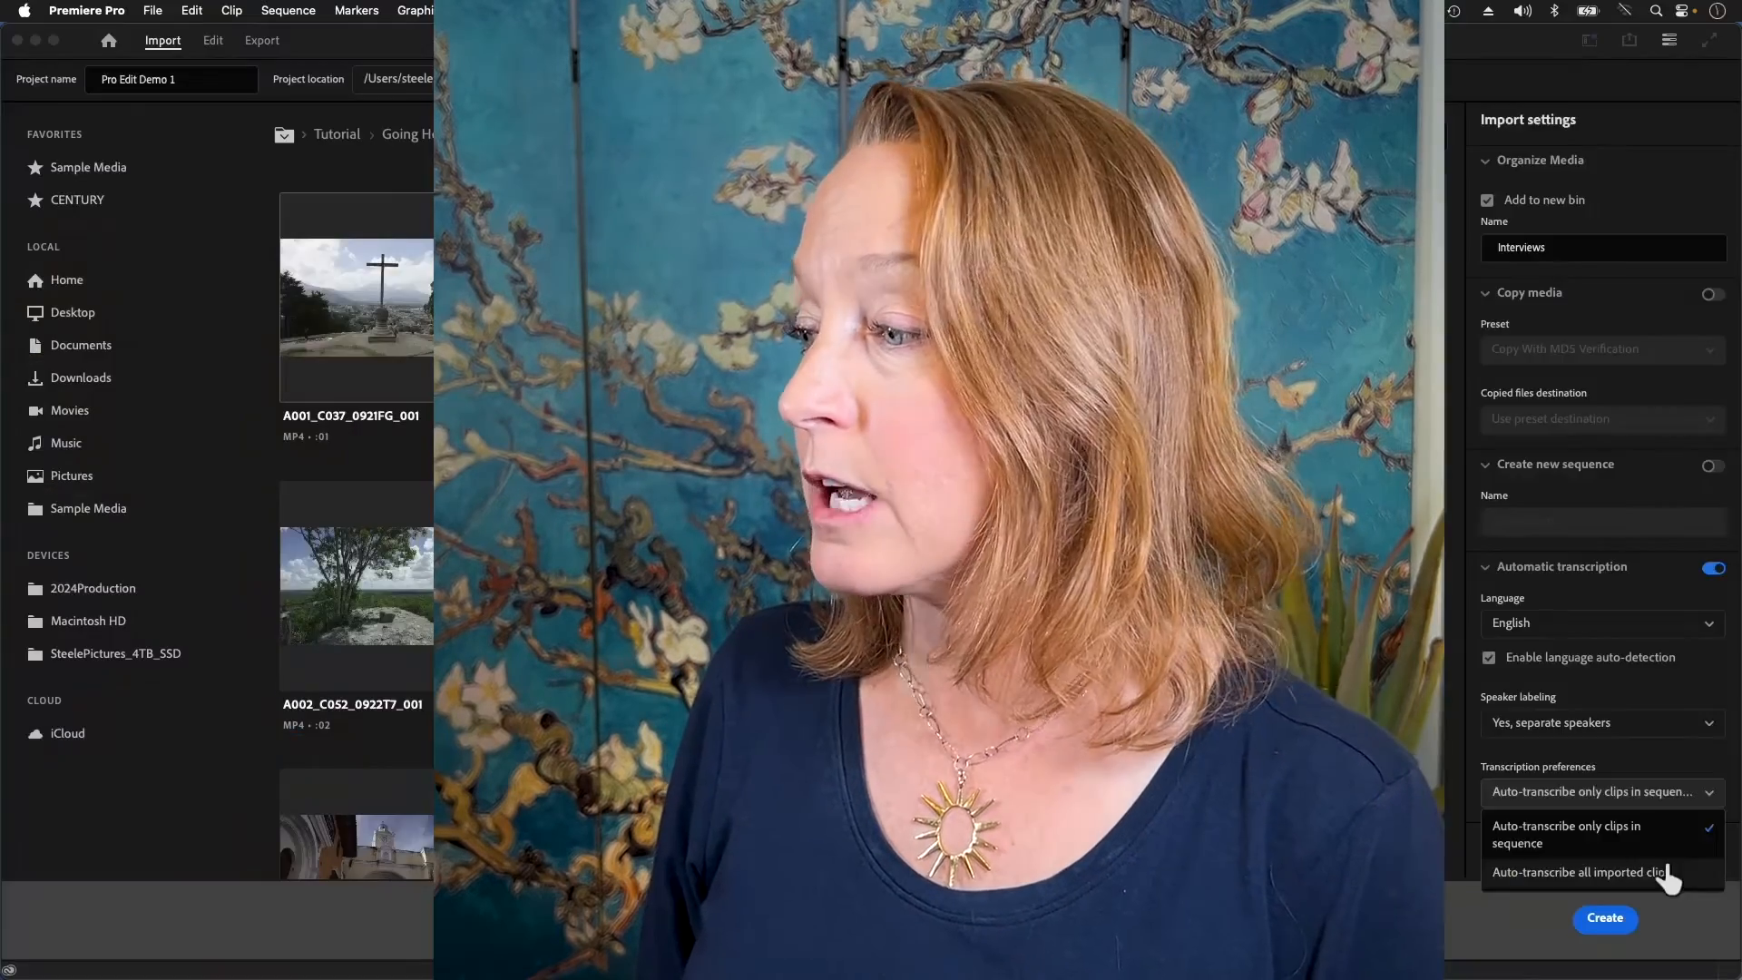
pyautogui.click(1666, 870)
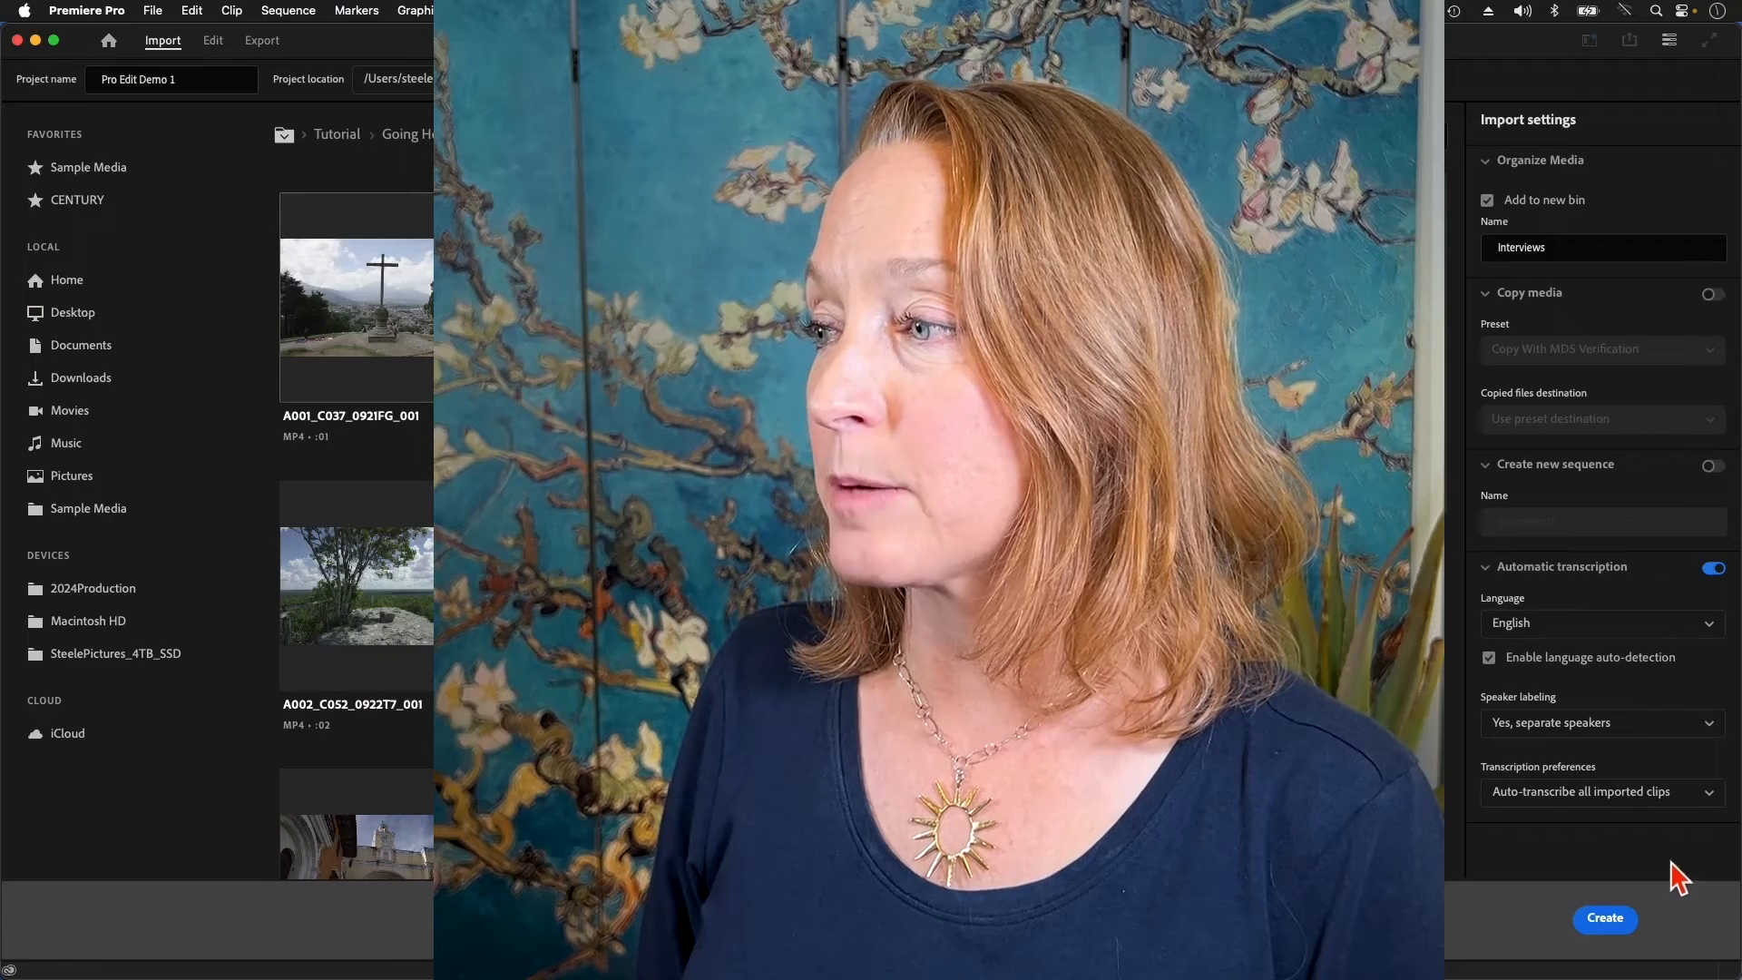
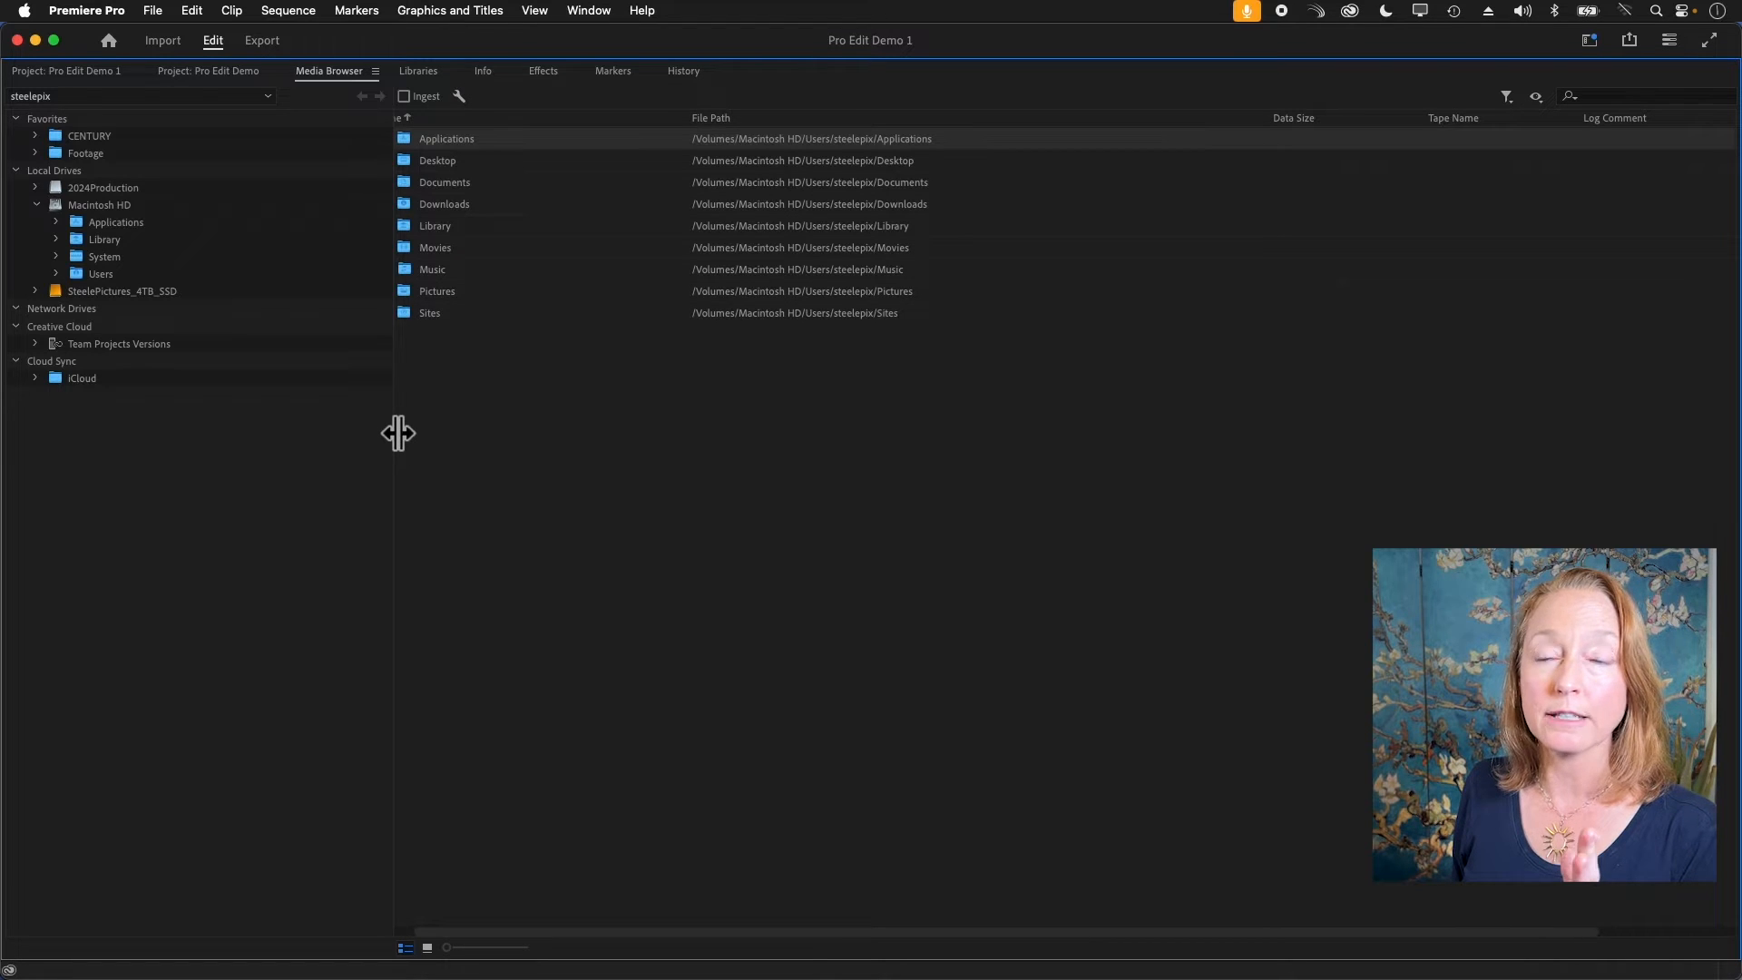
# Widen the Media Browser's file list, enable Ingest, and open the project's ingest settings.
pyautogui.moveTo(397, 433); pyautogui.dragTo(236, 443)
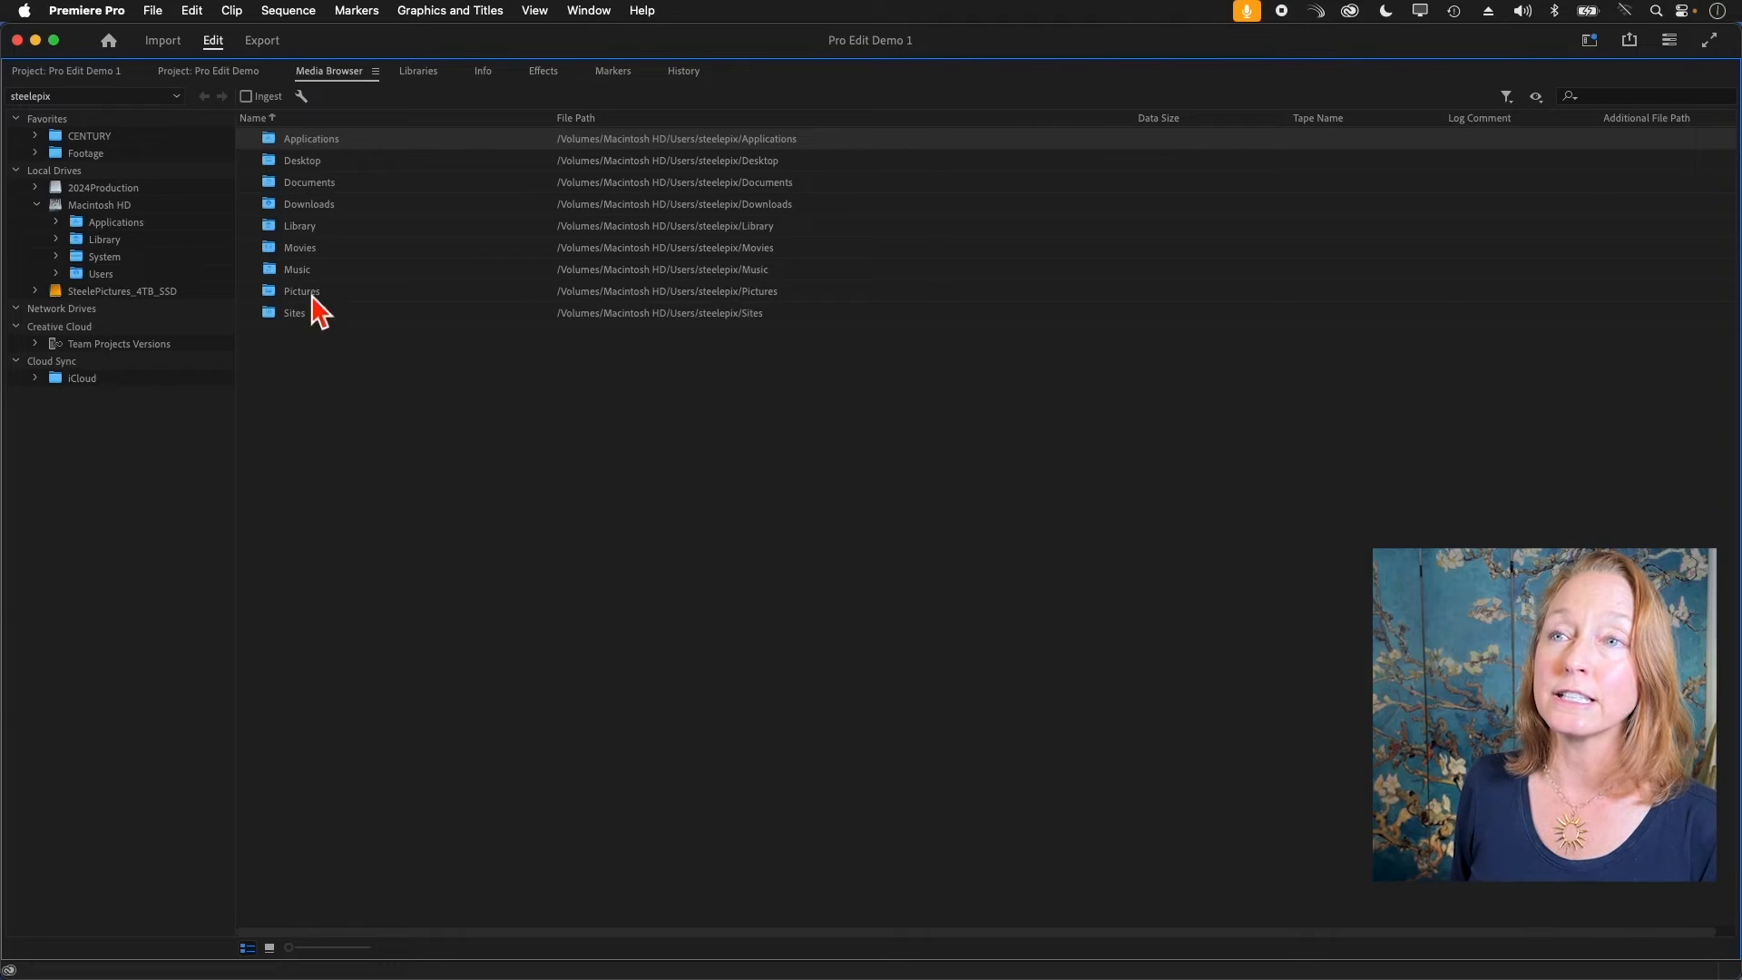
pyautogui.click(246, 97)
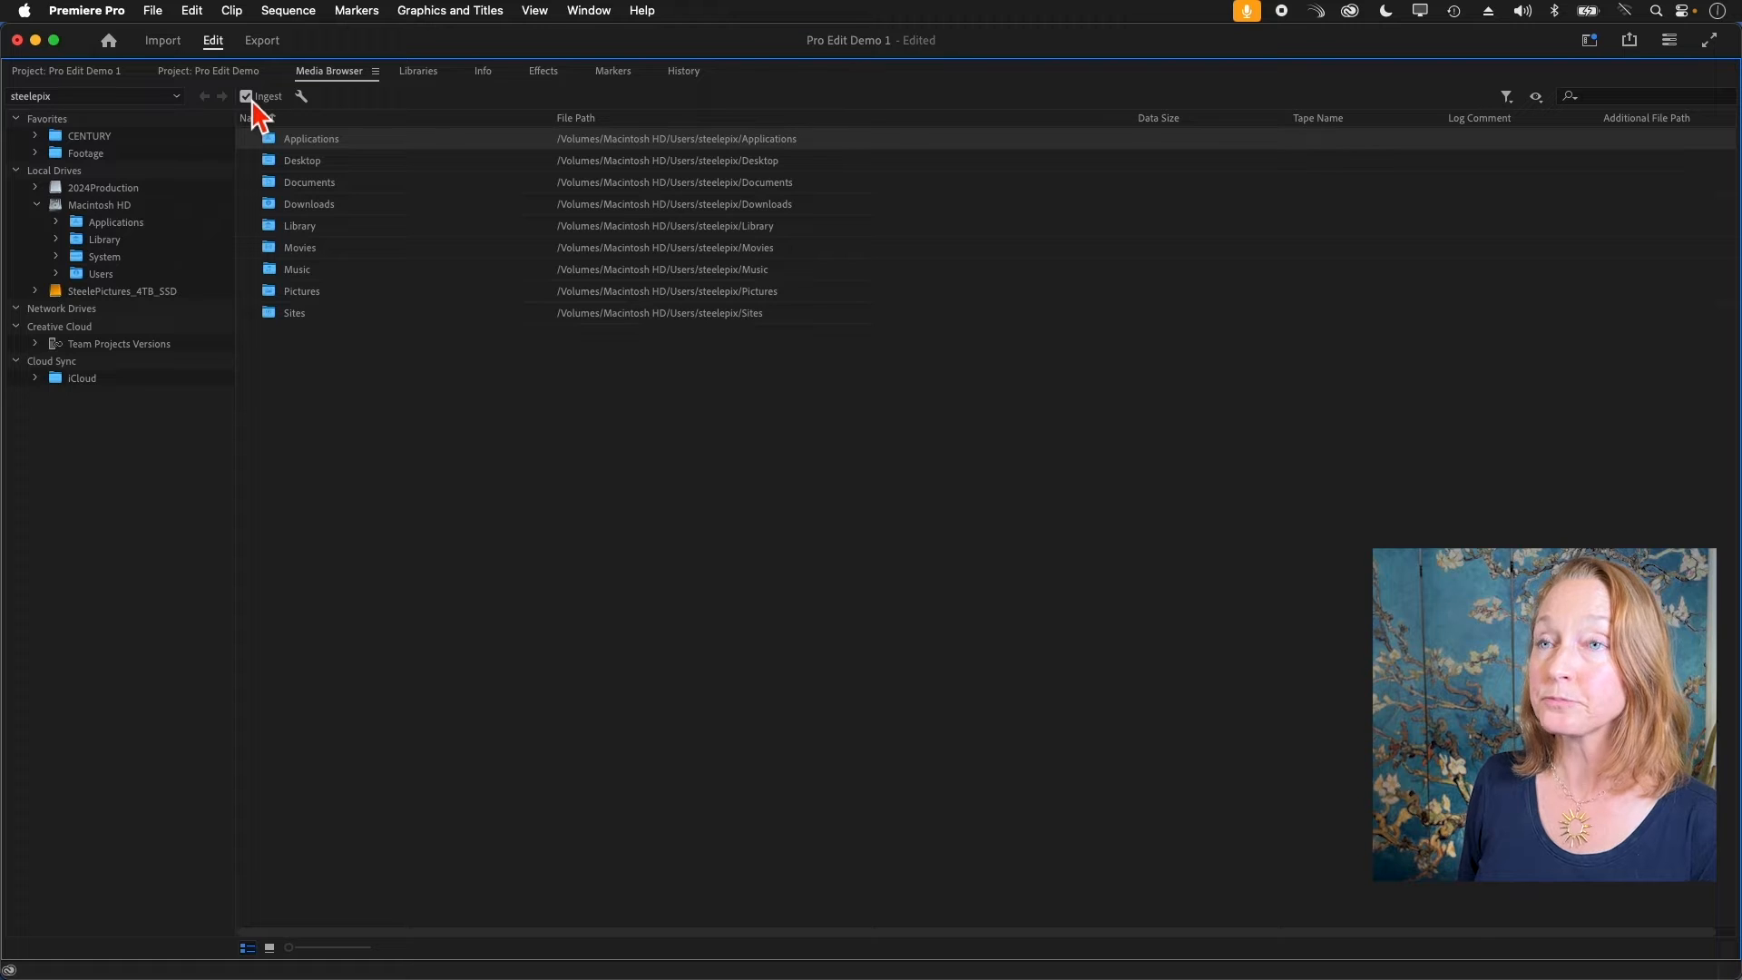
pyautogui.click(300, 96)
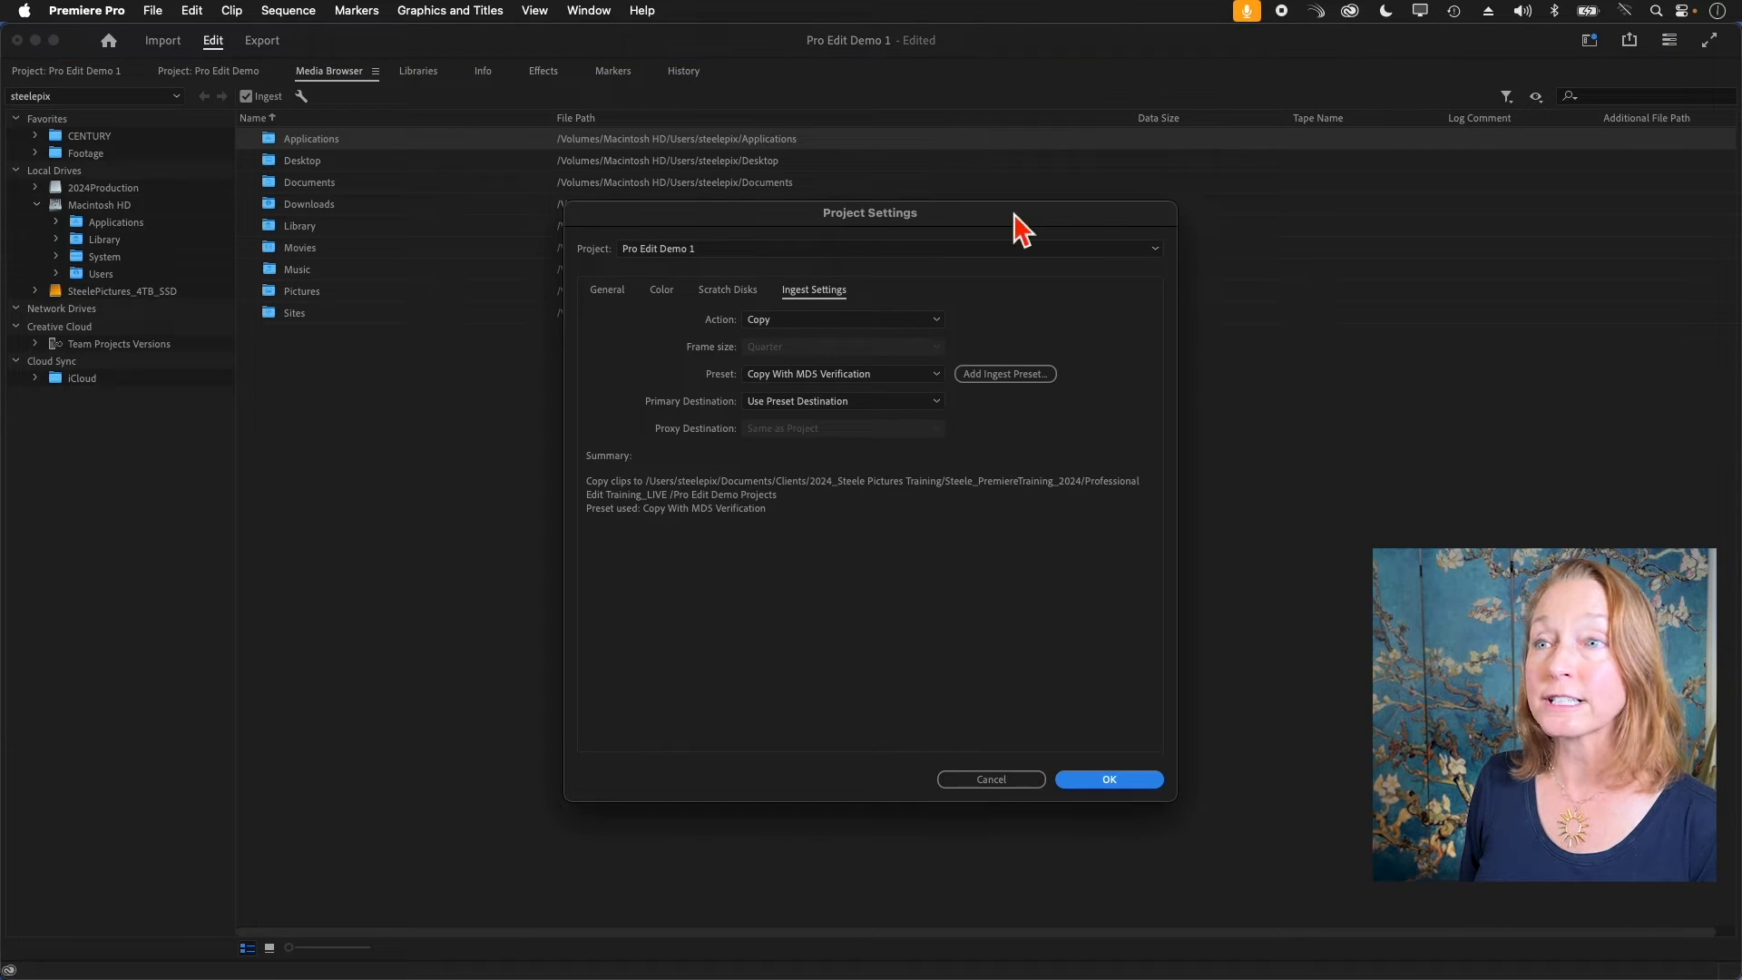
pyautogui.moveTo(1078, 226); pyautogui.dragTo(875, 250)
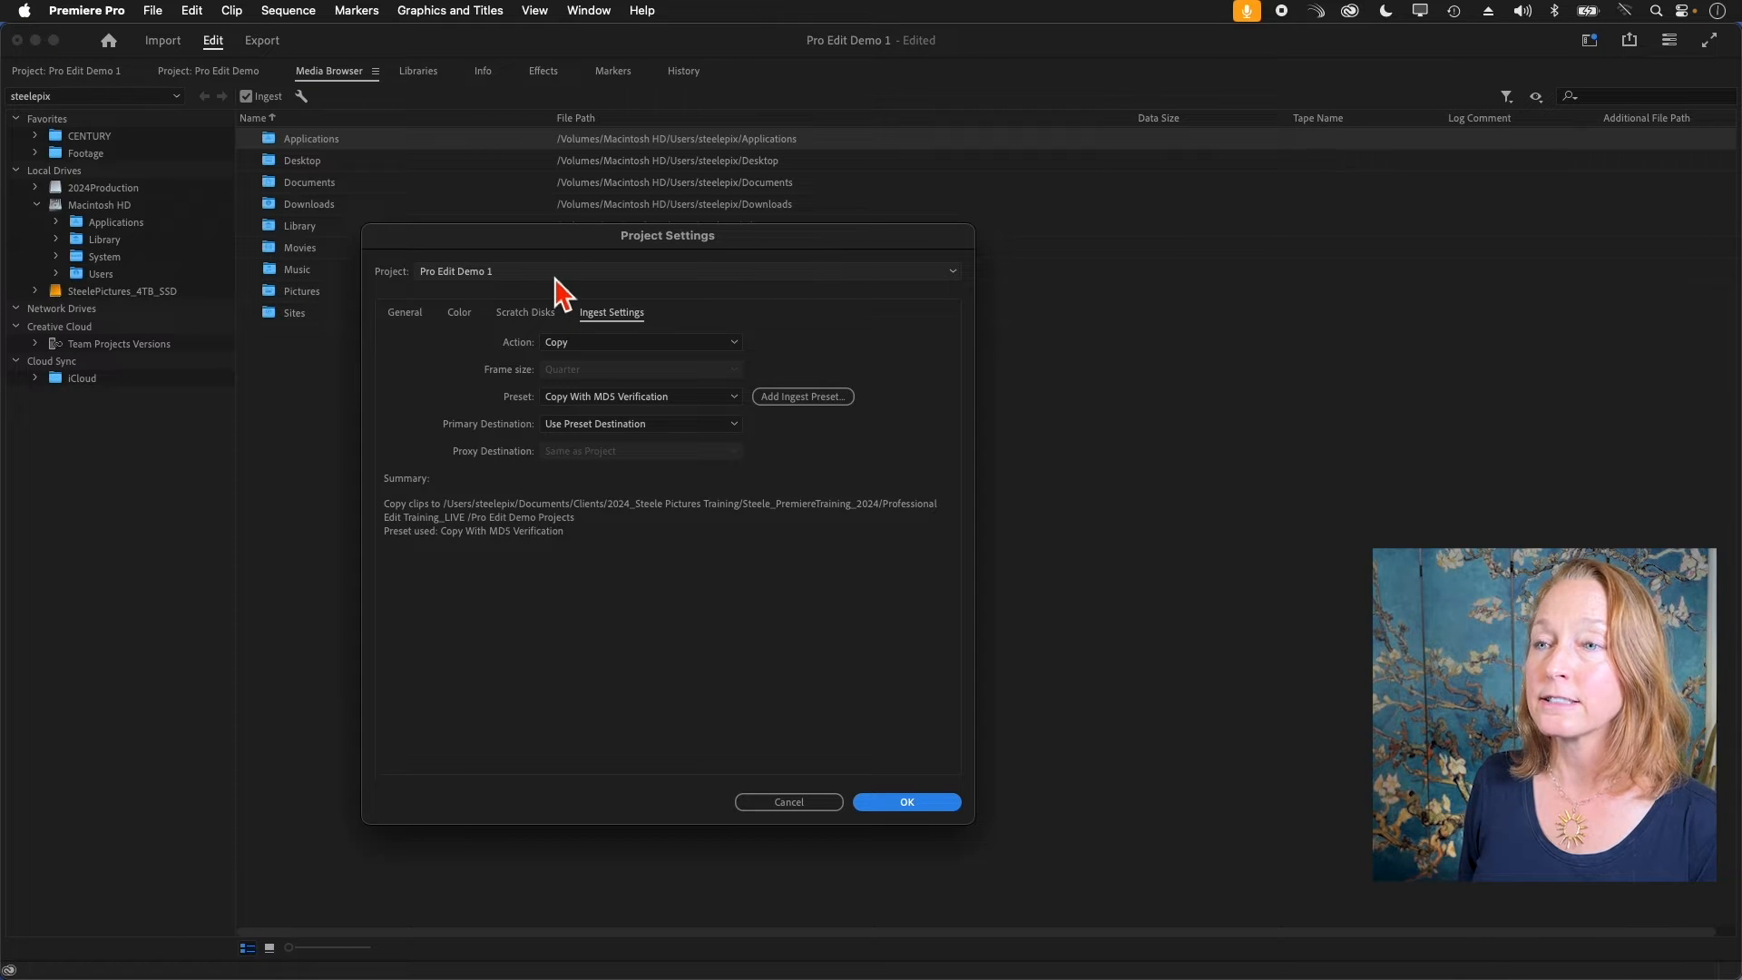
# Review the project's General and Scratch Disks settings, and return to the Ingest Settings.
pyautogui.click(406, 313)
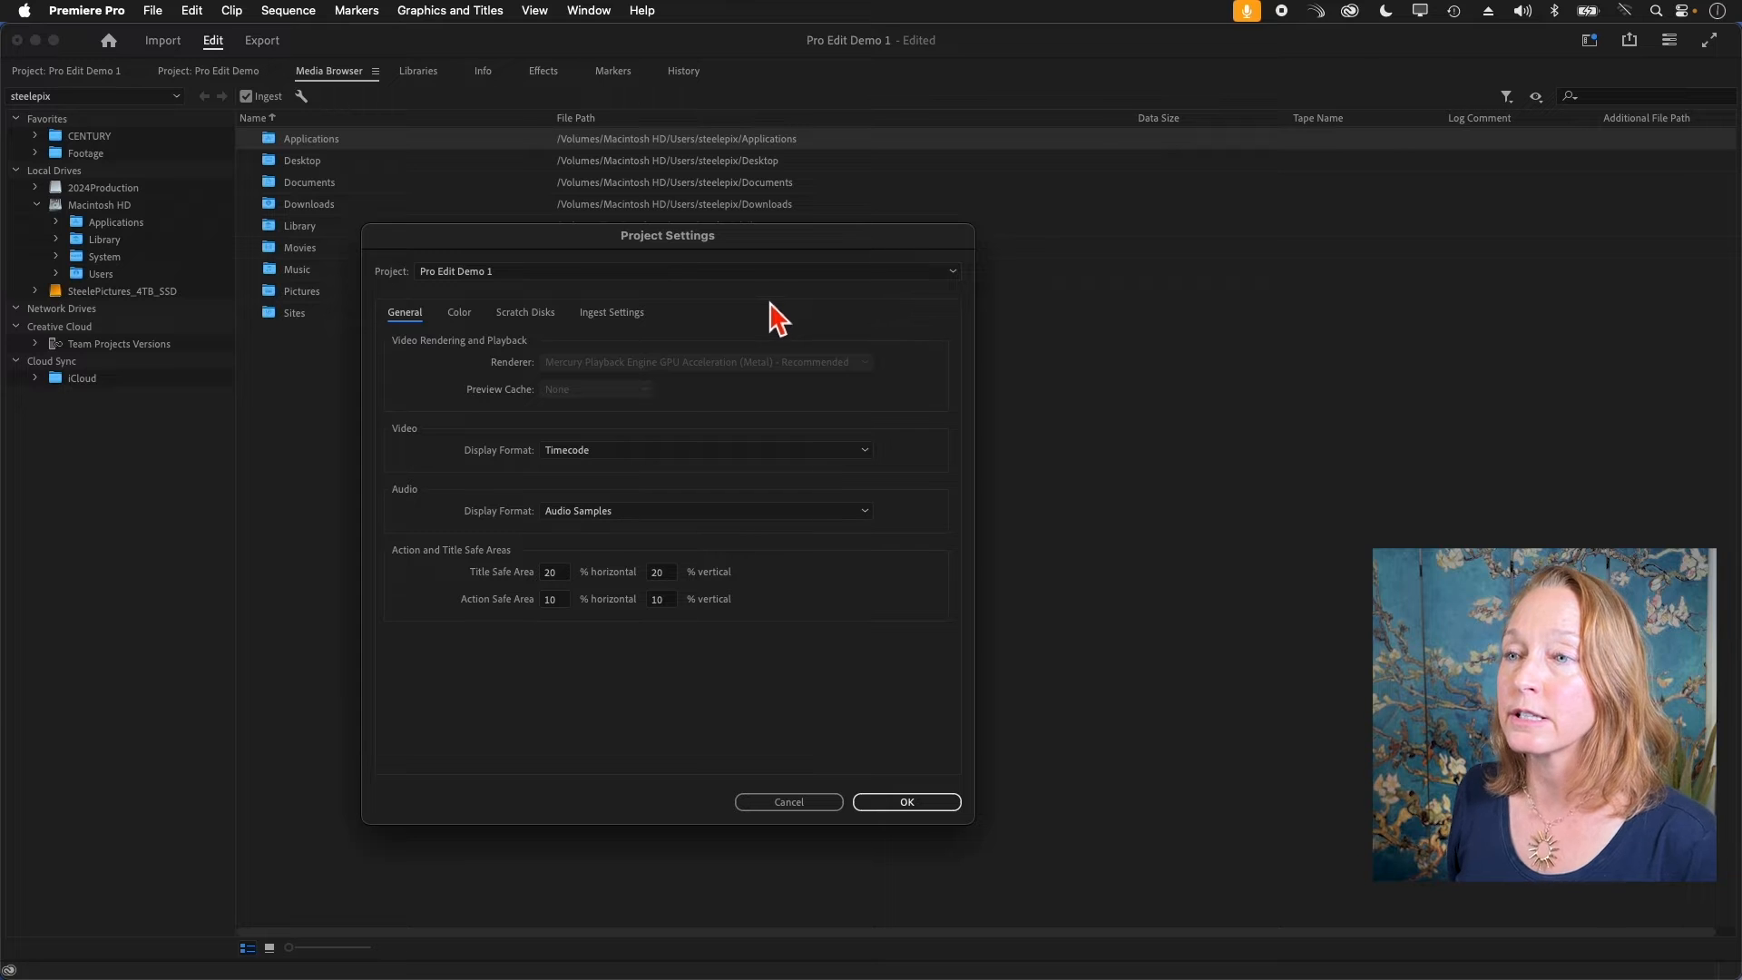
pyautogui.click(499, 313)
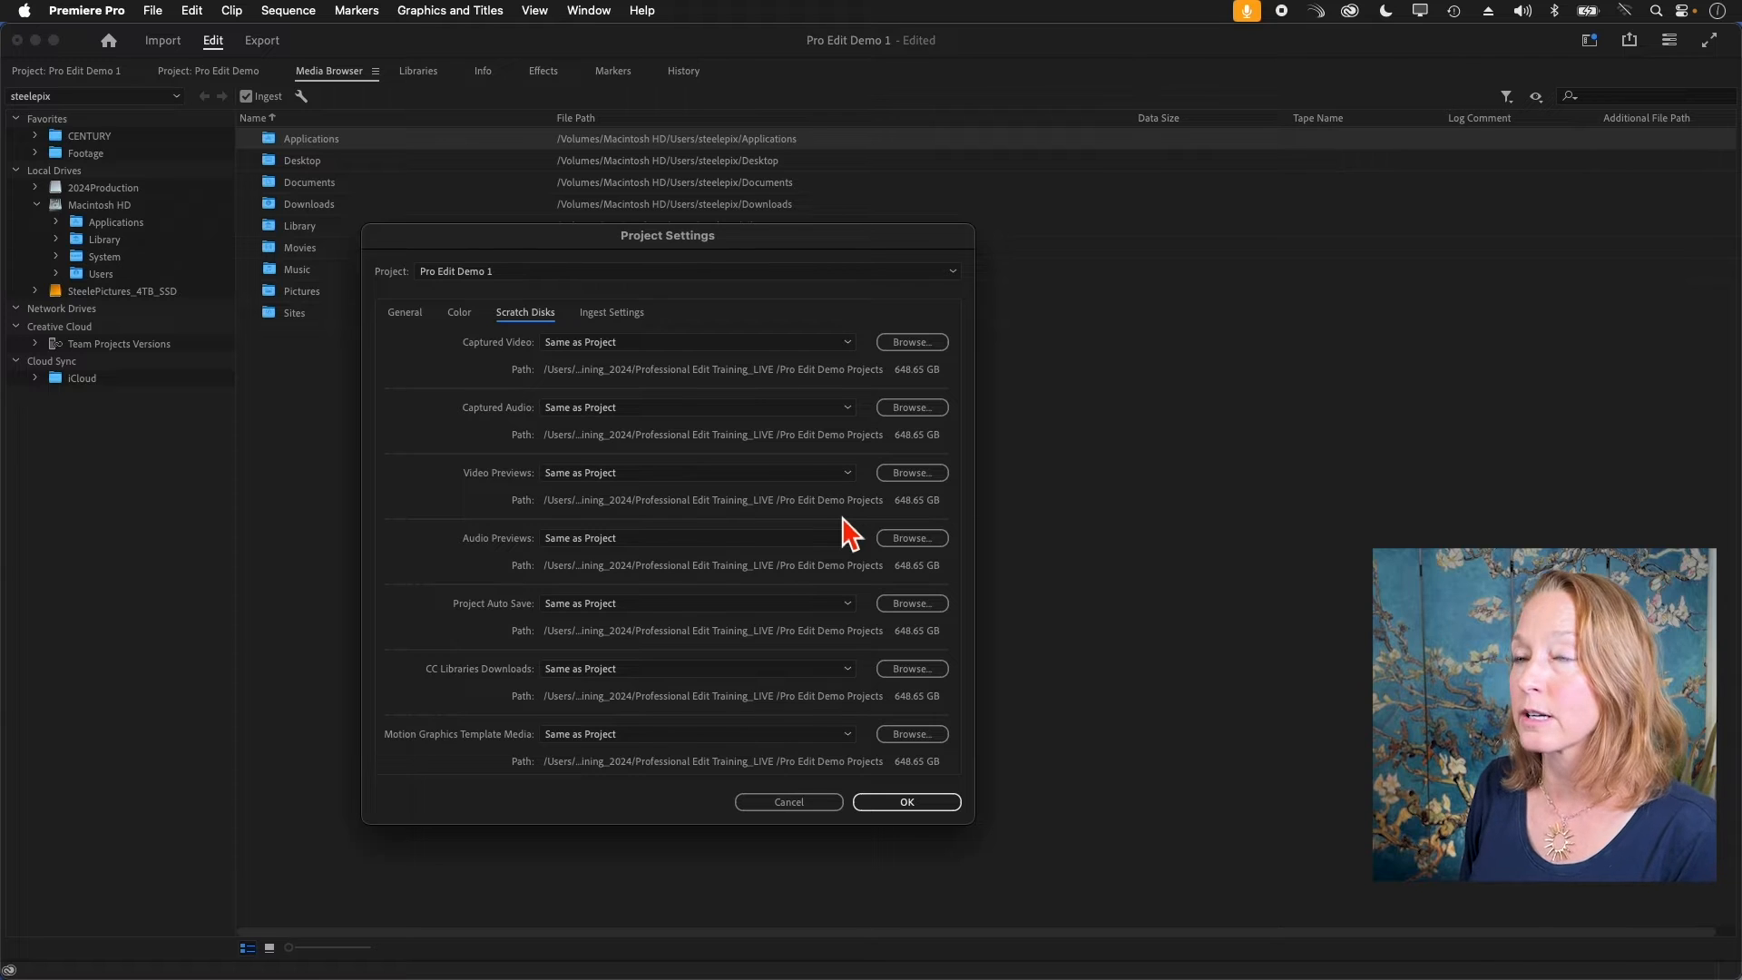
pyautogui.click(601, 316)
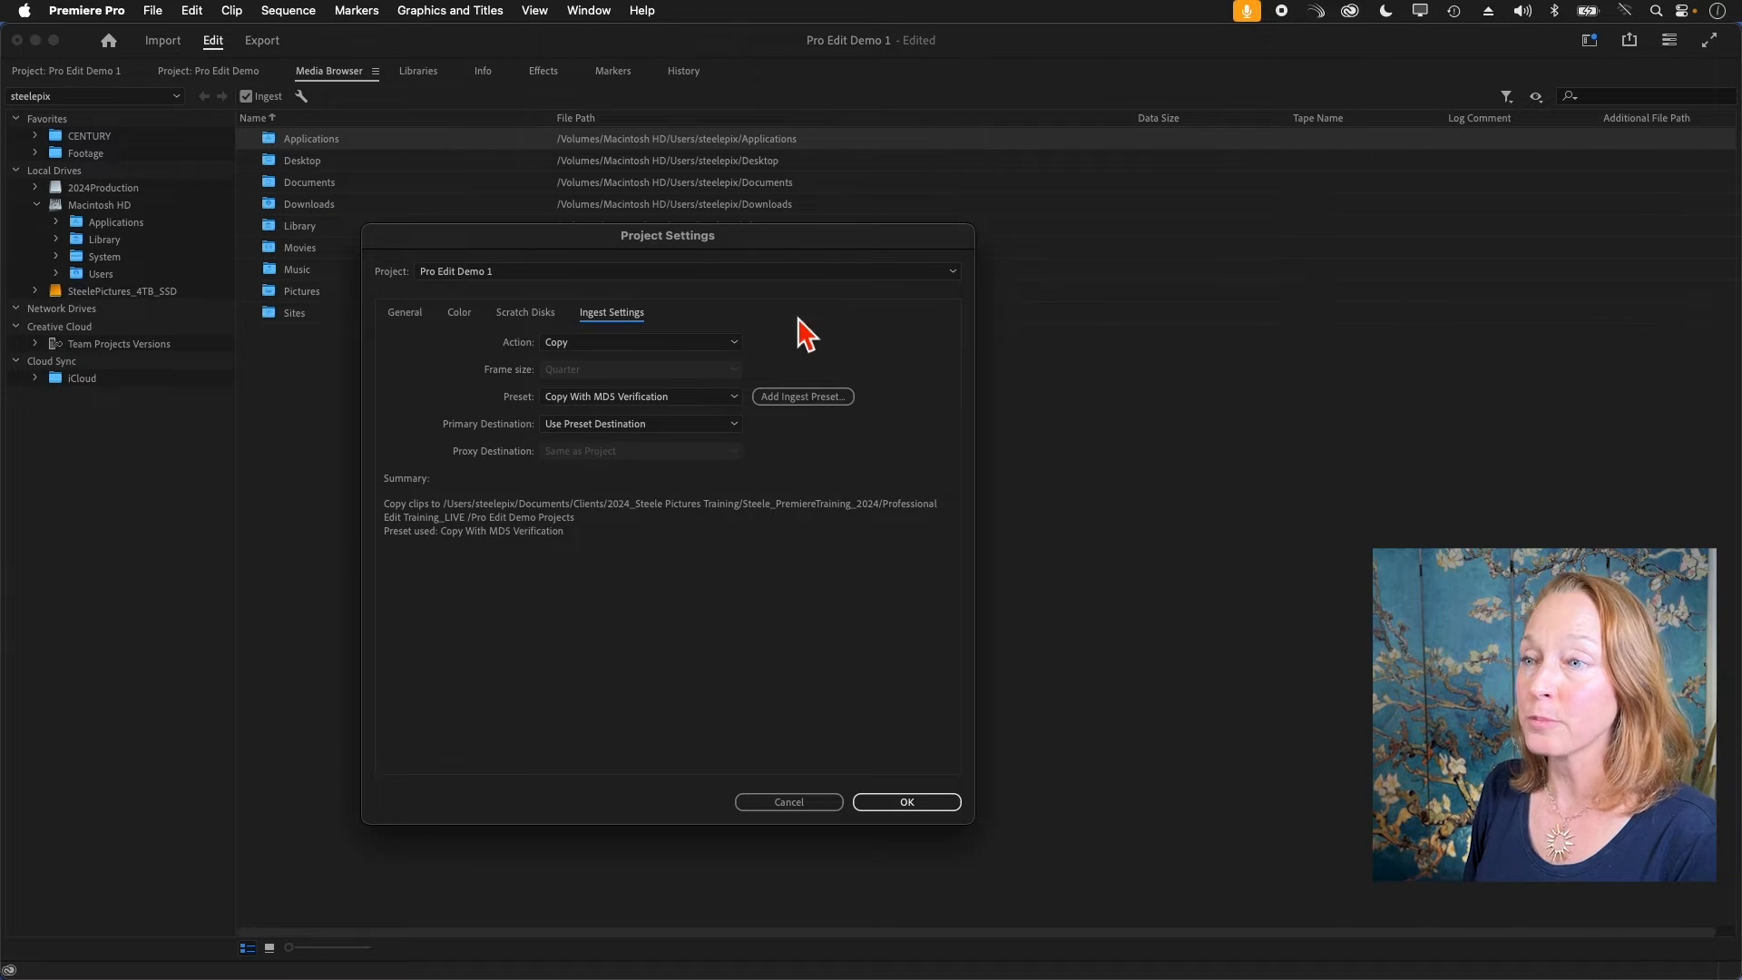
# Set the ingest action to Create Proxies with a Quarter frame size and the H.264 MP4 Proxy preset.
pyautogui.click(739, 345)
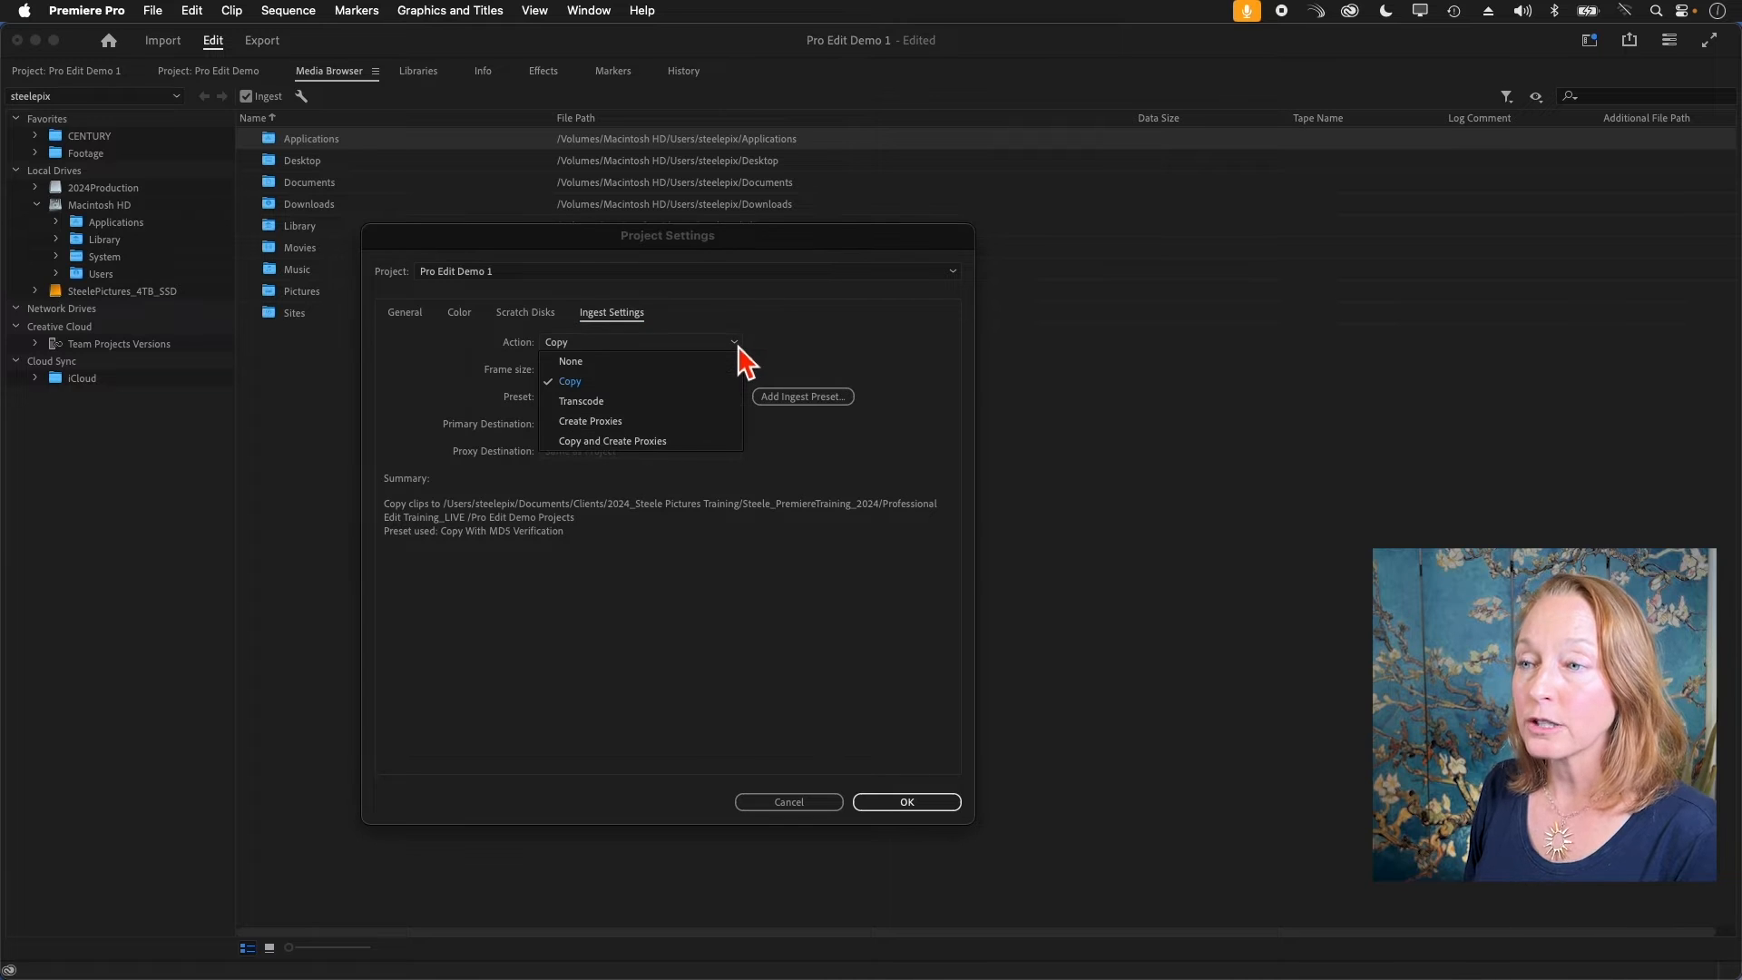
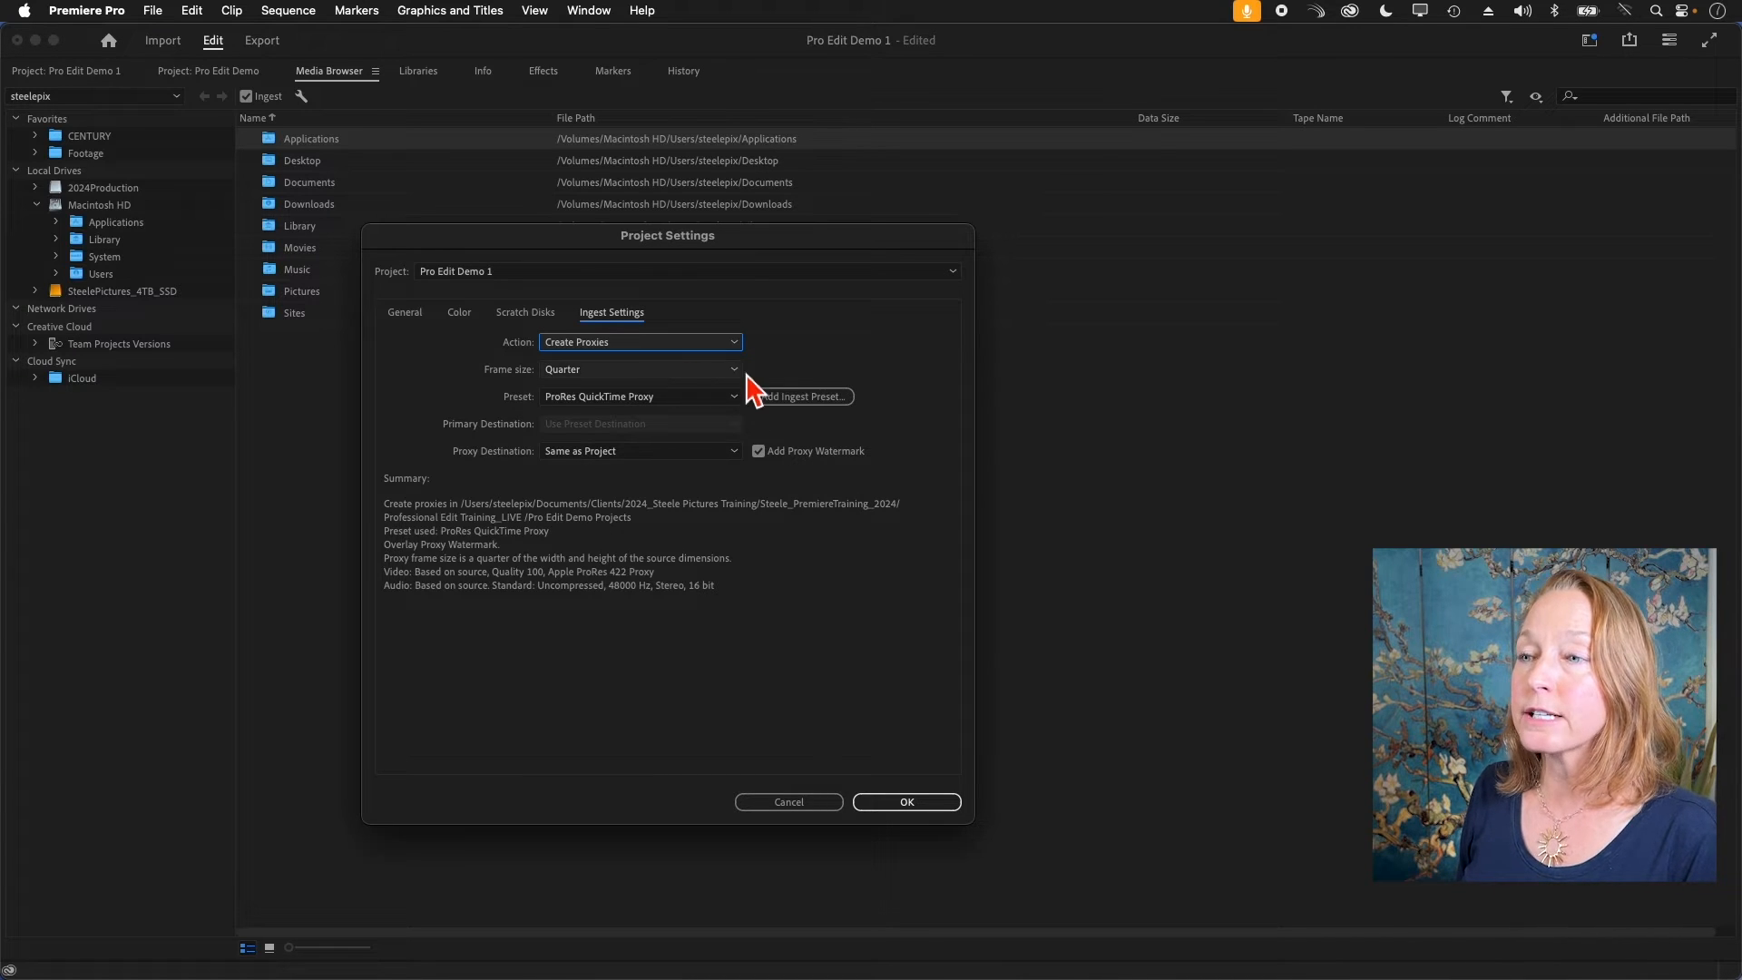
pyautogui.click(739, 372)
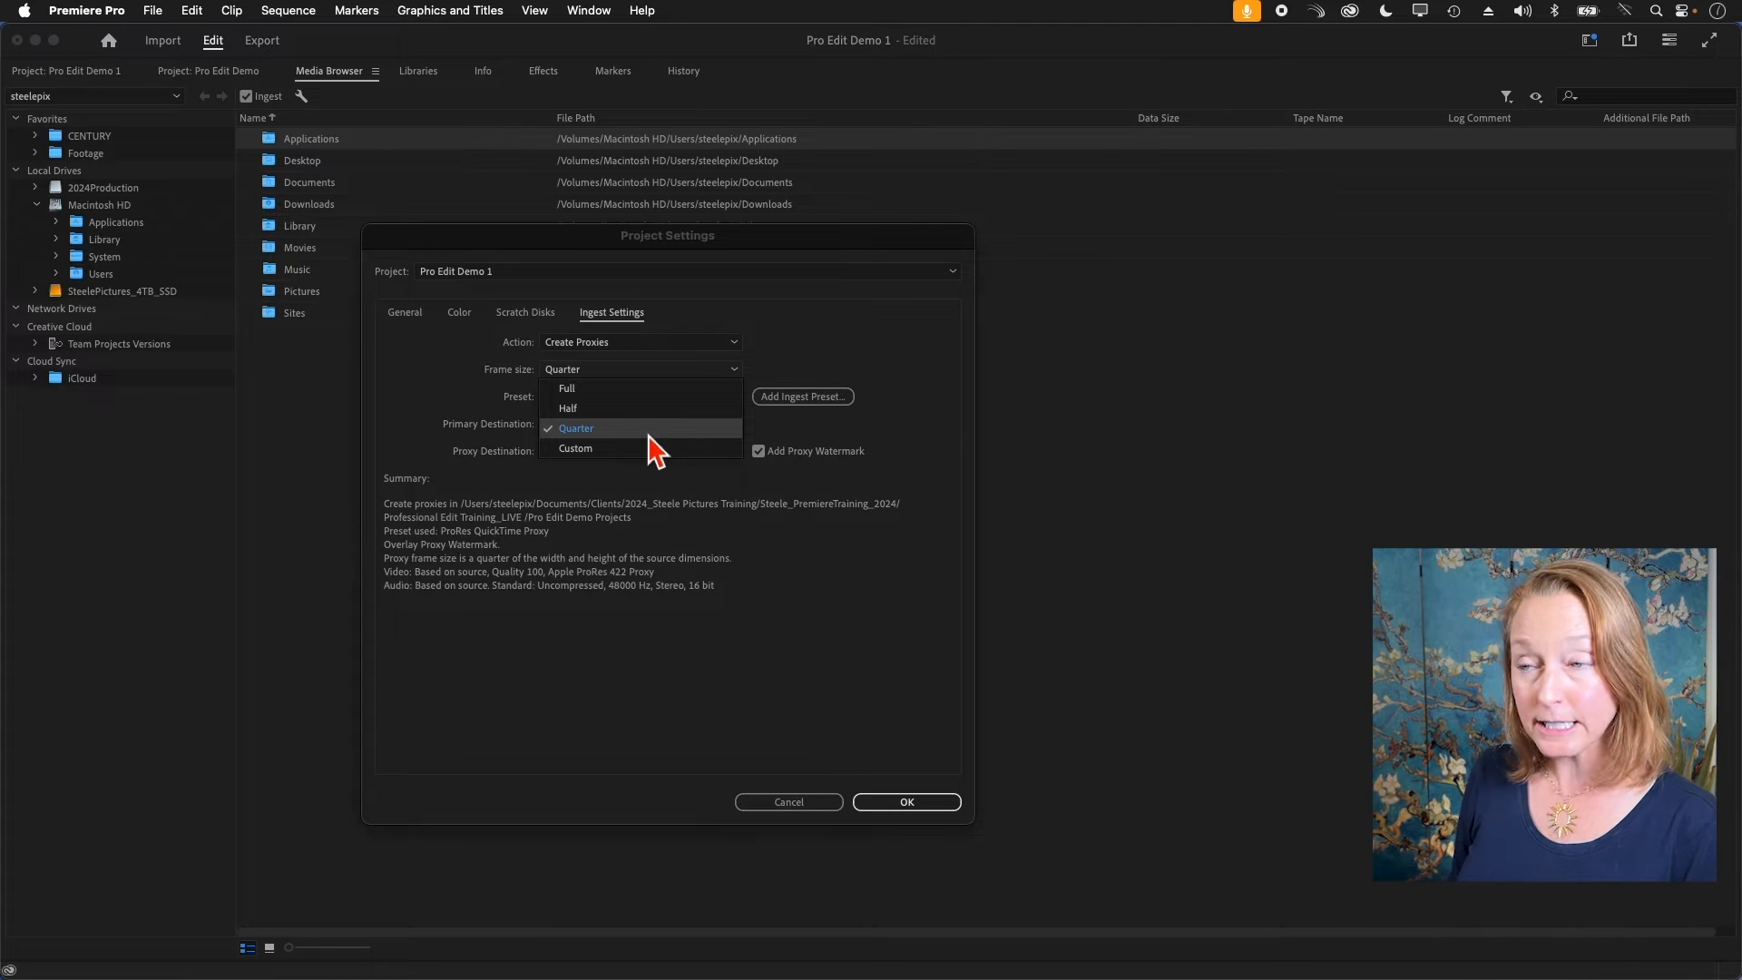
pyautogui.click(648, 435)
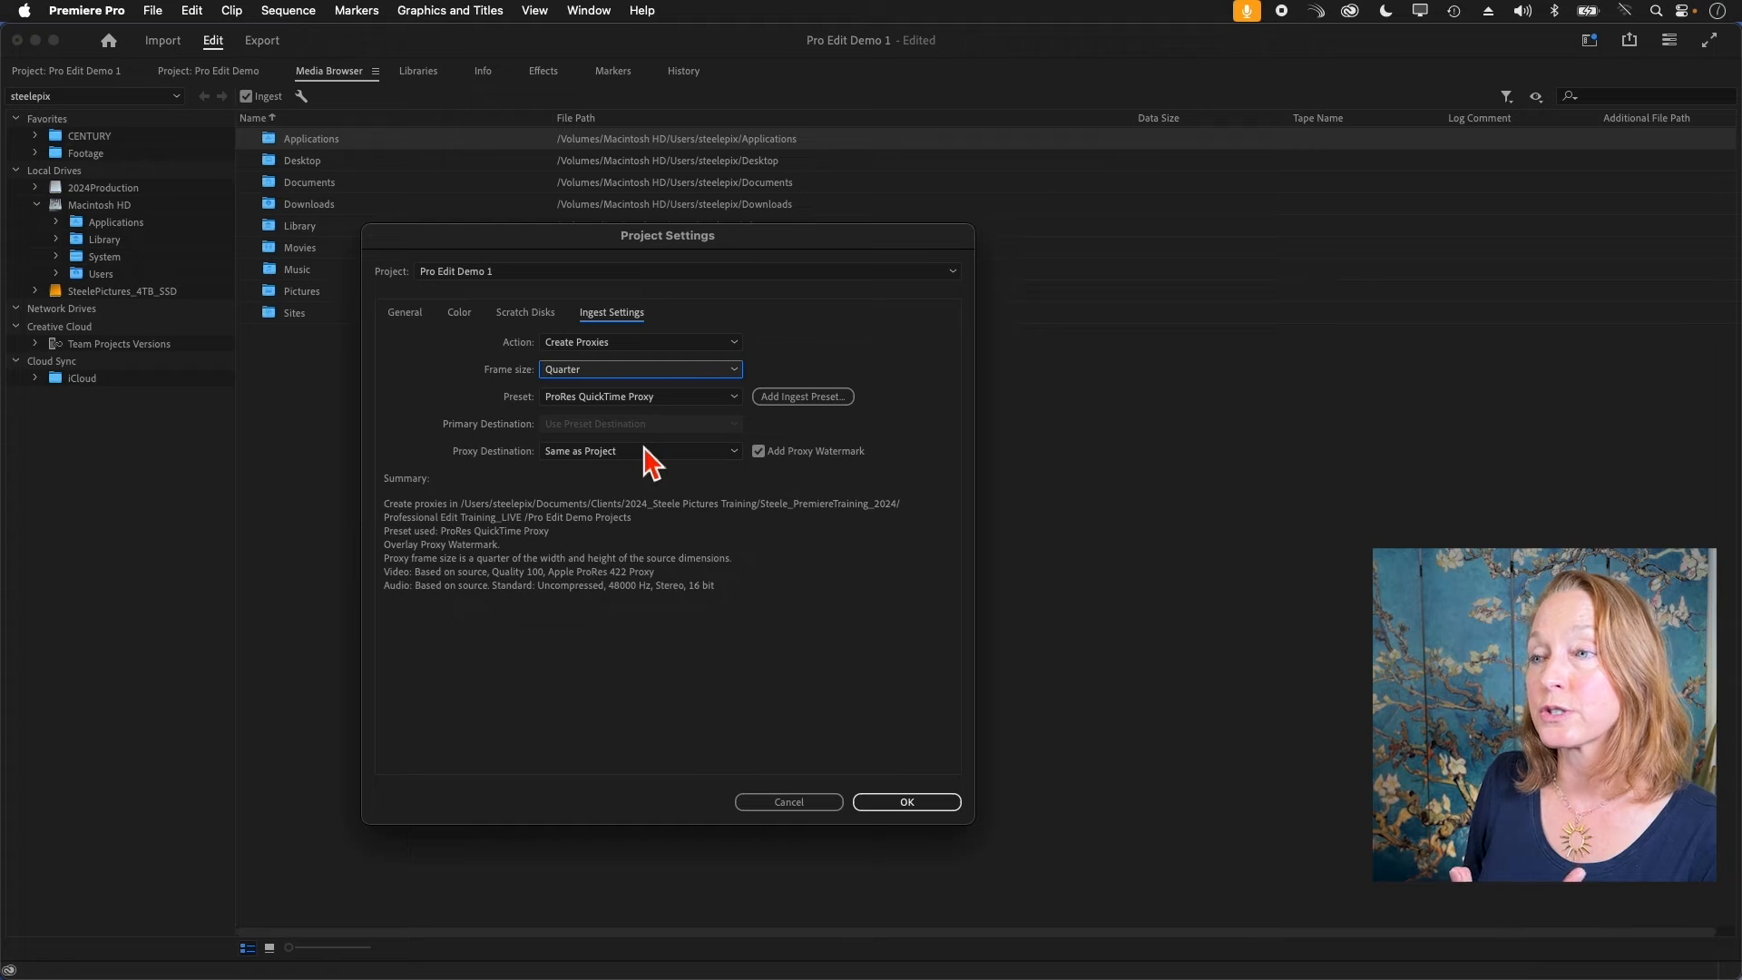
pyautogui.click(733, 370)
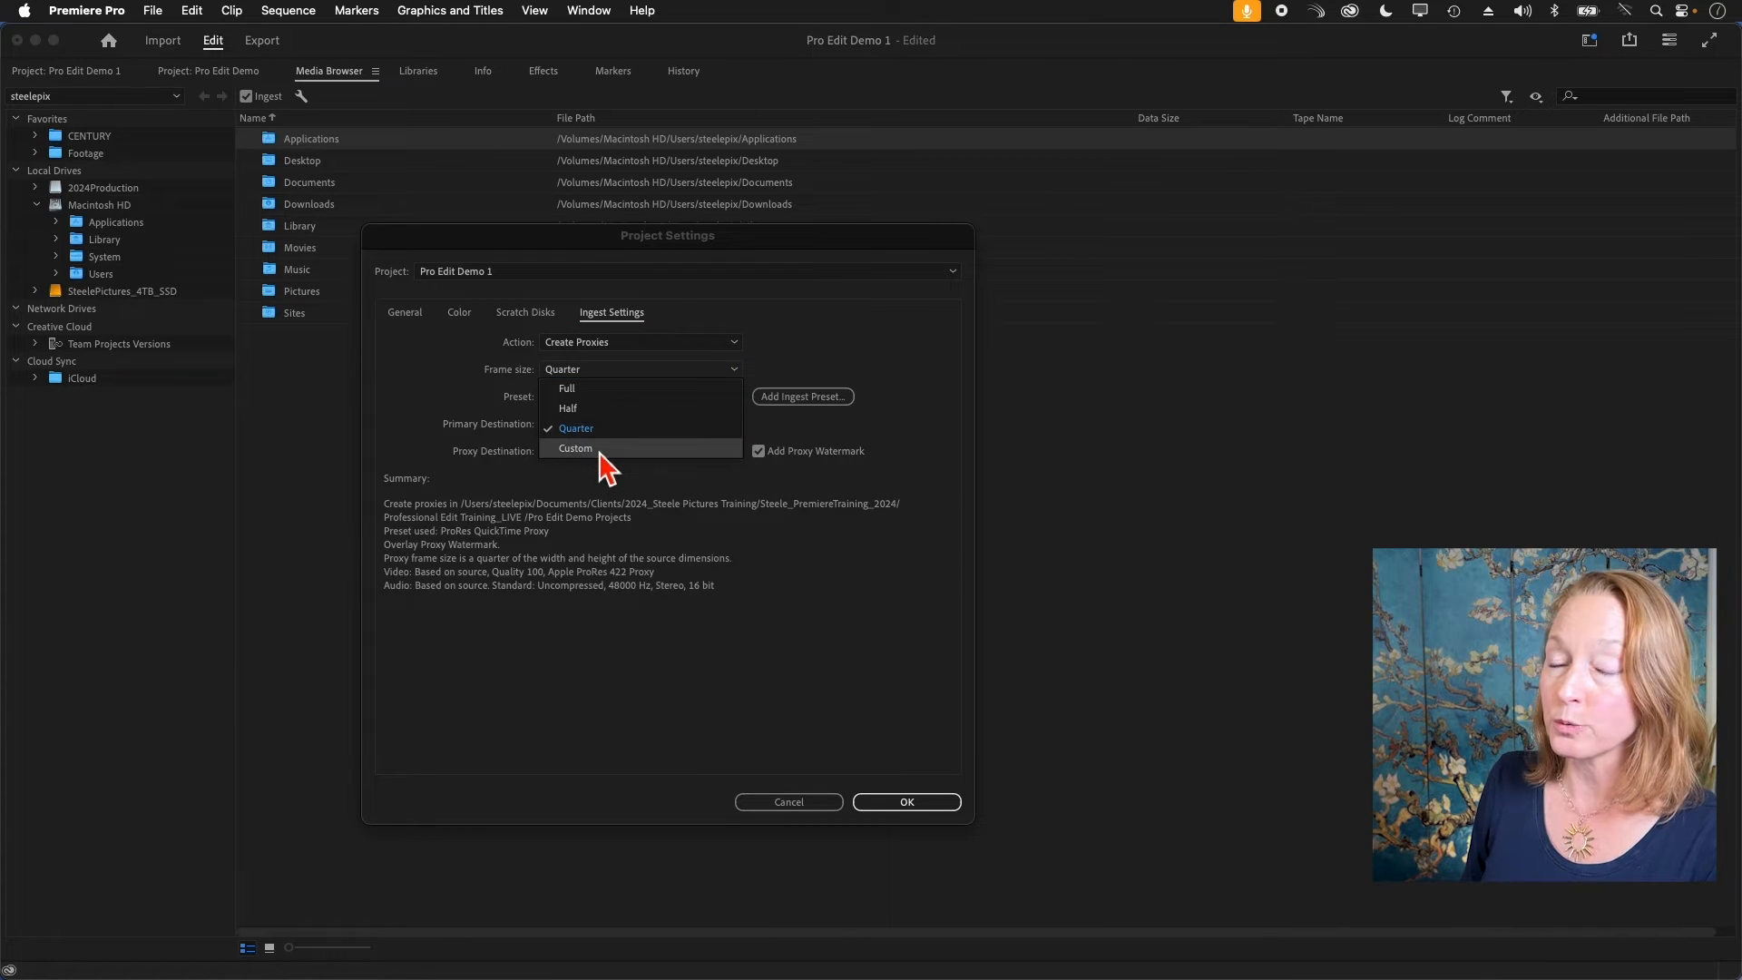
pyautogui.click(856, 369)
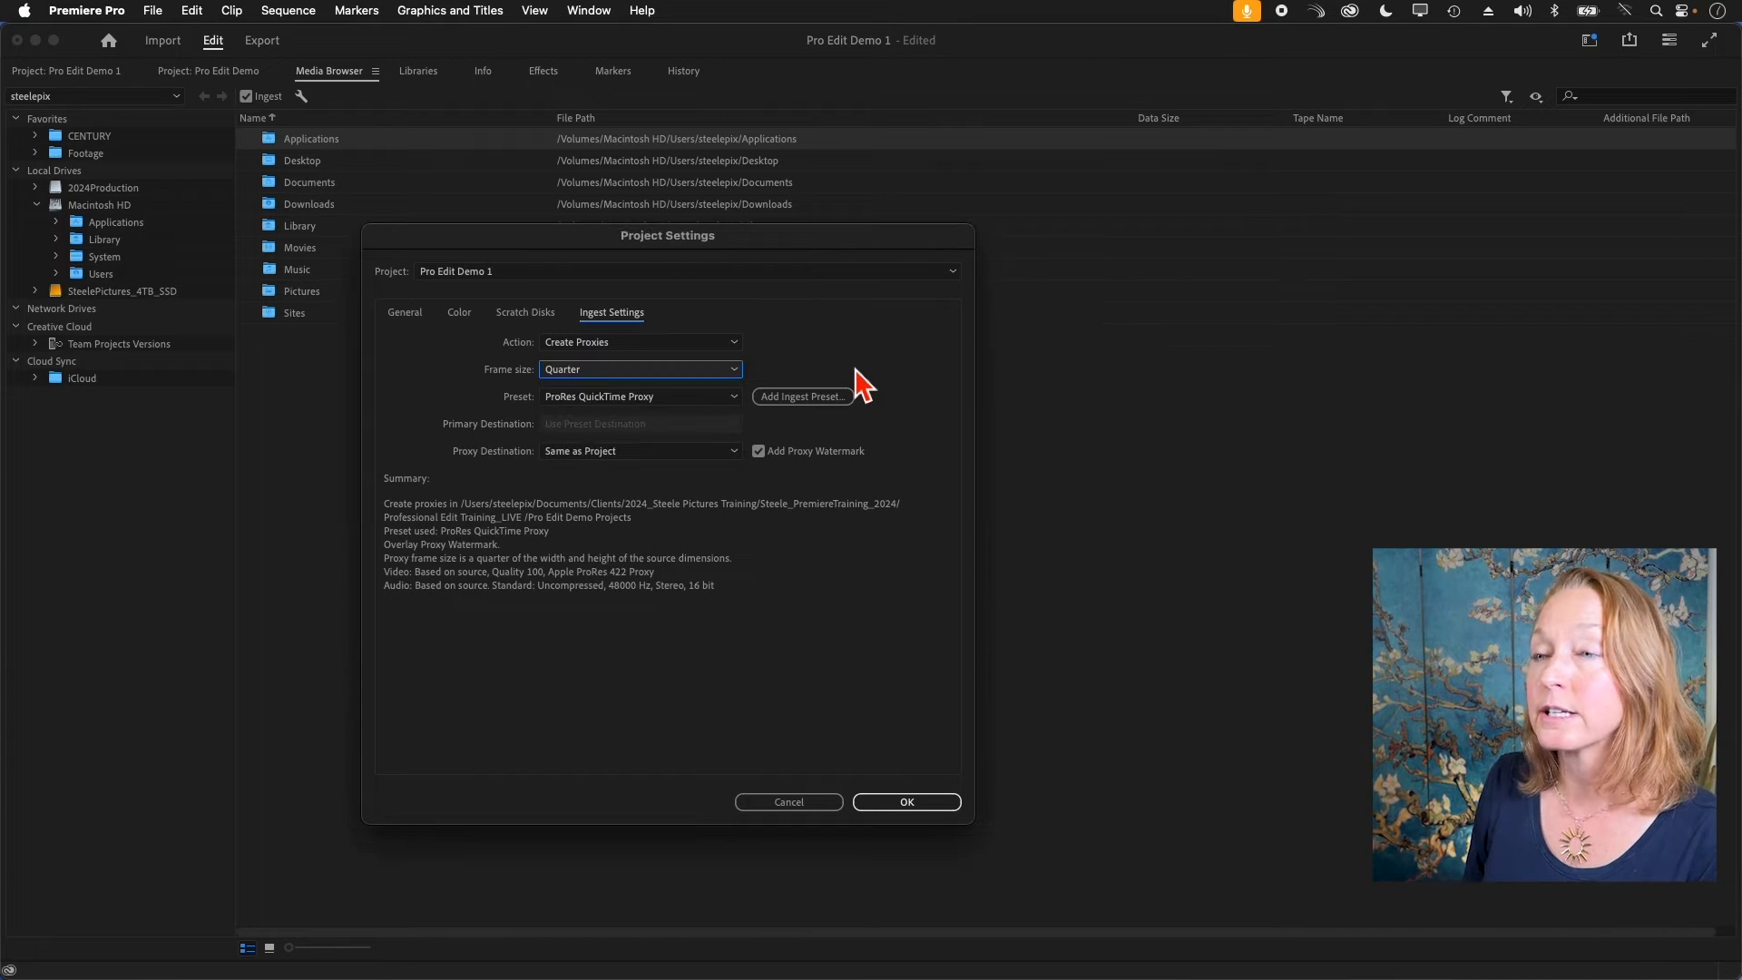
pyautogui.click(736, 400)
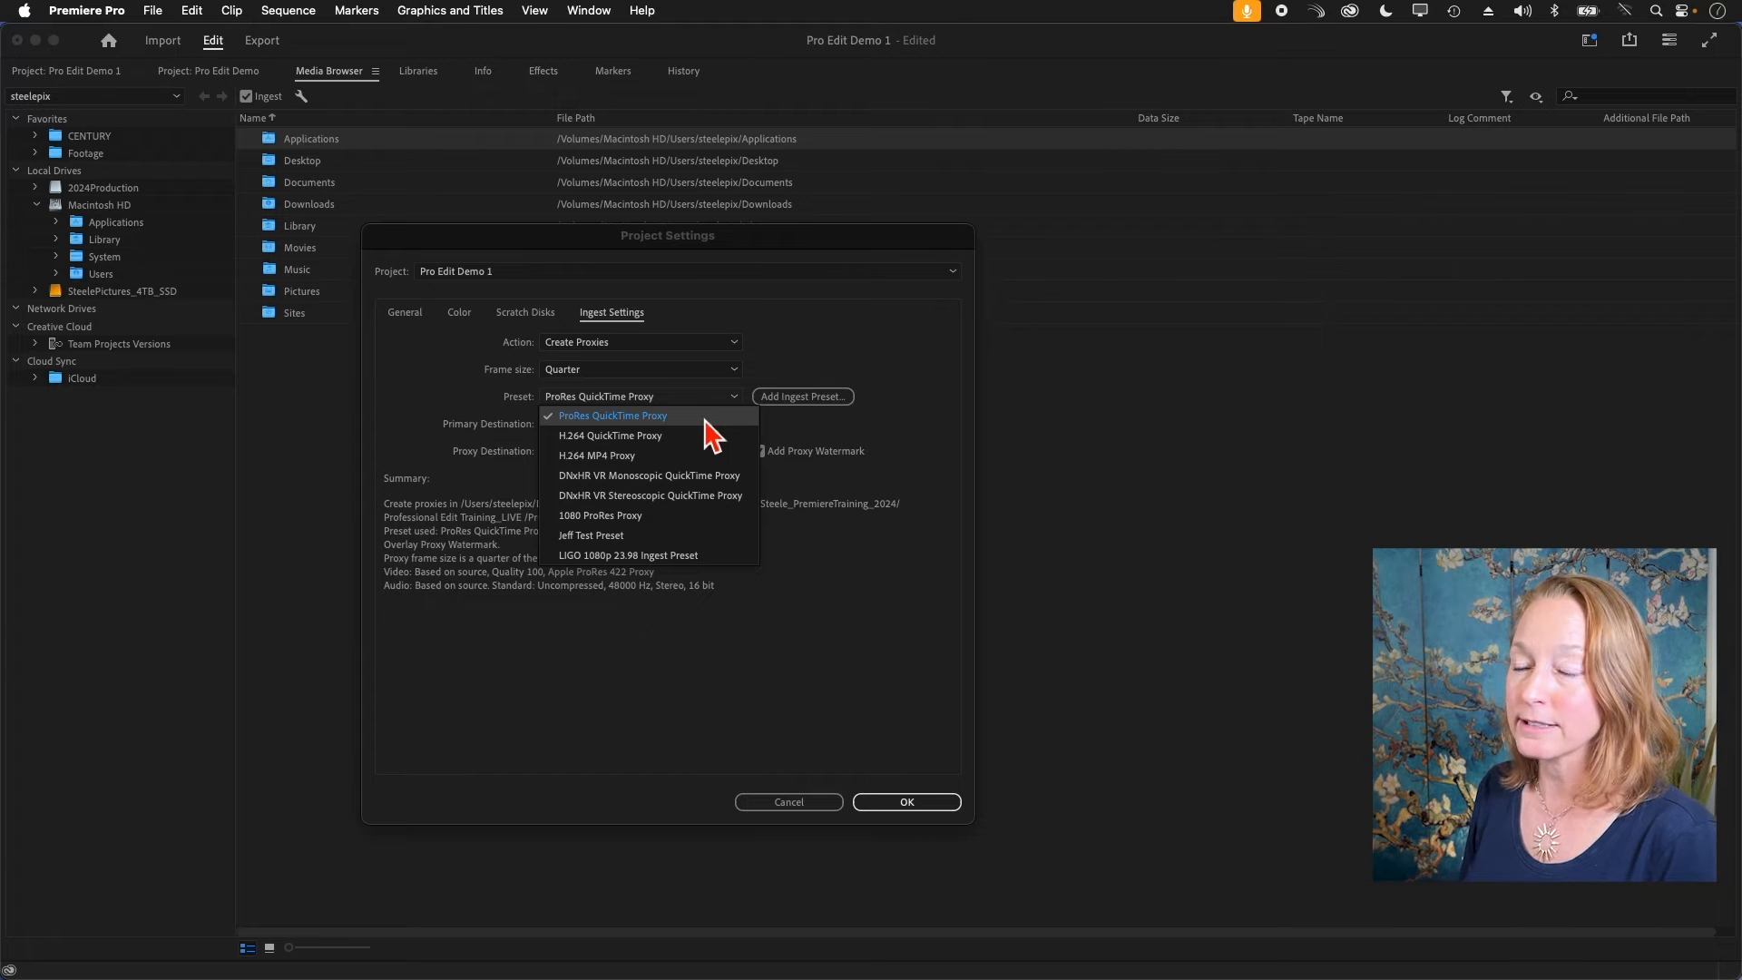
pyautogui.click(635, 455)
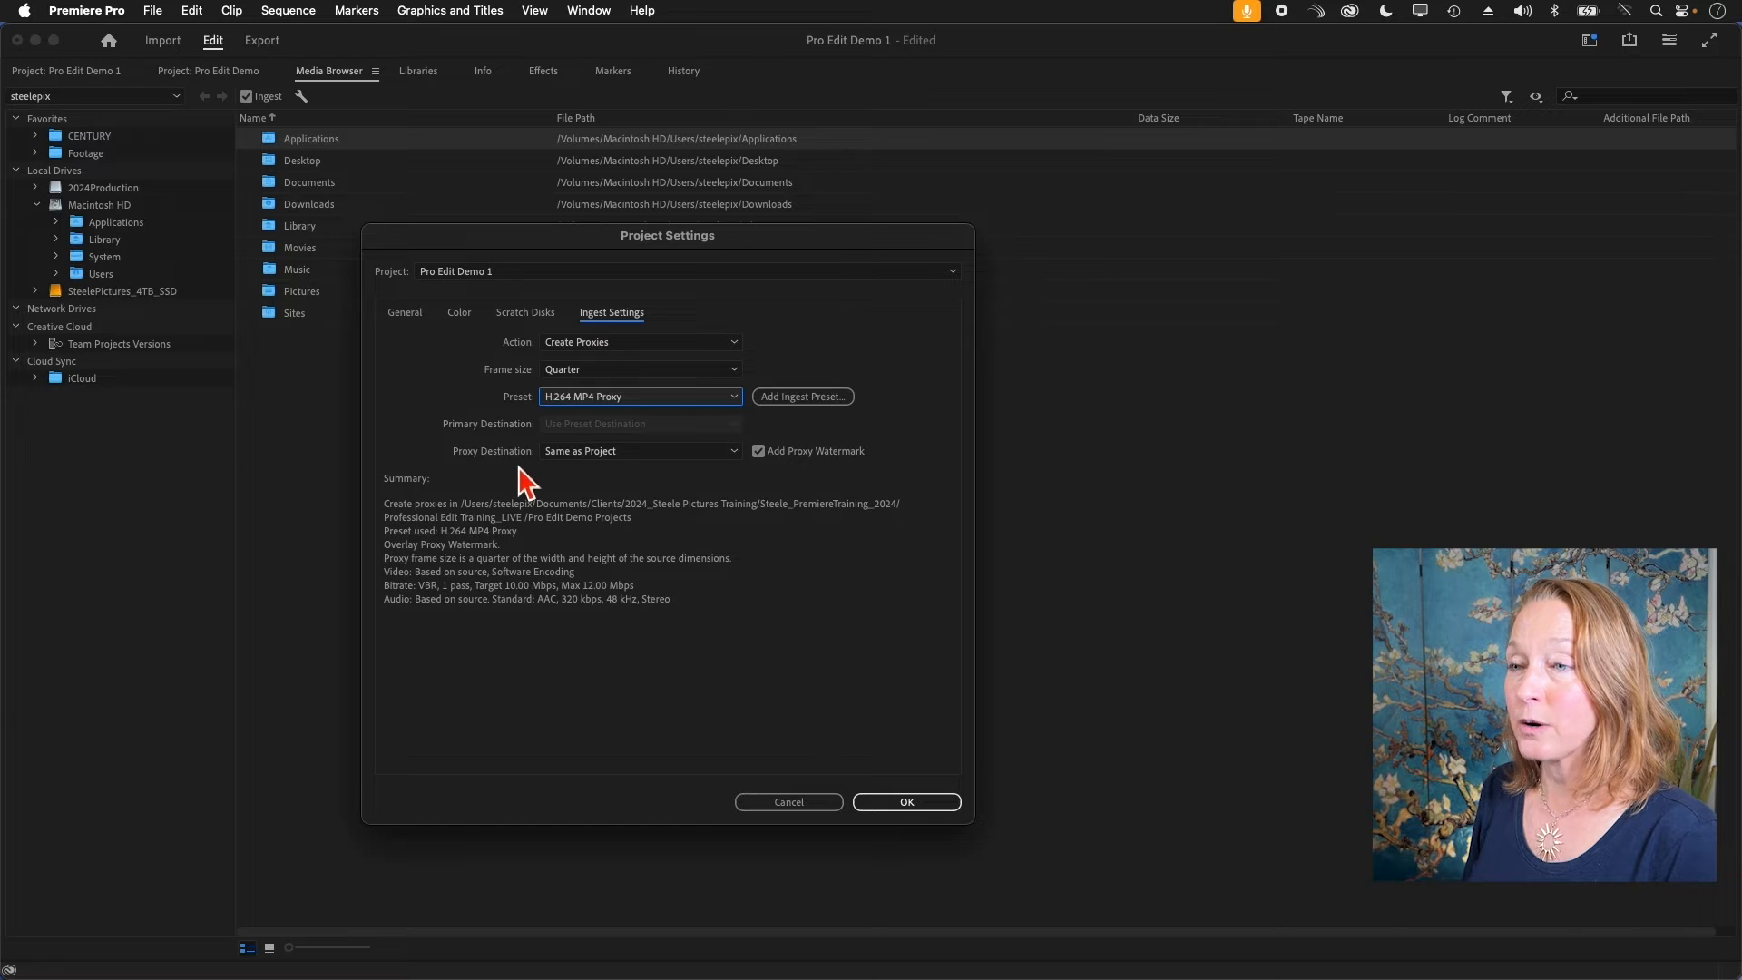
# Set the proxy destination to the LIGO PROXIES folder inside Professional Edit Training_LIVE.
pyautogui.click(736, 453)
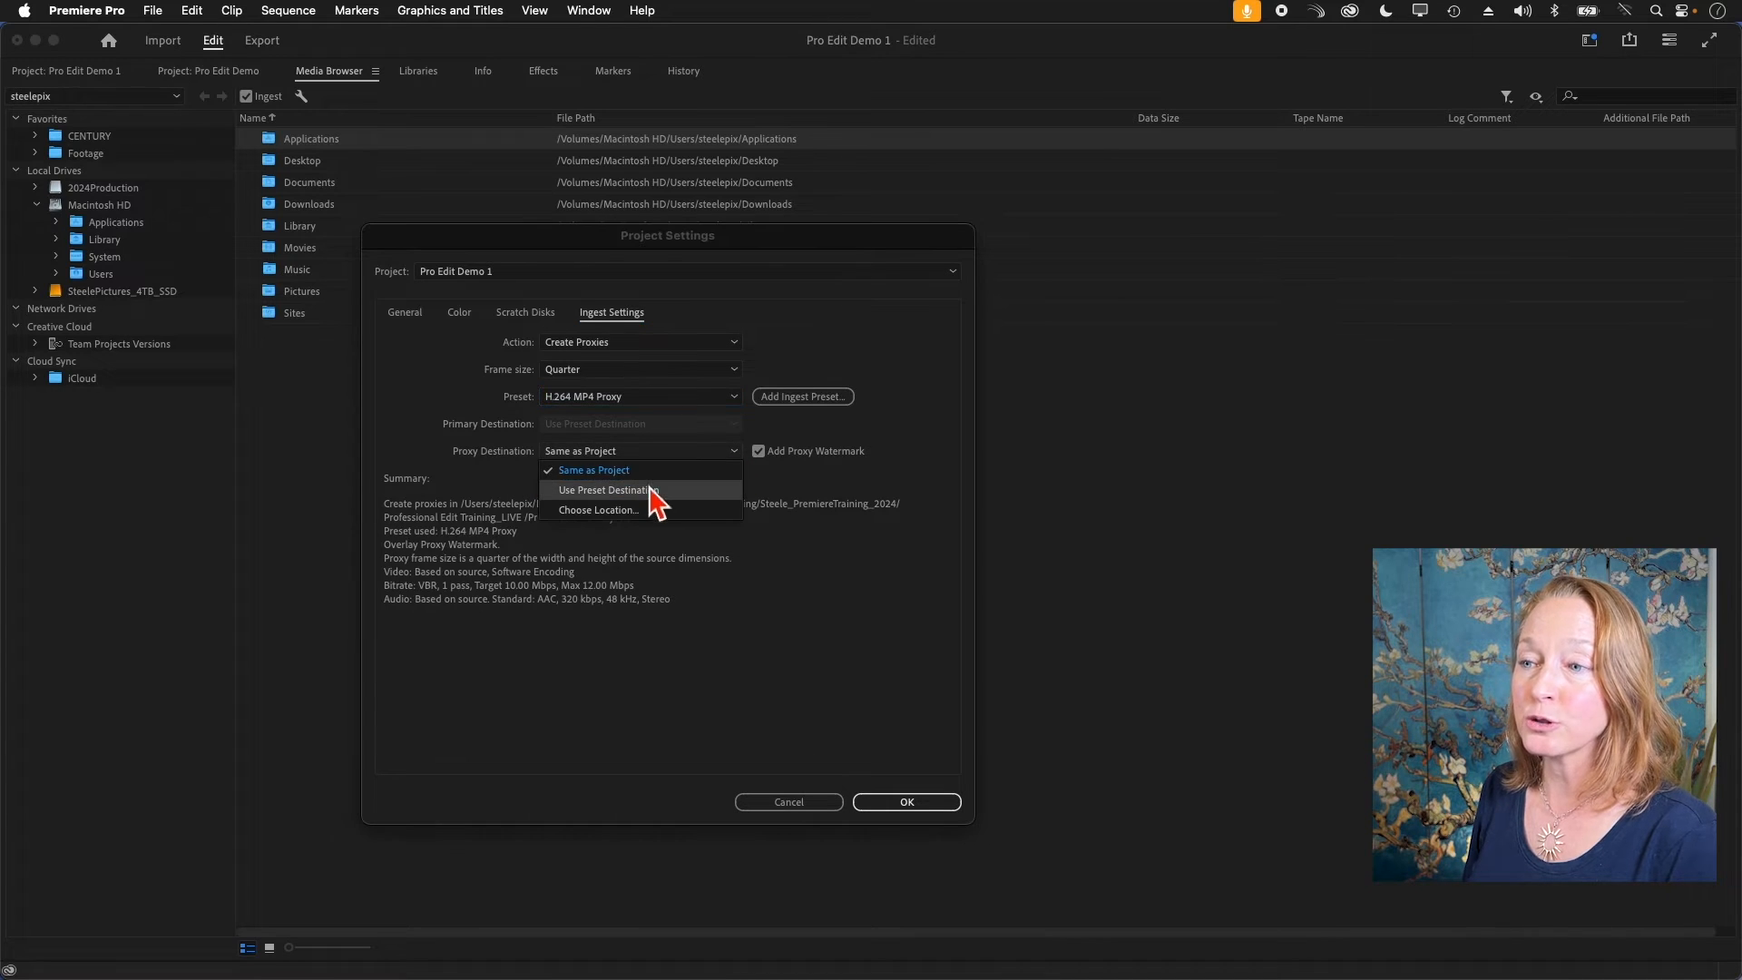
pyautogui.click(644, 513)
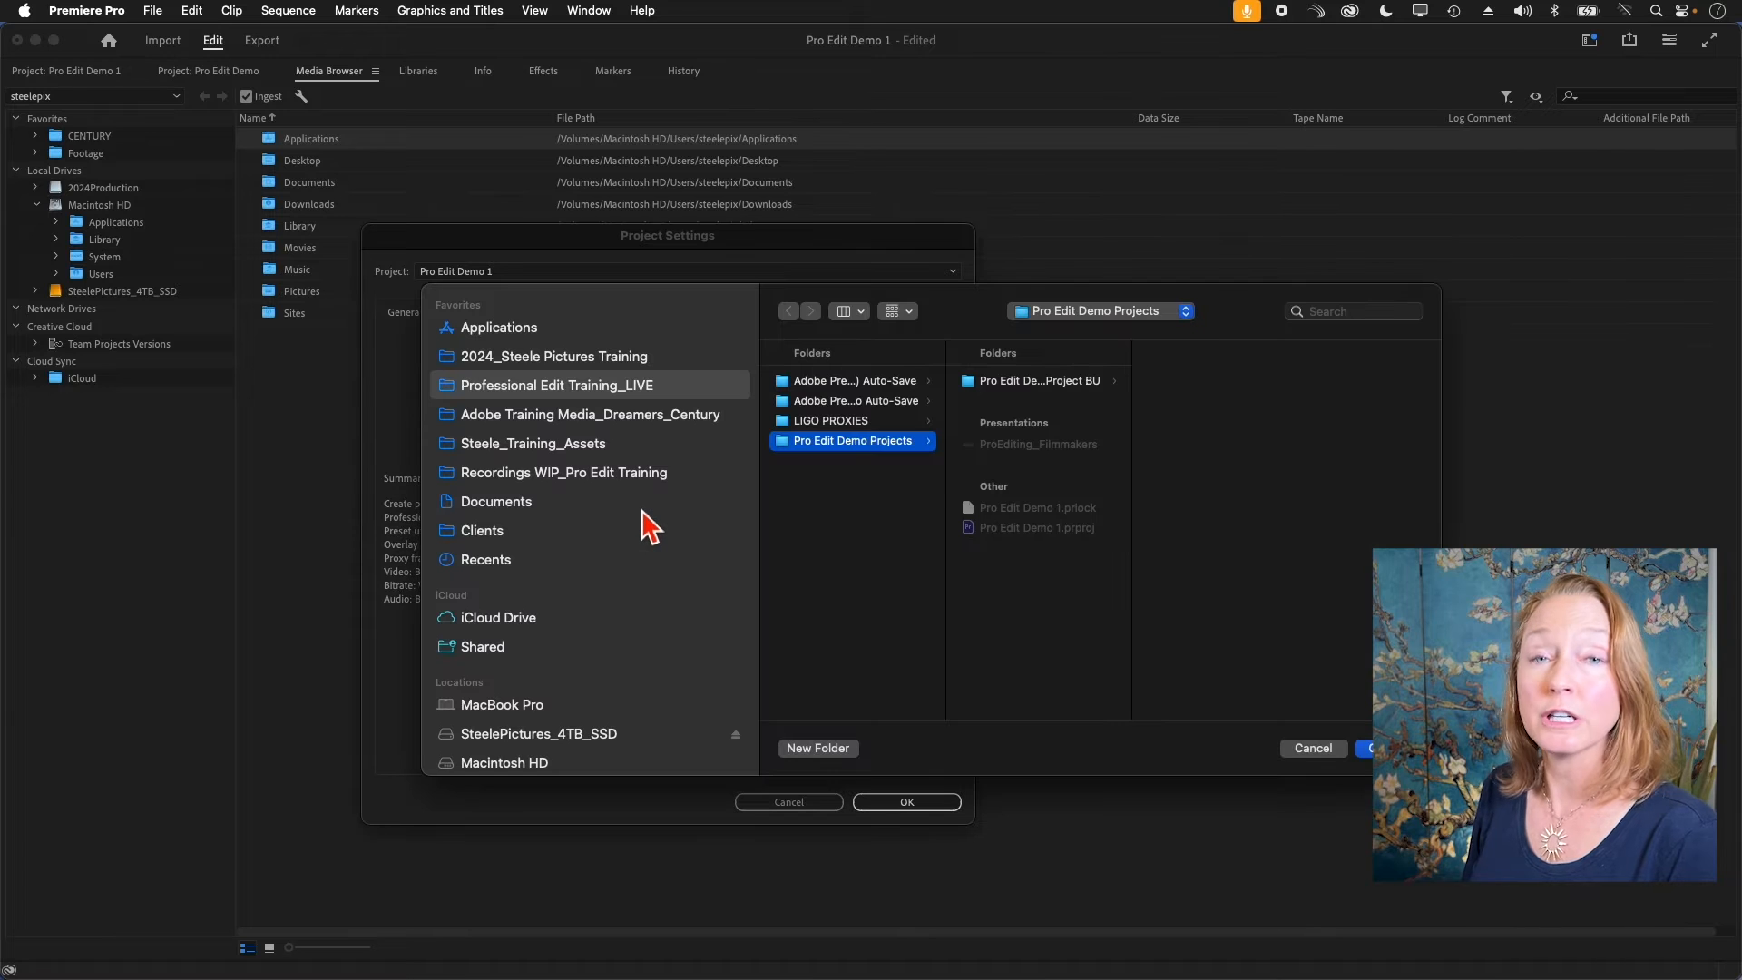
pyautogui.click(806, 422)
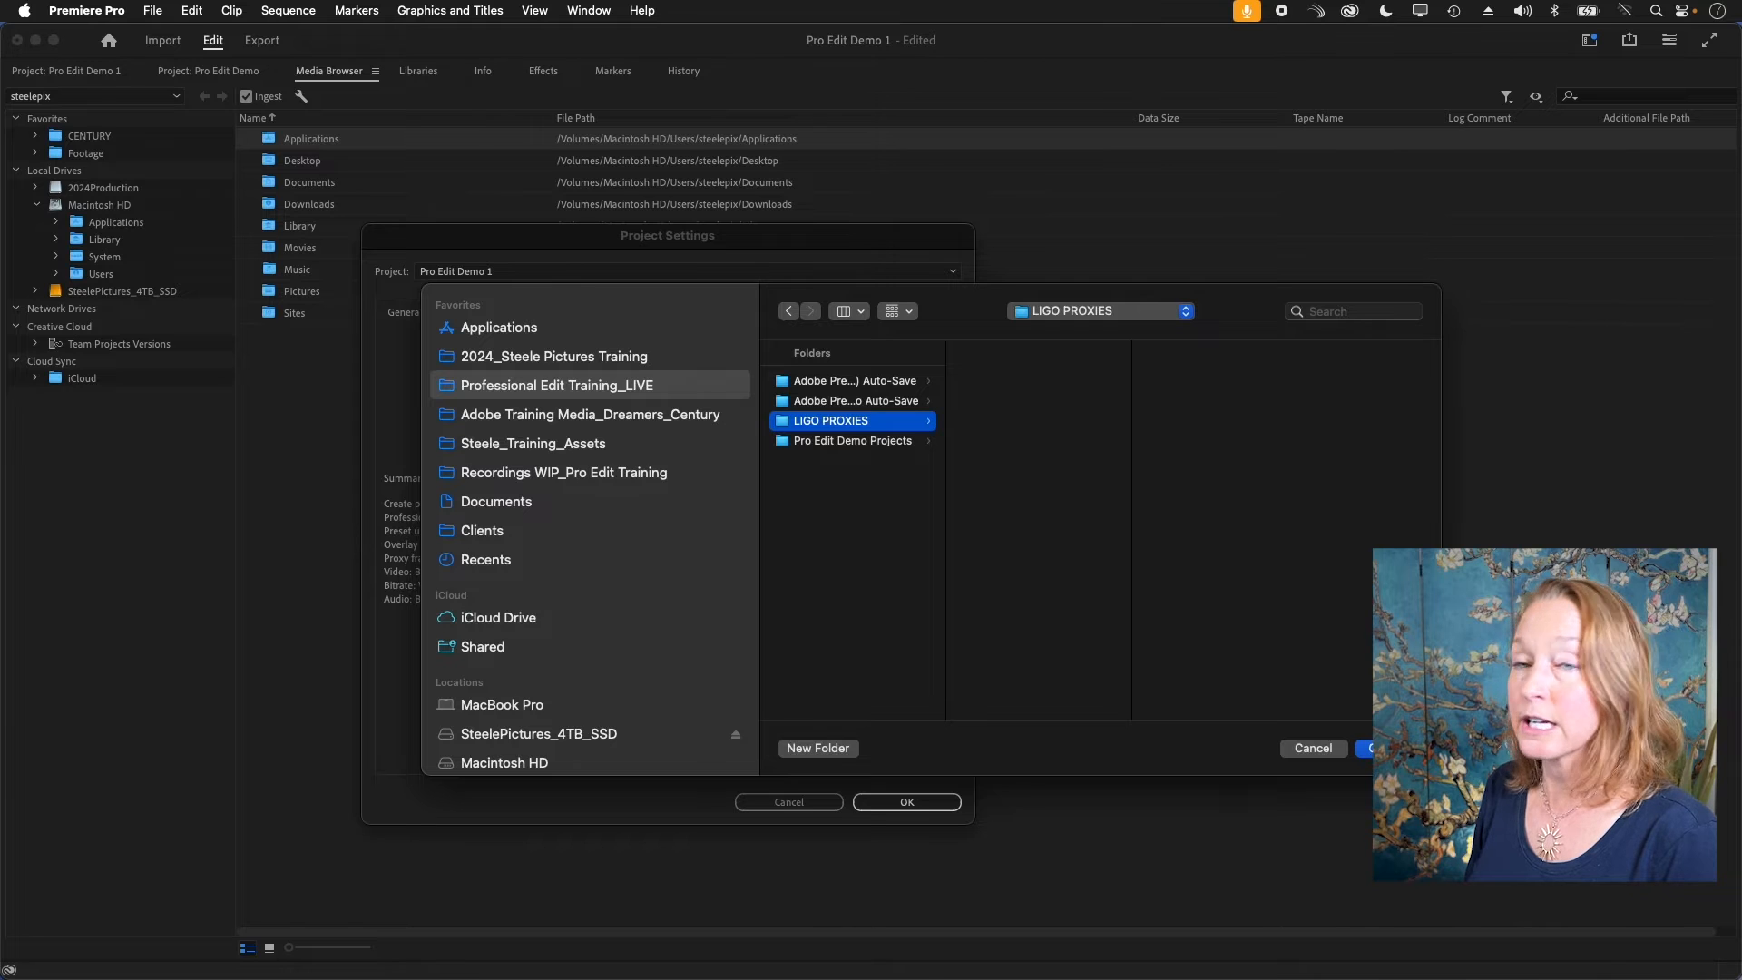
pyautogui.click(1384, 748)
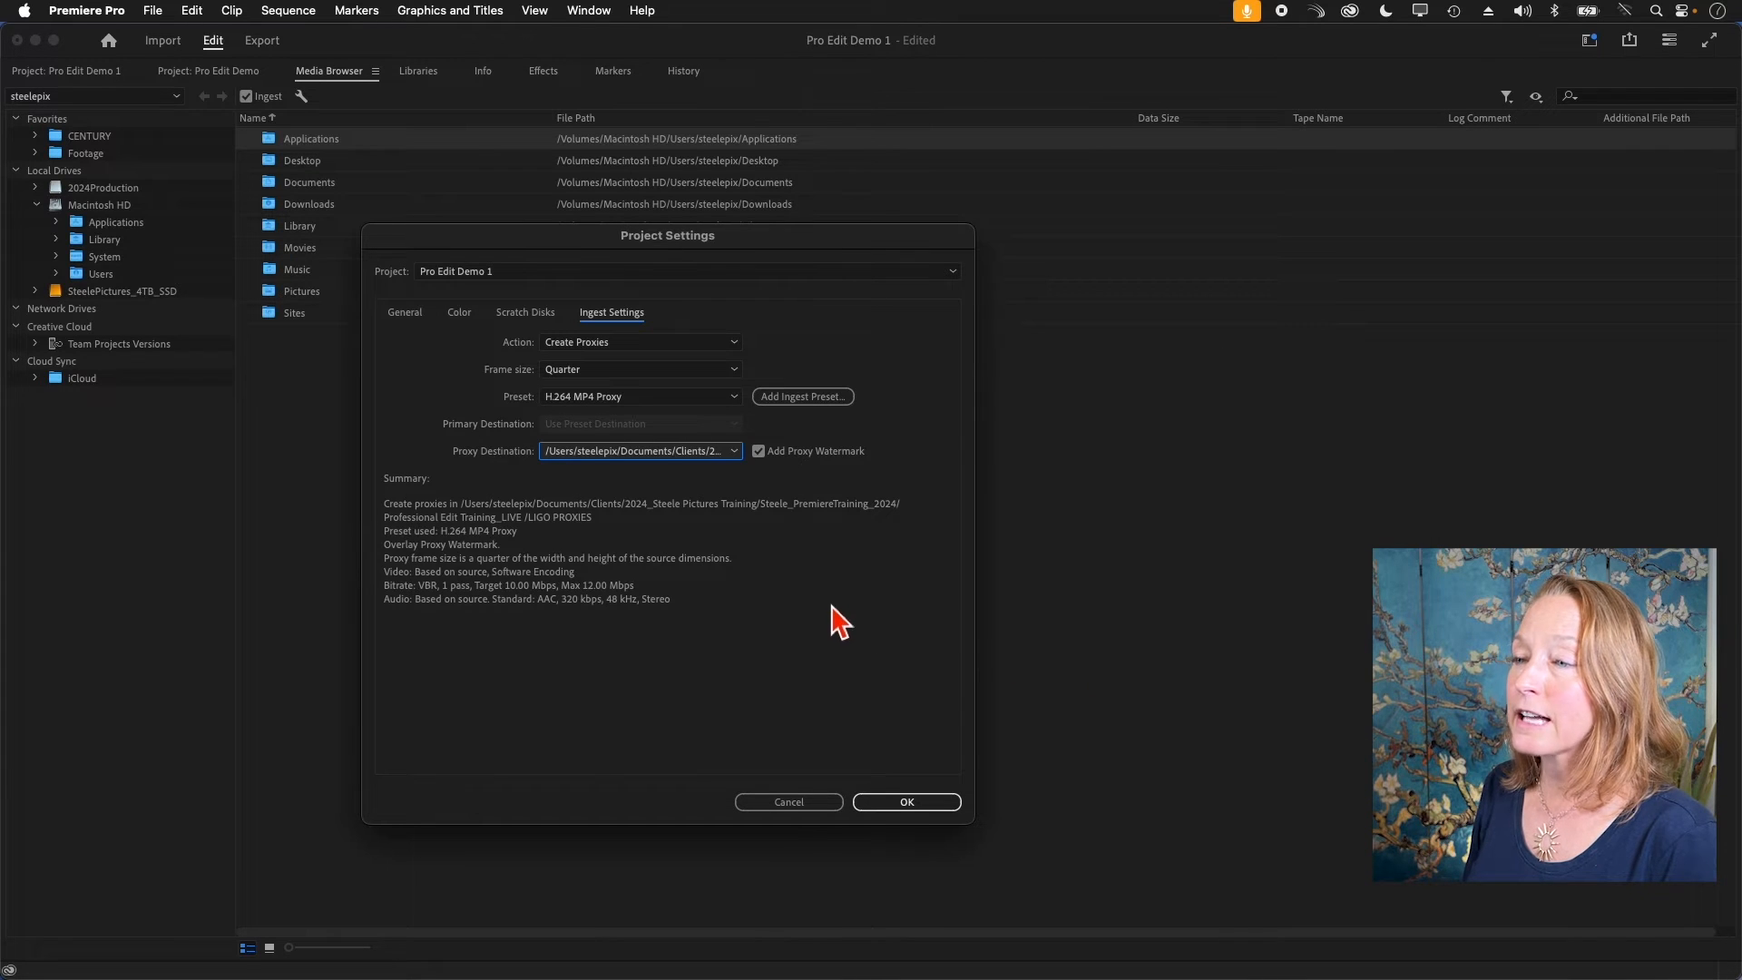
# Switch the proxy watermark off and on again, apply the project settings, and save the project.
pyautogui.click(759, 451)
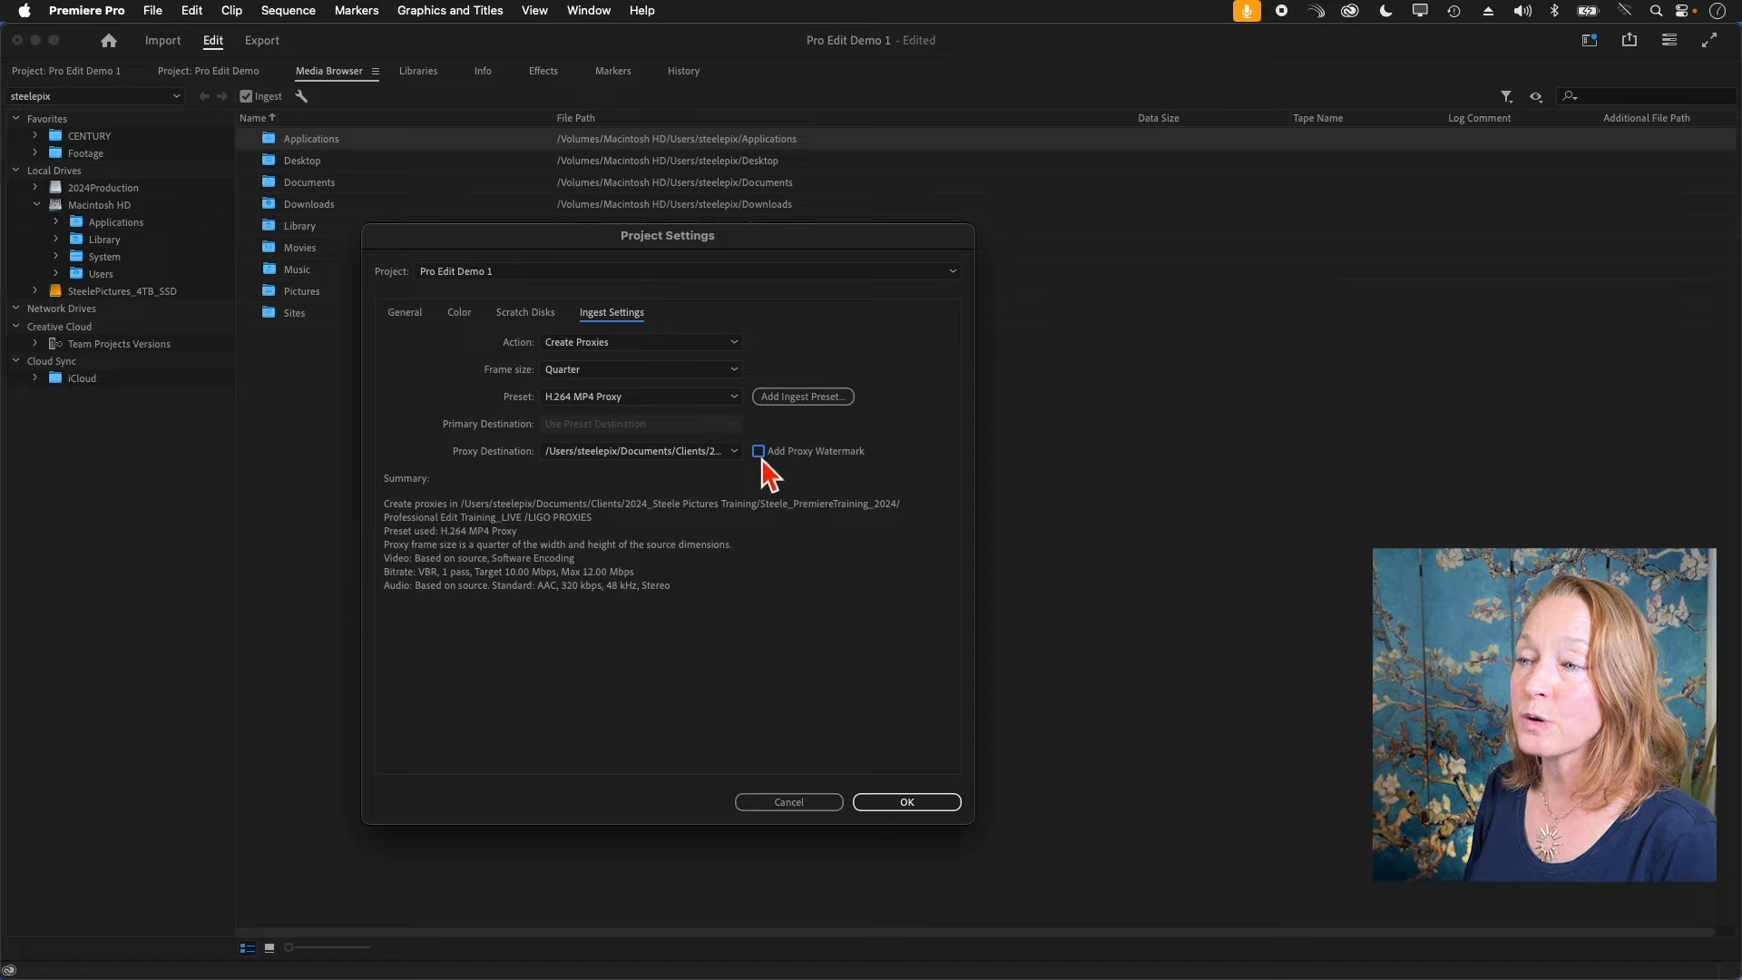
pyautogui.click(758, 451)
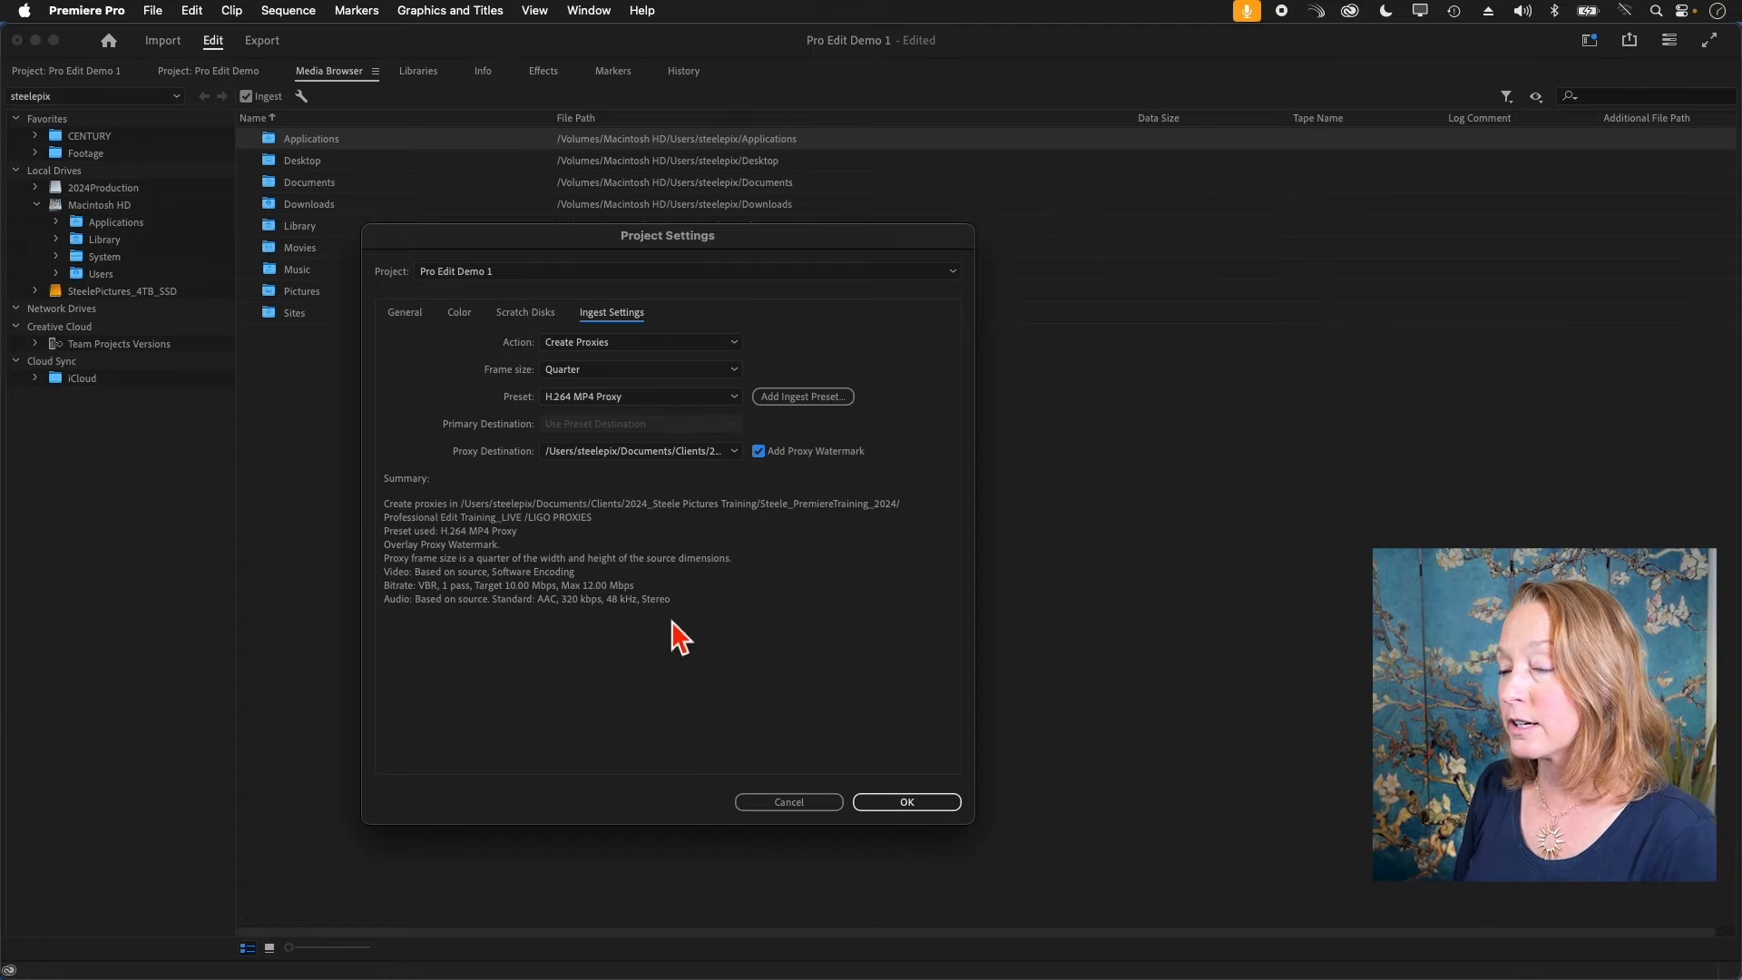
pyautogui.click(935, 802)
pyautogui.press('super+s')
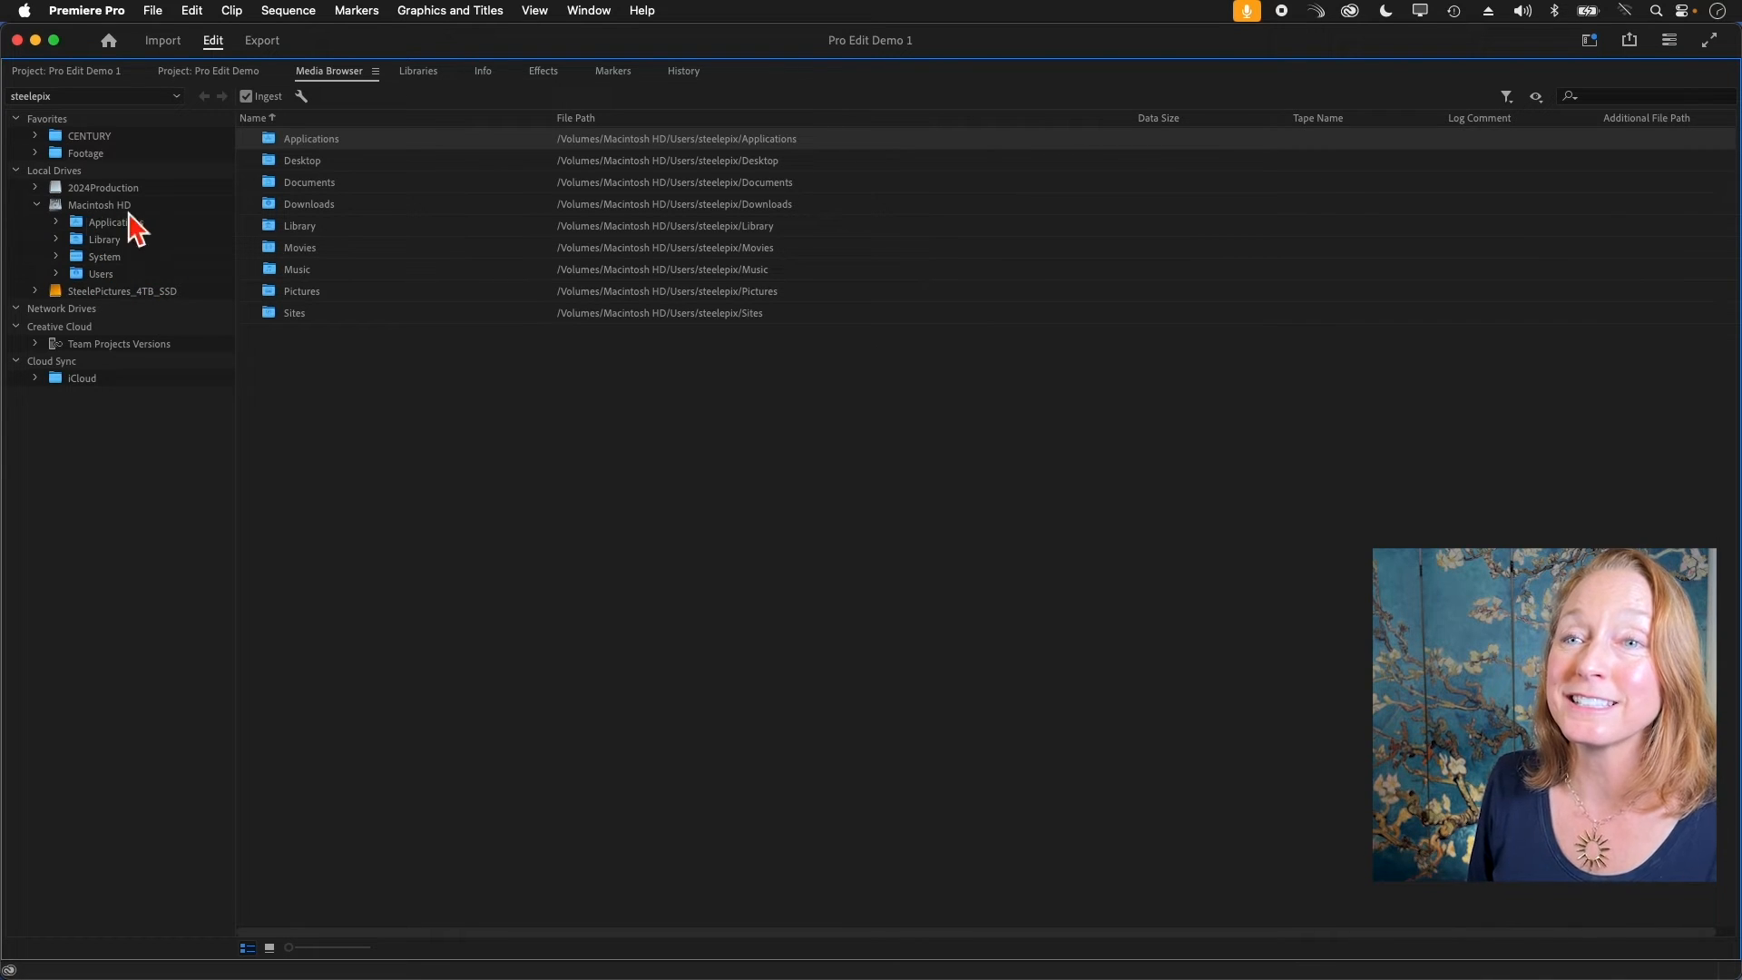
# Add the LIGO WOMEN_230505 folder on SteelePictures_4TB_SSD and the MEDIA folder on 2024Production to the Media Browser favorites.
pyautogui.click(37, 188)
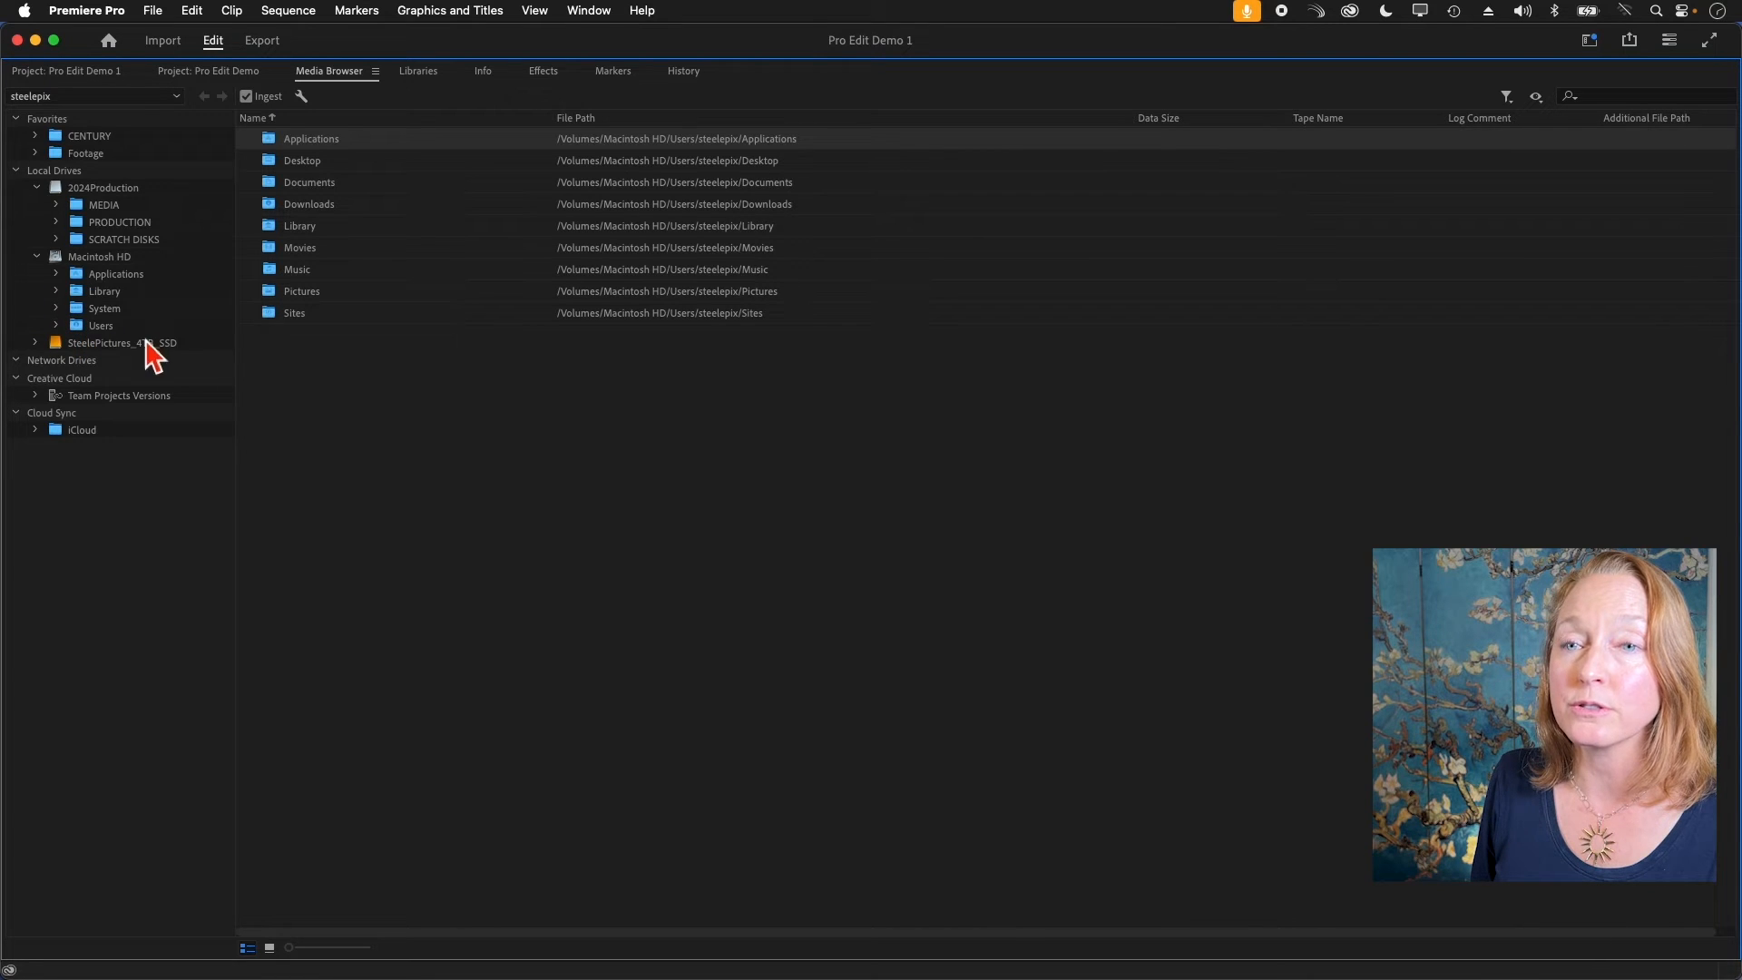
pyautogui.click(35, 343)
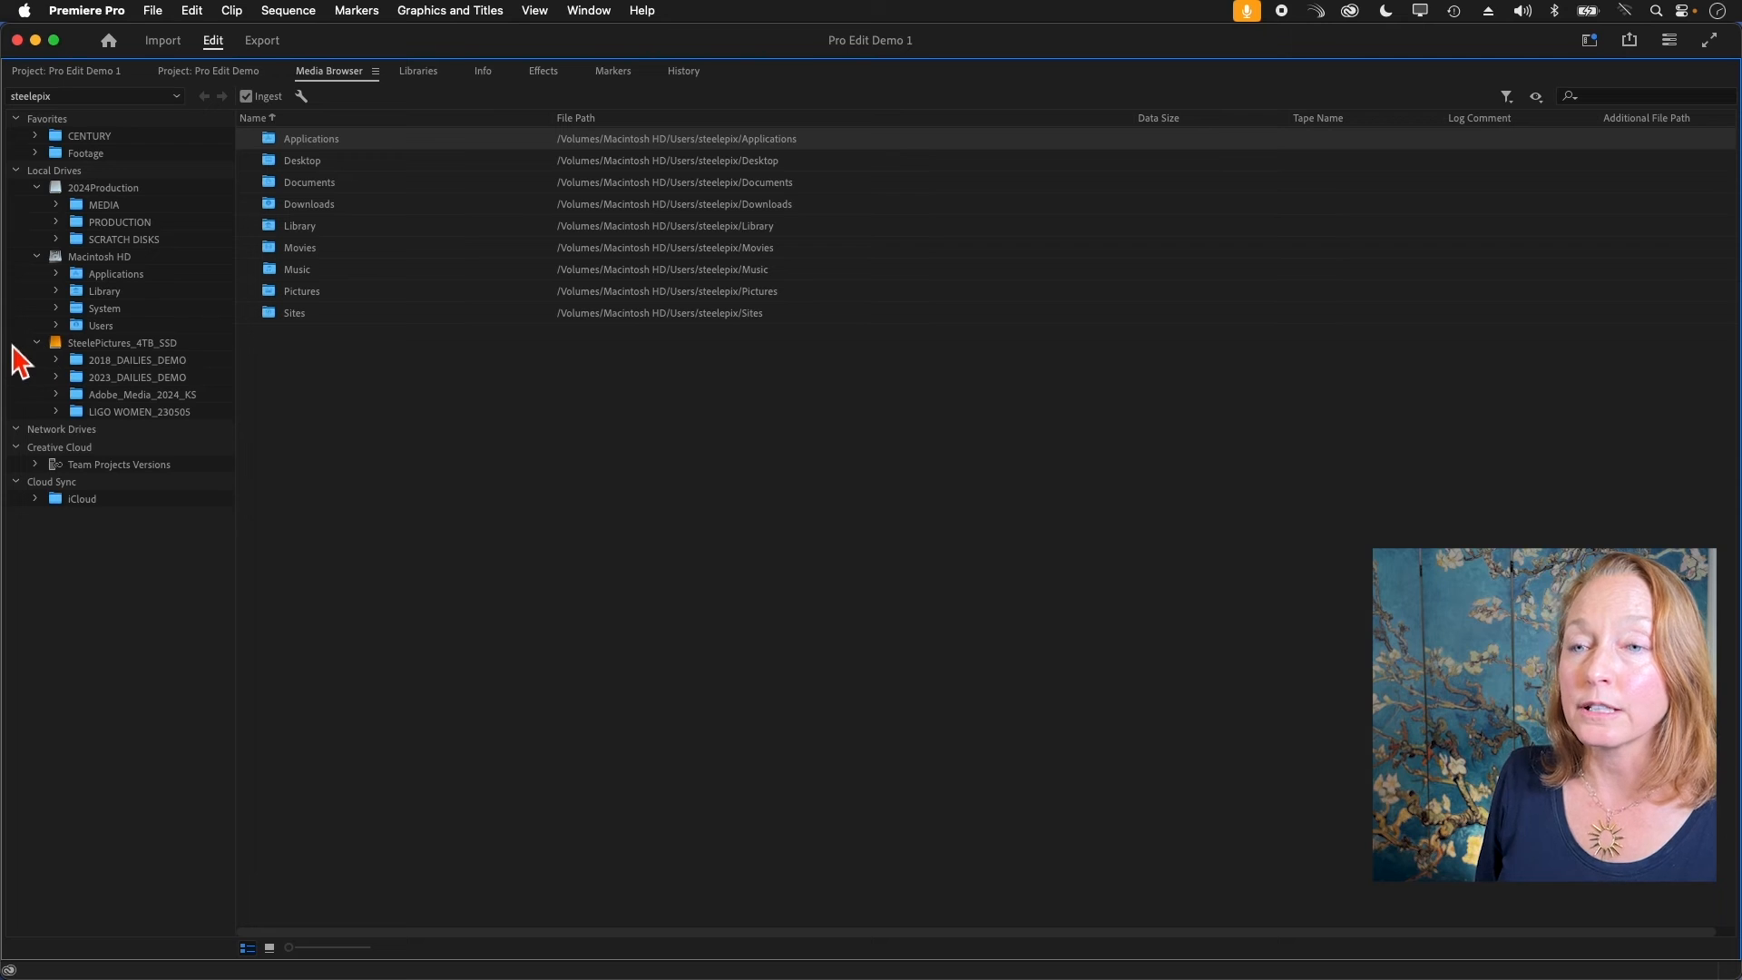
pyautogui.click(91, 416)
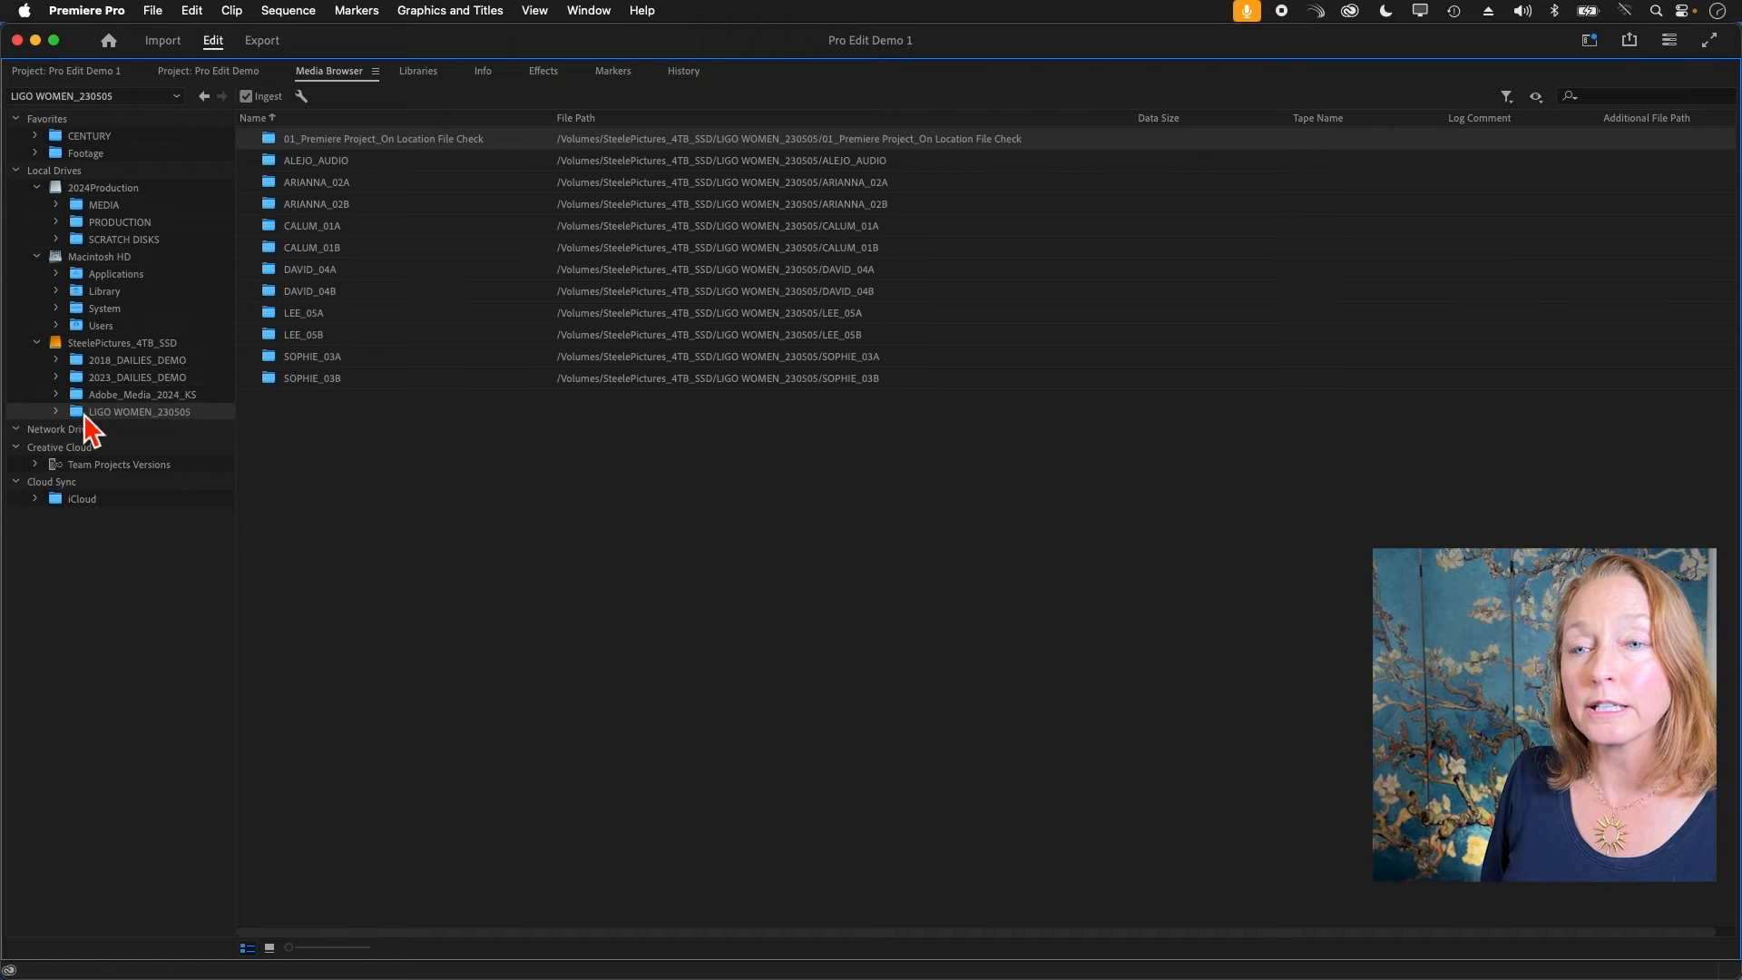
pyautogui.rightClick(88, 425)
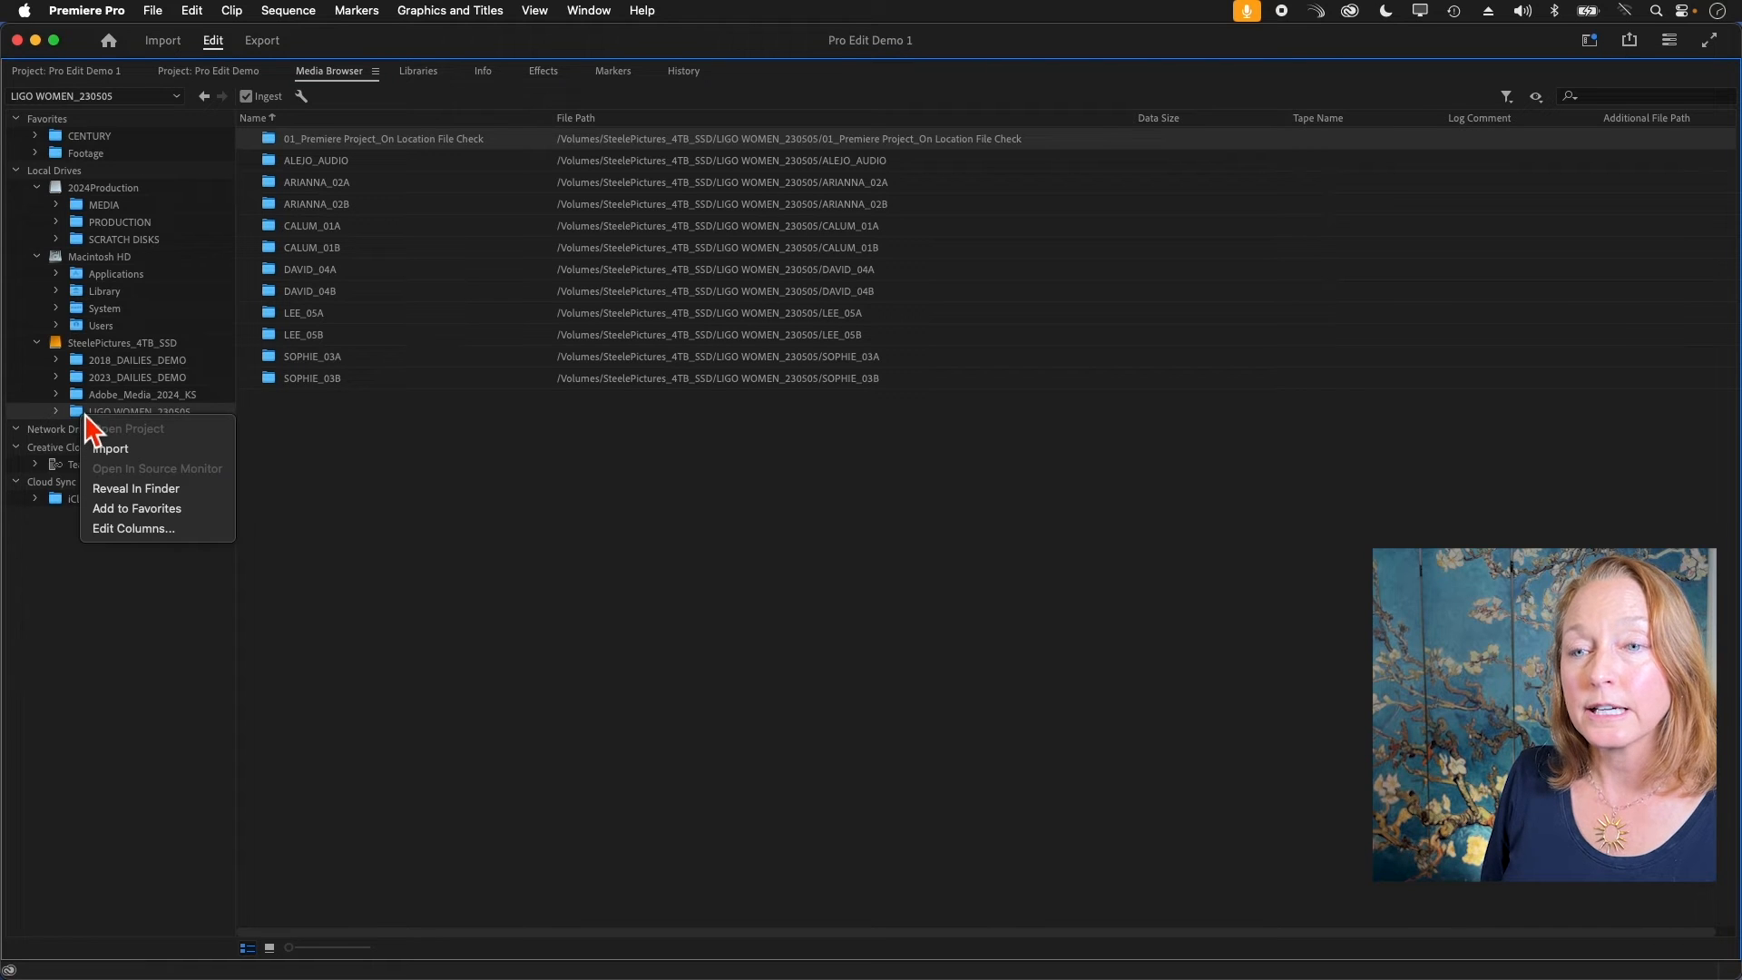
pyautogui.click(214, 526)
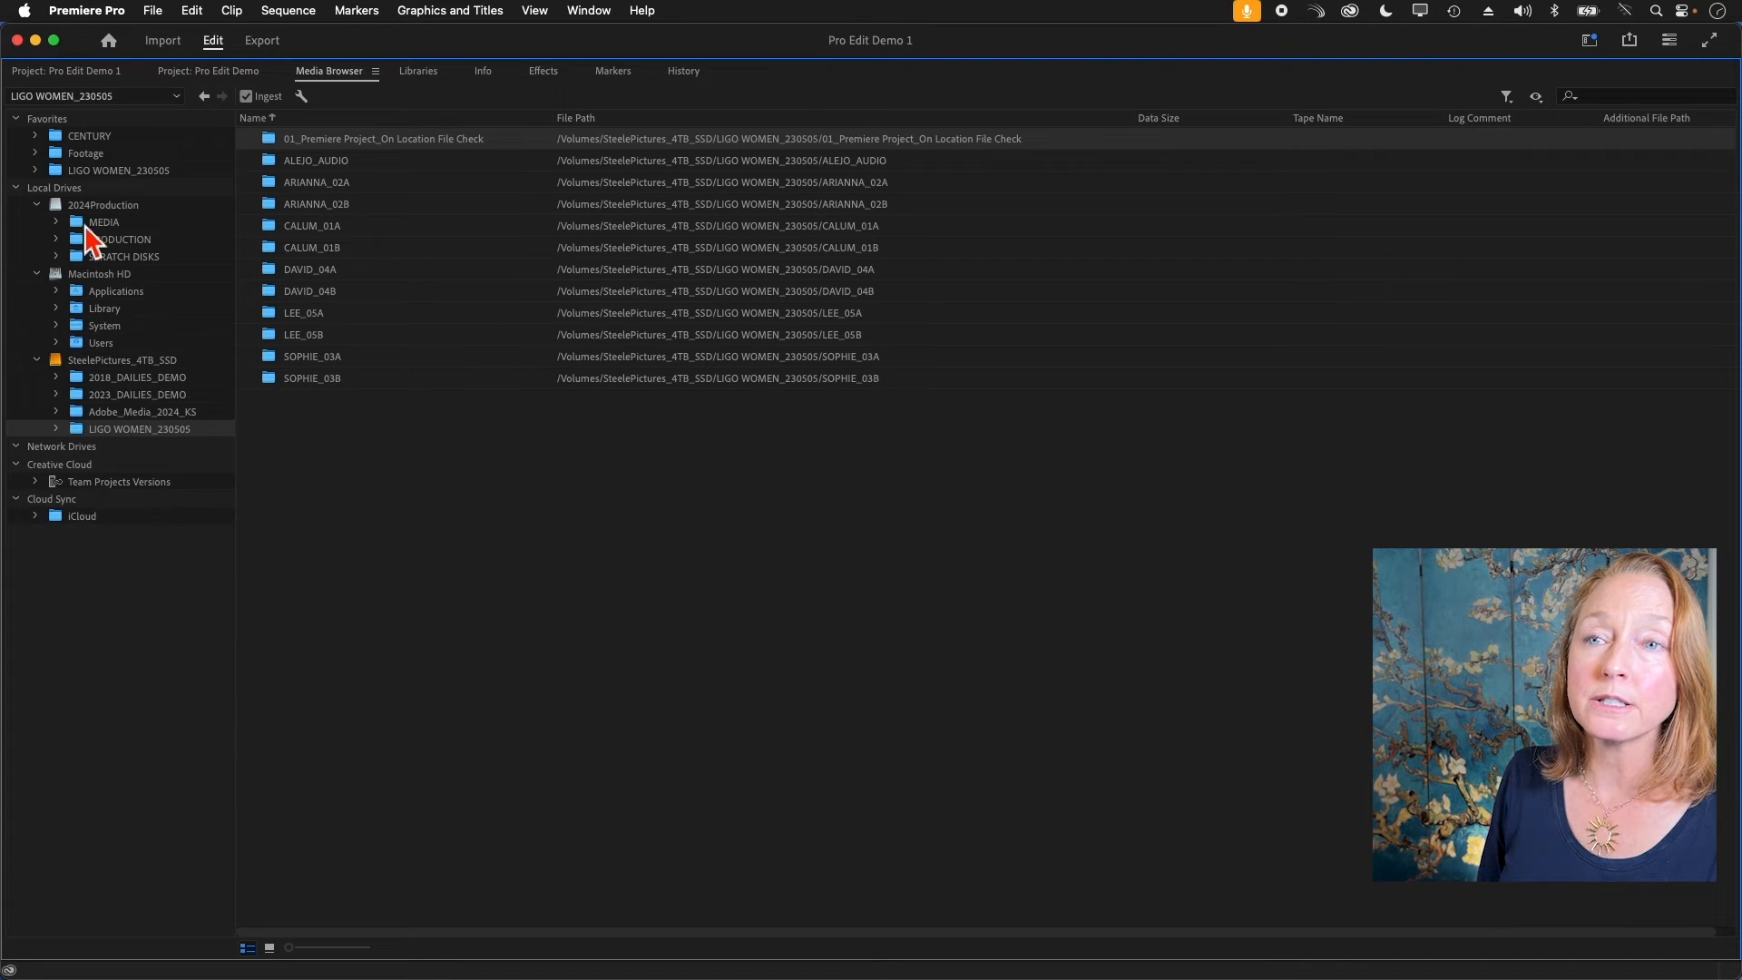
pyautogui.rightClick(79, 223)
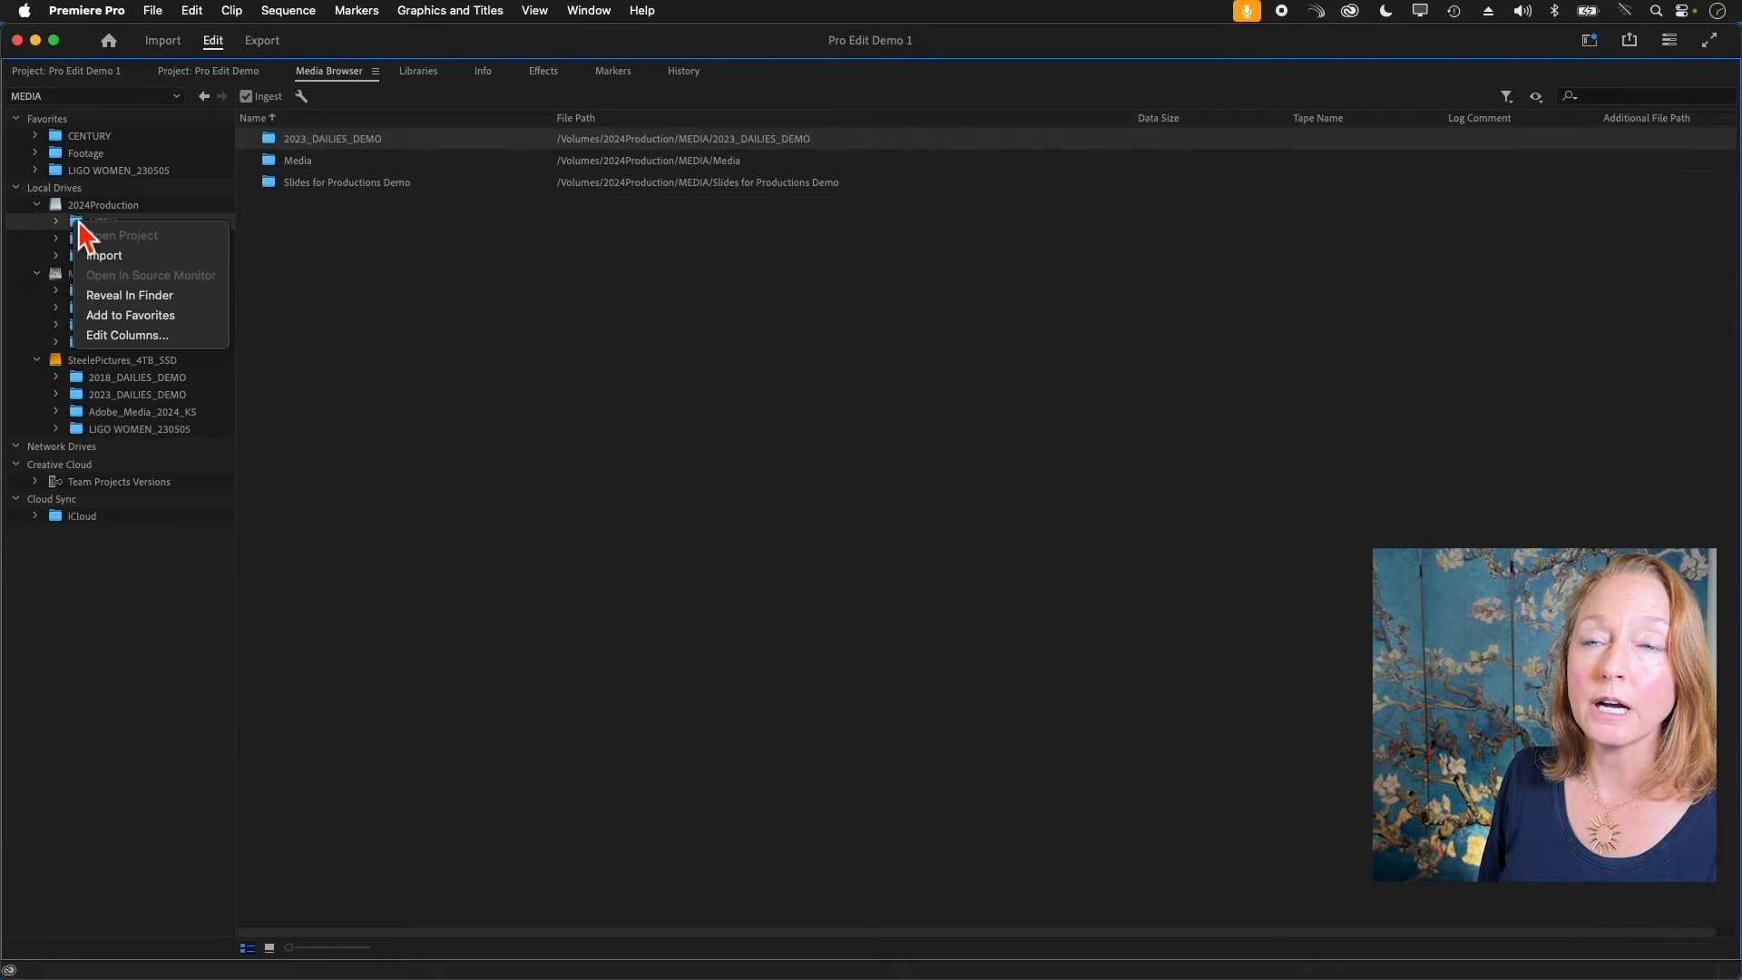
pyautogui.click(181, 319)
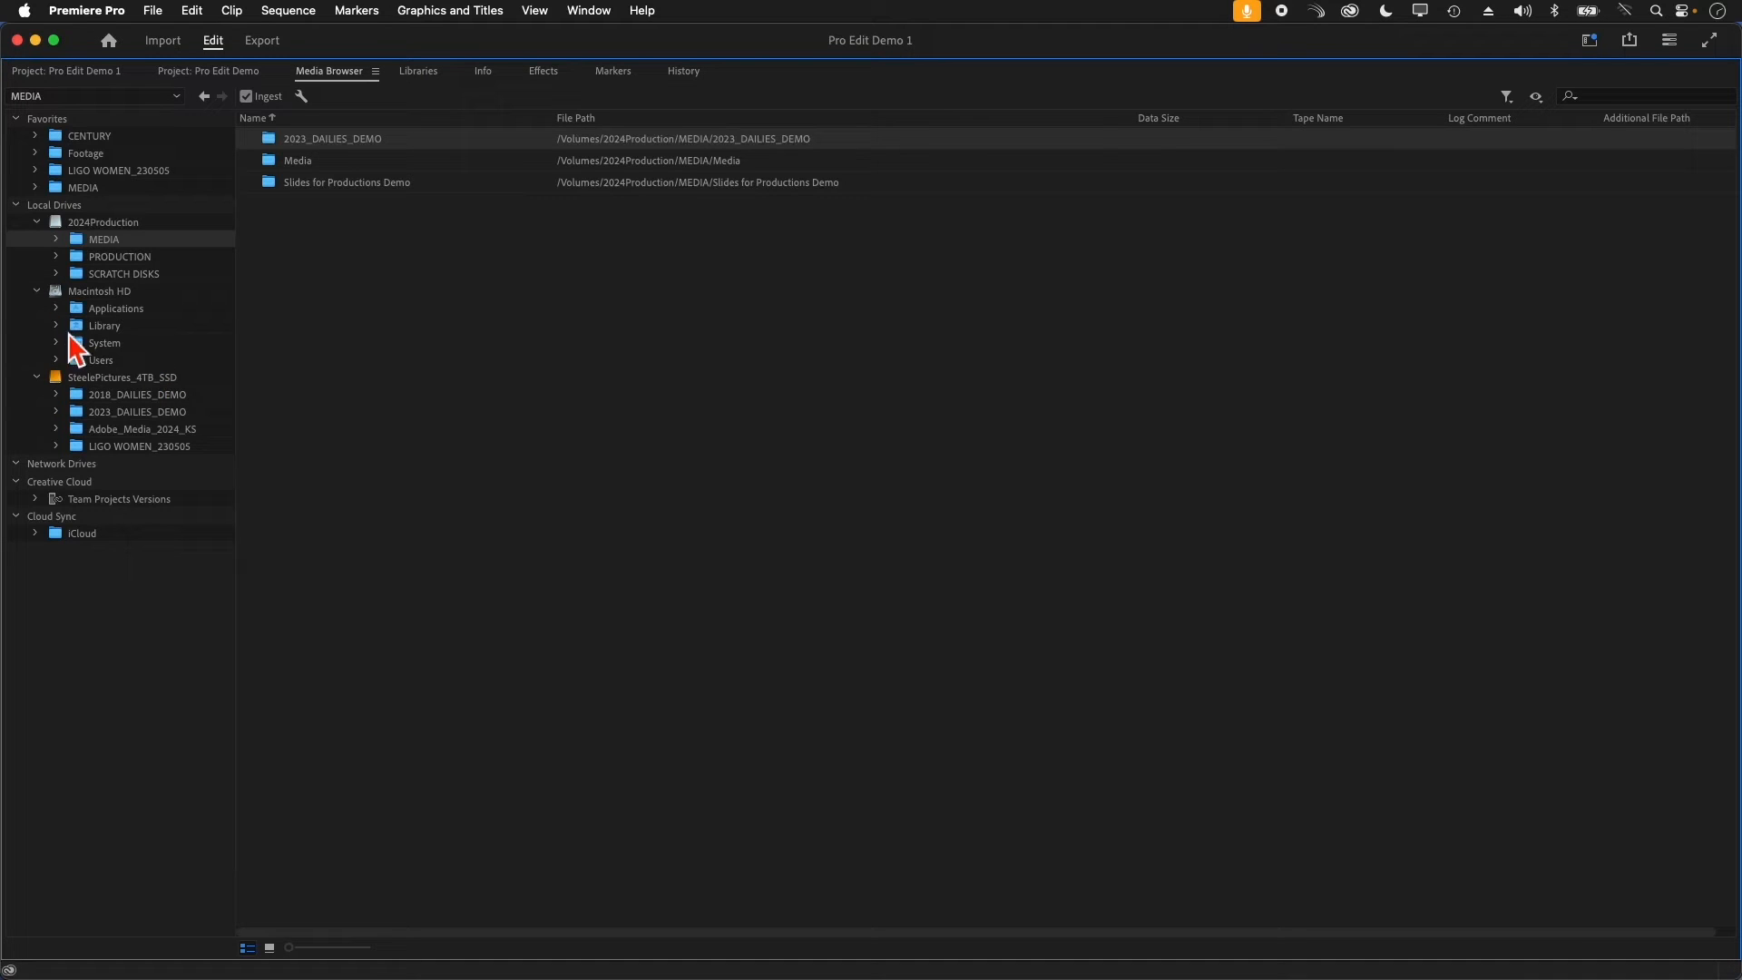
# Locate Steele_Training_Assets under Documents > Clients > 2024_Steele Pictures Training > Steele_PremiereTraining_2024, widening the folder tree, and add it to the favorites.
pyautogui.click(57, 360)
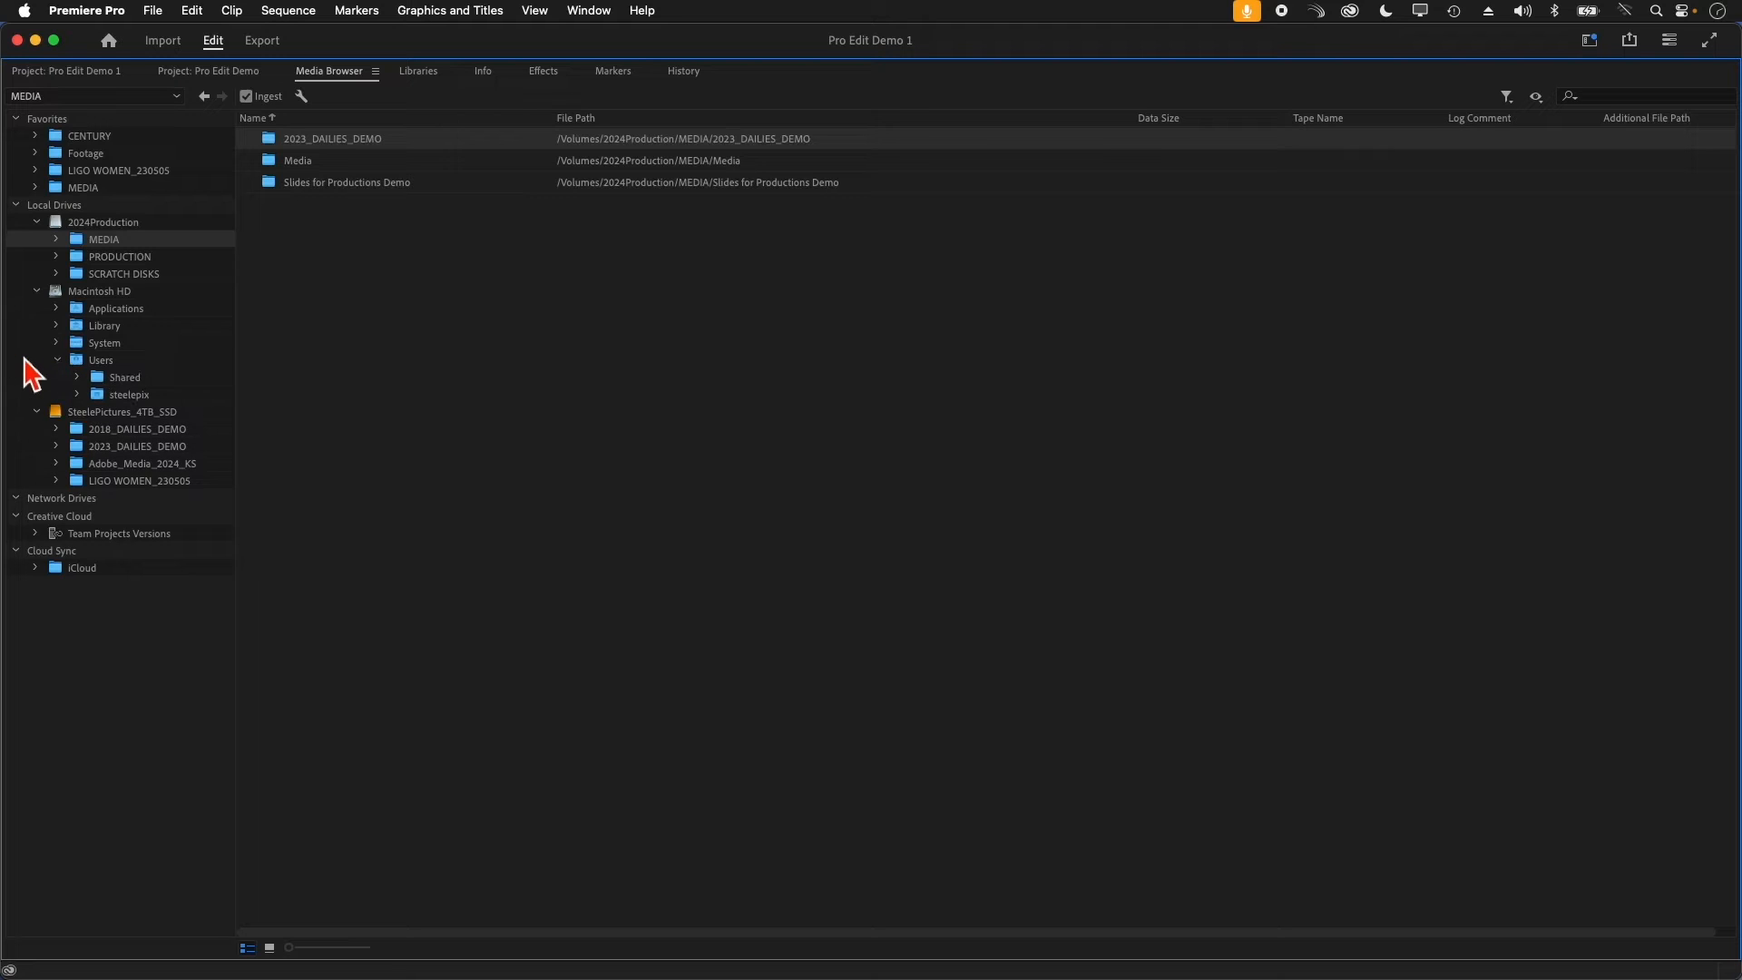
pyautogui.click(80, 395)
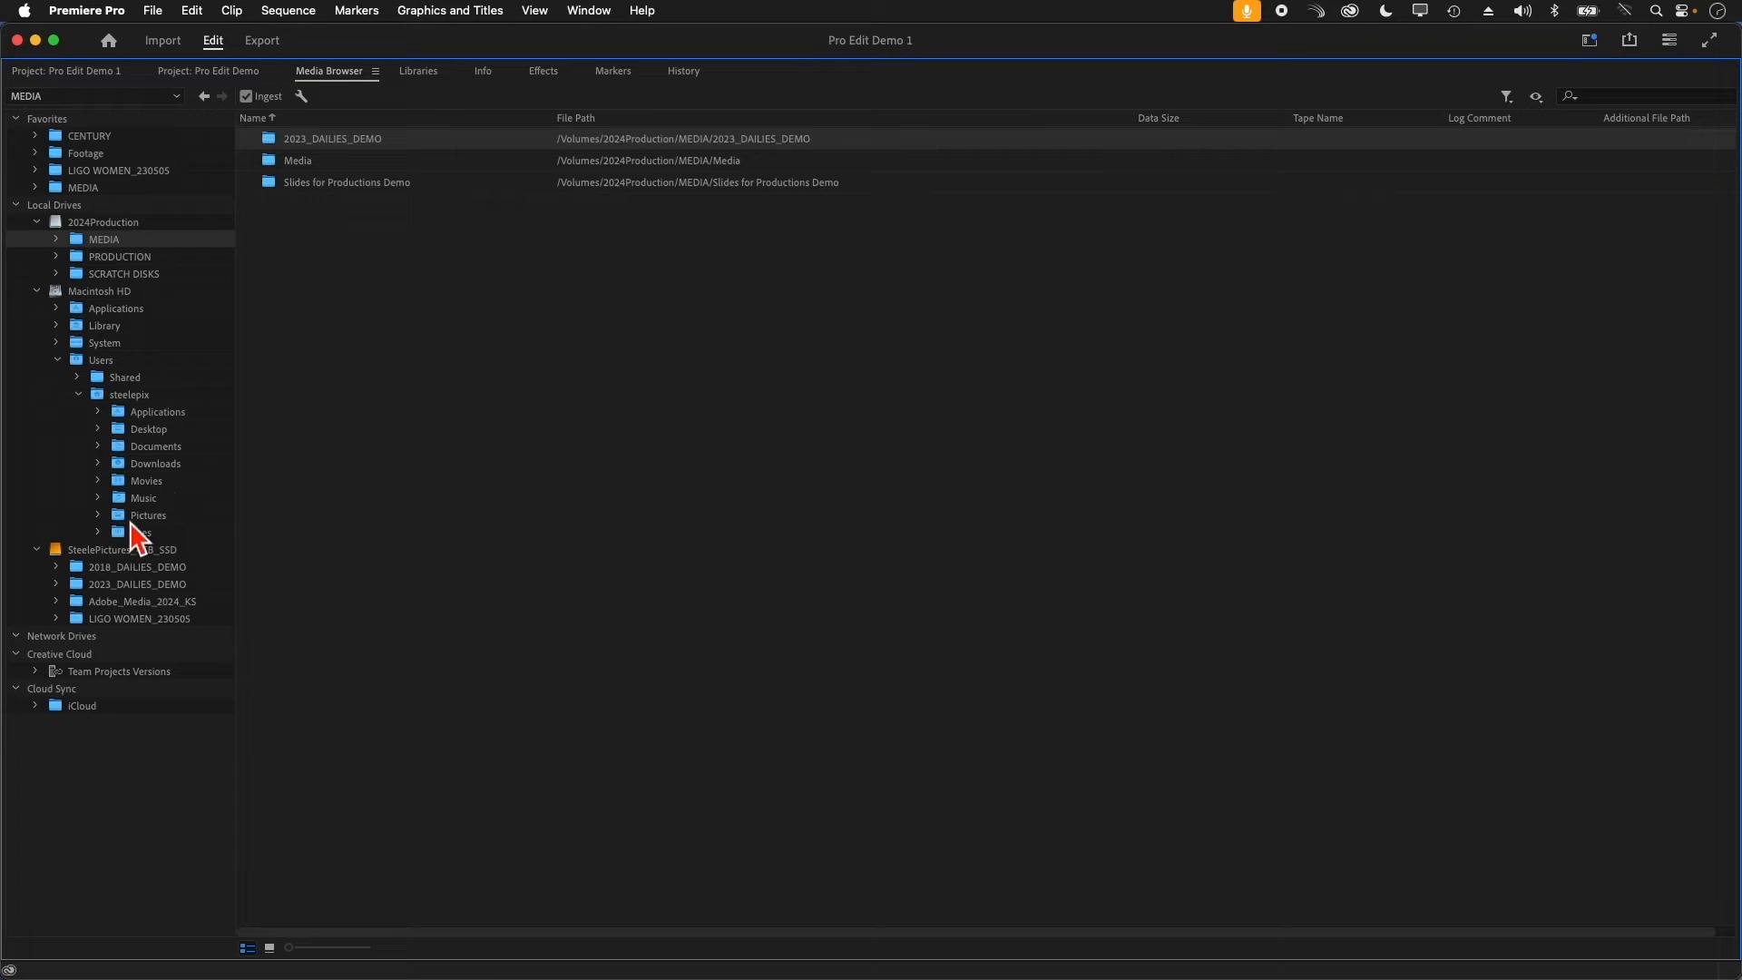
pyautogui.click(98, 445)
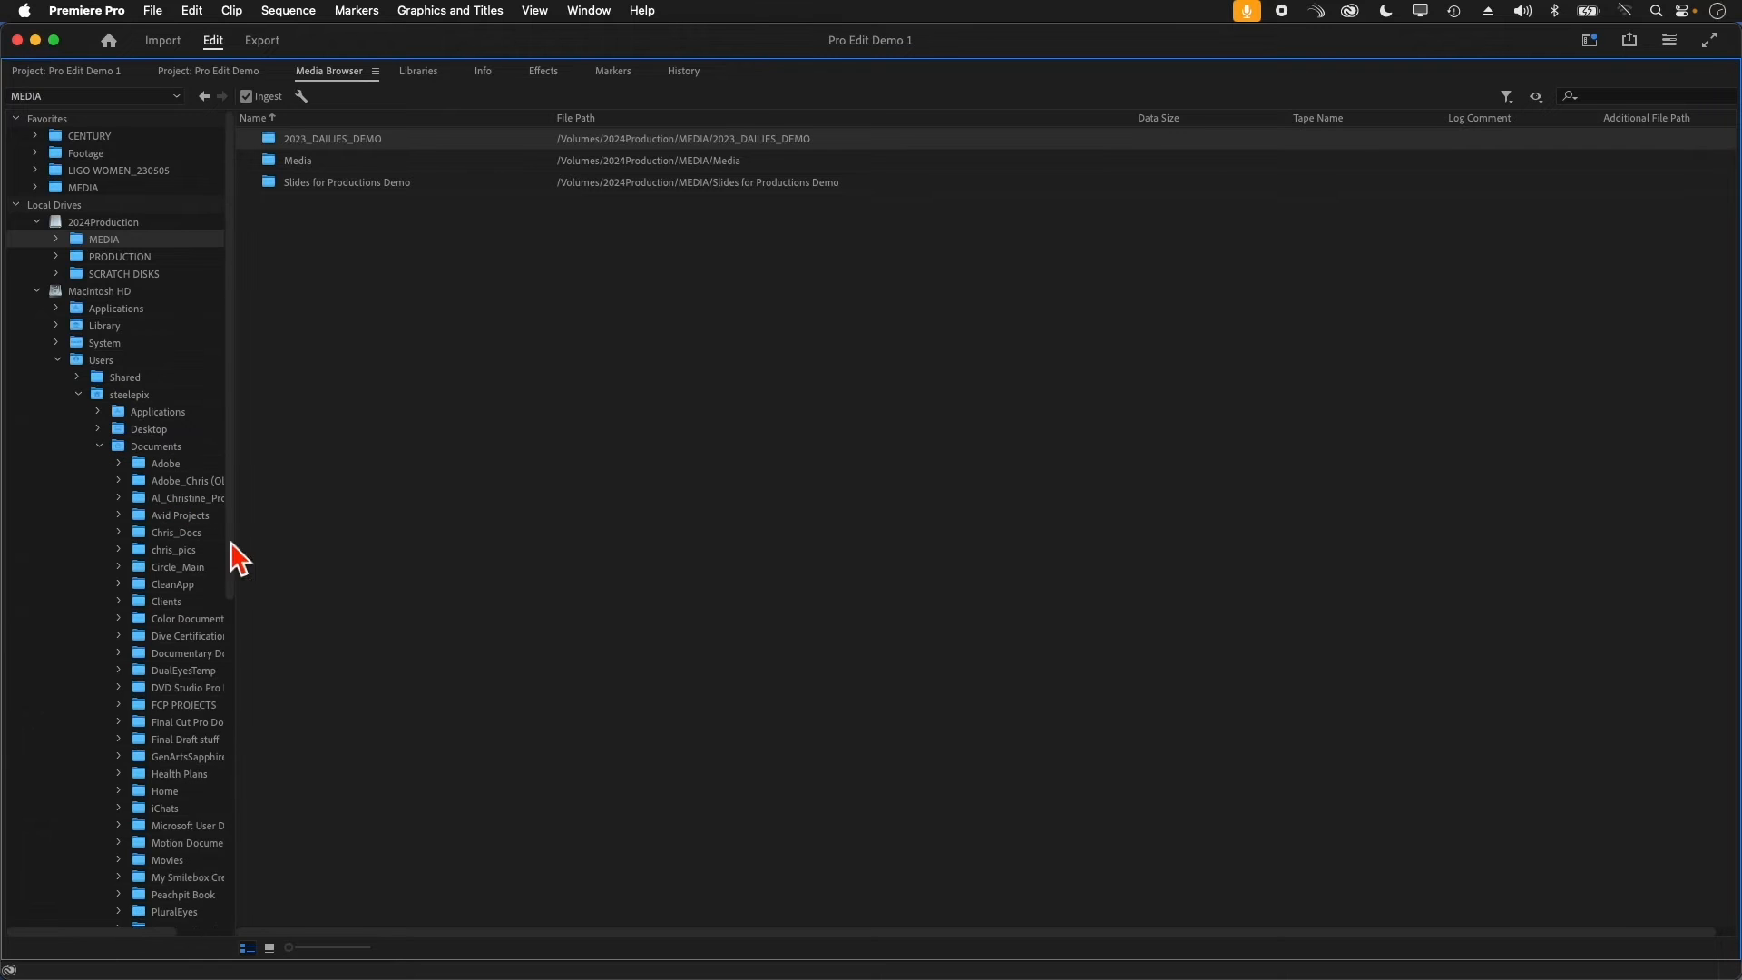
pyautogui.click(119, 602)
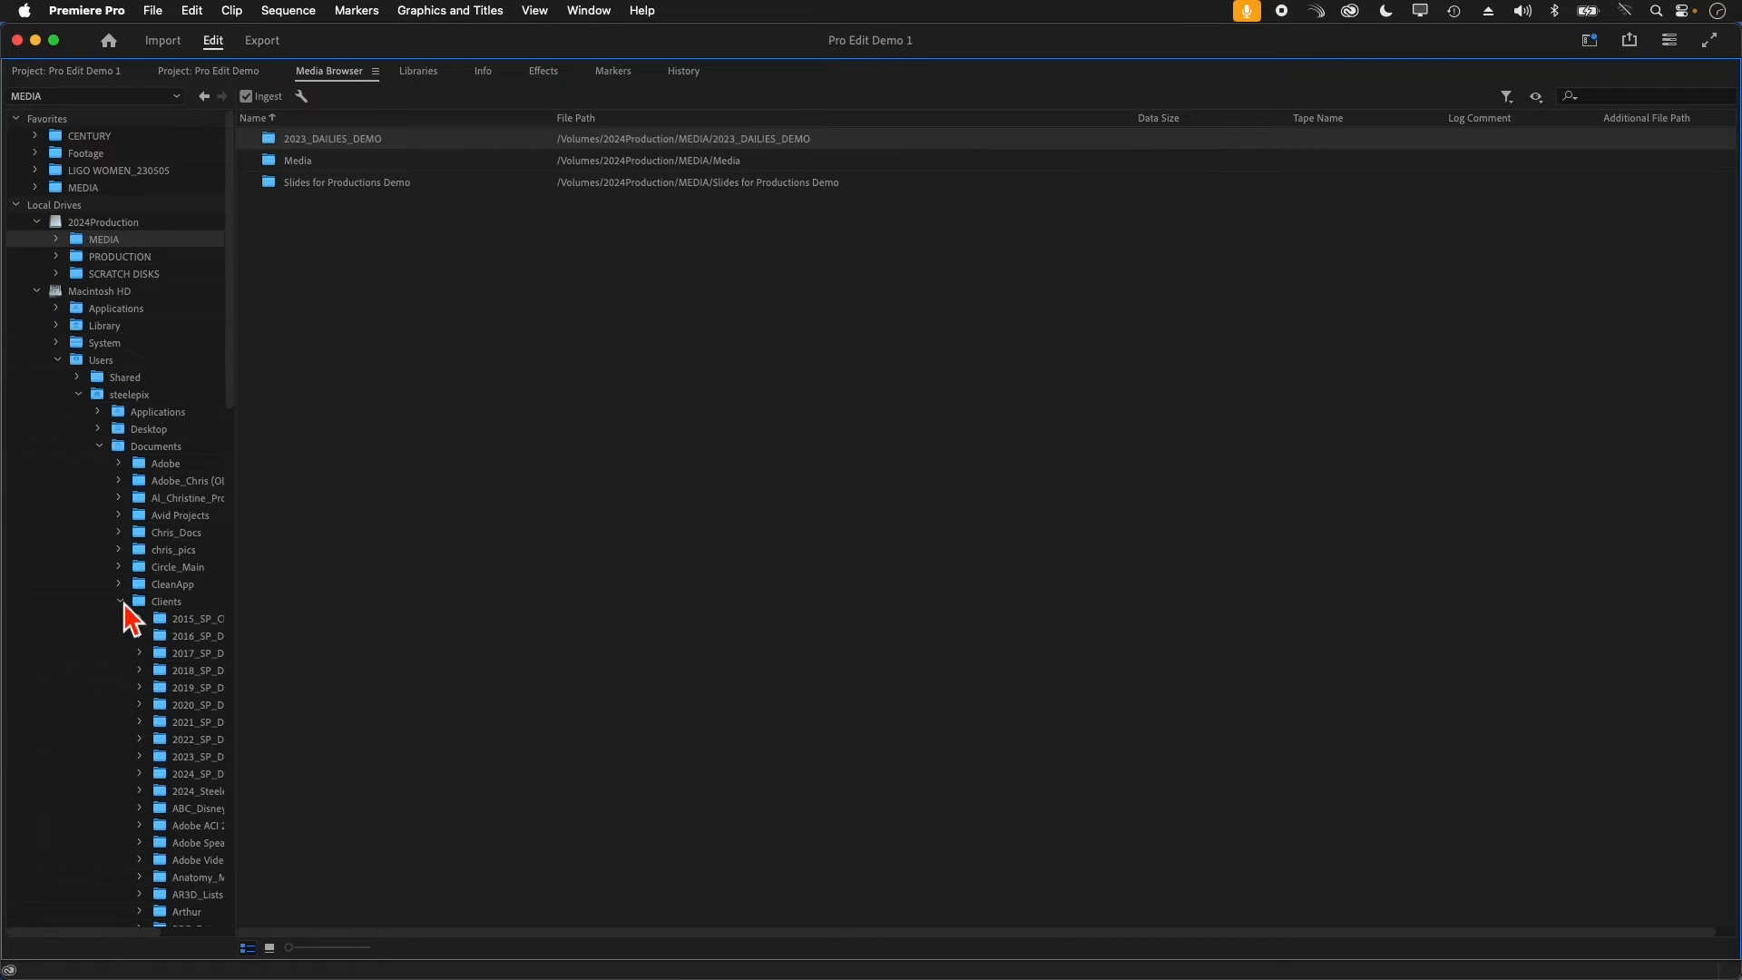
pyautogui.moveTo(236, 626); pyautogui.dragTo(322, 640)
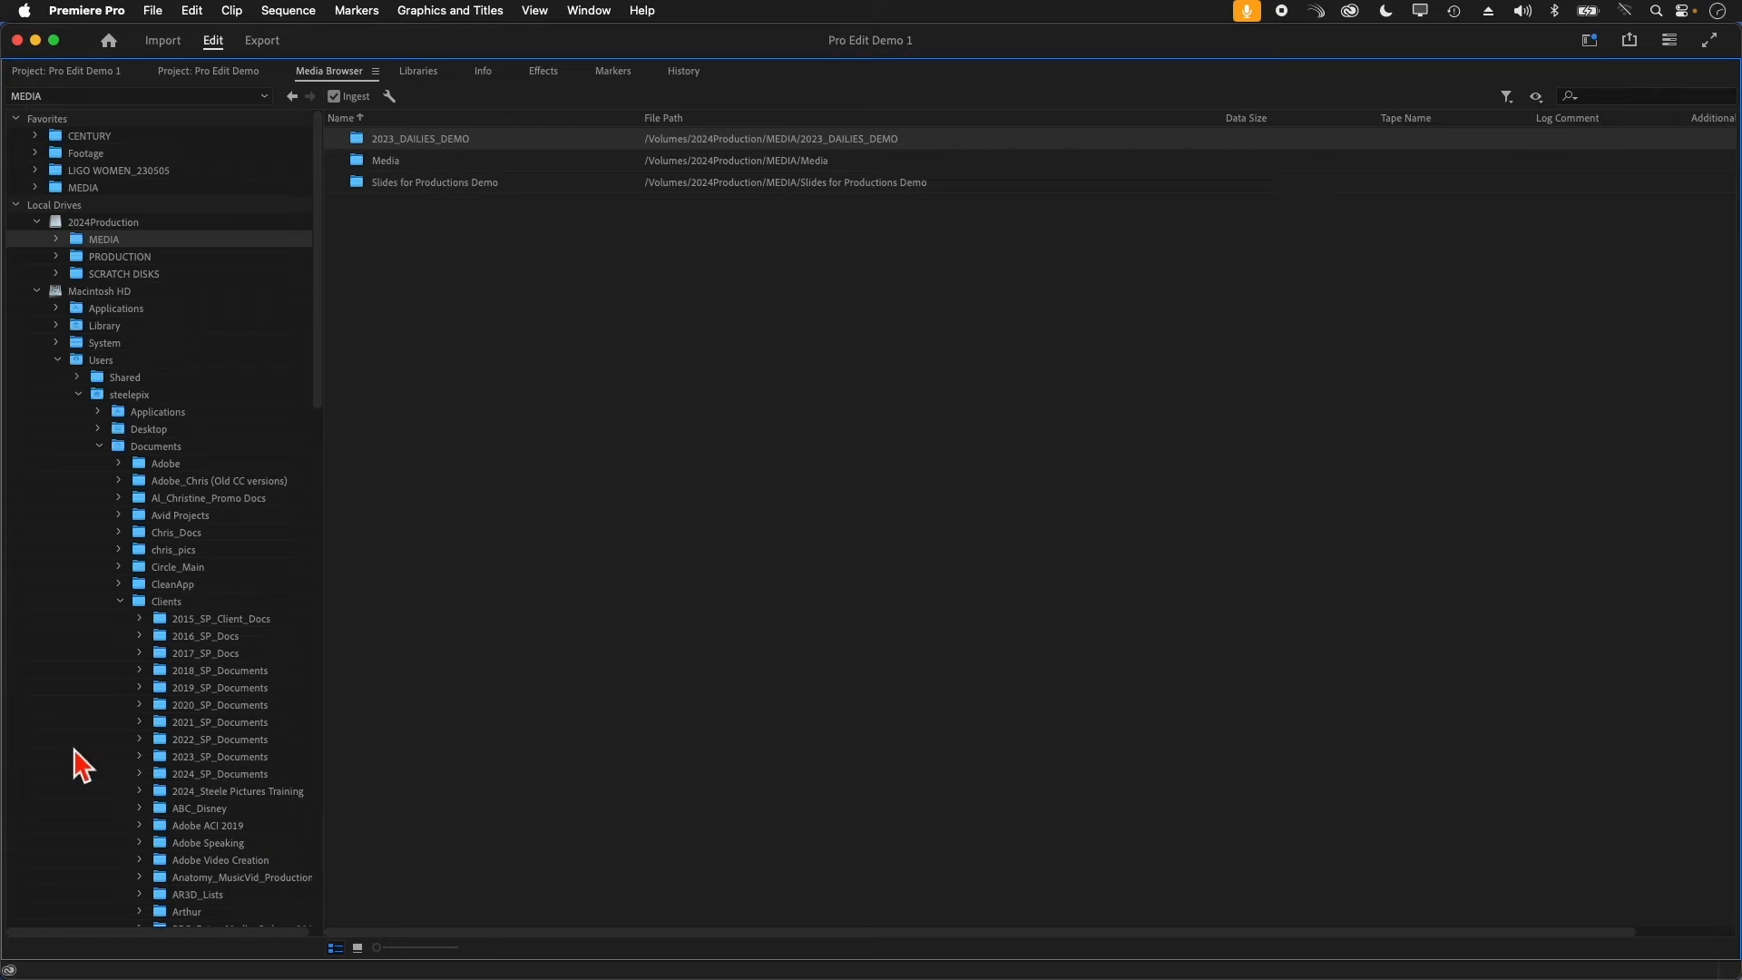
pyautogui.click(142, 793)
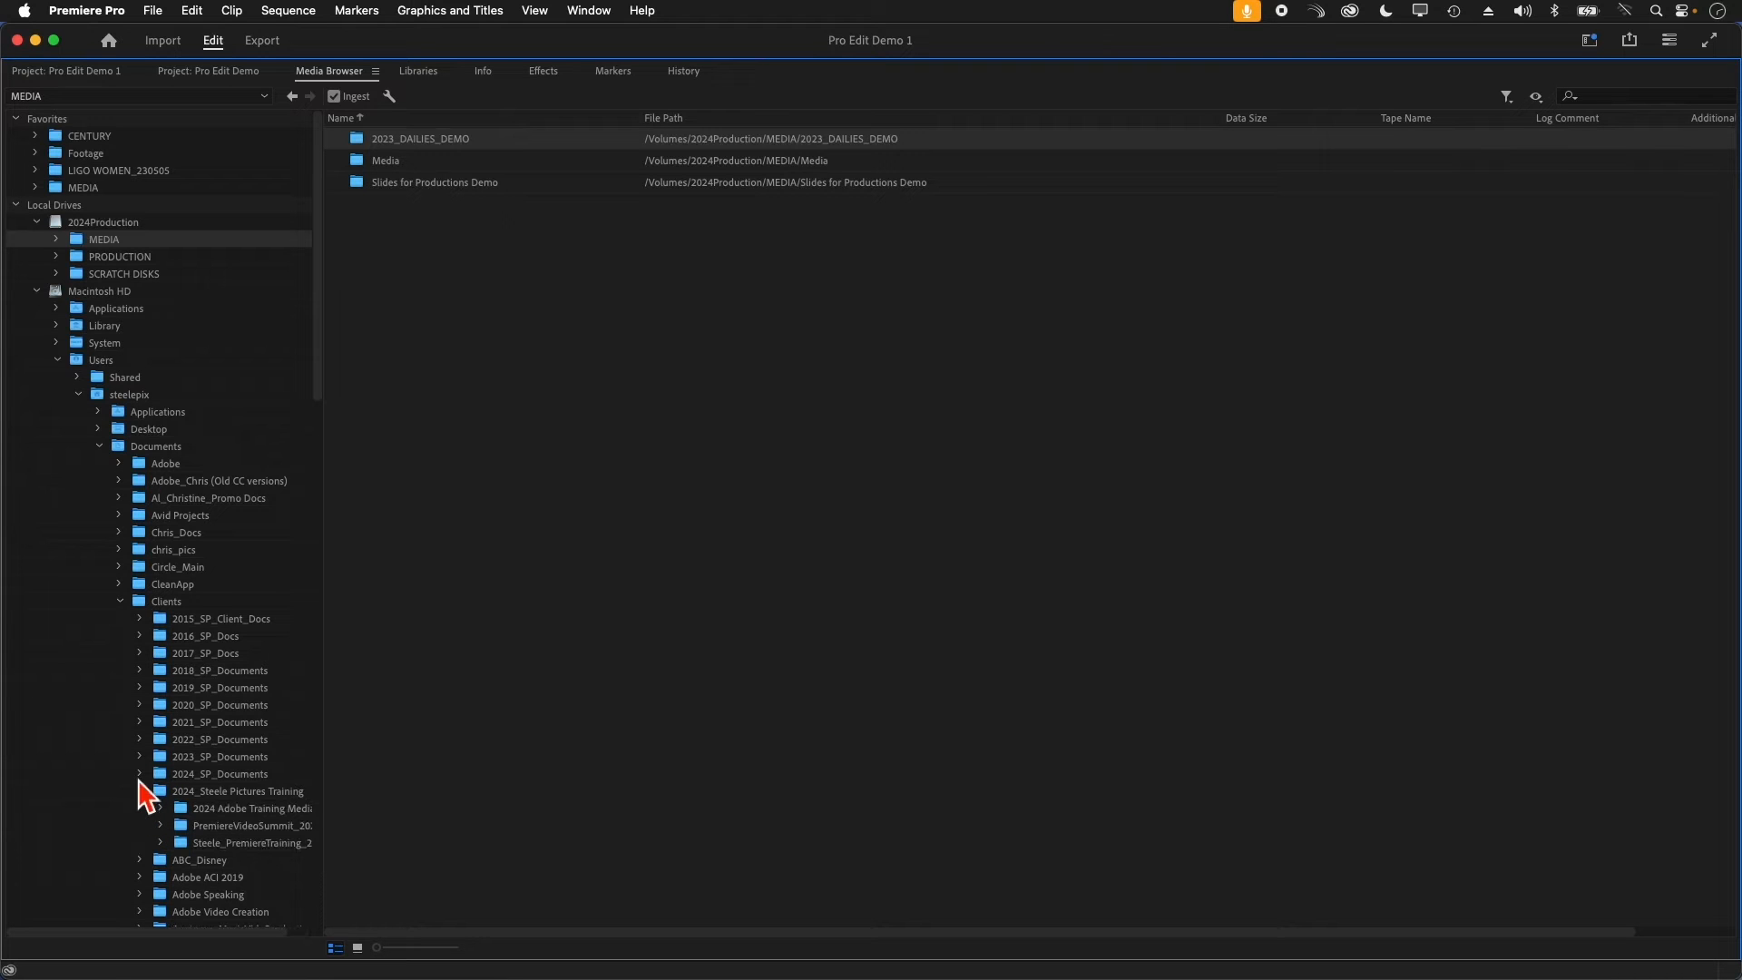
pyautogui.moveTo(330, 789); pyautogui.dragTo(453, 789)
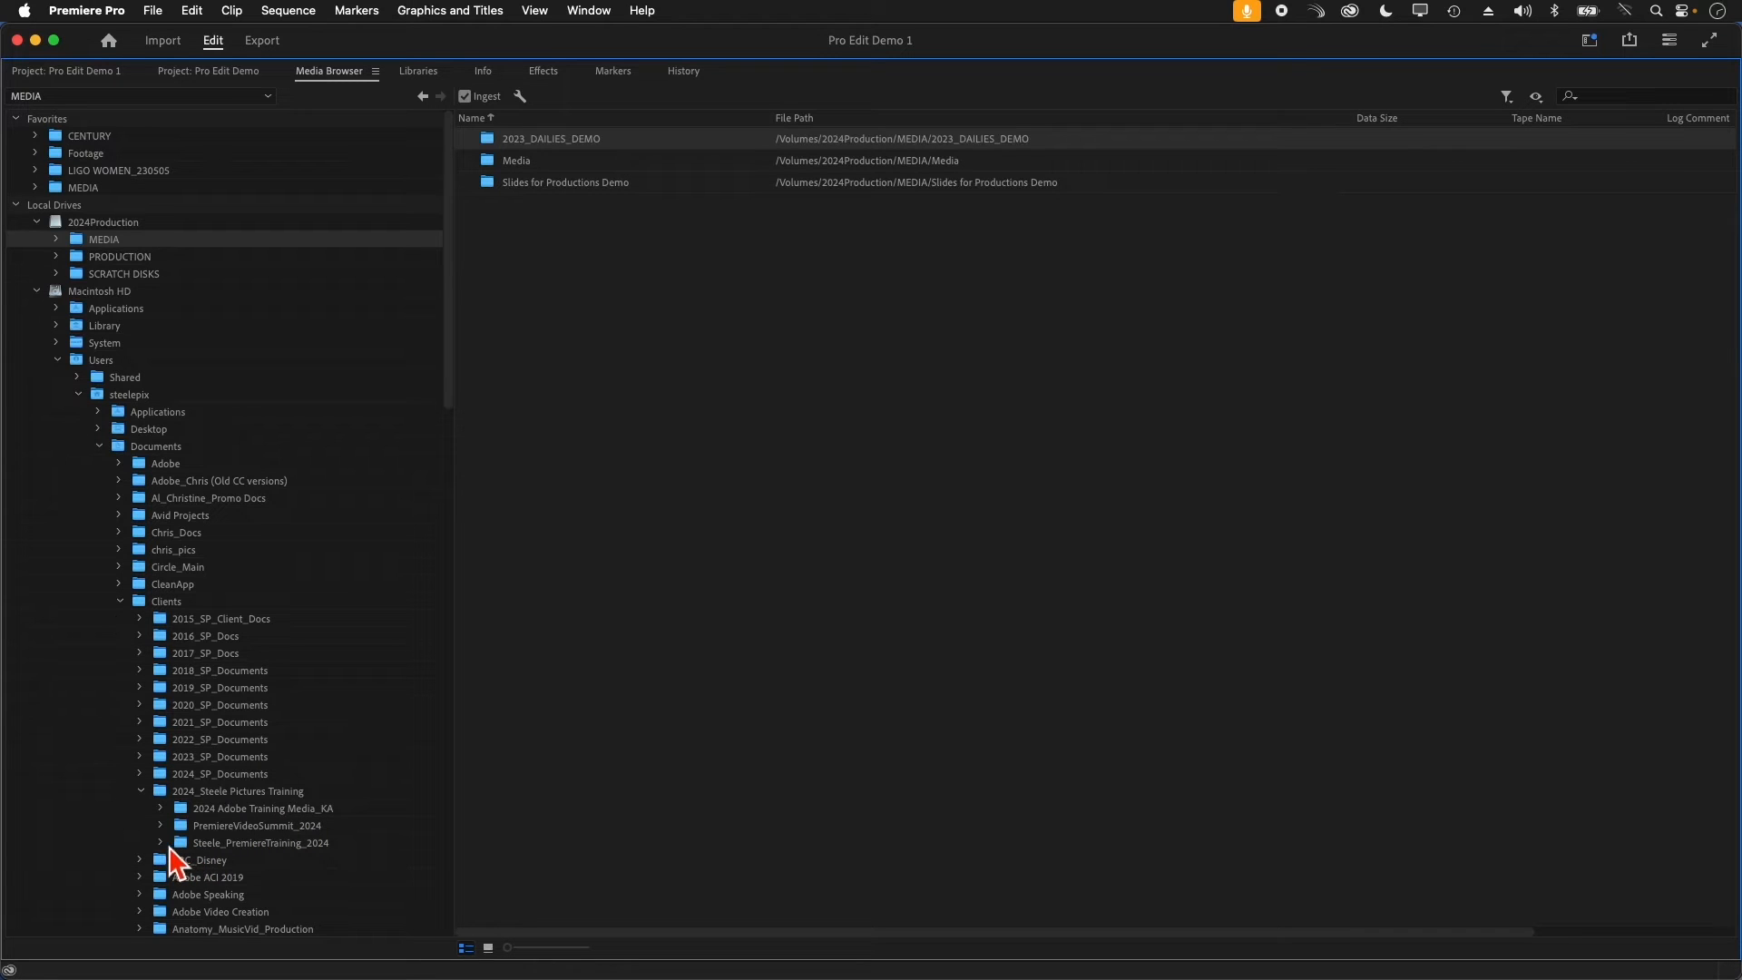
pyautogui.click(161, 843)
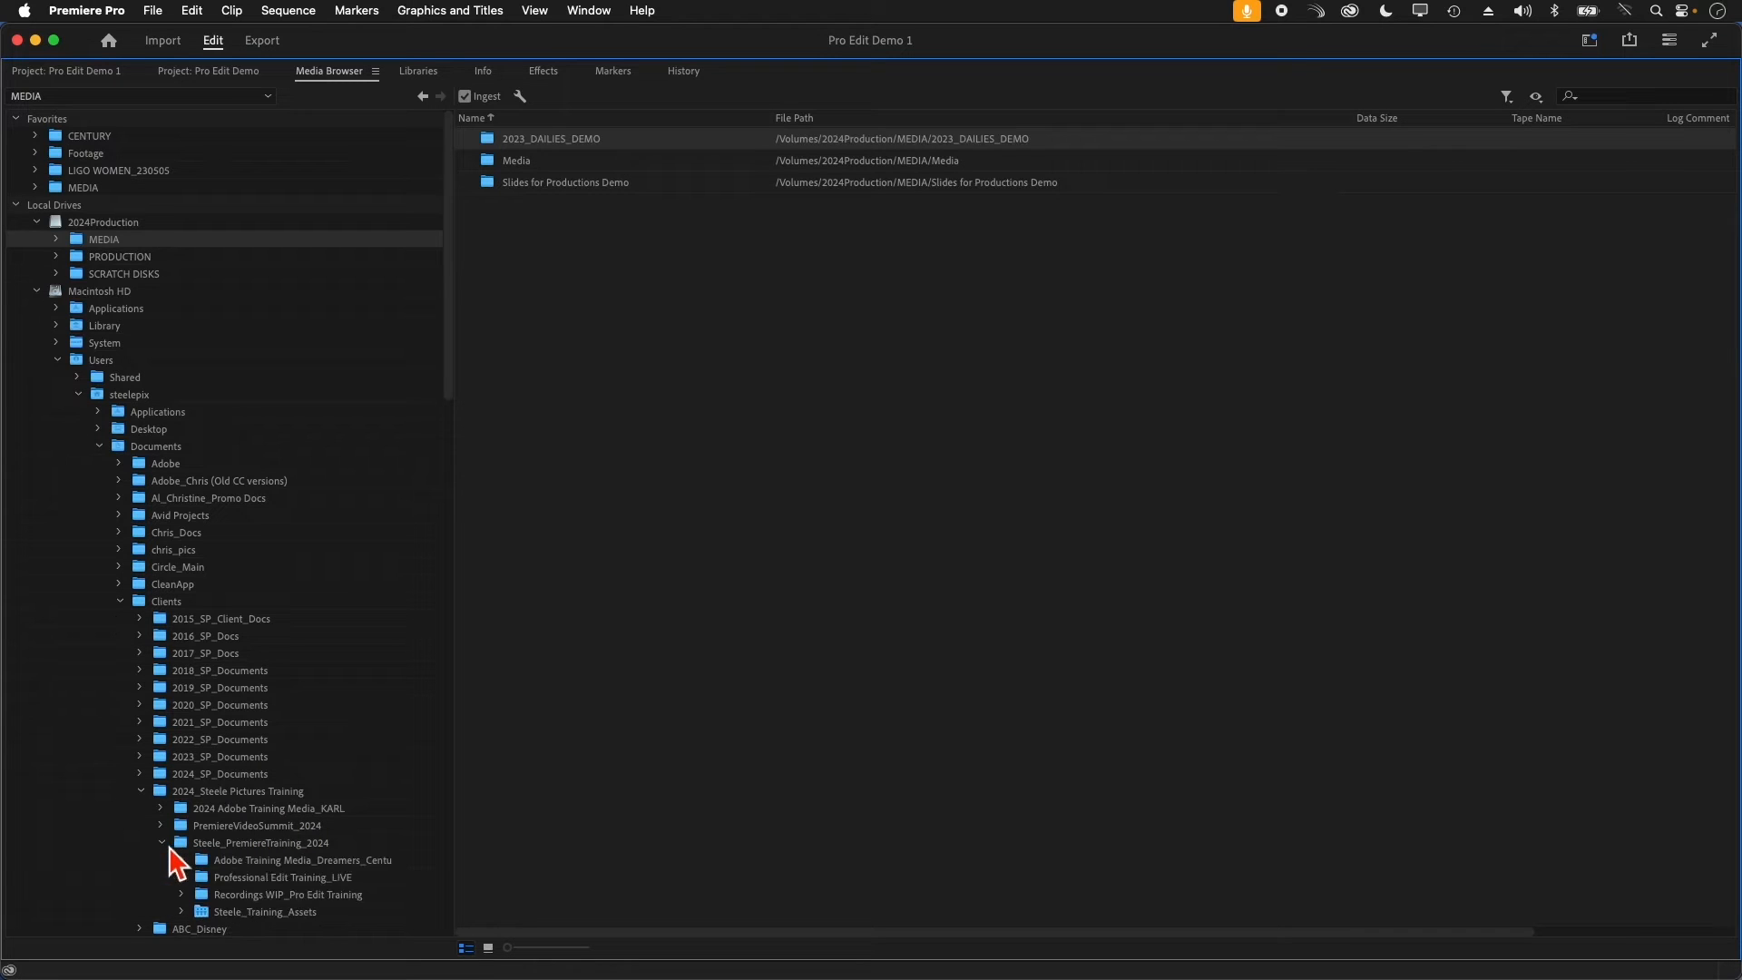
pyautogui.rightClick(210, 913)
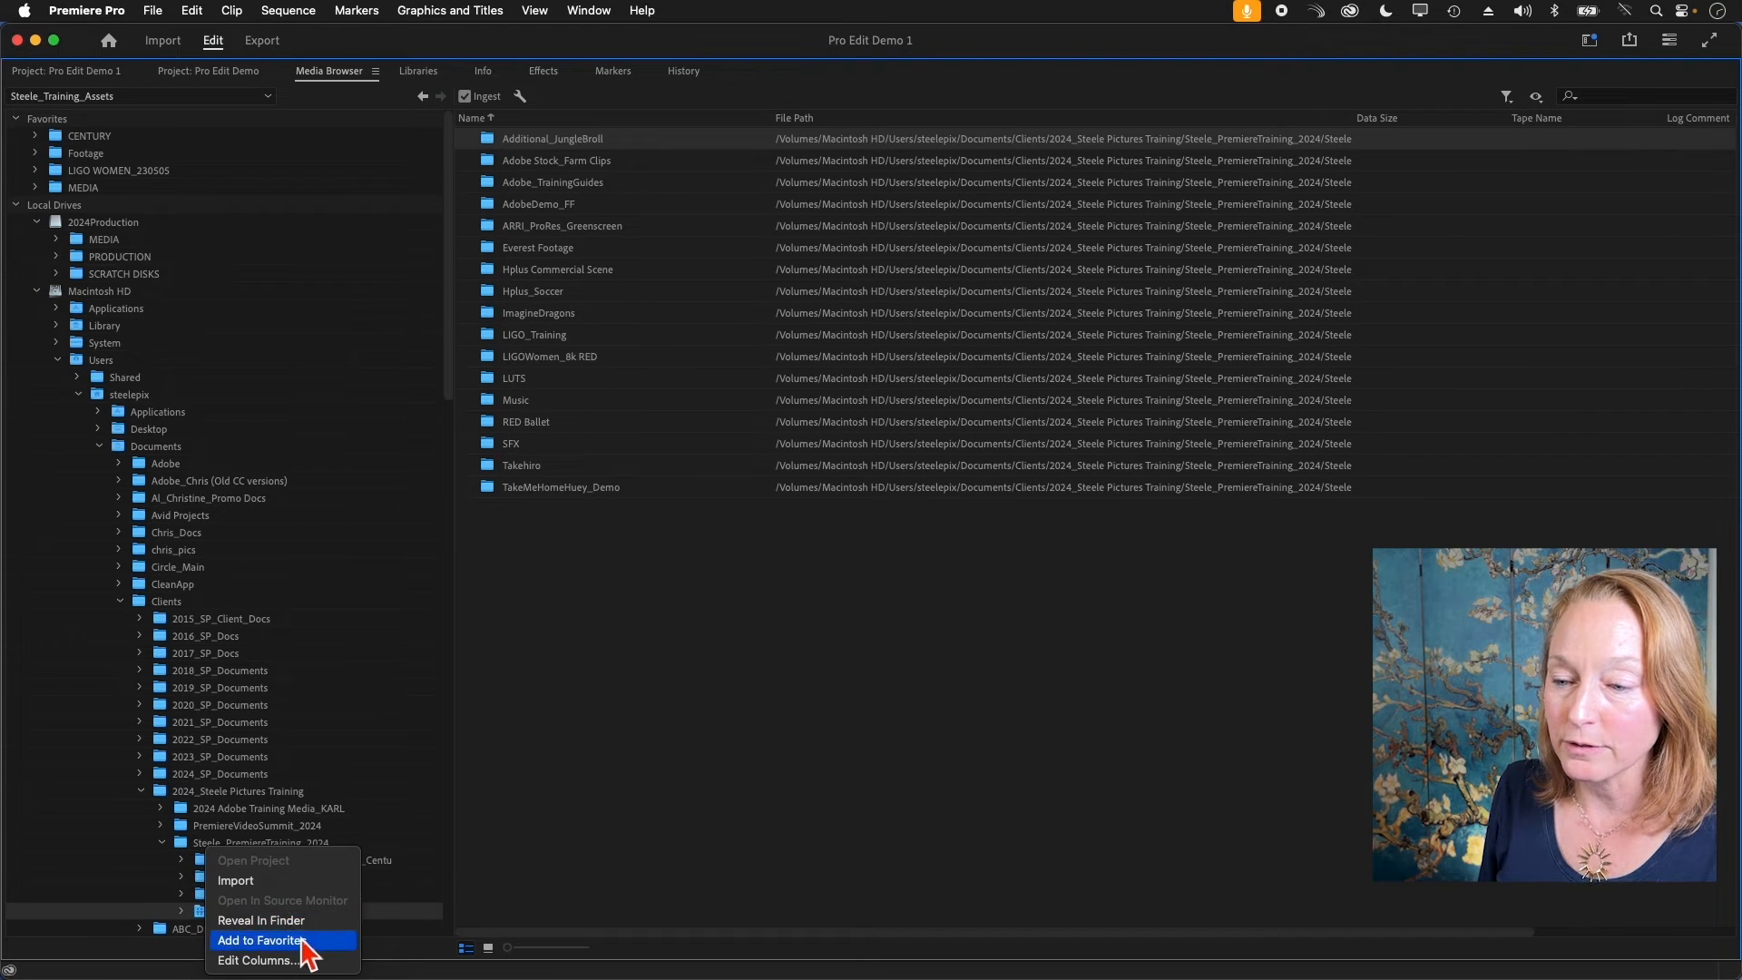
pyautogui.click(263, 940)
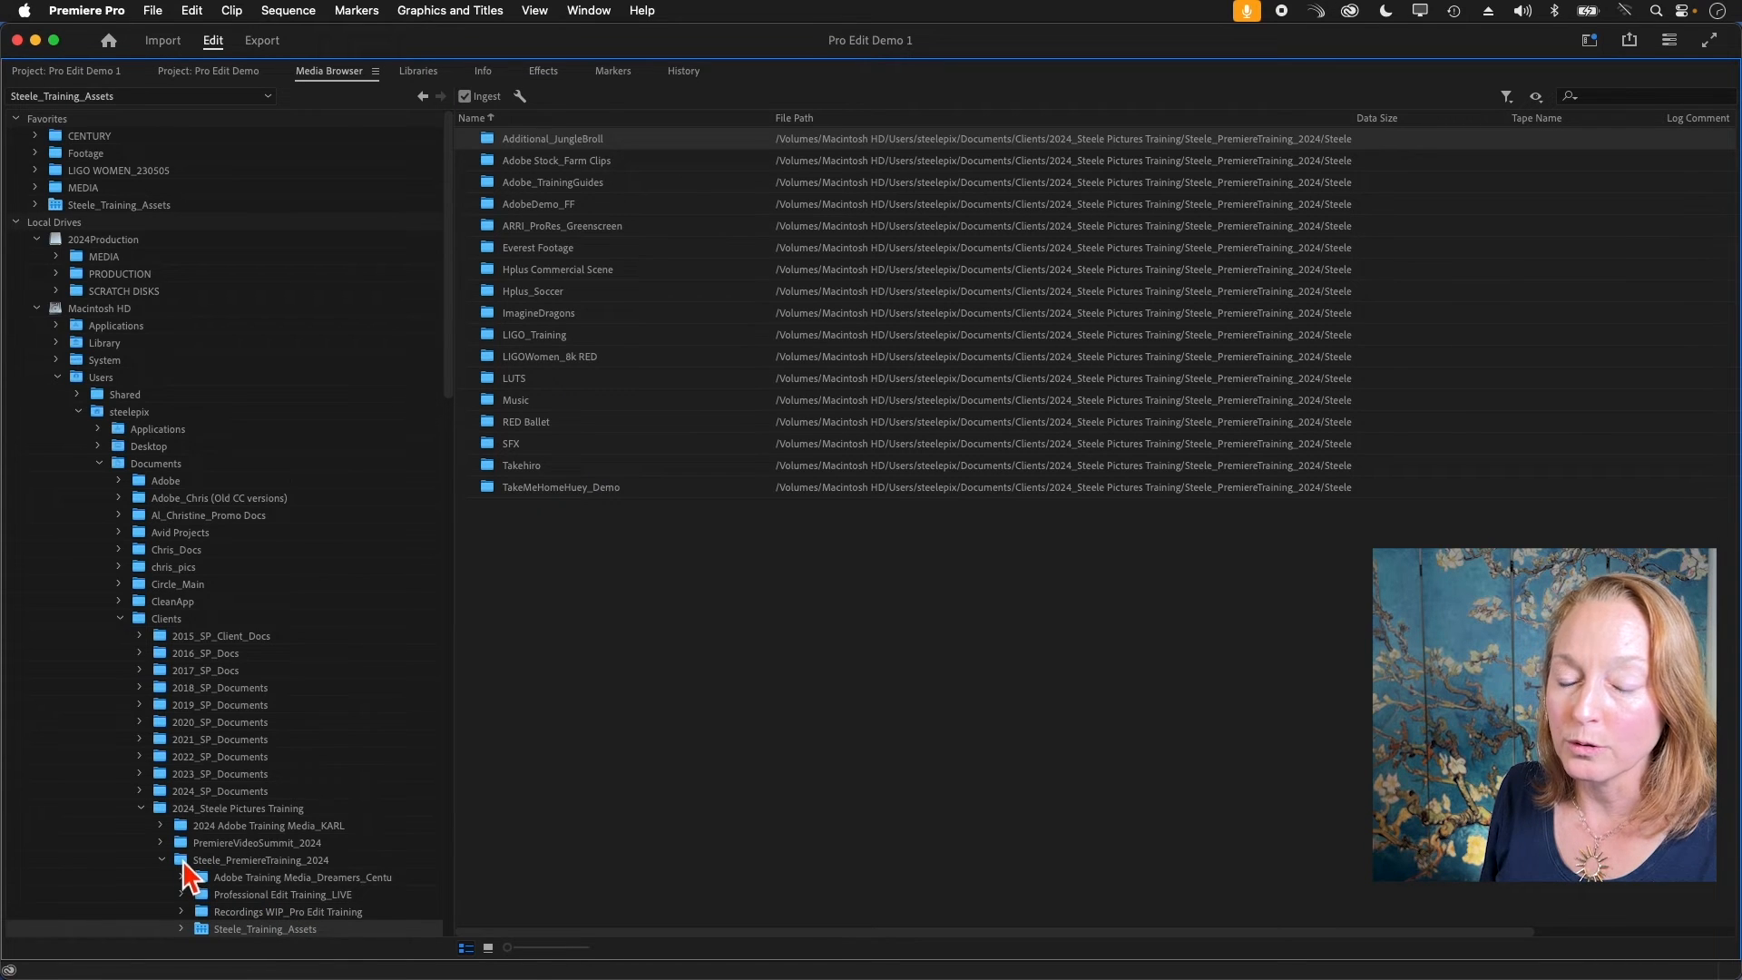
# Add the Steele_PremiereTraining_2024 folder to the Media Browser favorites.
pyautogui.click(187, 869)
pyautogui.rightClick(188, 876)
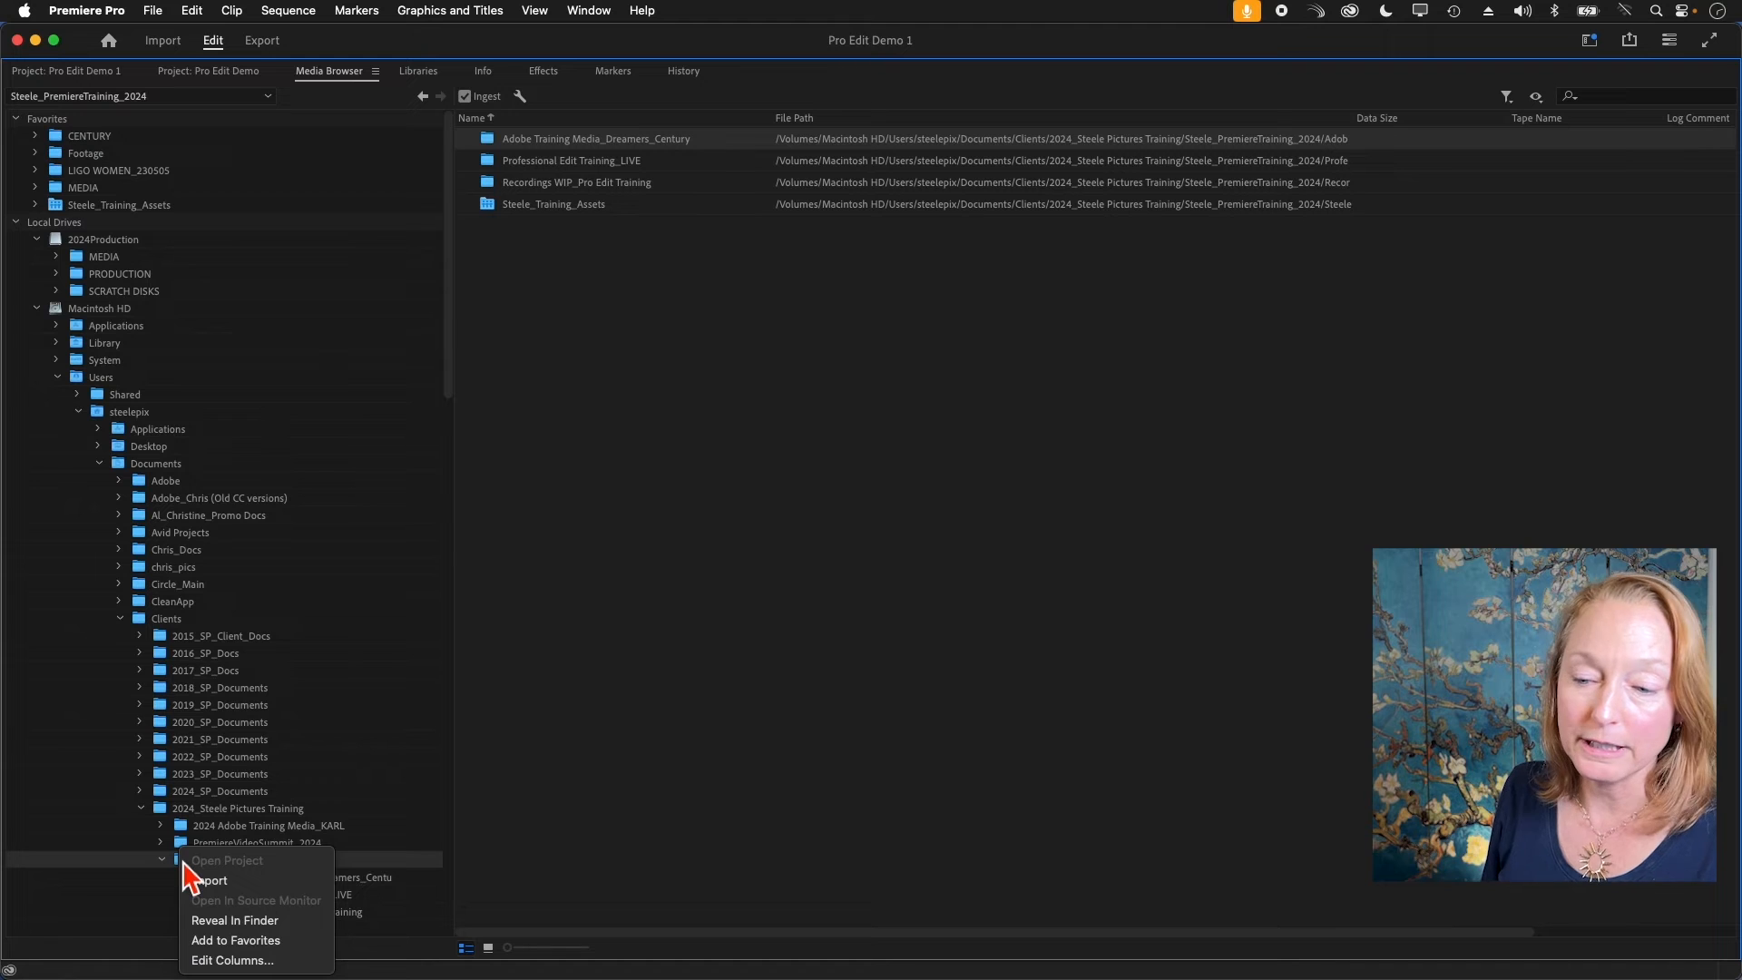
pyautogui.click(309, 944)
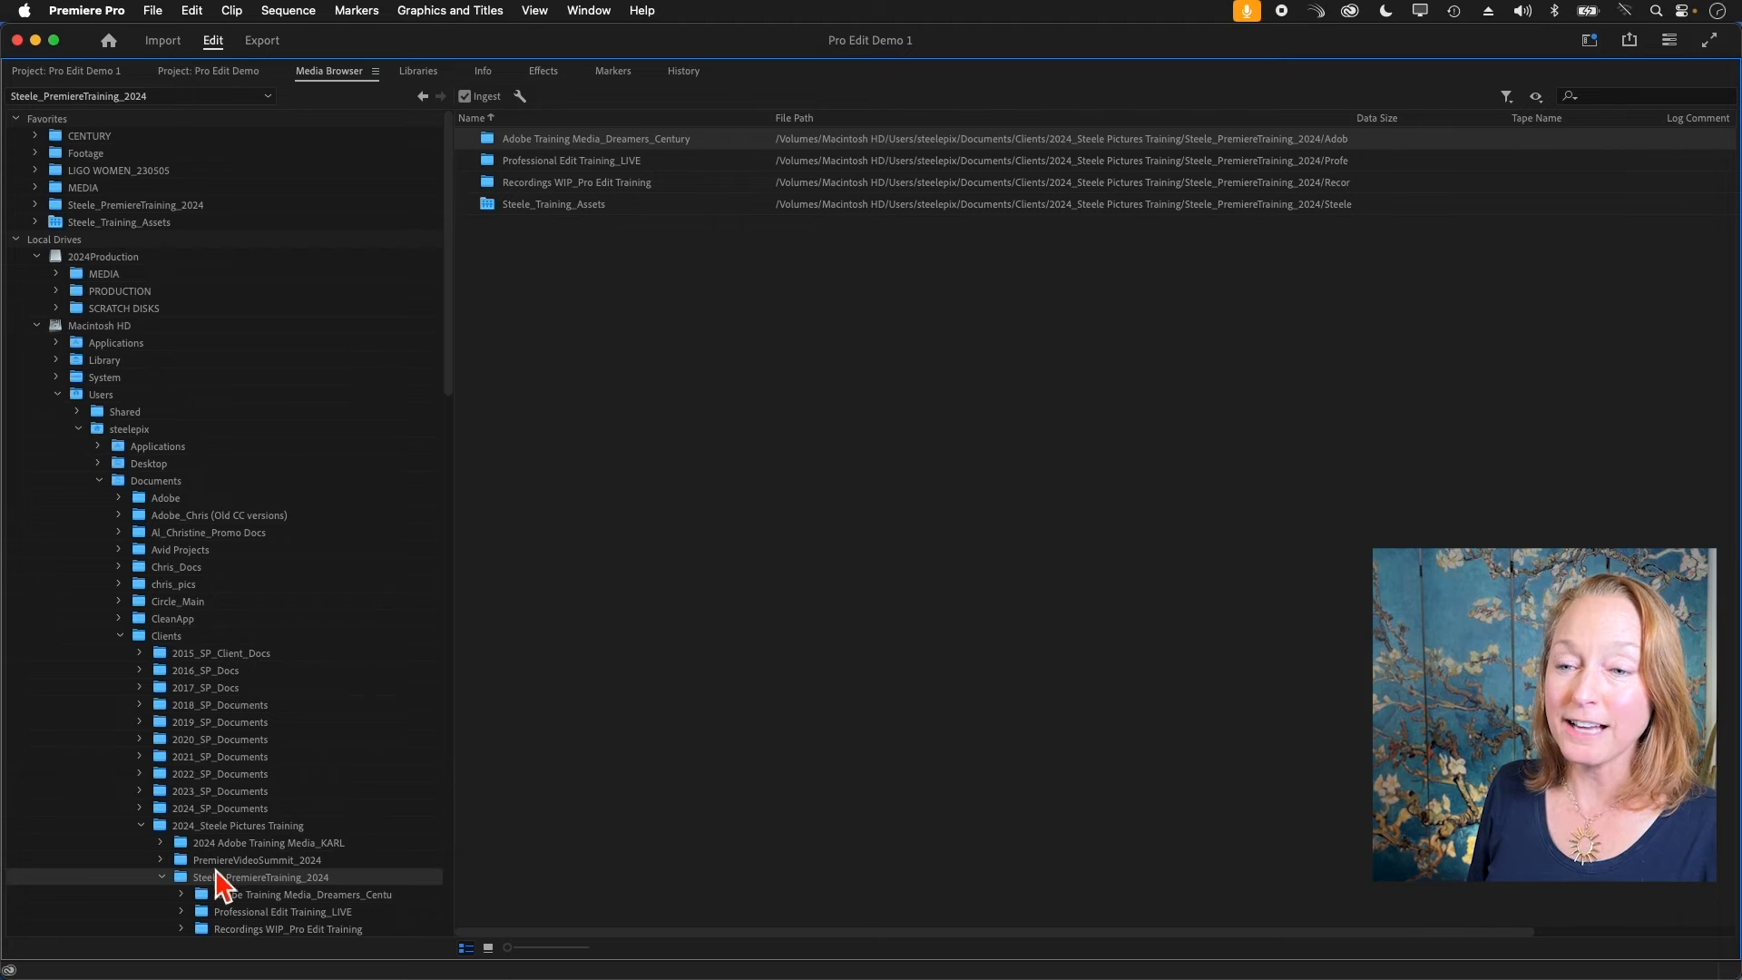
# Collapse the 2024Production and Macintosh HD drives and open LIGO WOMEN_230505 > ARIANNA_02A on SteelePictures_4TB_SSD.
pyautogui.click(36, 257)
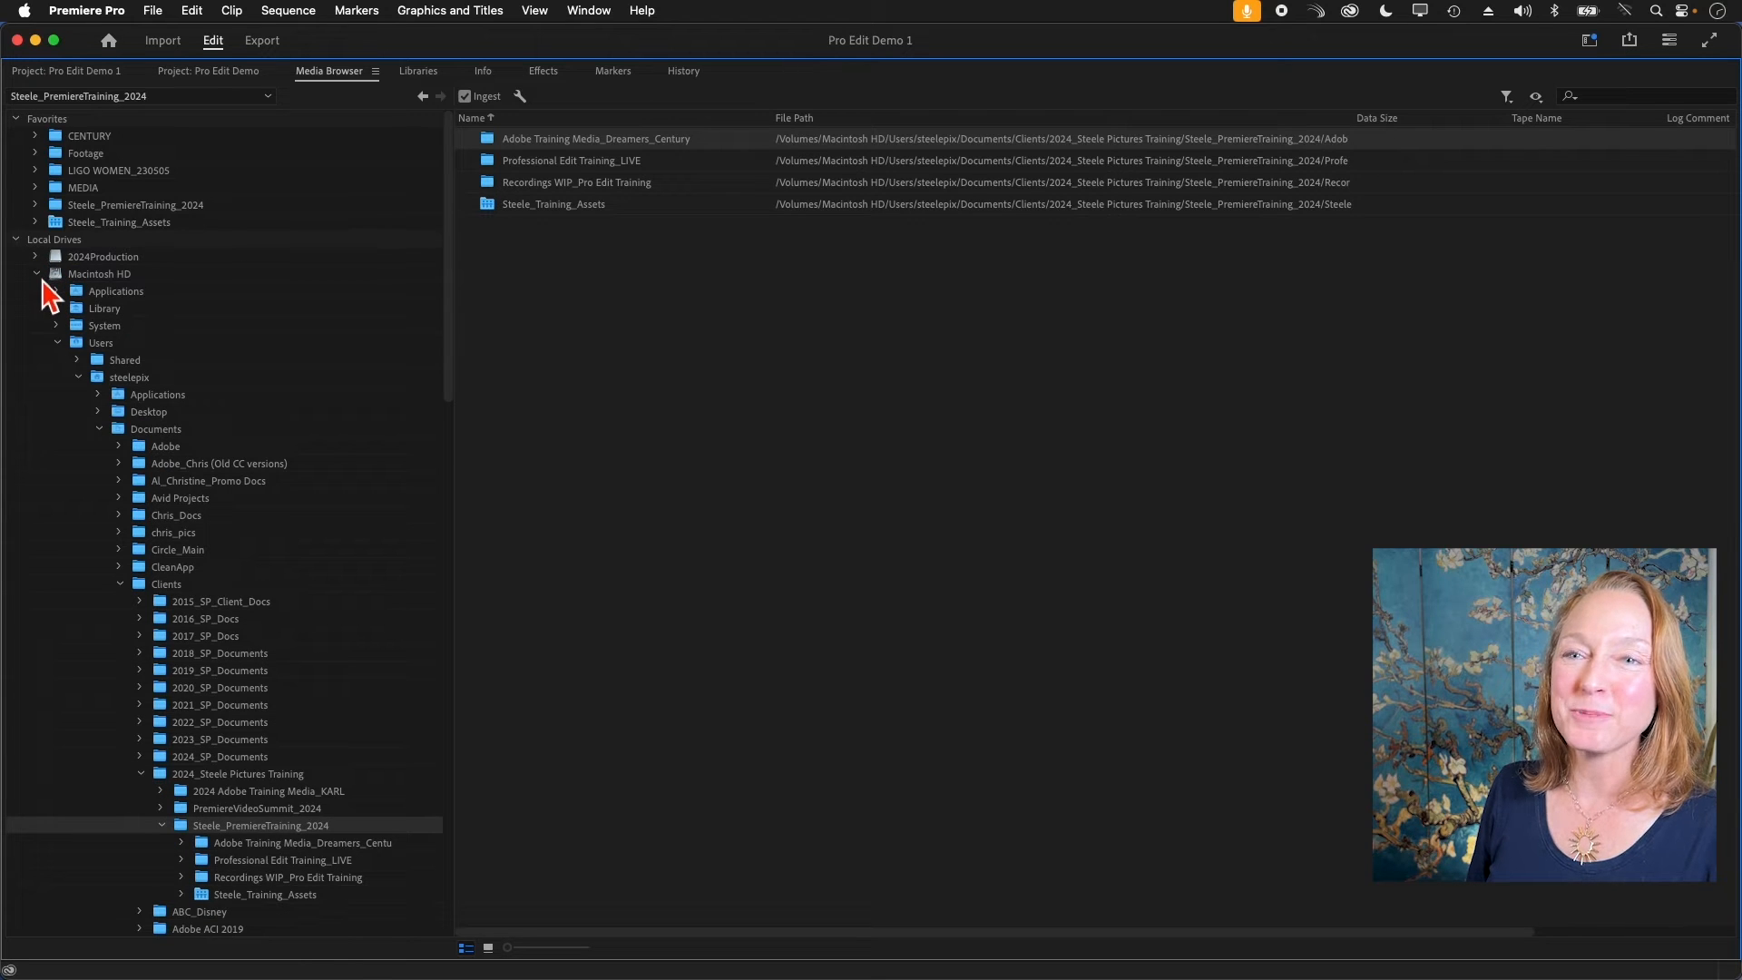
pyautogui.click(36, 273)
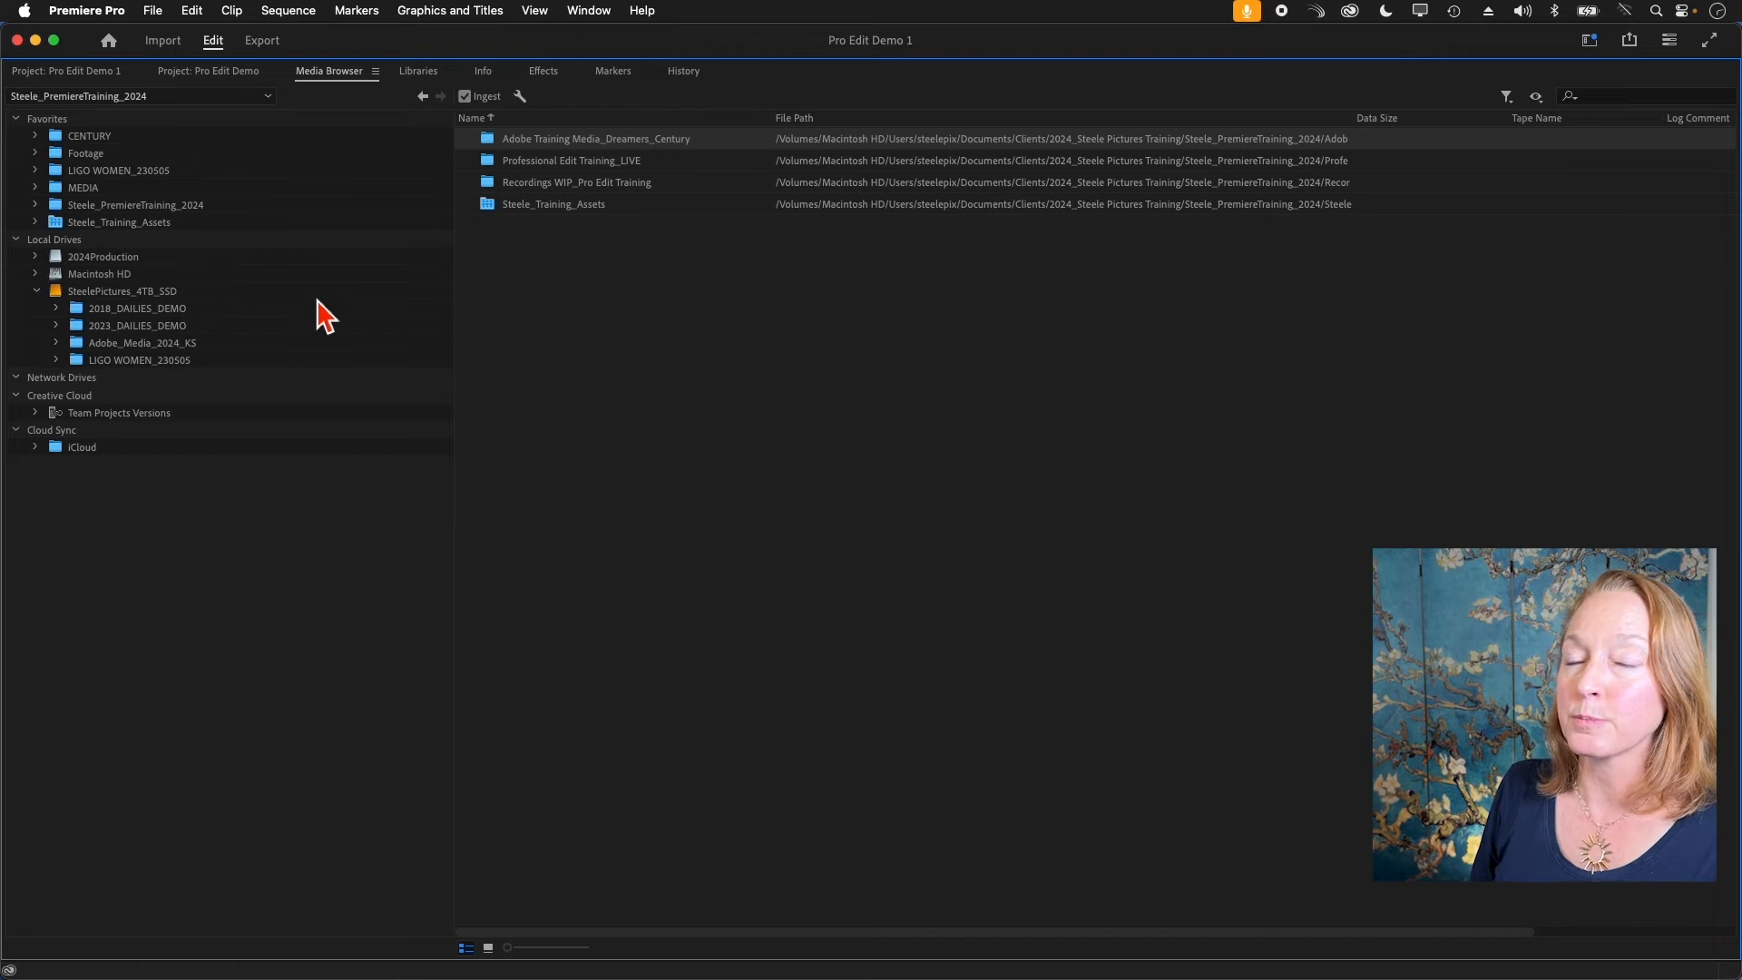
pyautogui.click(171, 361)
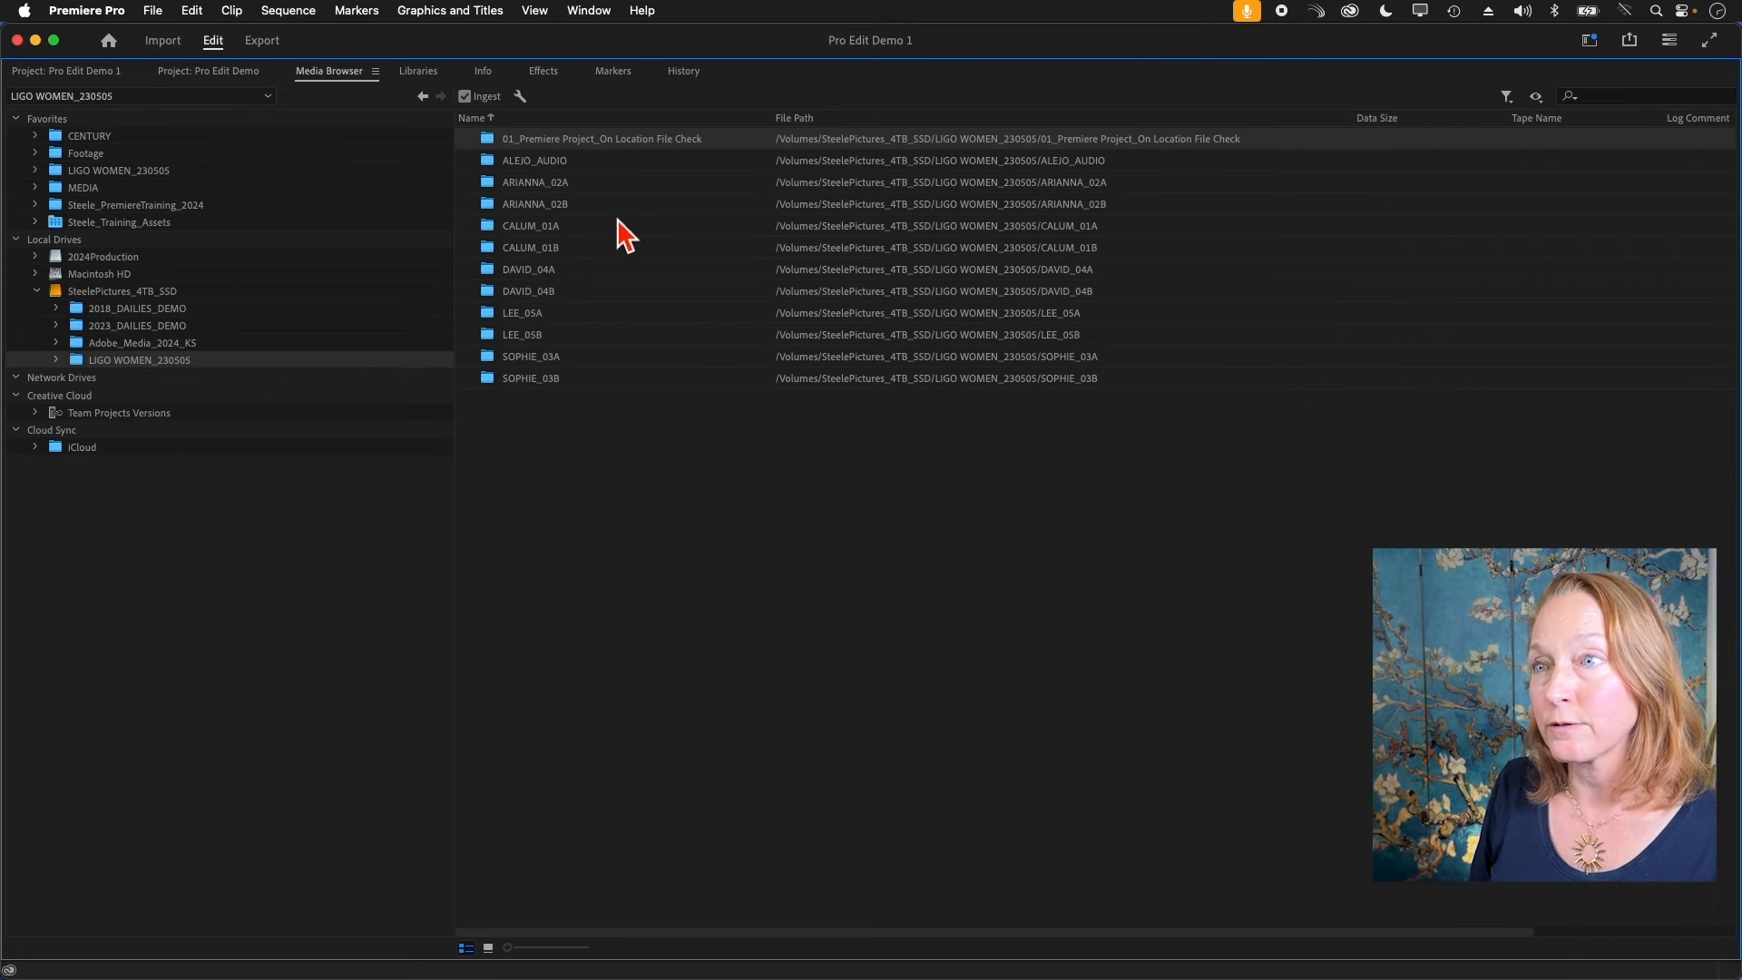
pyautogui.doubleClick(582, 186)
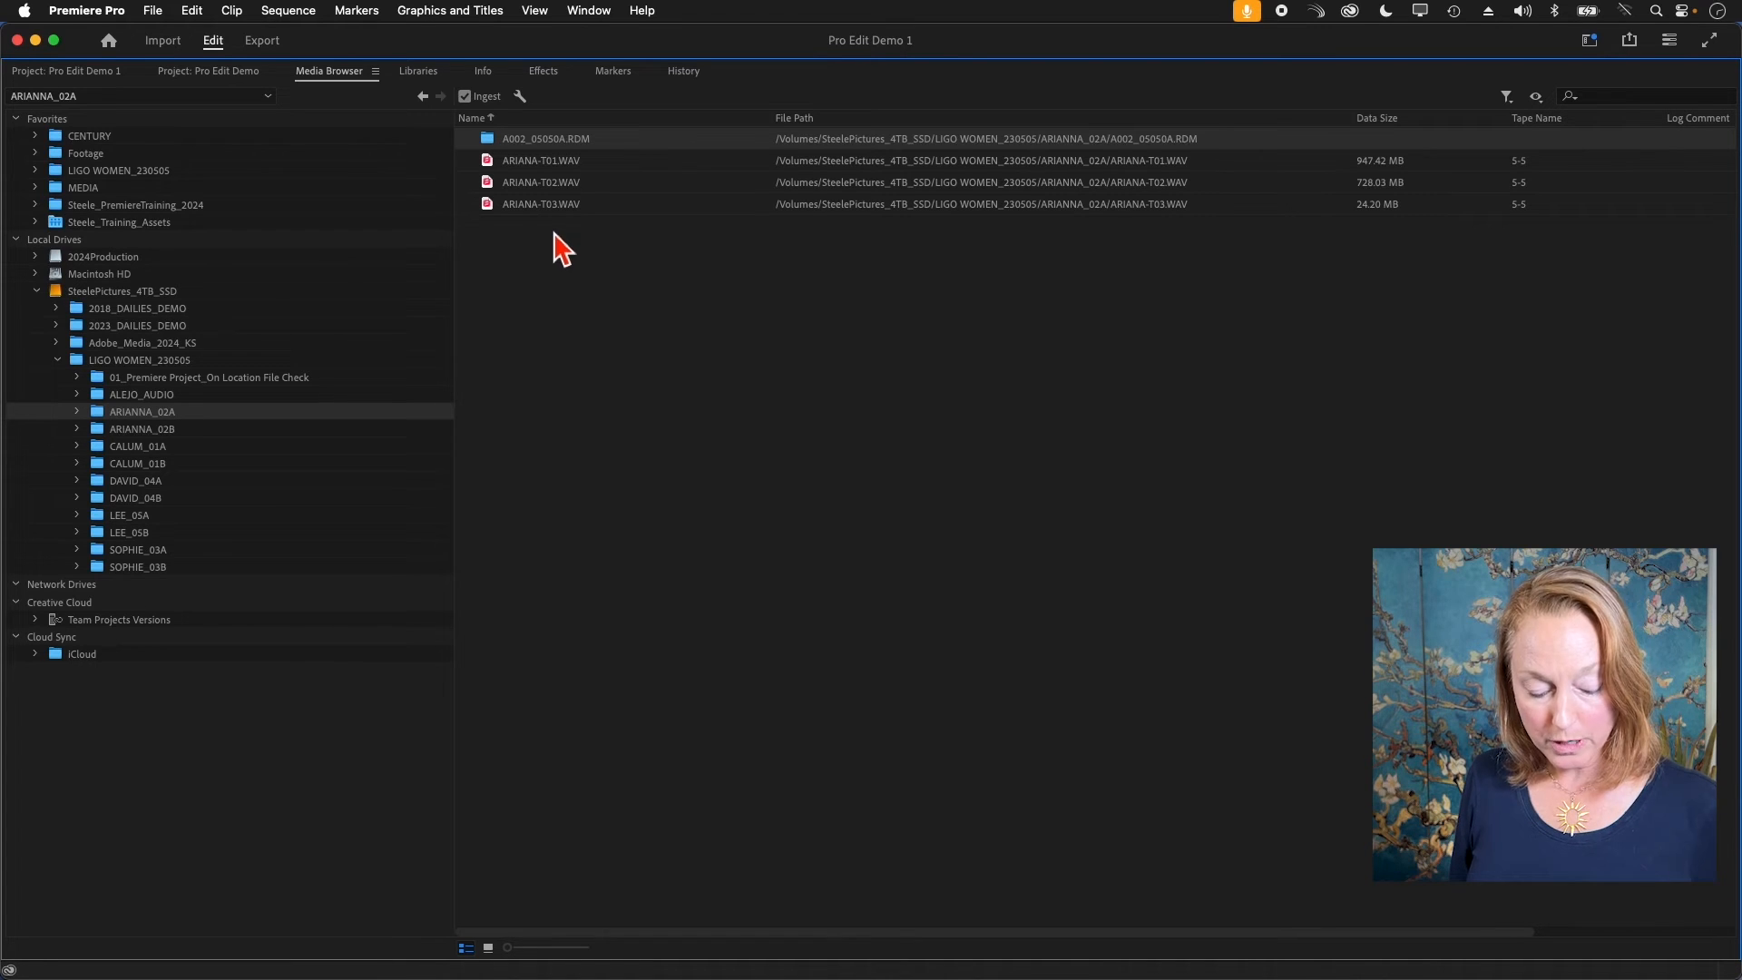
# Switch to Finder and browse SteelePictures_4TB_SSD > LIGO WOMEN_230505 > ARIANNA_02A > A002_05050A.RDM to the A002_A001_0505ZG.RDC folder.
pyautogui.press('super+Tab')
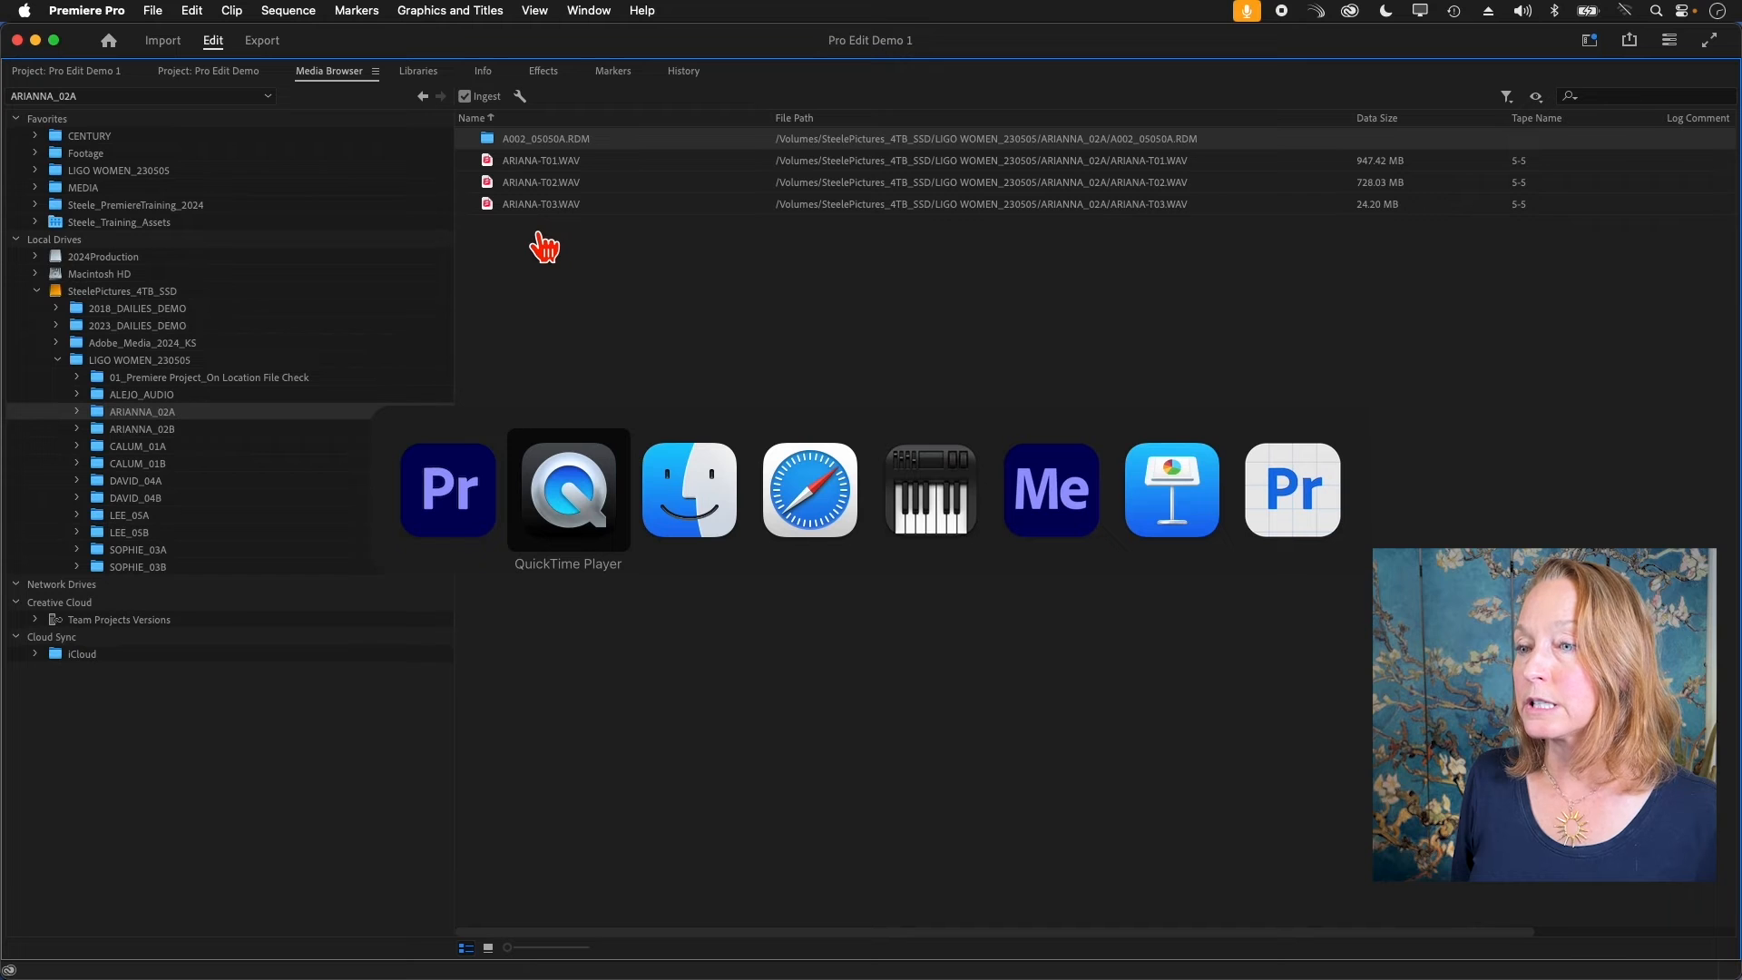
pyautogui.press('super+Tab')
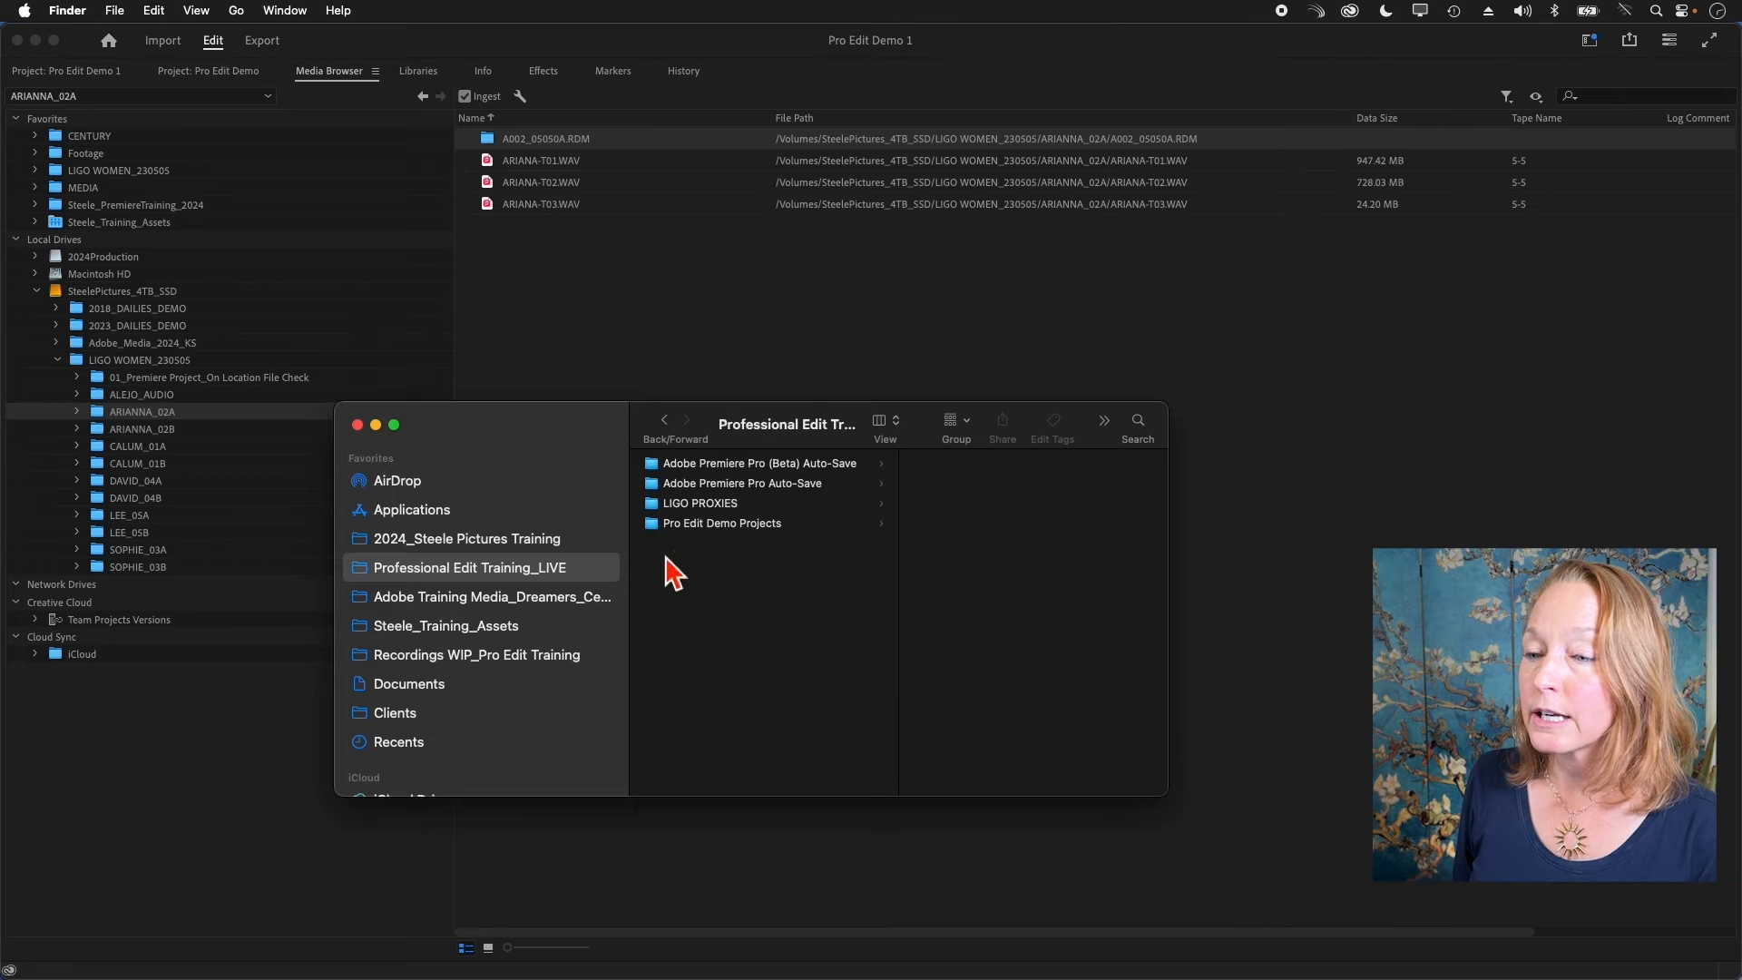
pyautogui.scroll(-3, 478, 722)
pyautogui.scroll(-2, 478, 733)
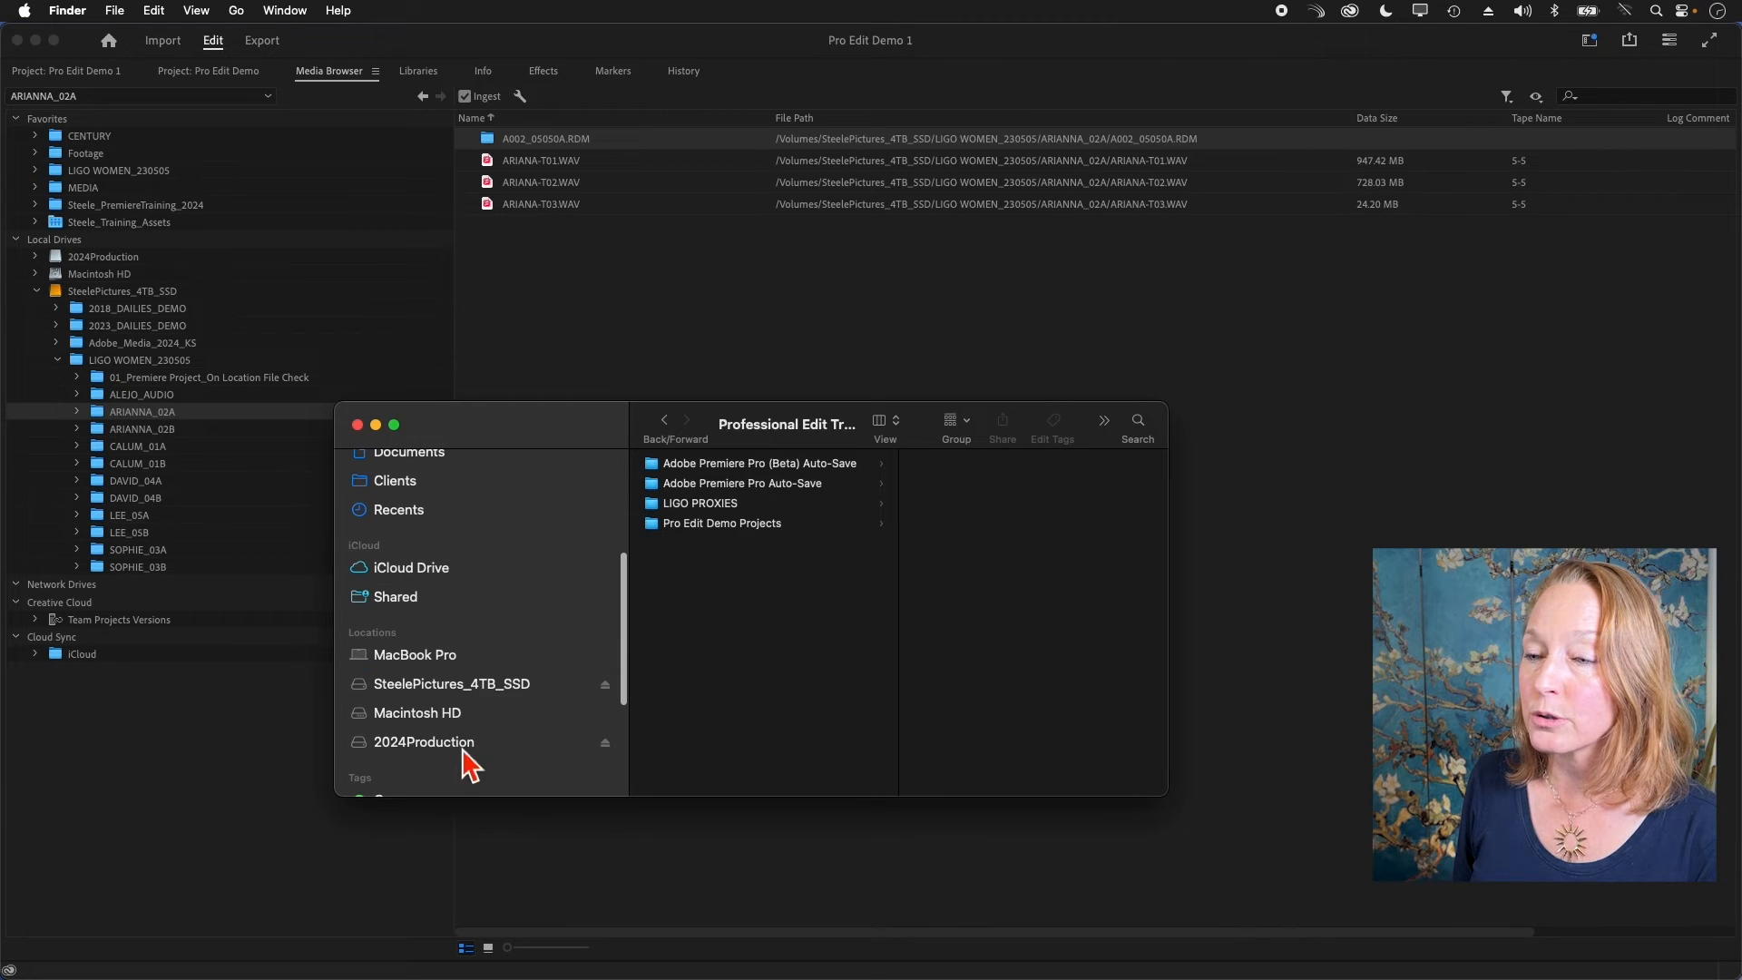
pyautogui.click(483, 687)
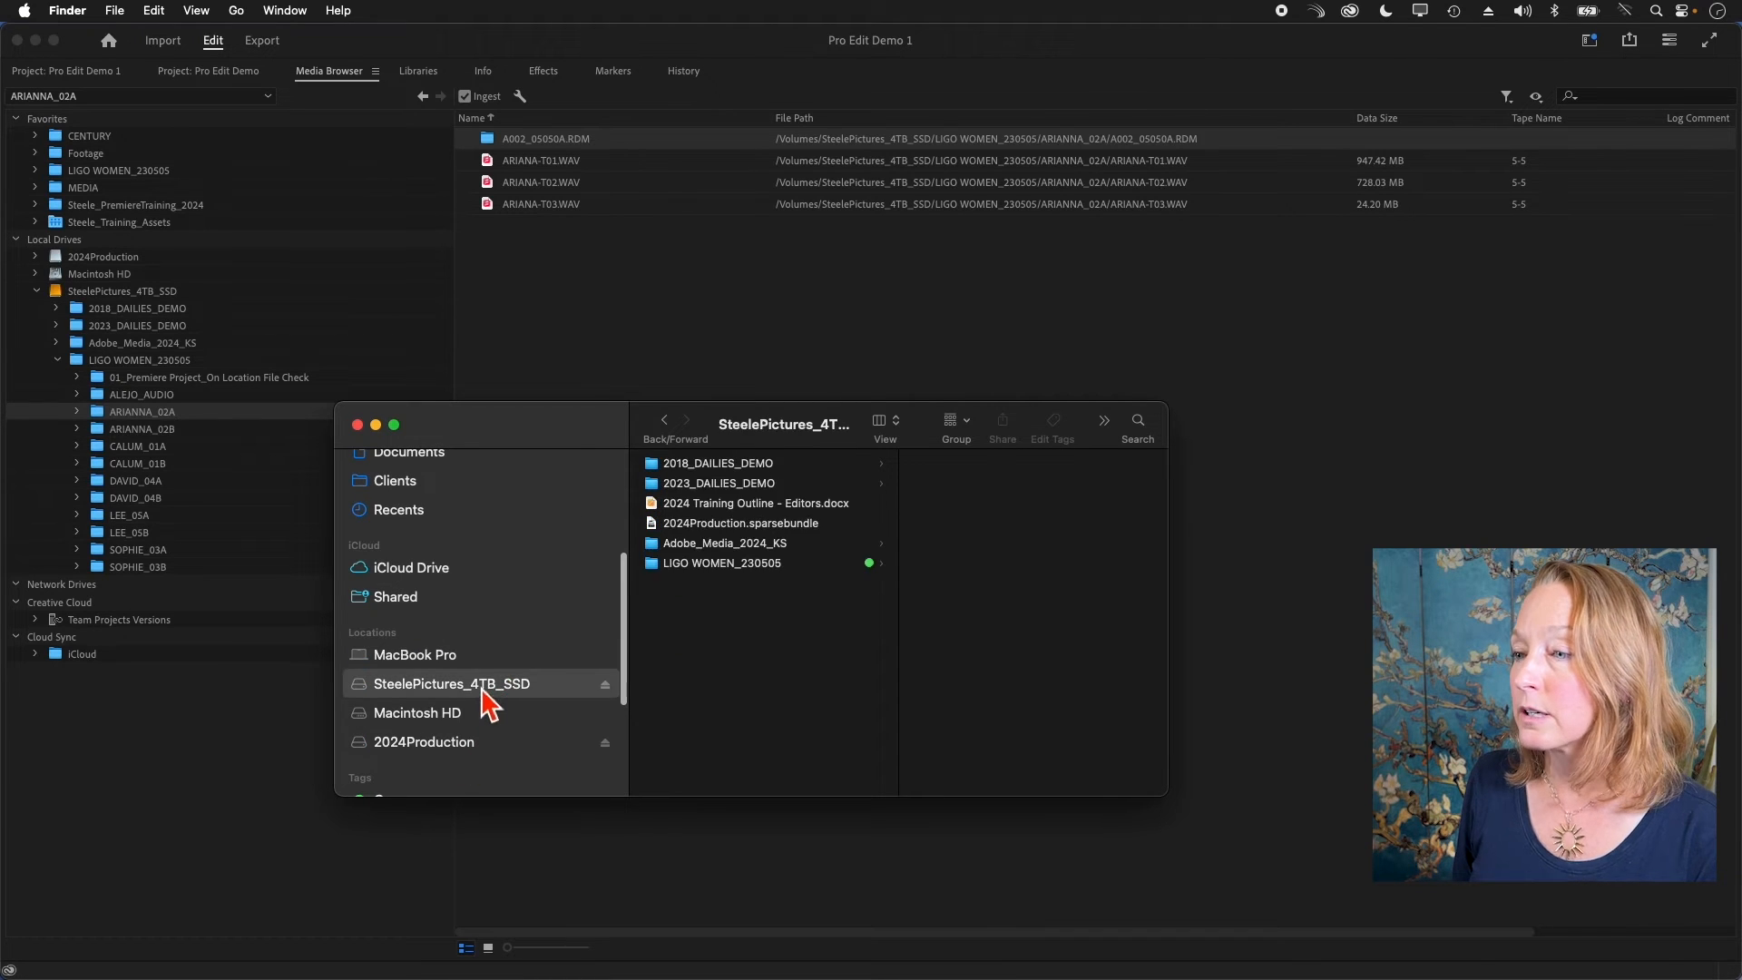
pyautogui.click(799, 544)
pyautogui.click(795, 565)
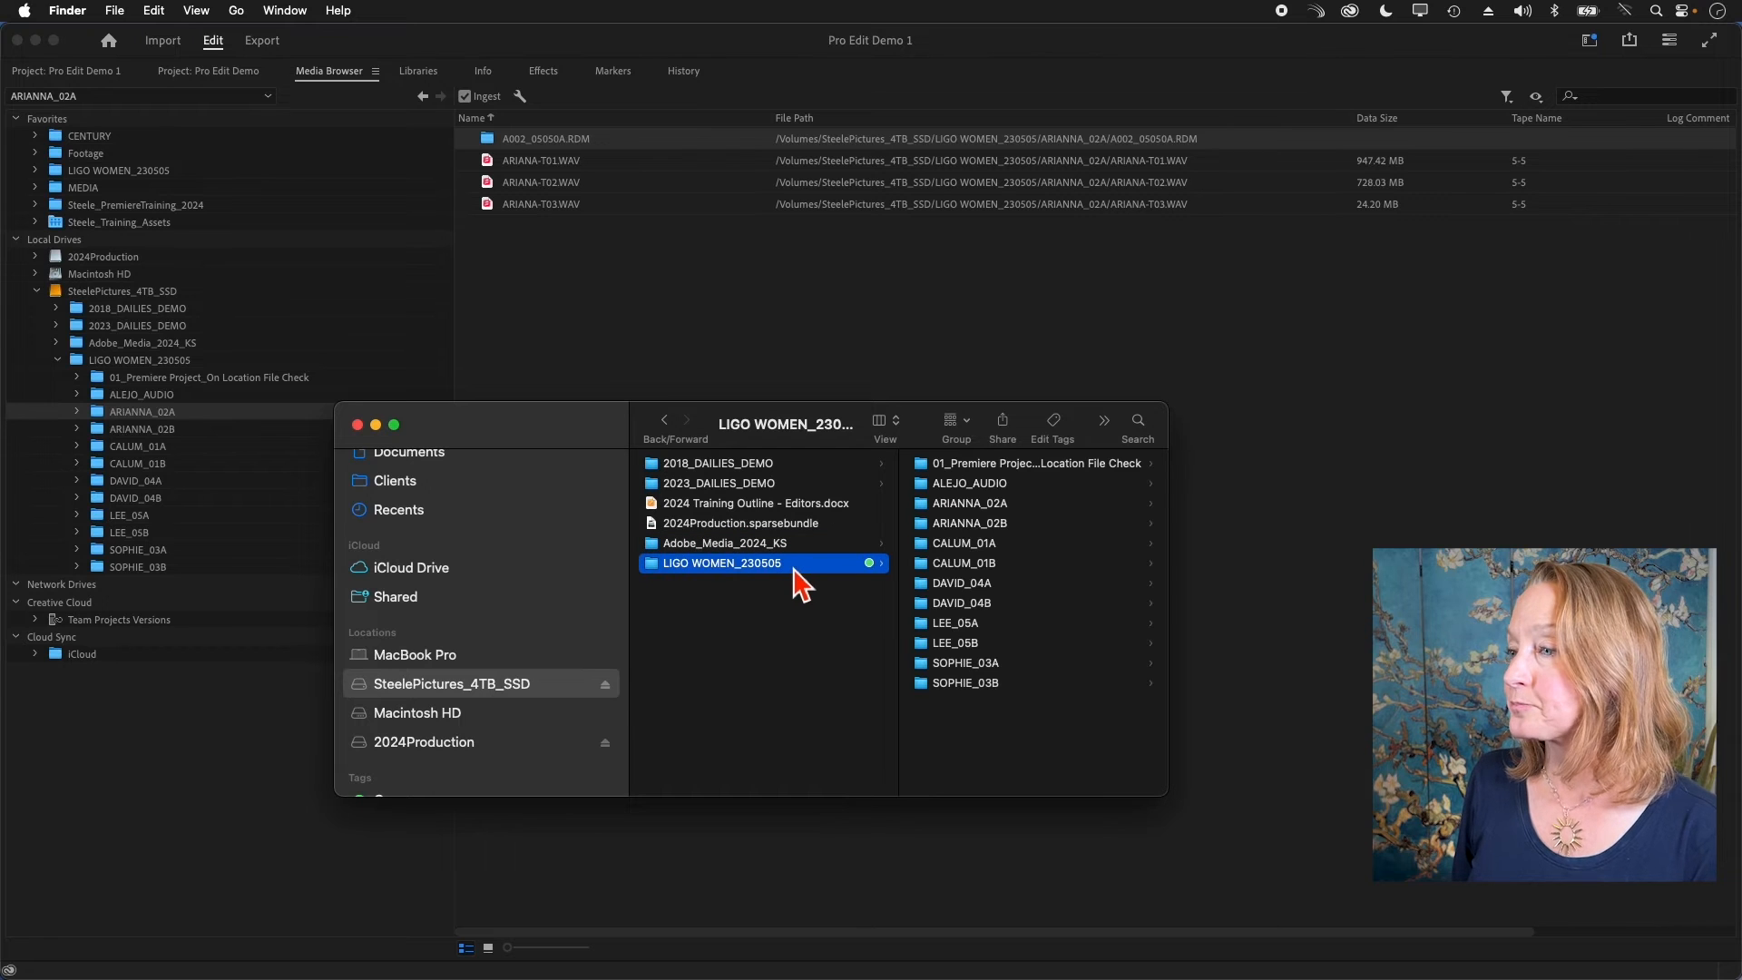
pyautogui.click(989, 504)
pyautogui.click(983, 463)
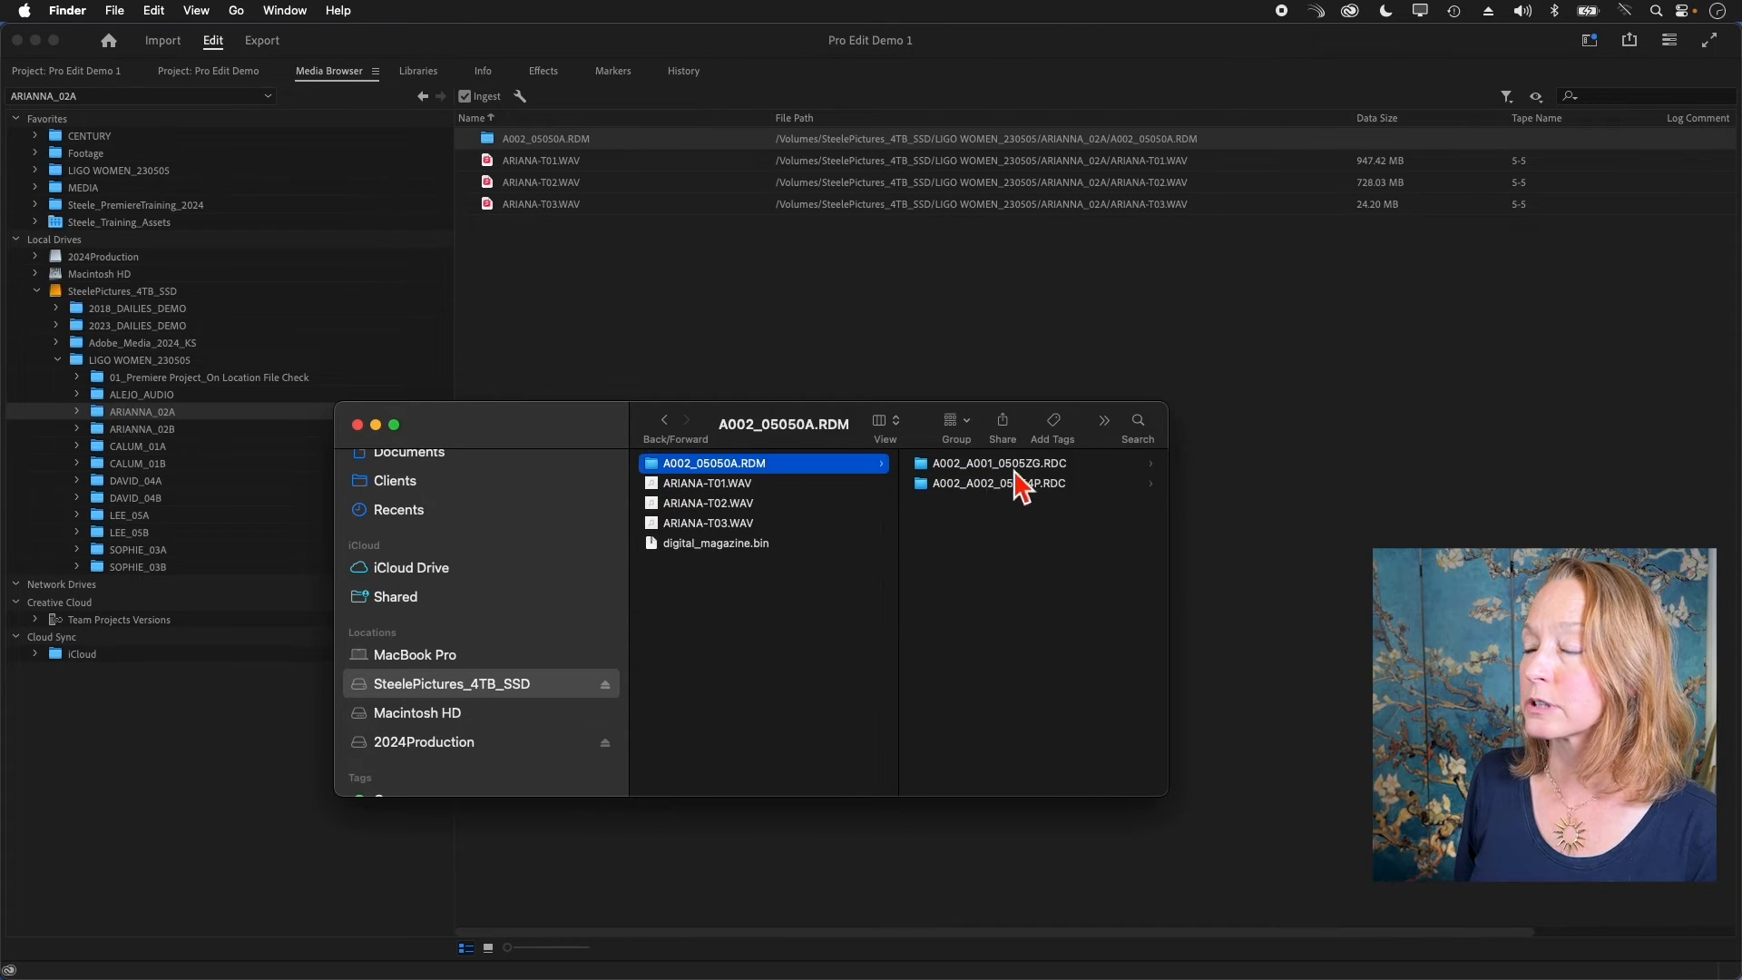
pyautogui.click(1059, 467)
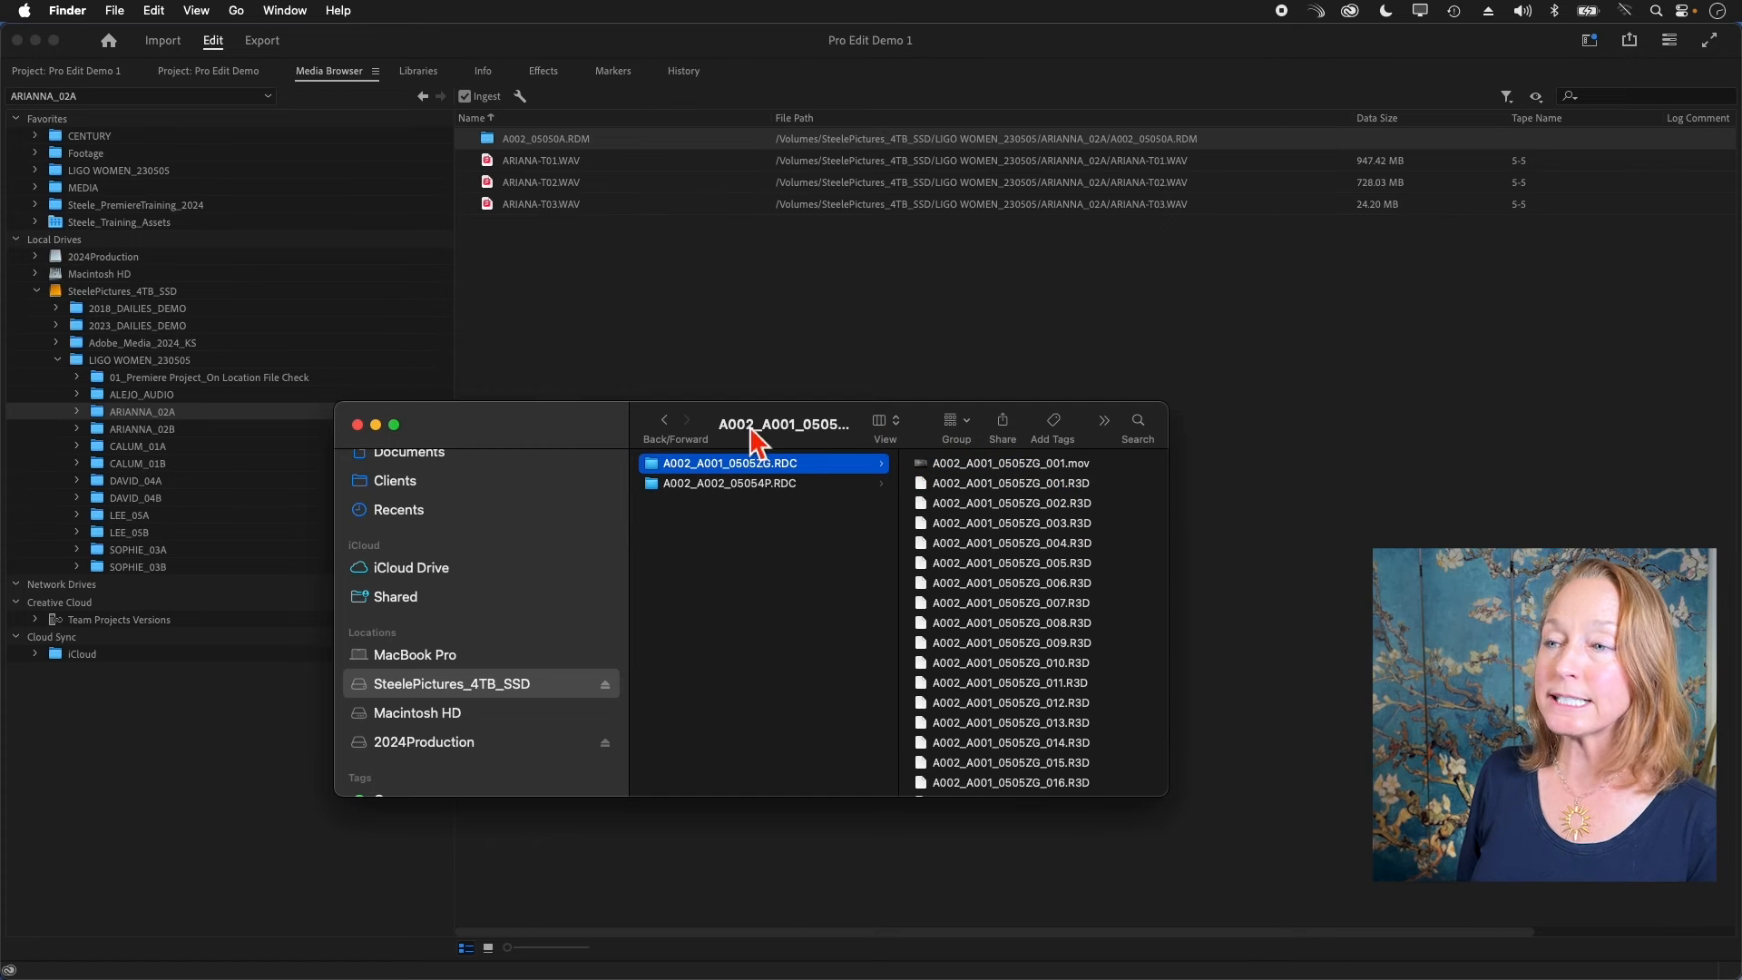
# Enlarge the Finder window and examine the .mov, .R3D, .rtn and .cube files inside the A002_A001_0505ZG.RDC folder.
pyautogui.moveTo(549, 411); pyautogui.dragTo(343, 201)
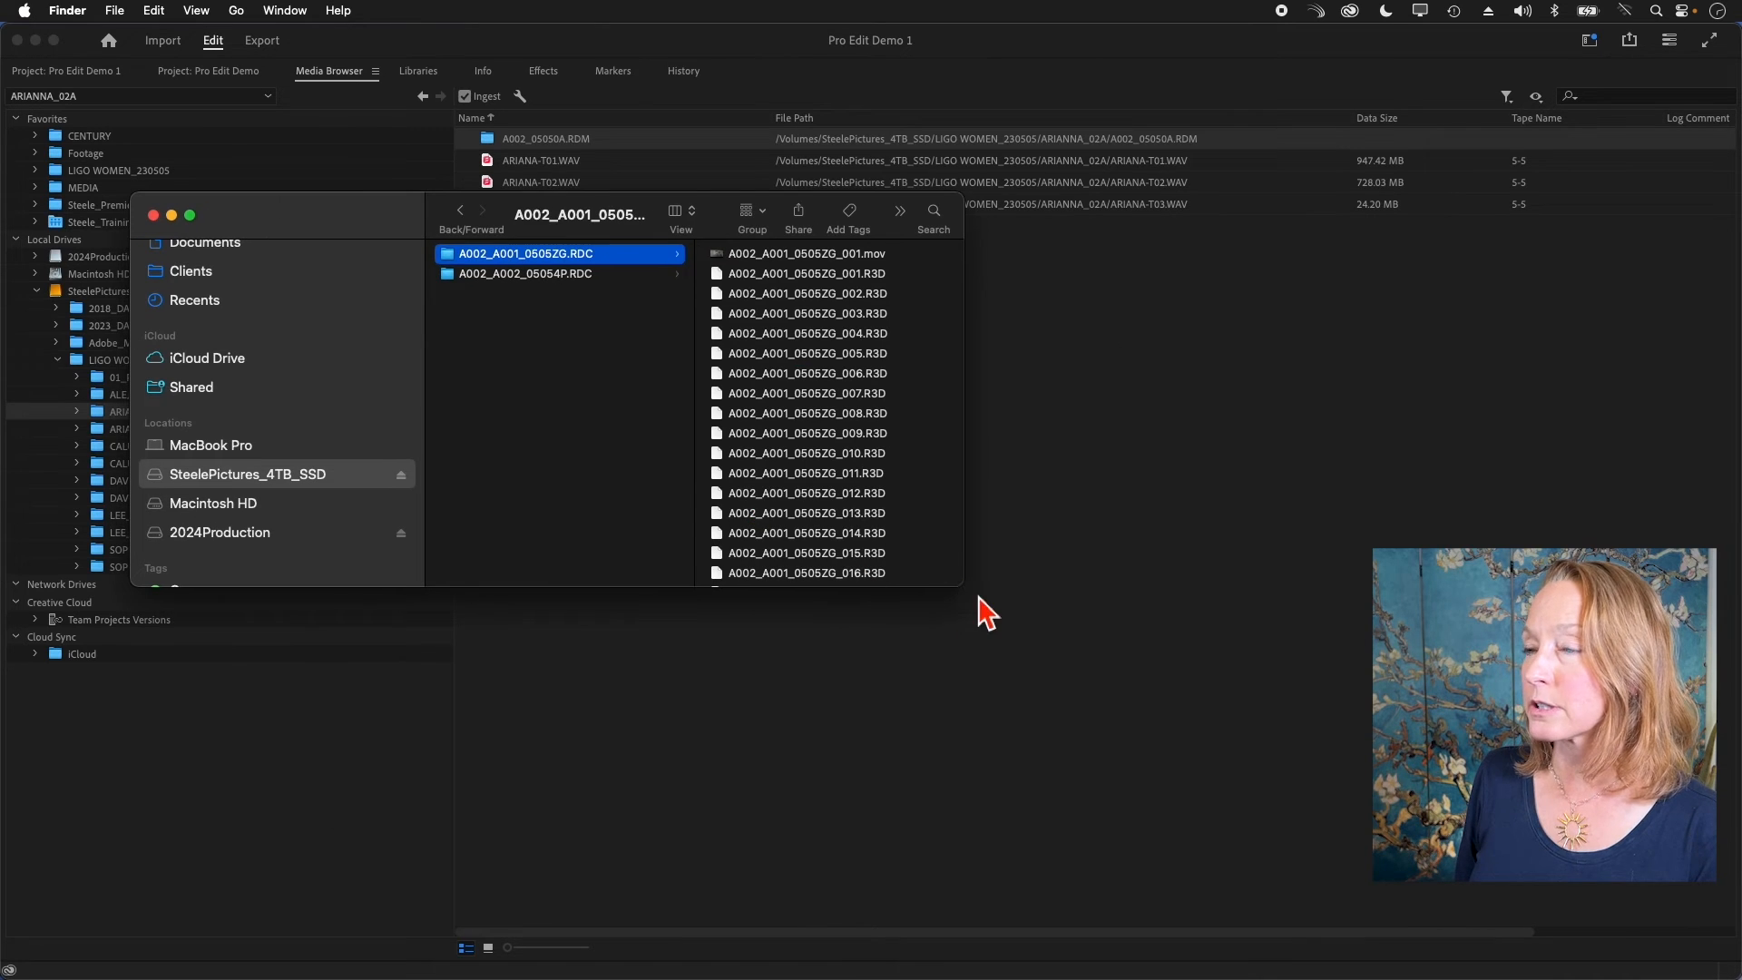
pyautogui.moveTo(971, 596); pyautogui.dragTo(1286, 890)
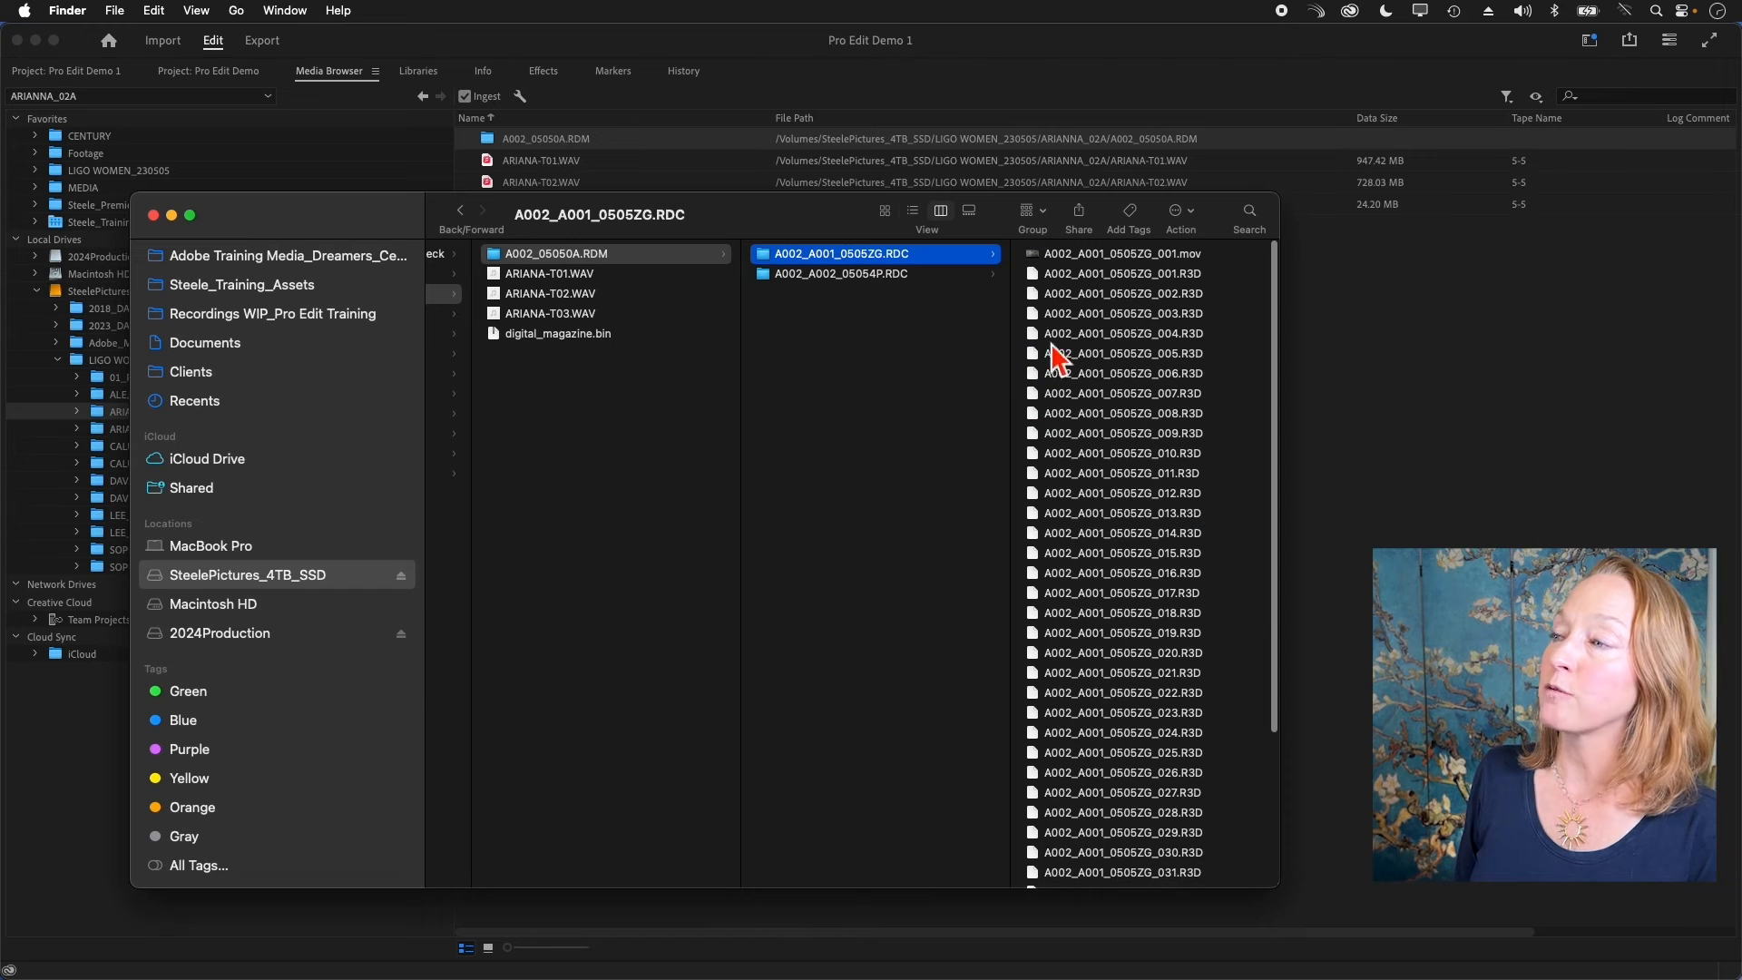
pyautogui.click(1188, 258)
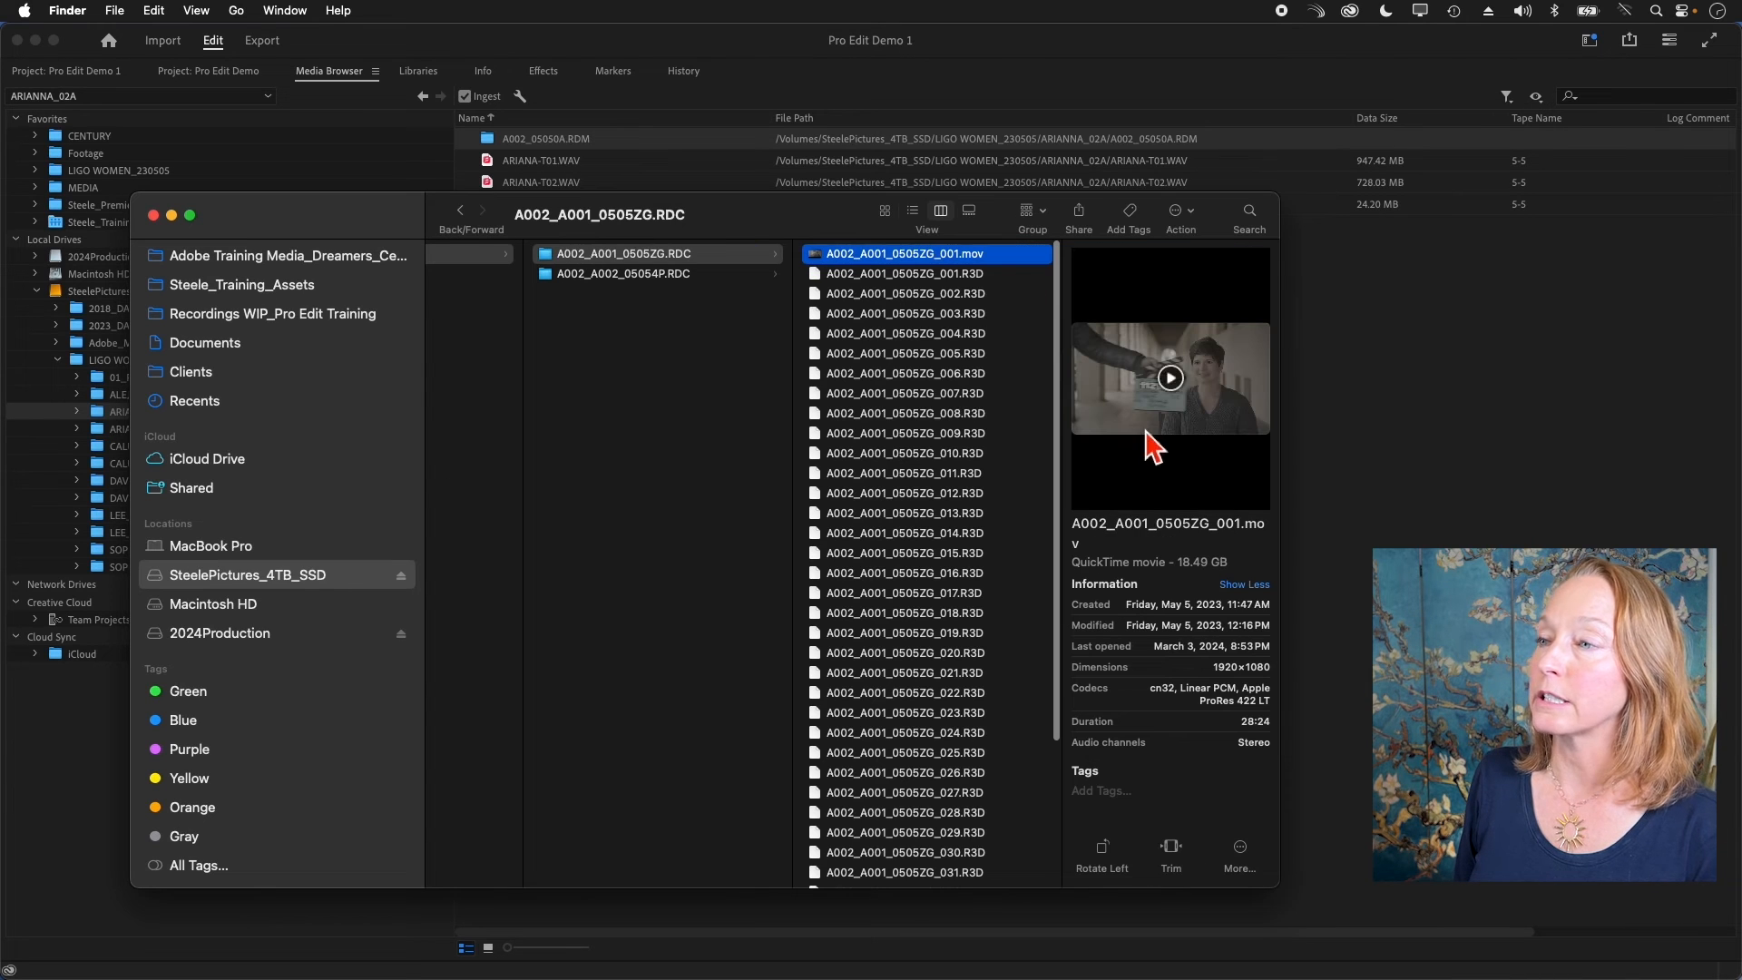
pyautogui.click(893, 279)
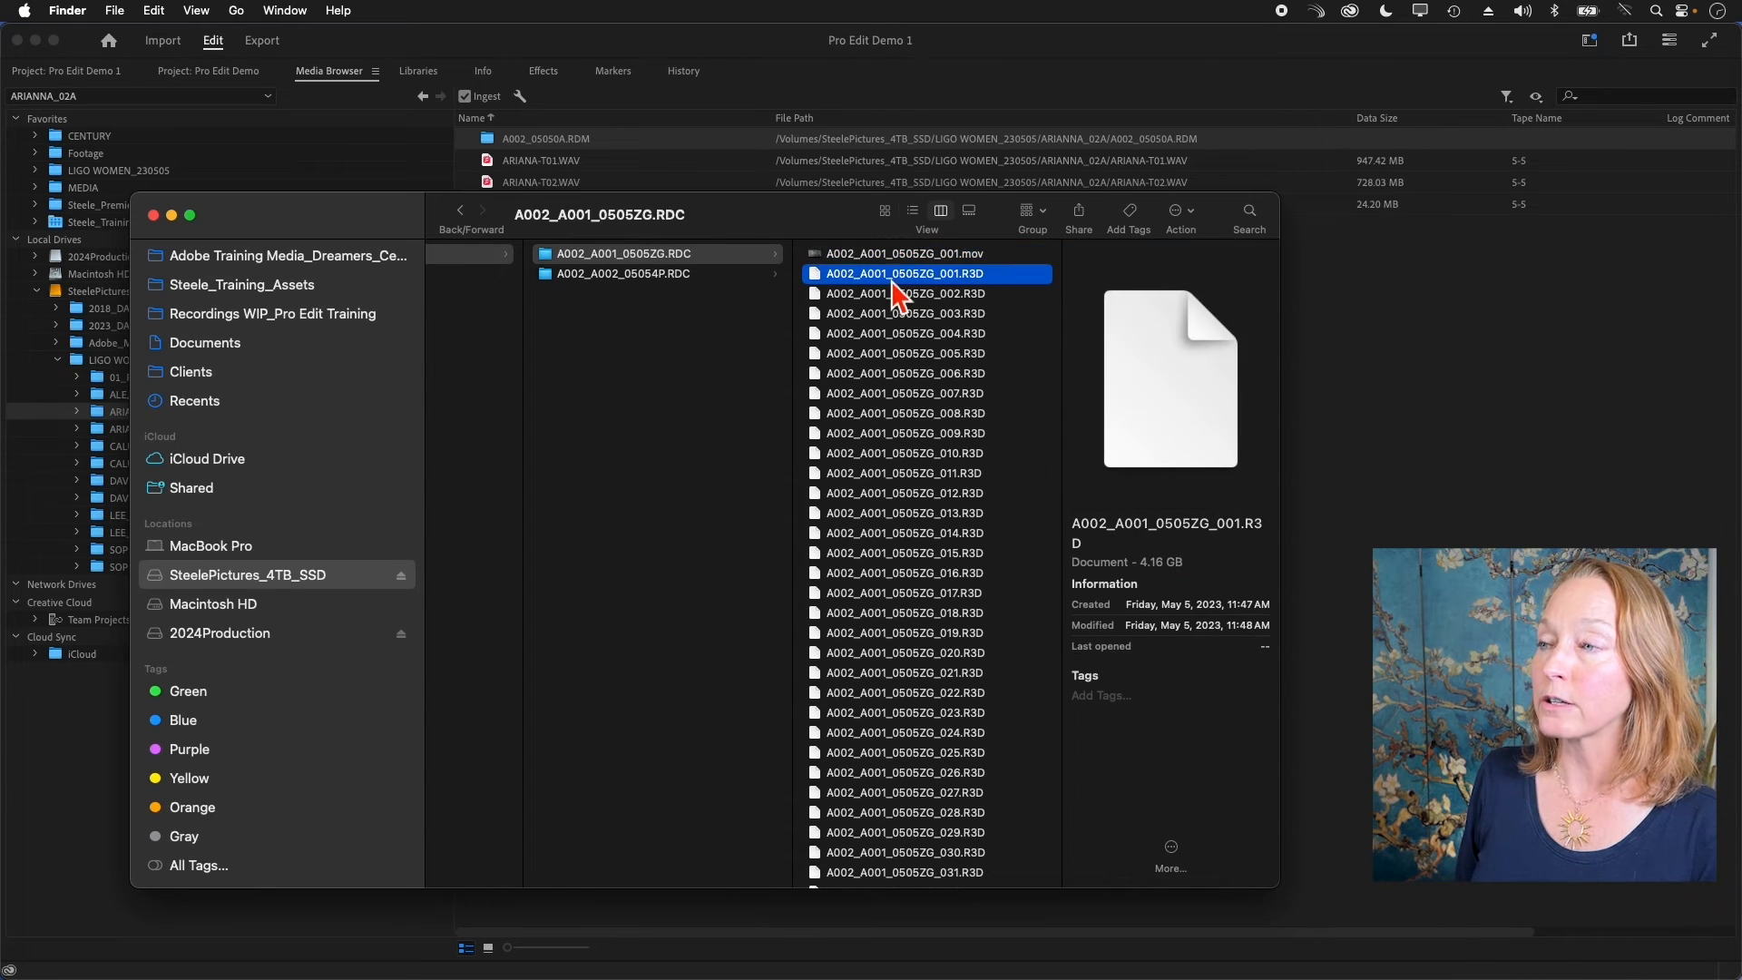
pyautogui.scroll(-1, 951, 663)
pyautogui.scroll(-5, 947, 648)
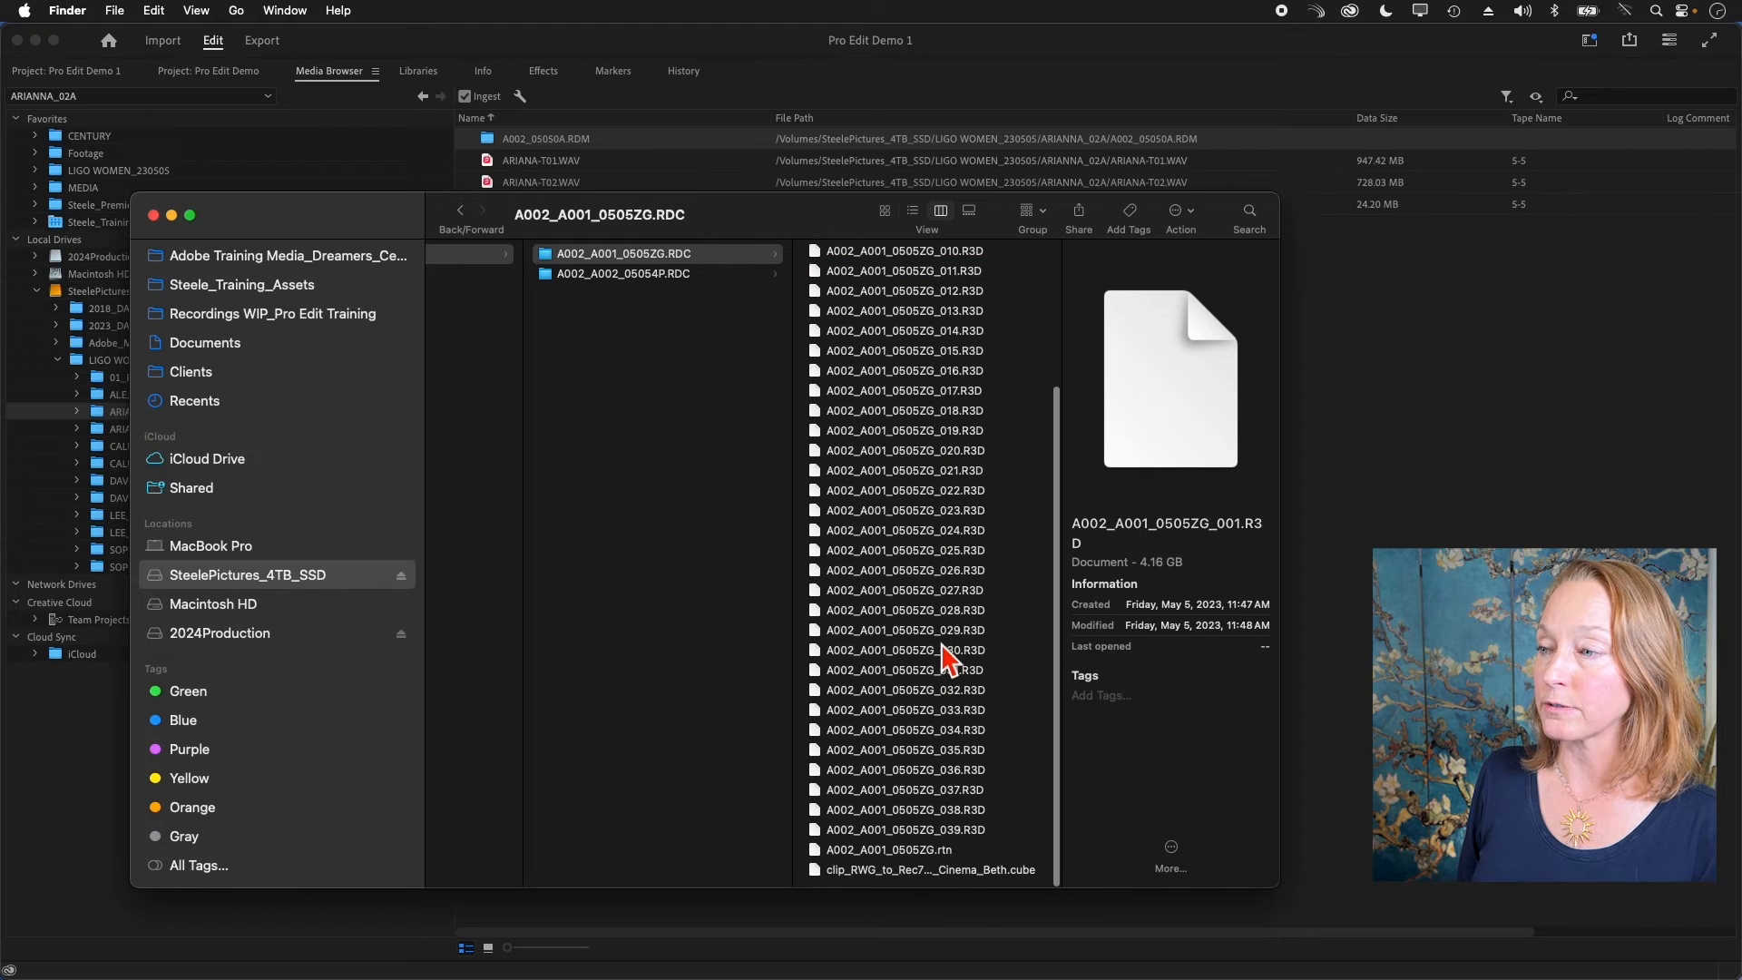
pyautogui.scroll(5, 937, 621)
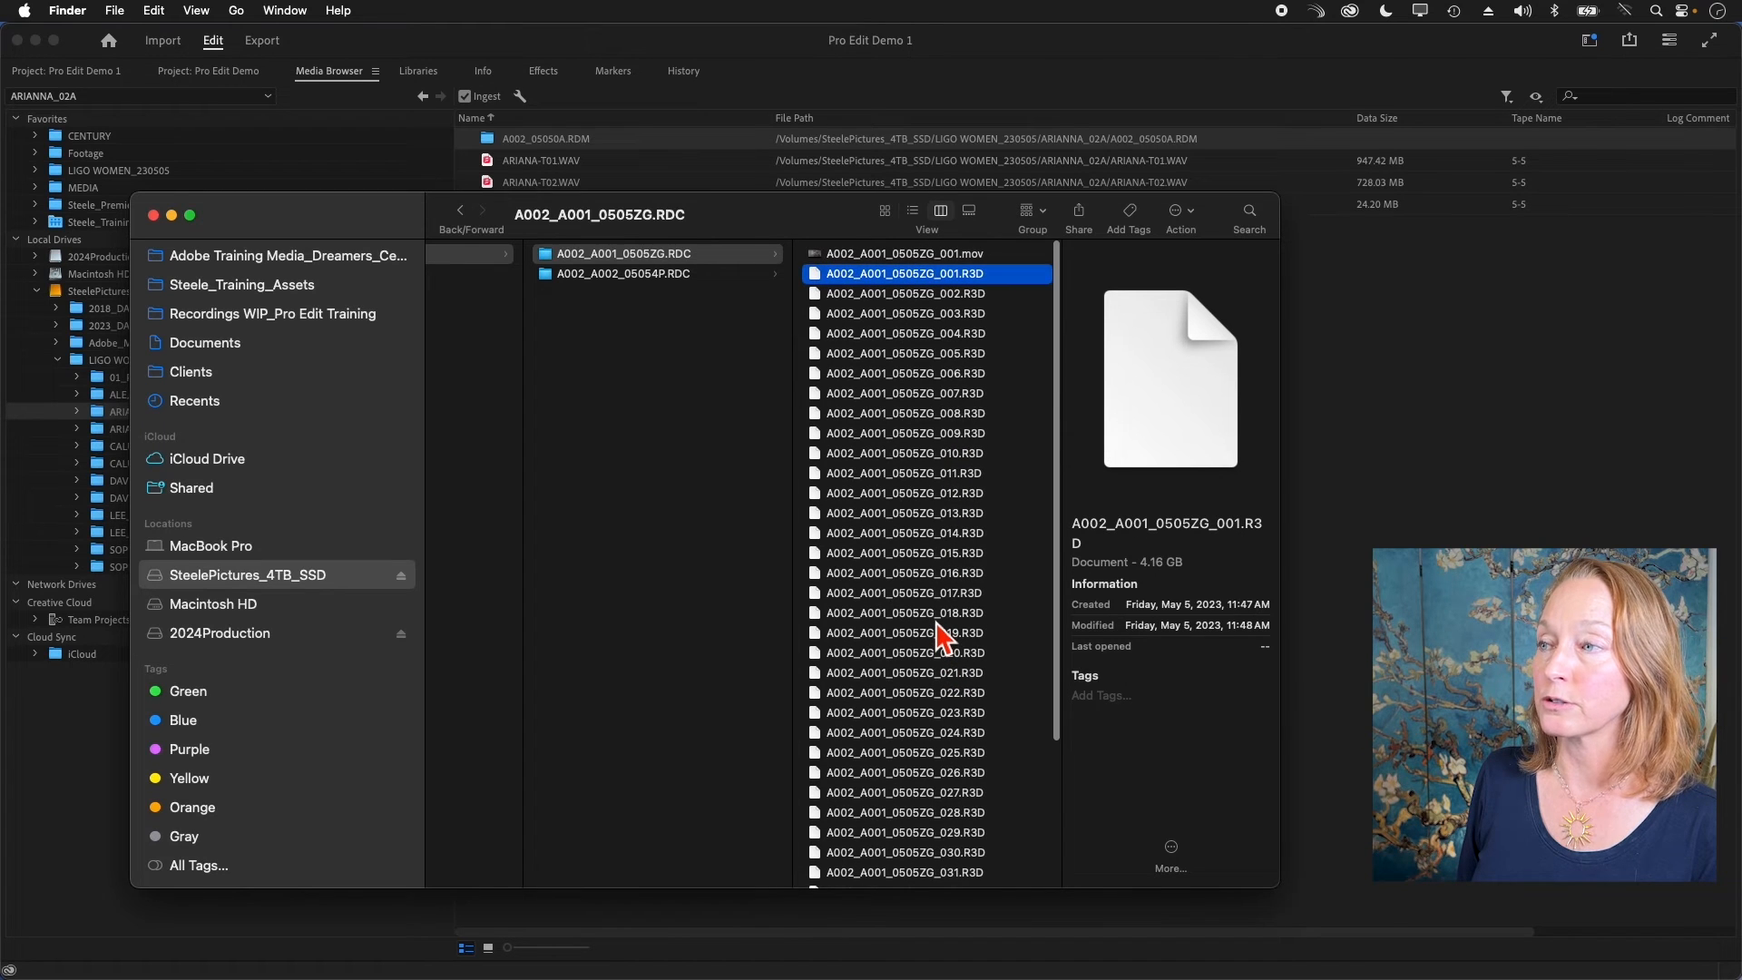
pyautogui.scroll(-5, 936, 621)
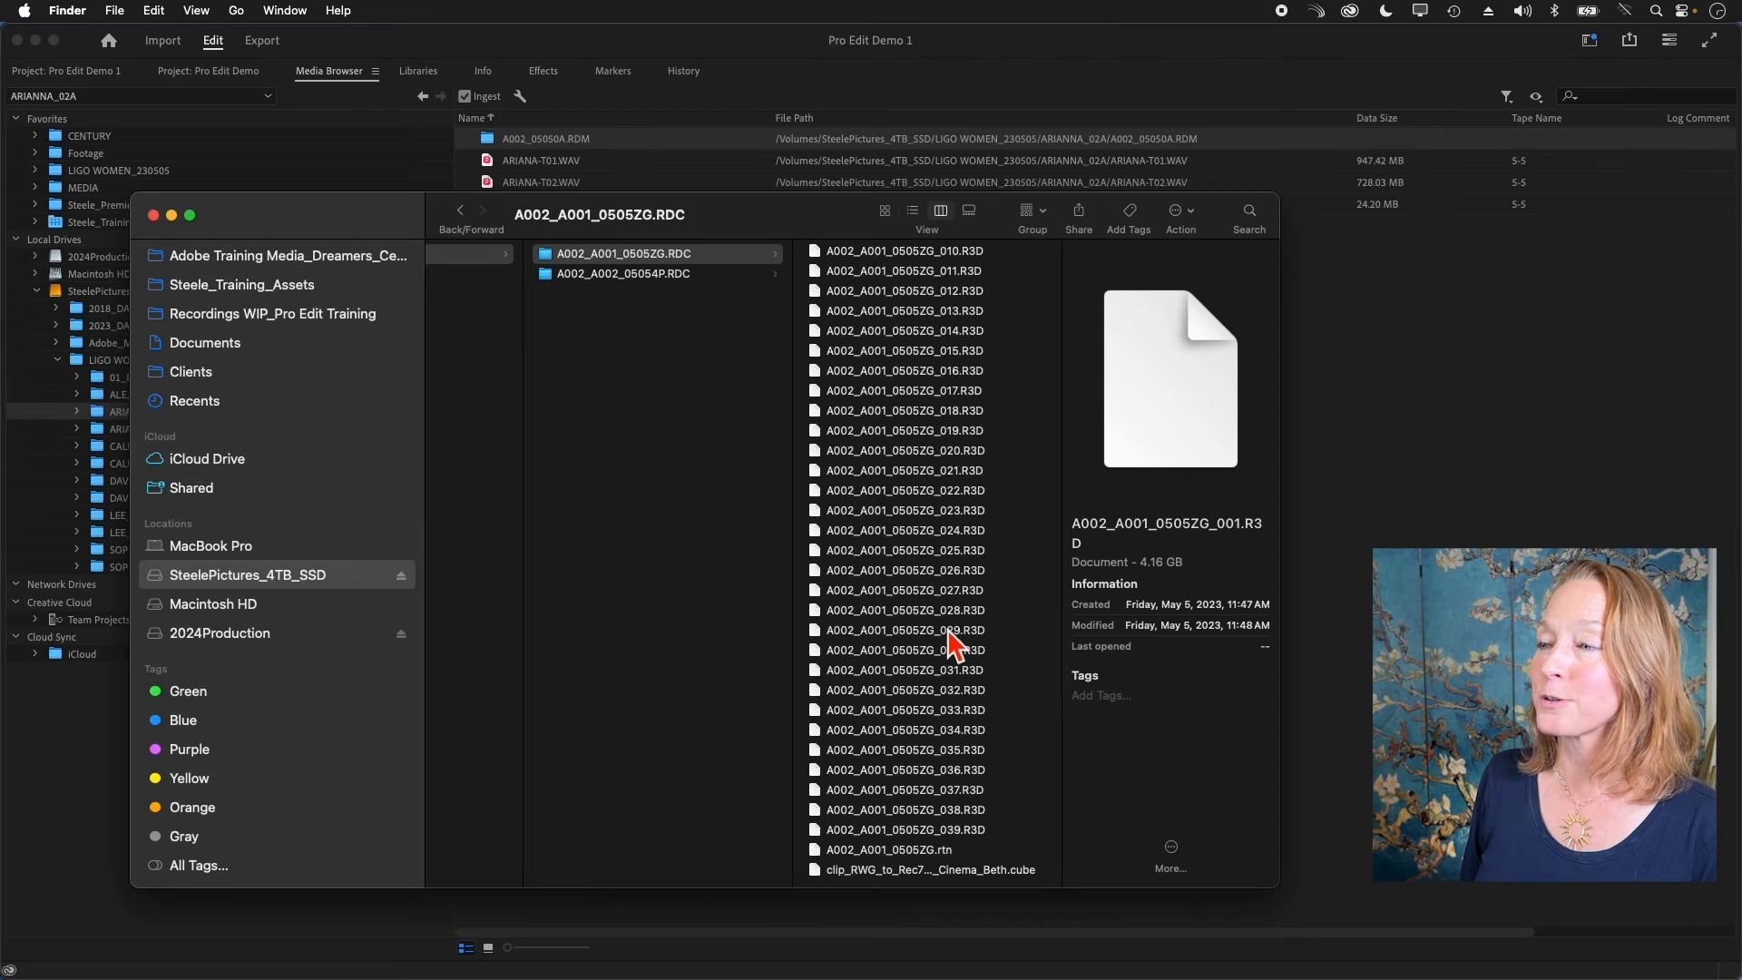
pyautogui.scroll(1, 944, 648)
pyautogui.scroll(5, 944, 649)
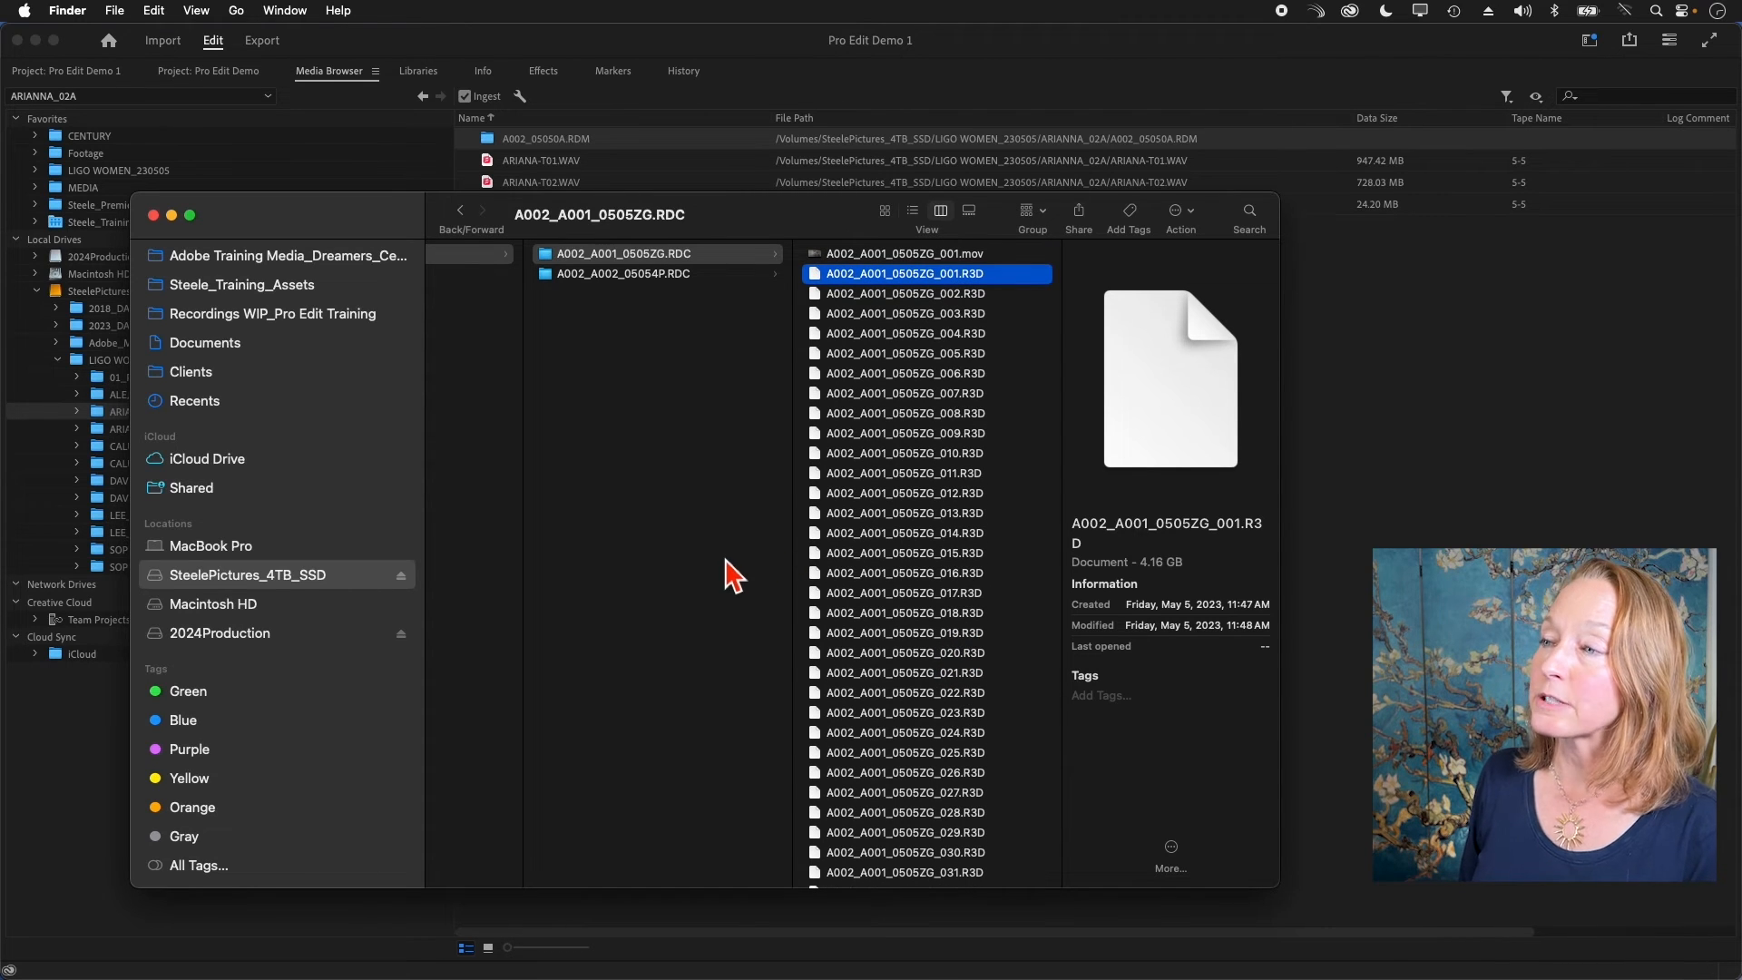
# Switch back to Premiere Pro and show the contents of the A002_05050A.RDM folder as thumbnails.
pyautogui.click(349, 156)
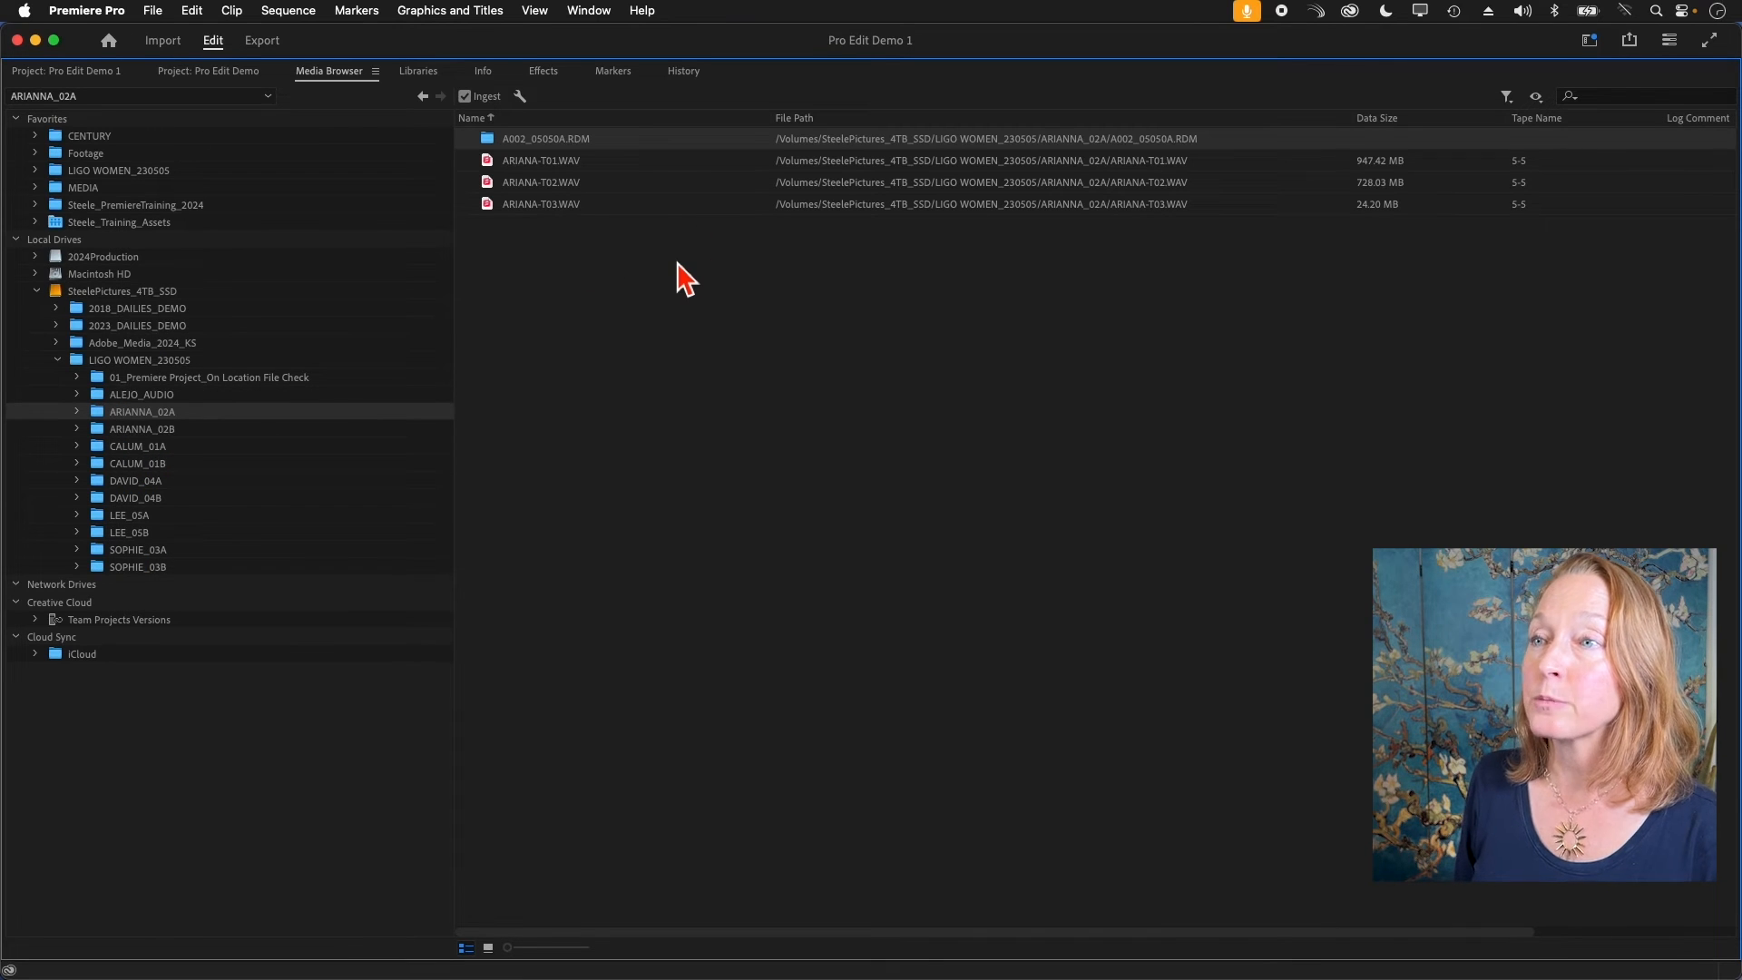
pyautogui.doubleClick(489, 138)
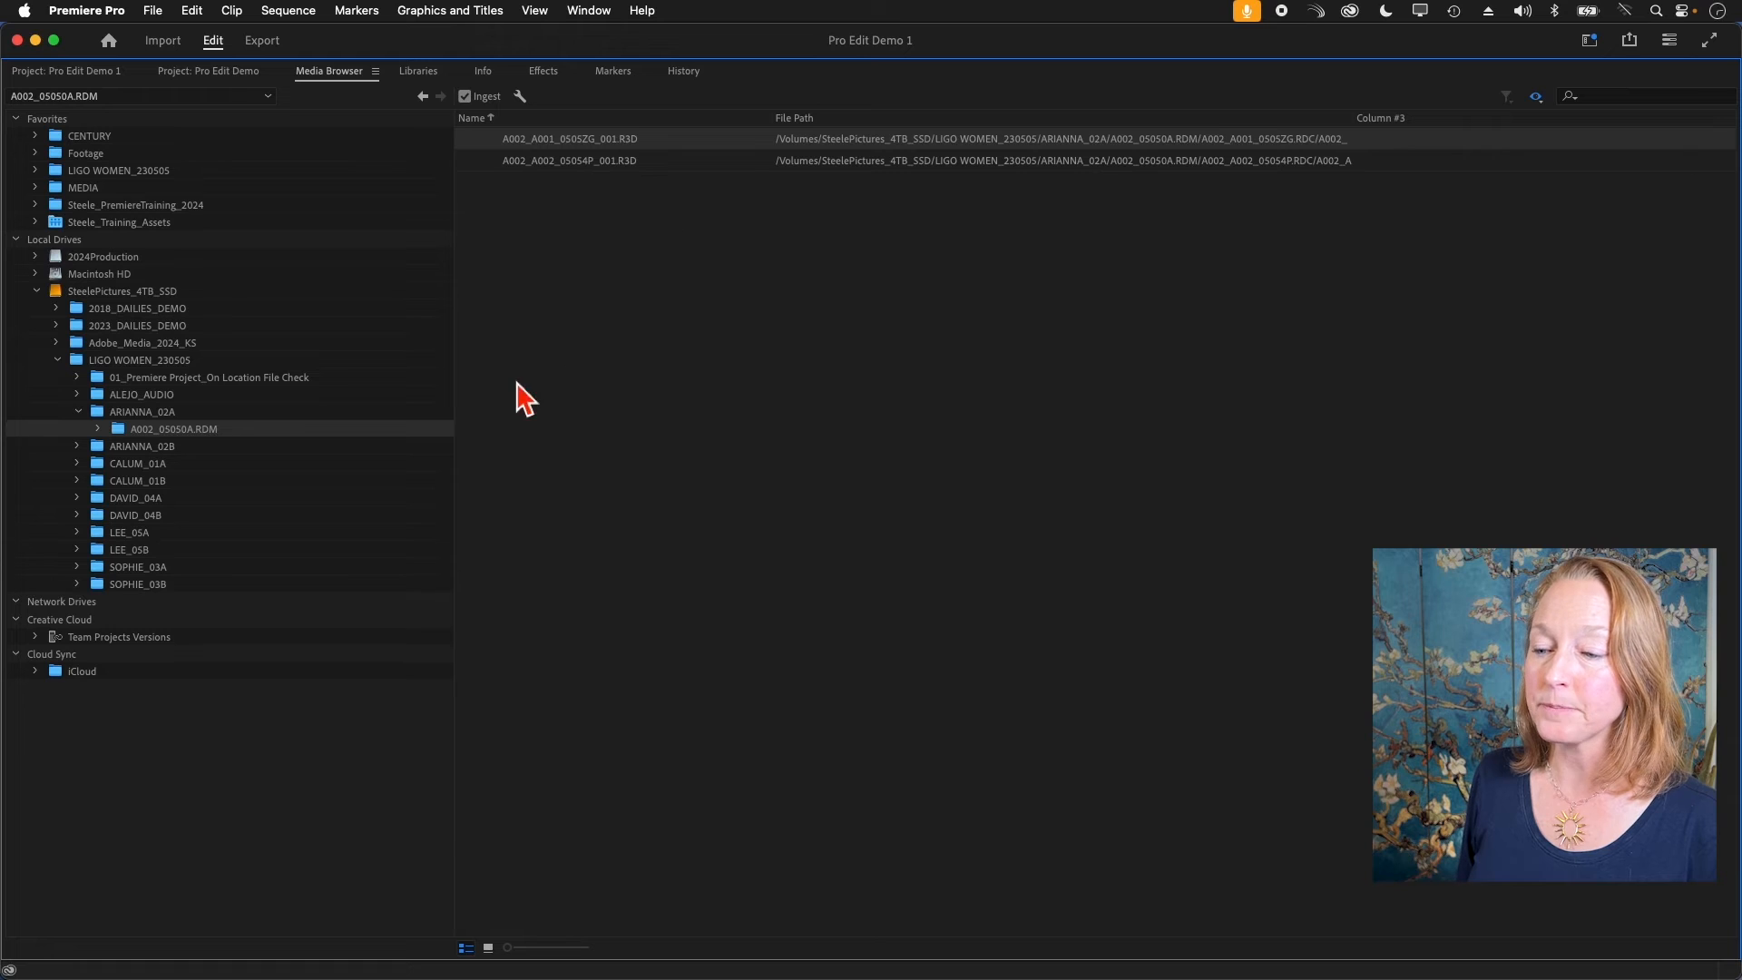
pyautogui.click(488, 949)
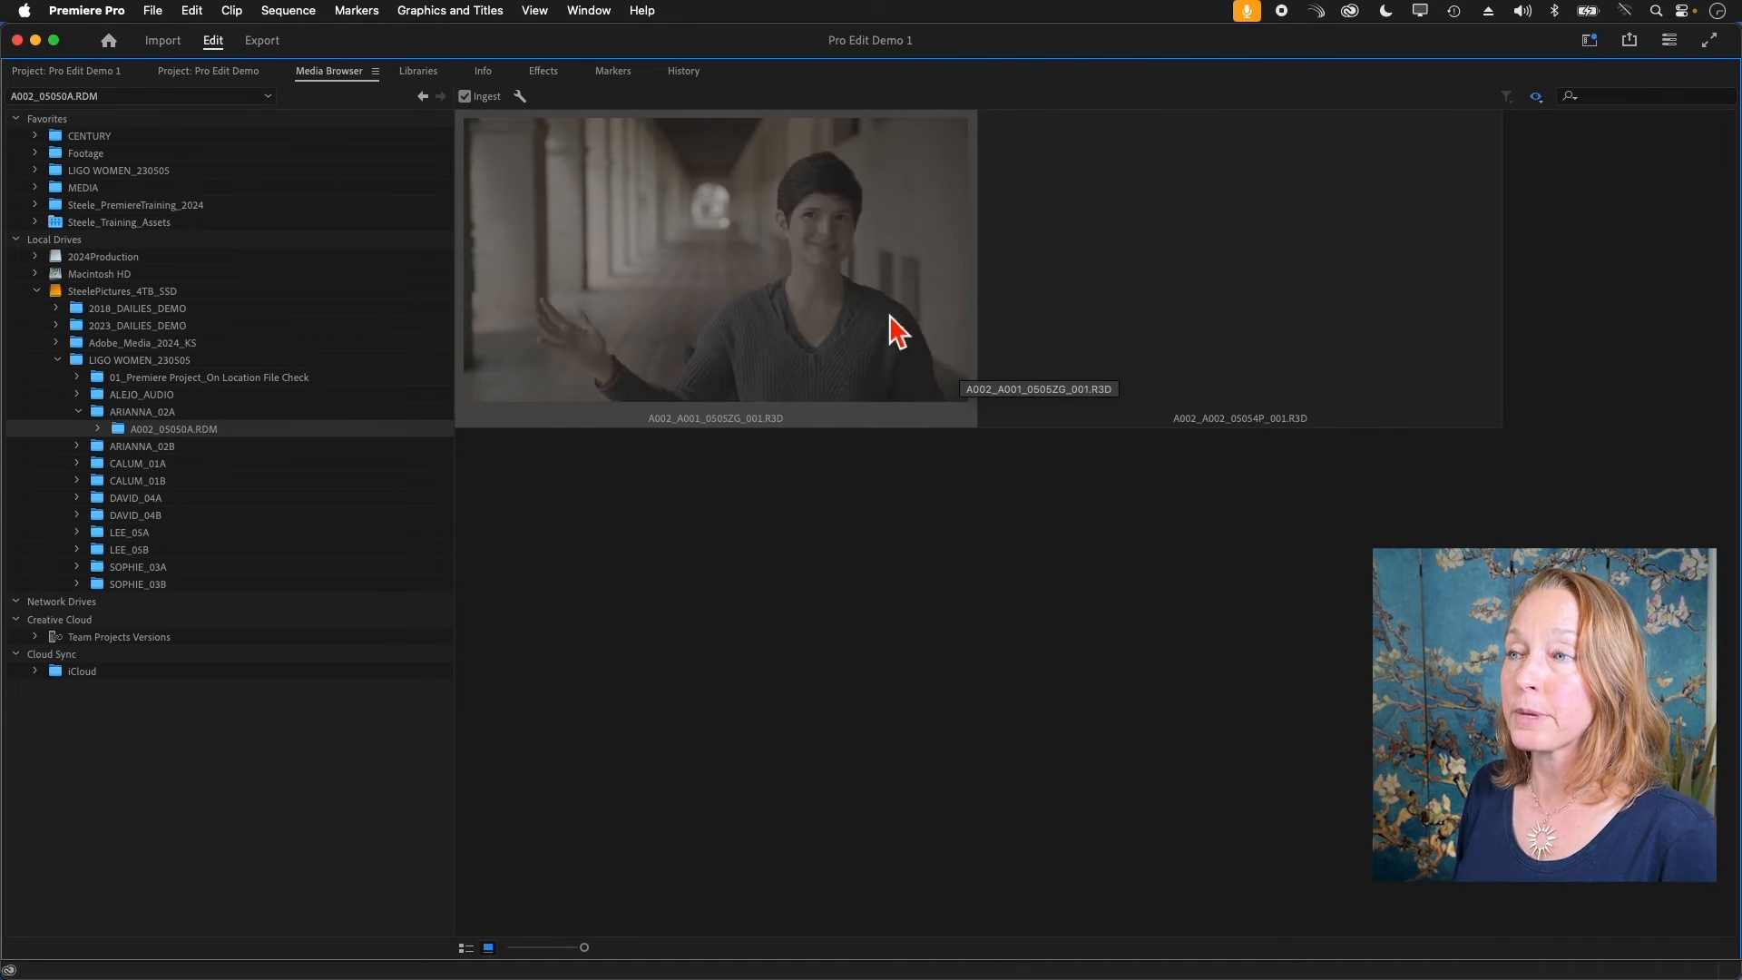
# Scrub through the A002_A001_0505ZG_001.R3D thumbnail and open the clip in the Source Monitor.
pyautogui.click(755, 216)
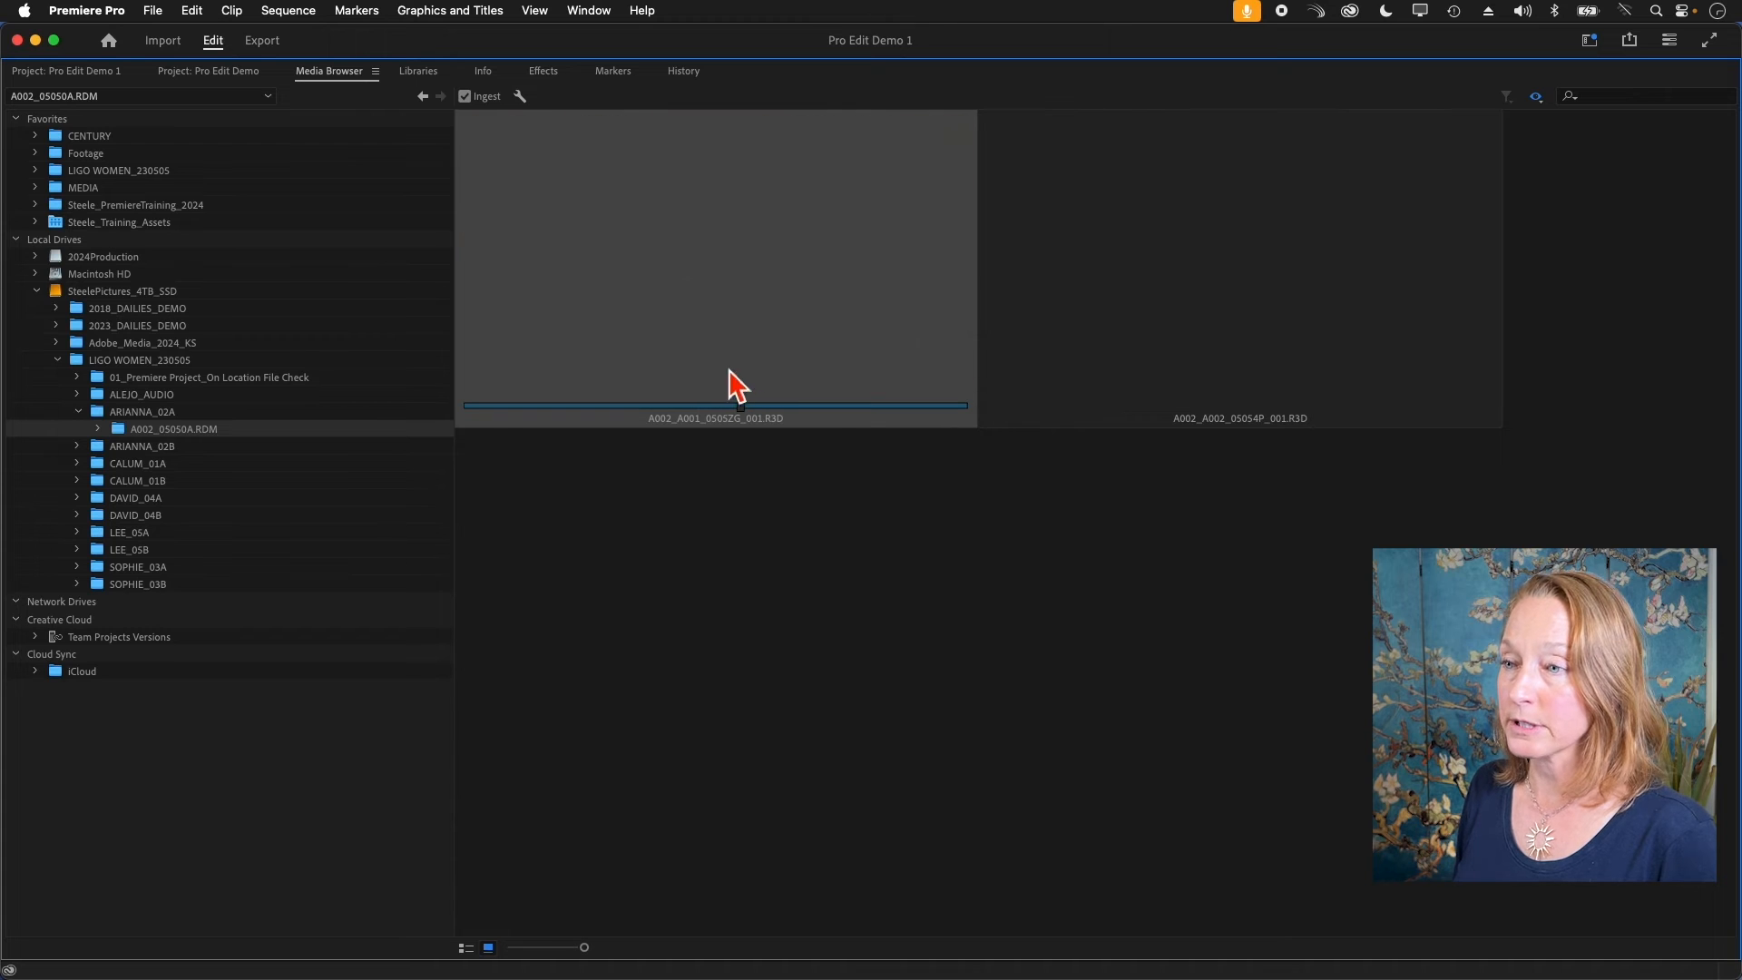
pyautogui.moveTo(727, 416); pyautogui.dragTo(669, 303)
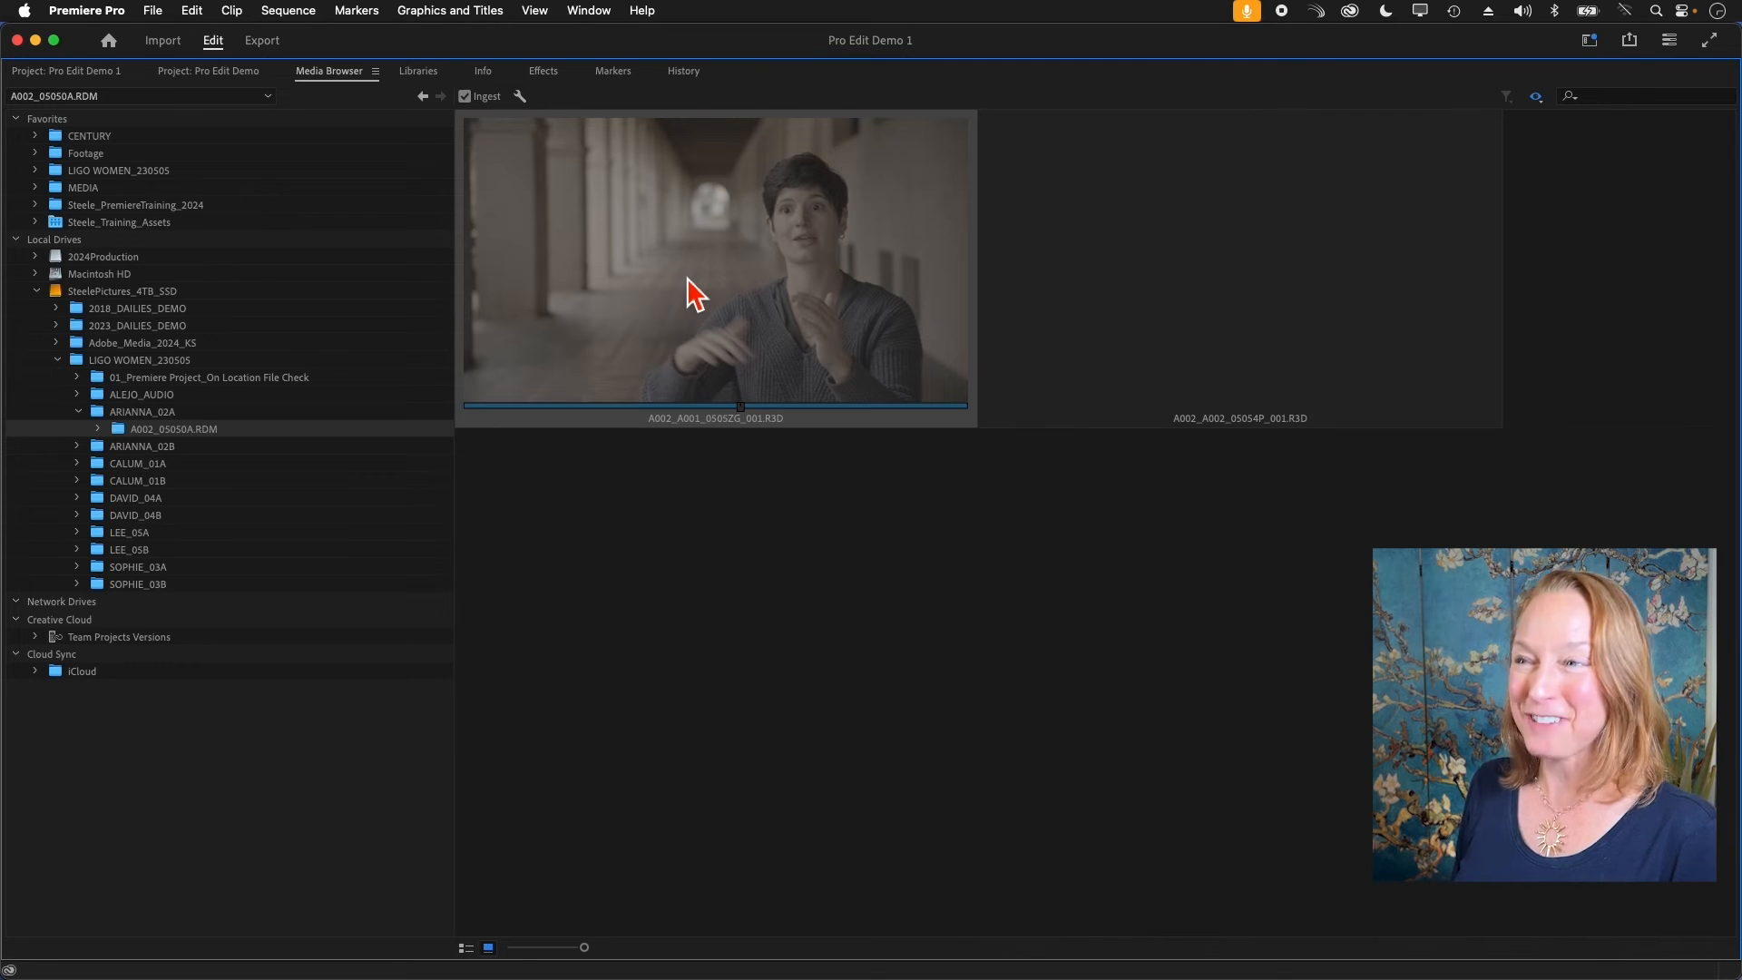
pyautogui.doubleClick(686, 278)
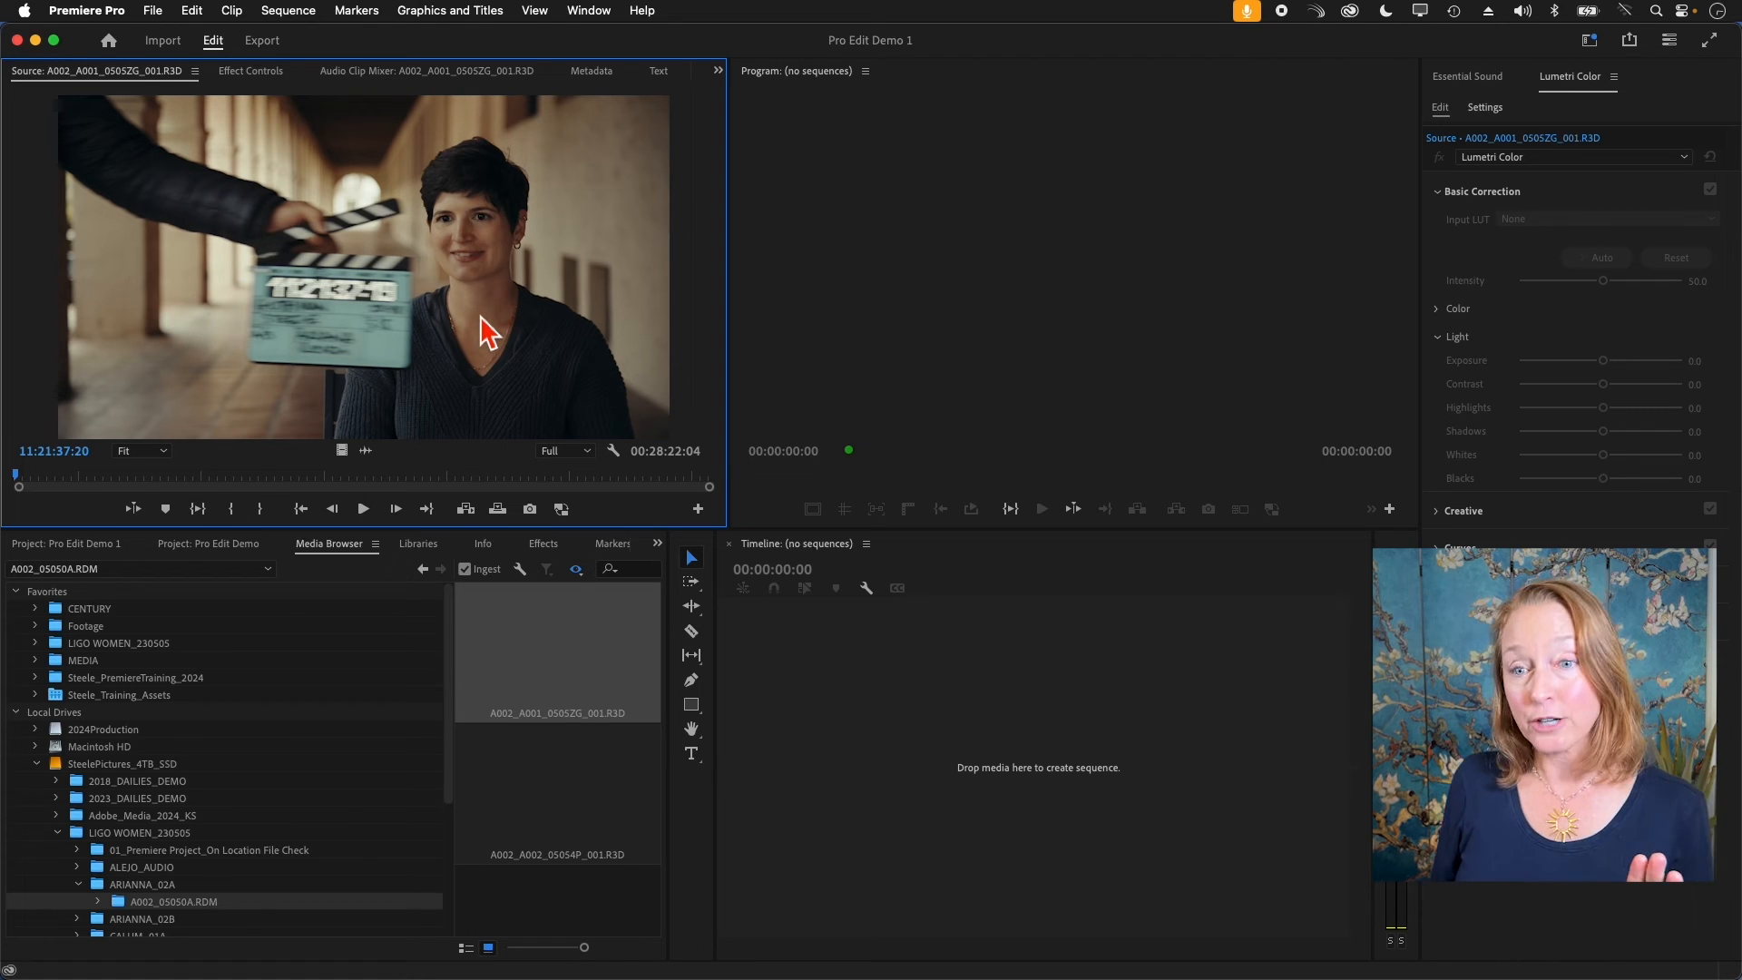
# View the bins of the Pro Edit Demo 1 project and scrub the source clip to 11:34:42:10.
pyautogui.click(80, 545)
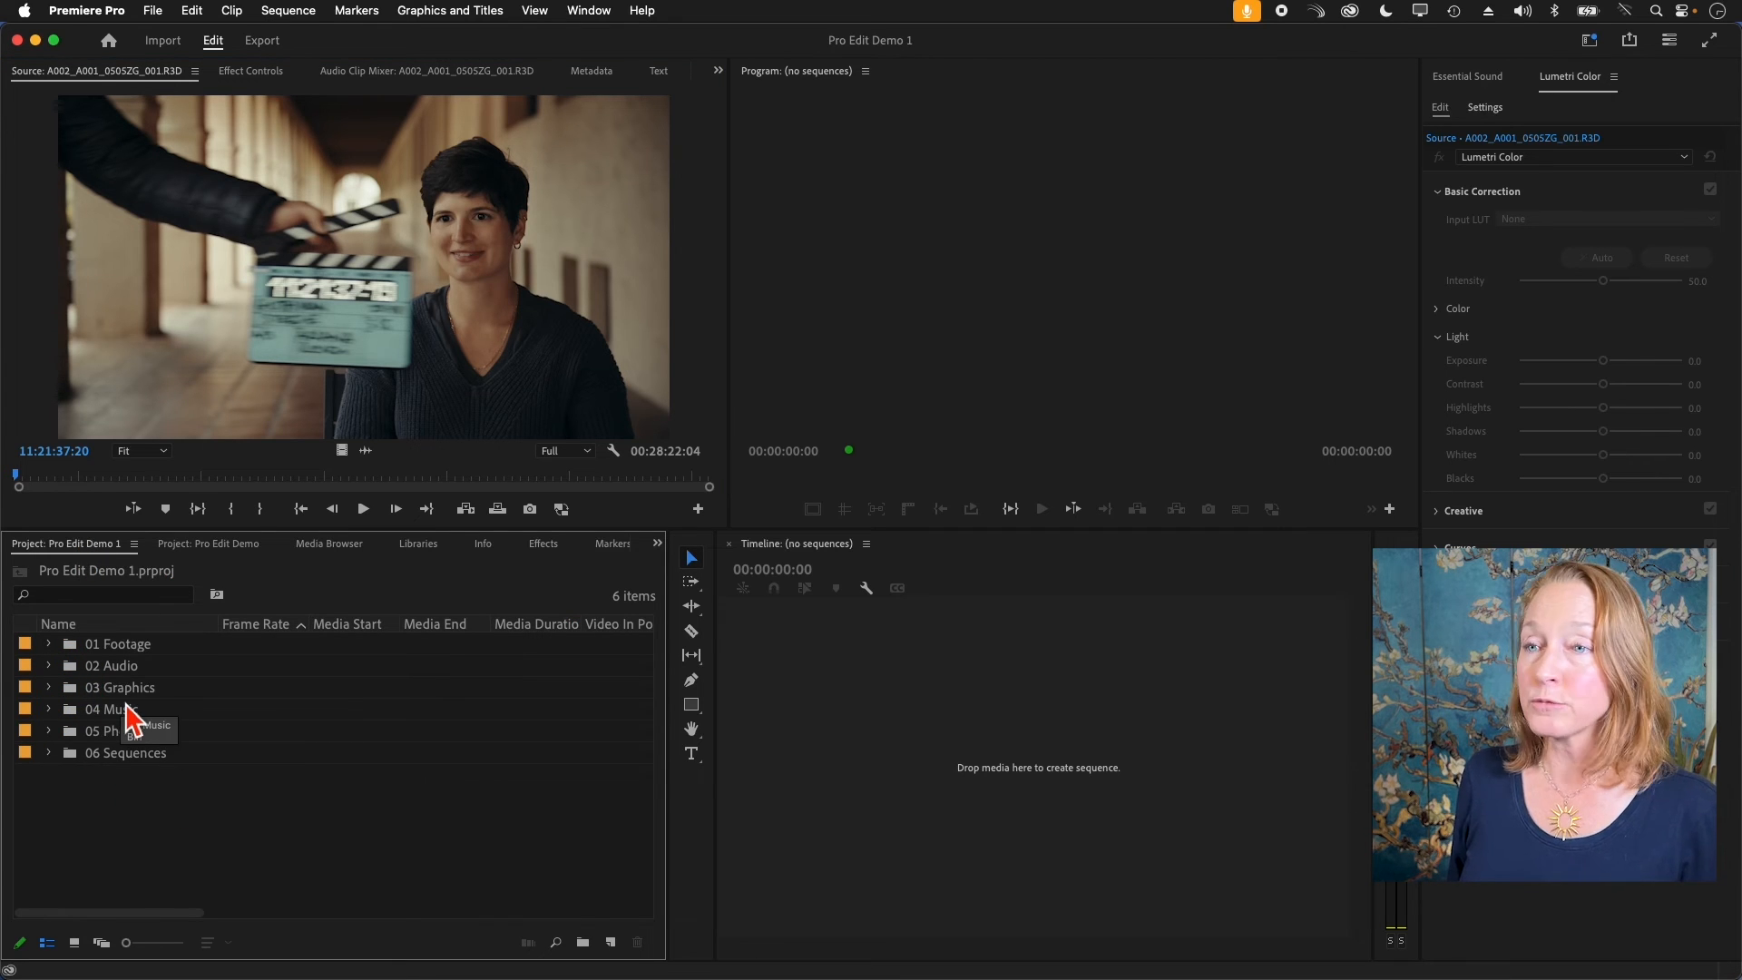
pyautogui.moveTo(369, 477)
pyautogui.mouseDown()
pyautogui.moveTo(406, 477)
pyautogui.moveTo(338, 479)
pyautogui.mouseUp()
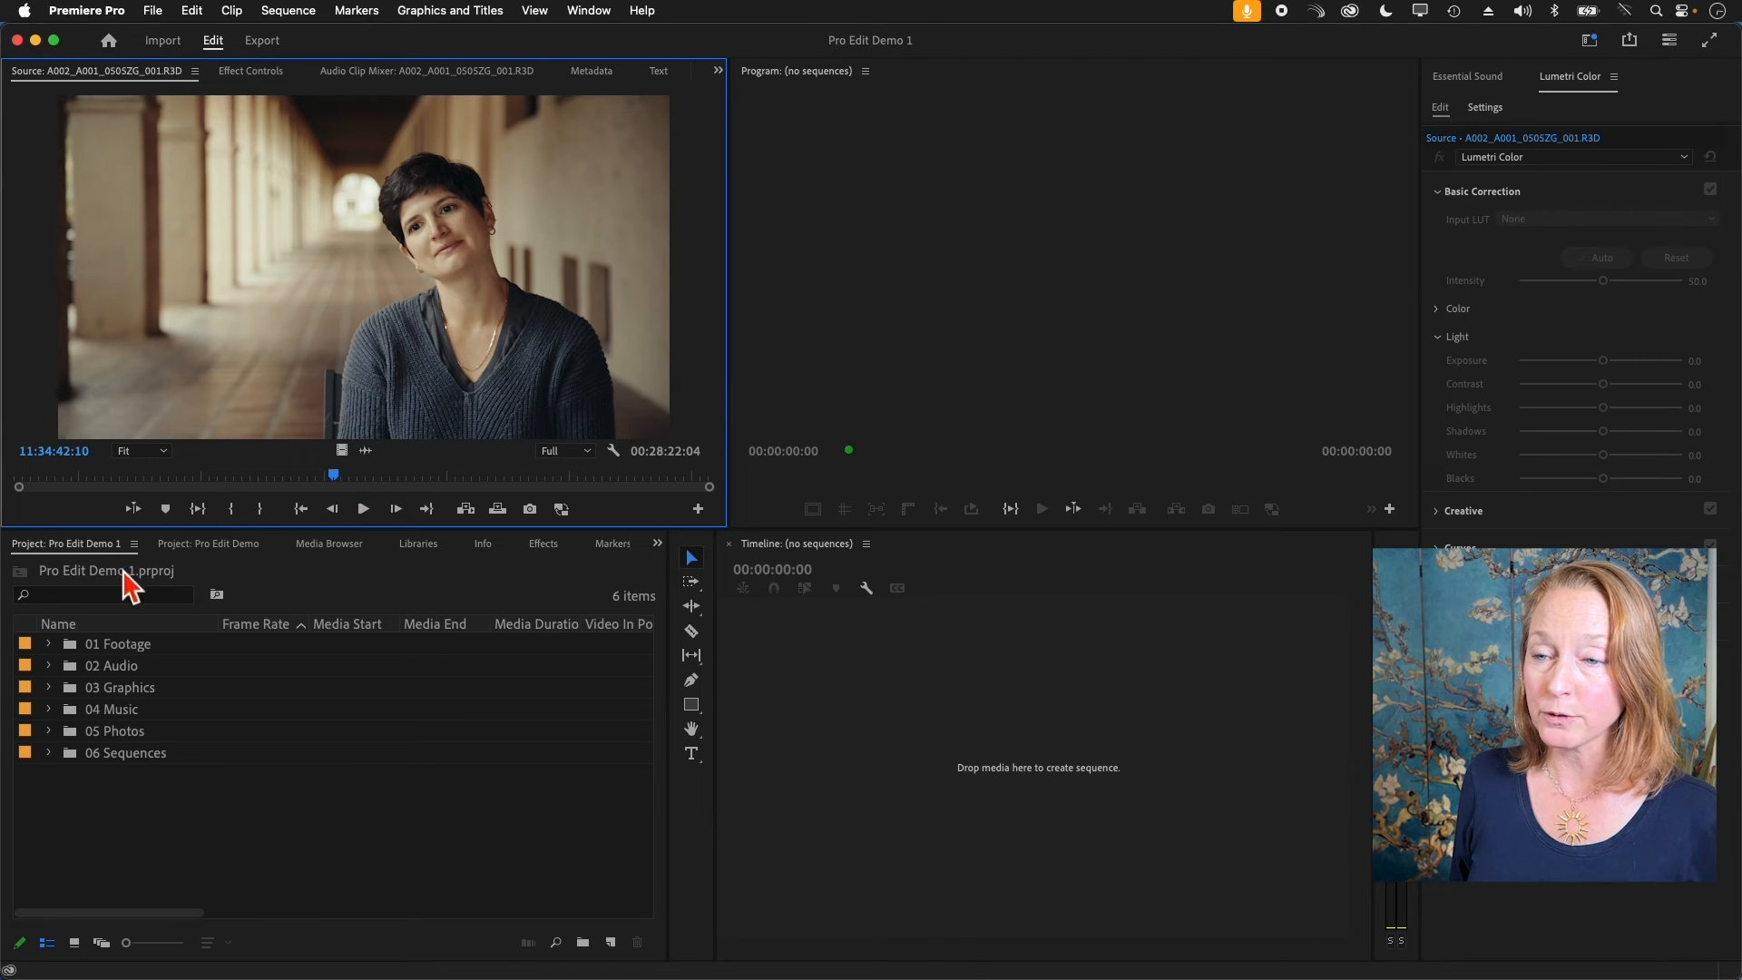
# Maximize the Media Browser and view the available actions for the A002_05050A.RDM folder, dismissing them without importing.
pyautogui.click(320, 546)
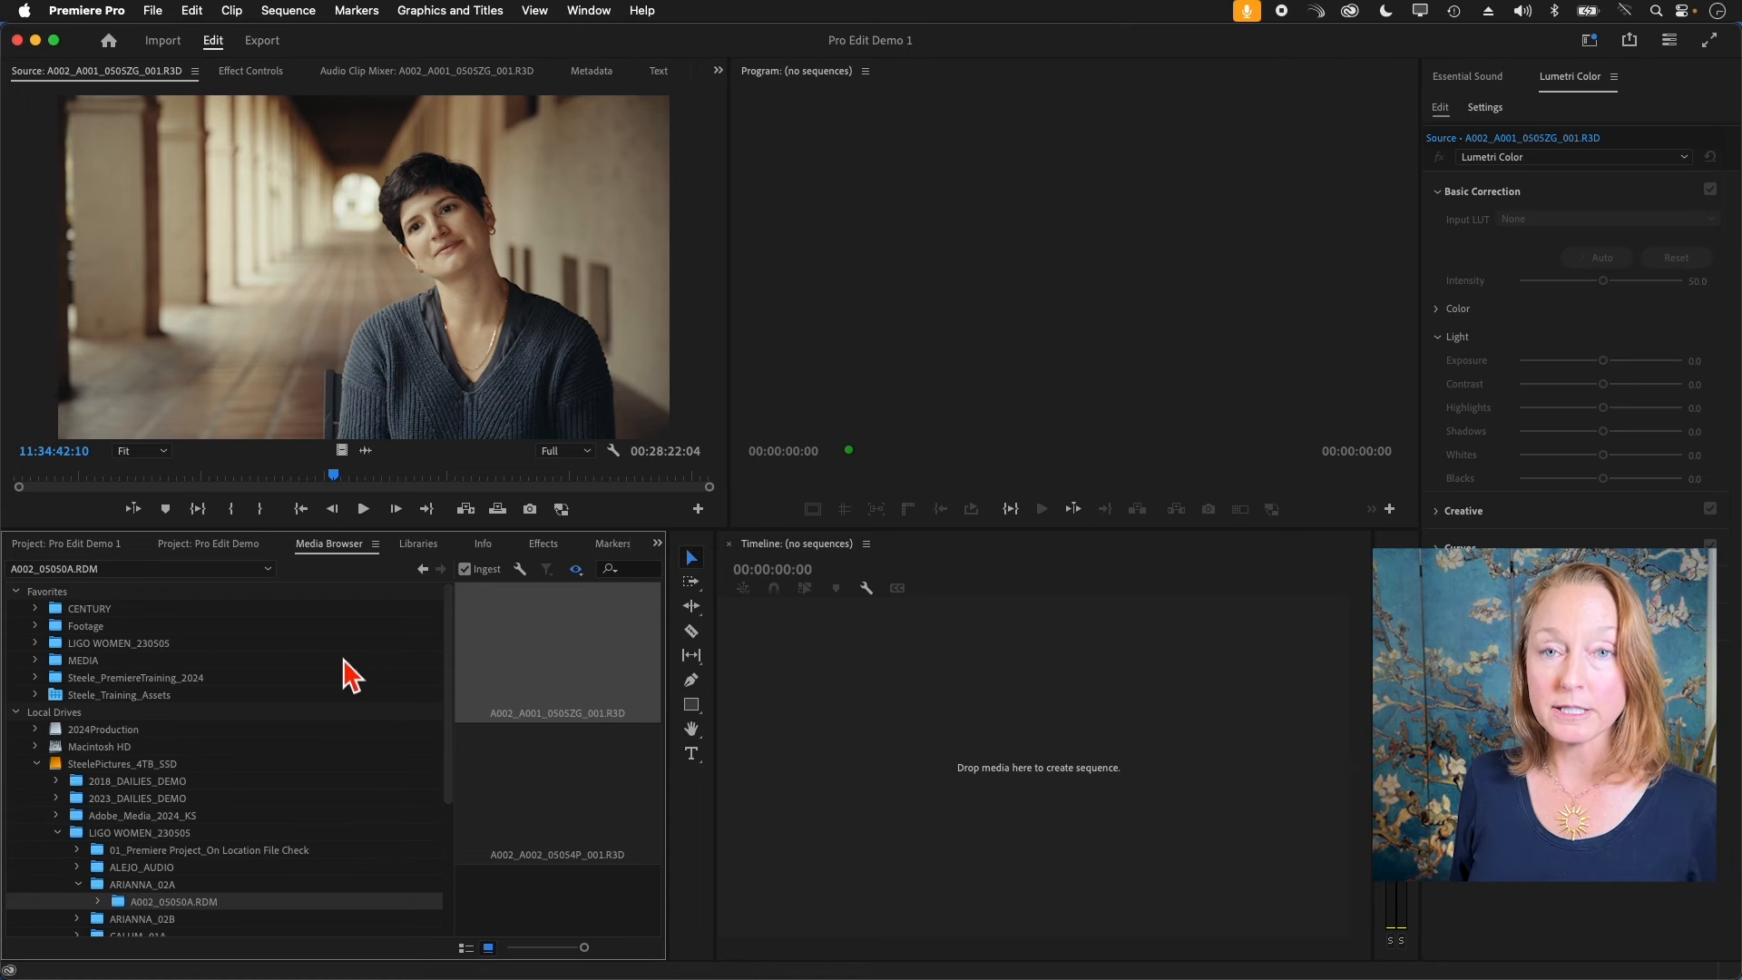
pyautogui.press('`')
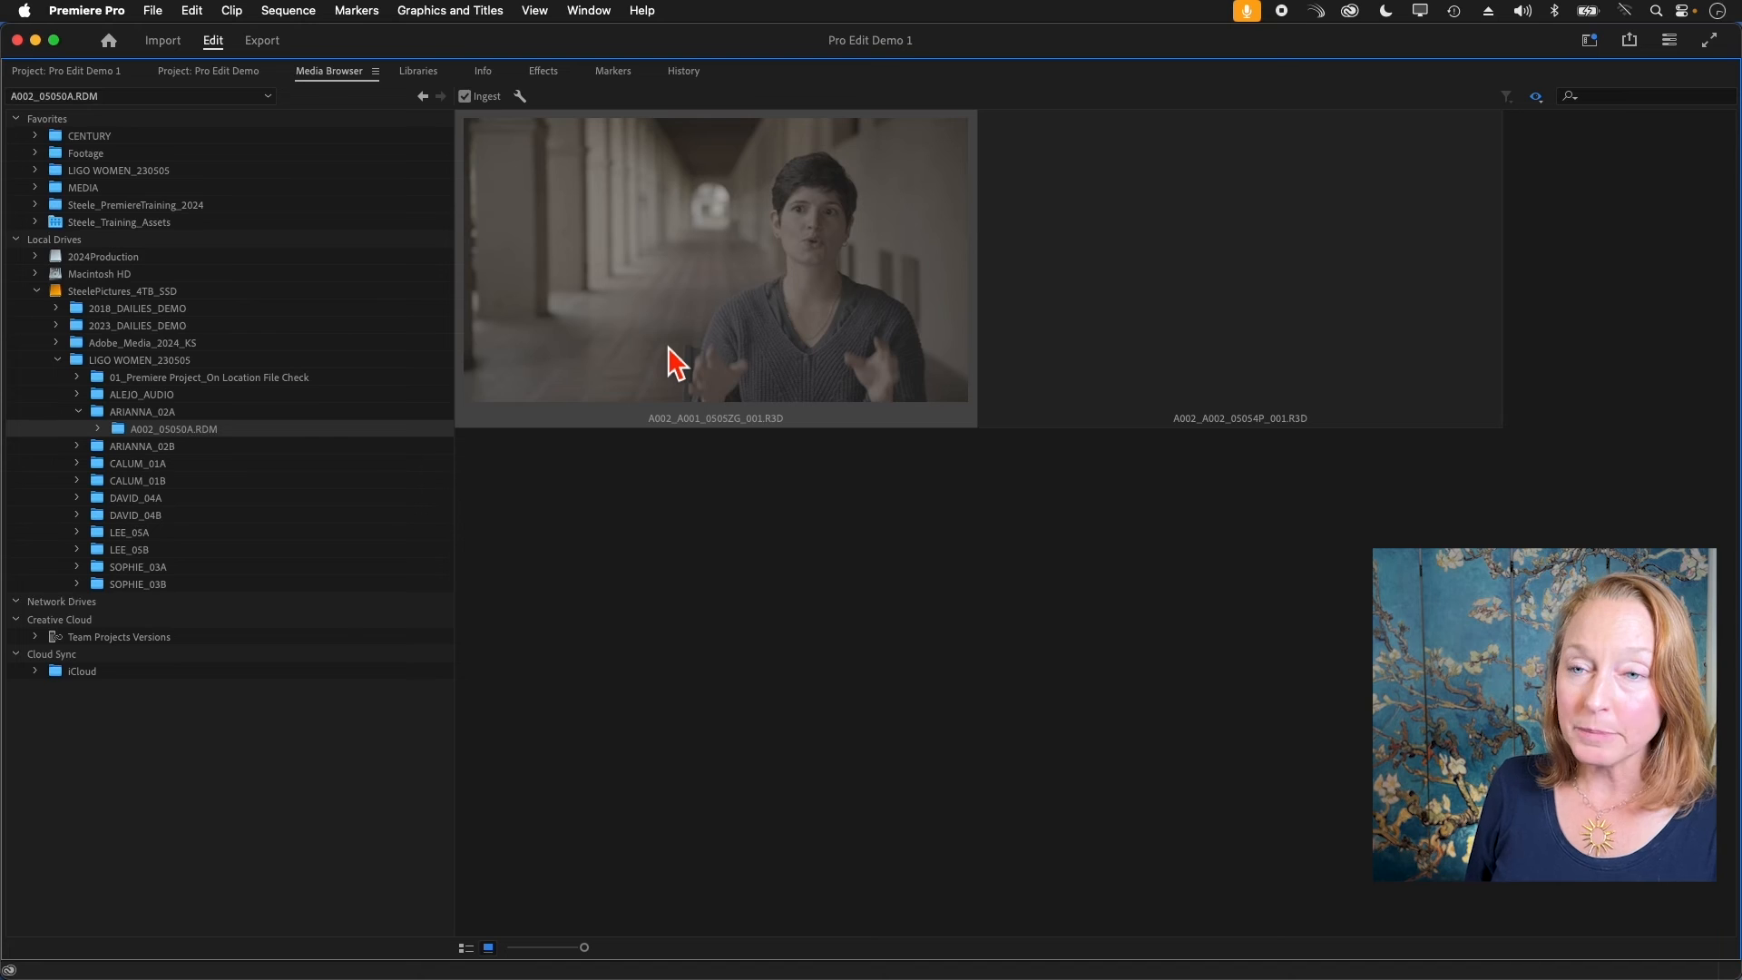
pyautogui.rightClick(120, 433)
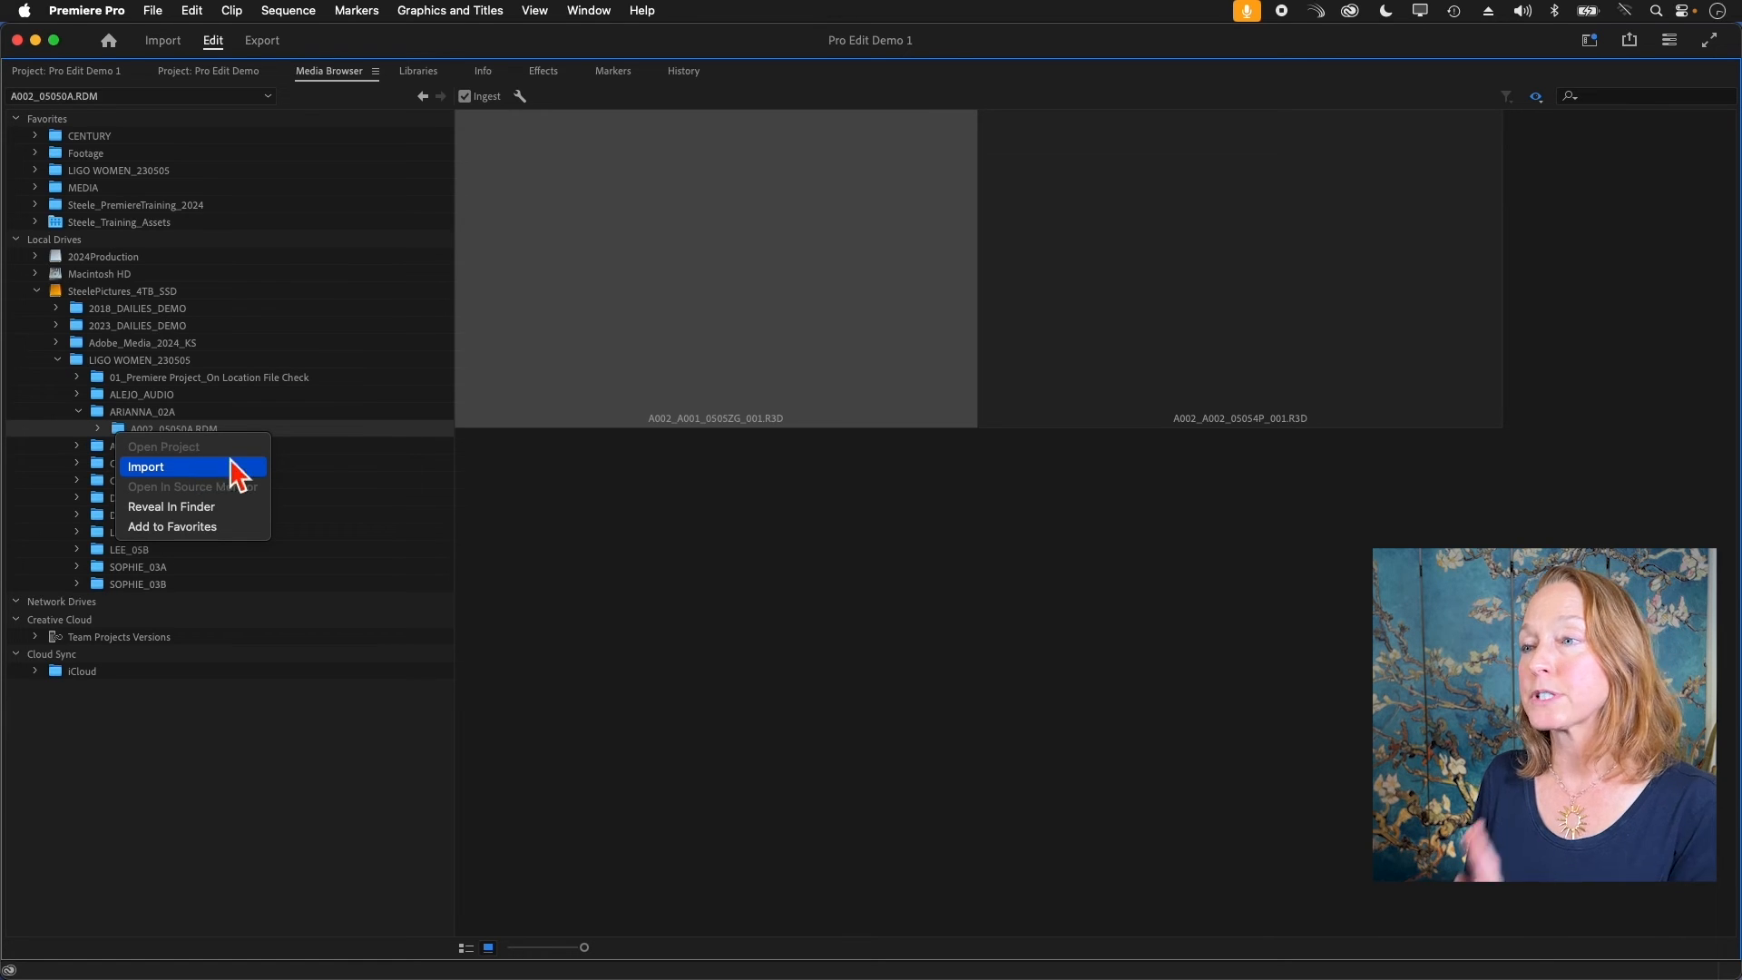
pyautogui.click(777, 472)
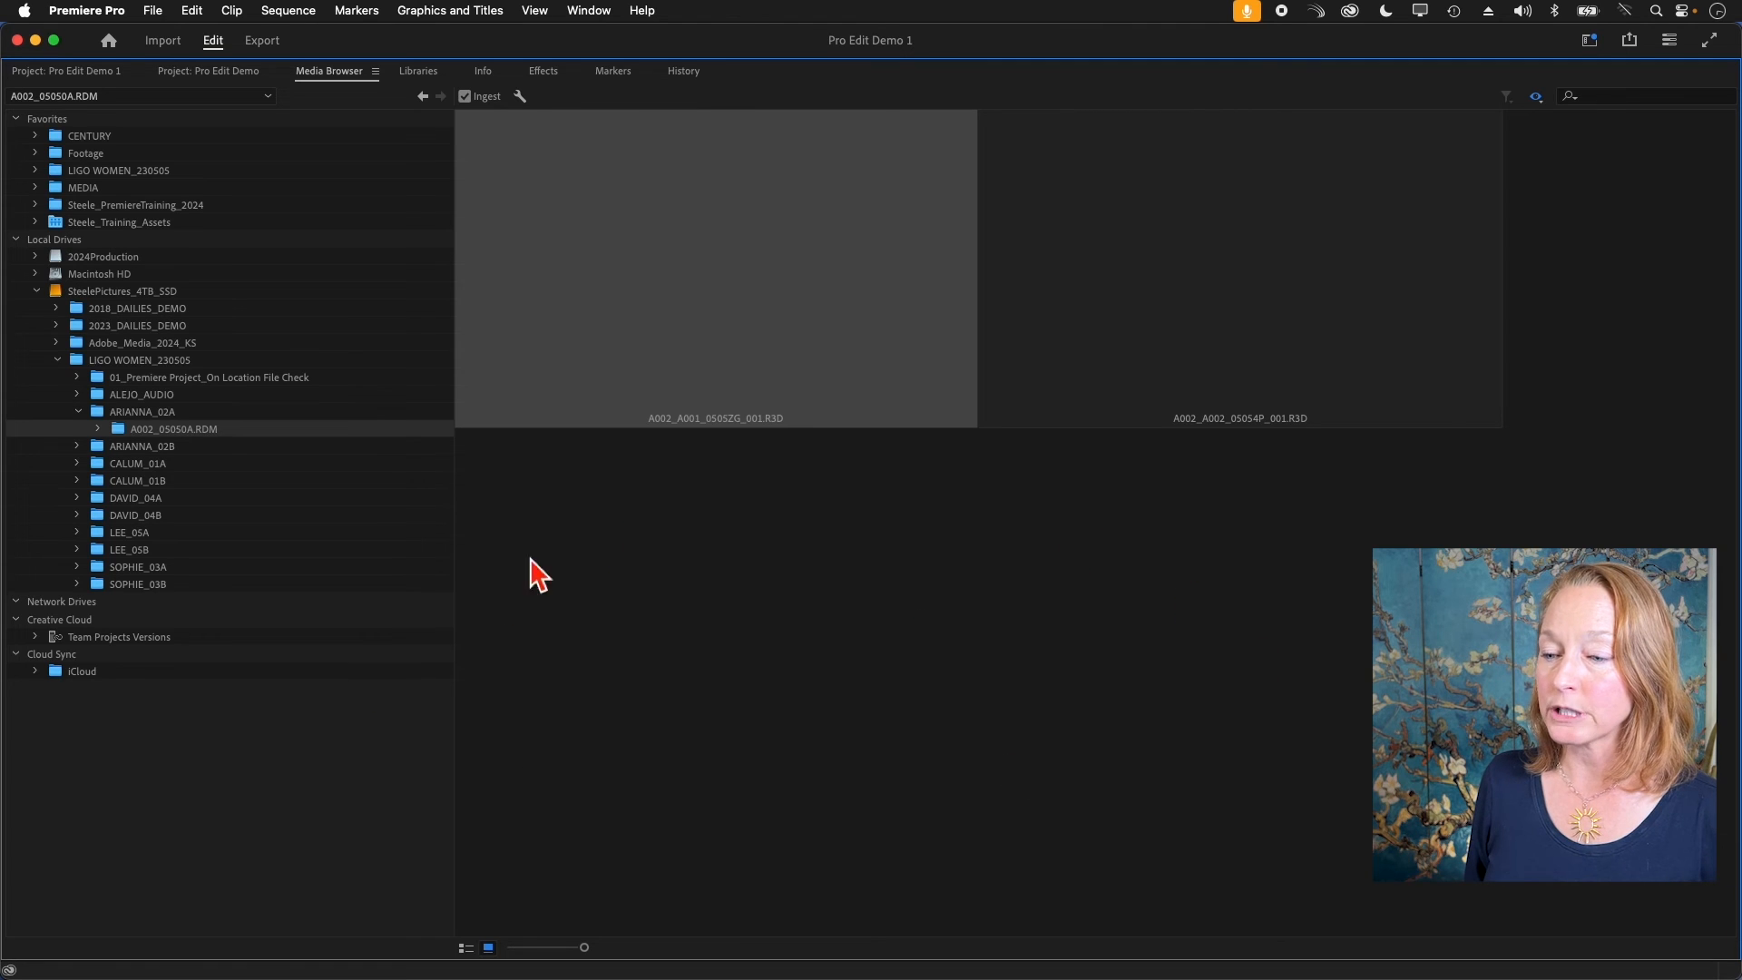
# Compare the list and thumbnail views of the A002_05050A.RDM clips, leaving the Media Browser in list view.
pyautogui.click(467, 948)
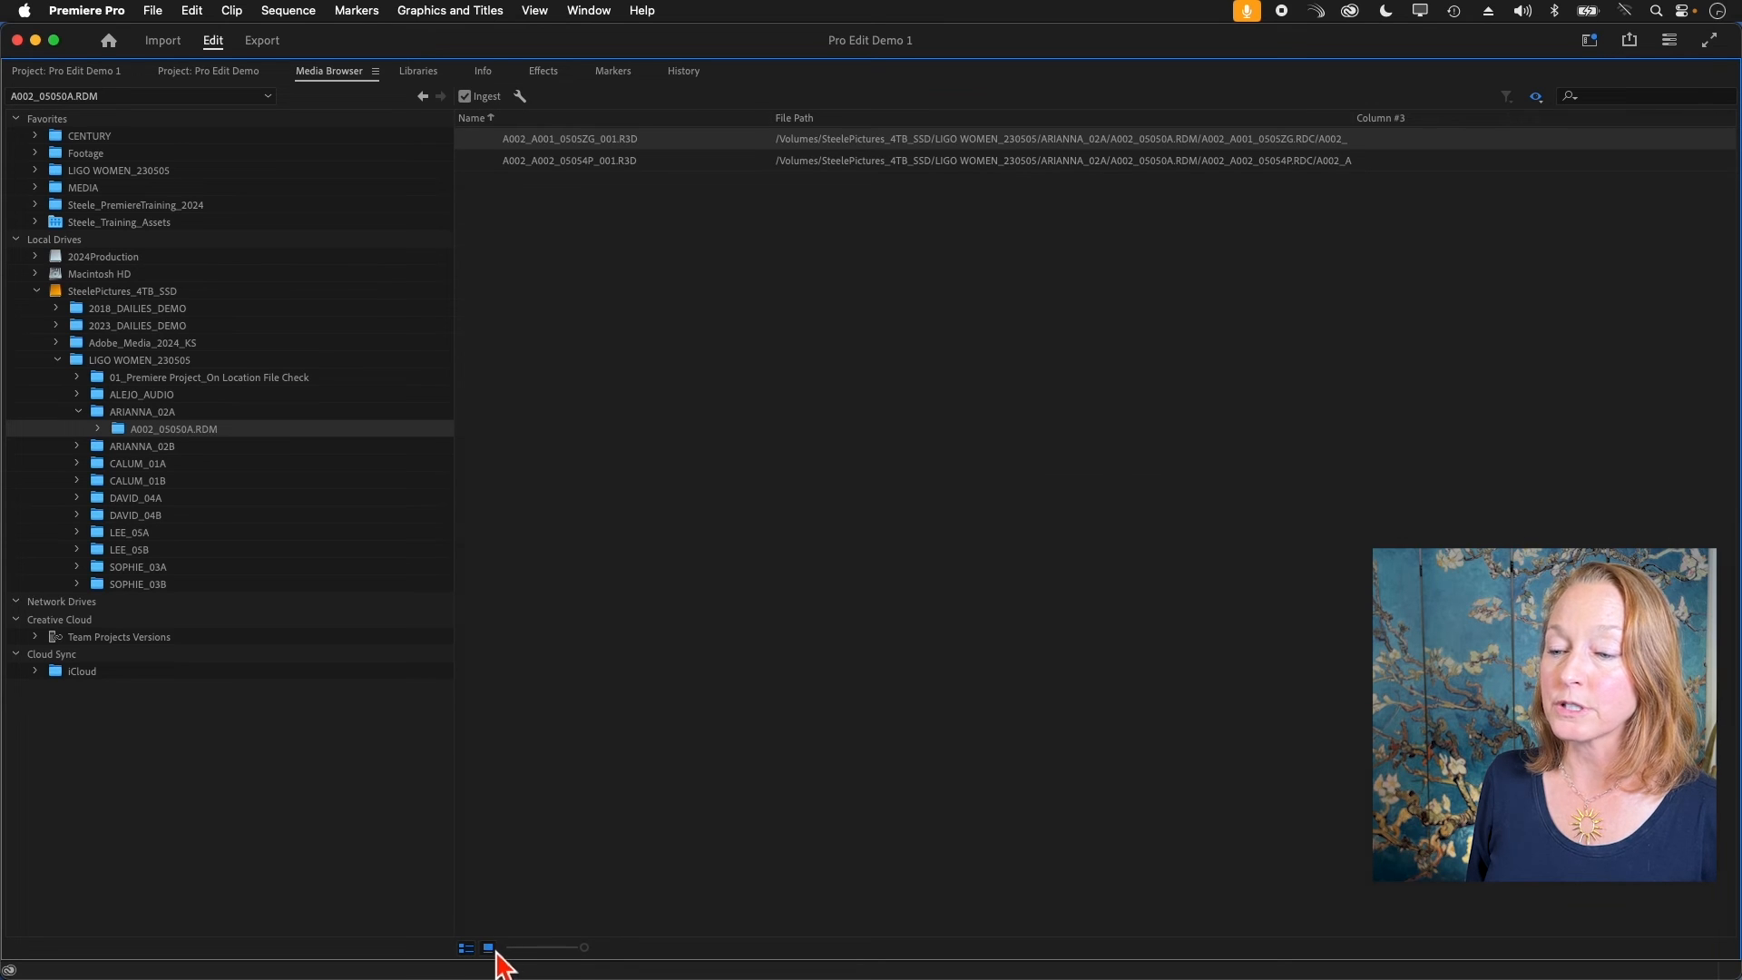
pyautogui.click(490, 949)
pyautogui.click(466, 949)
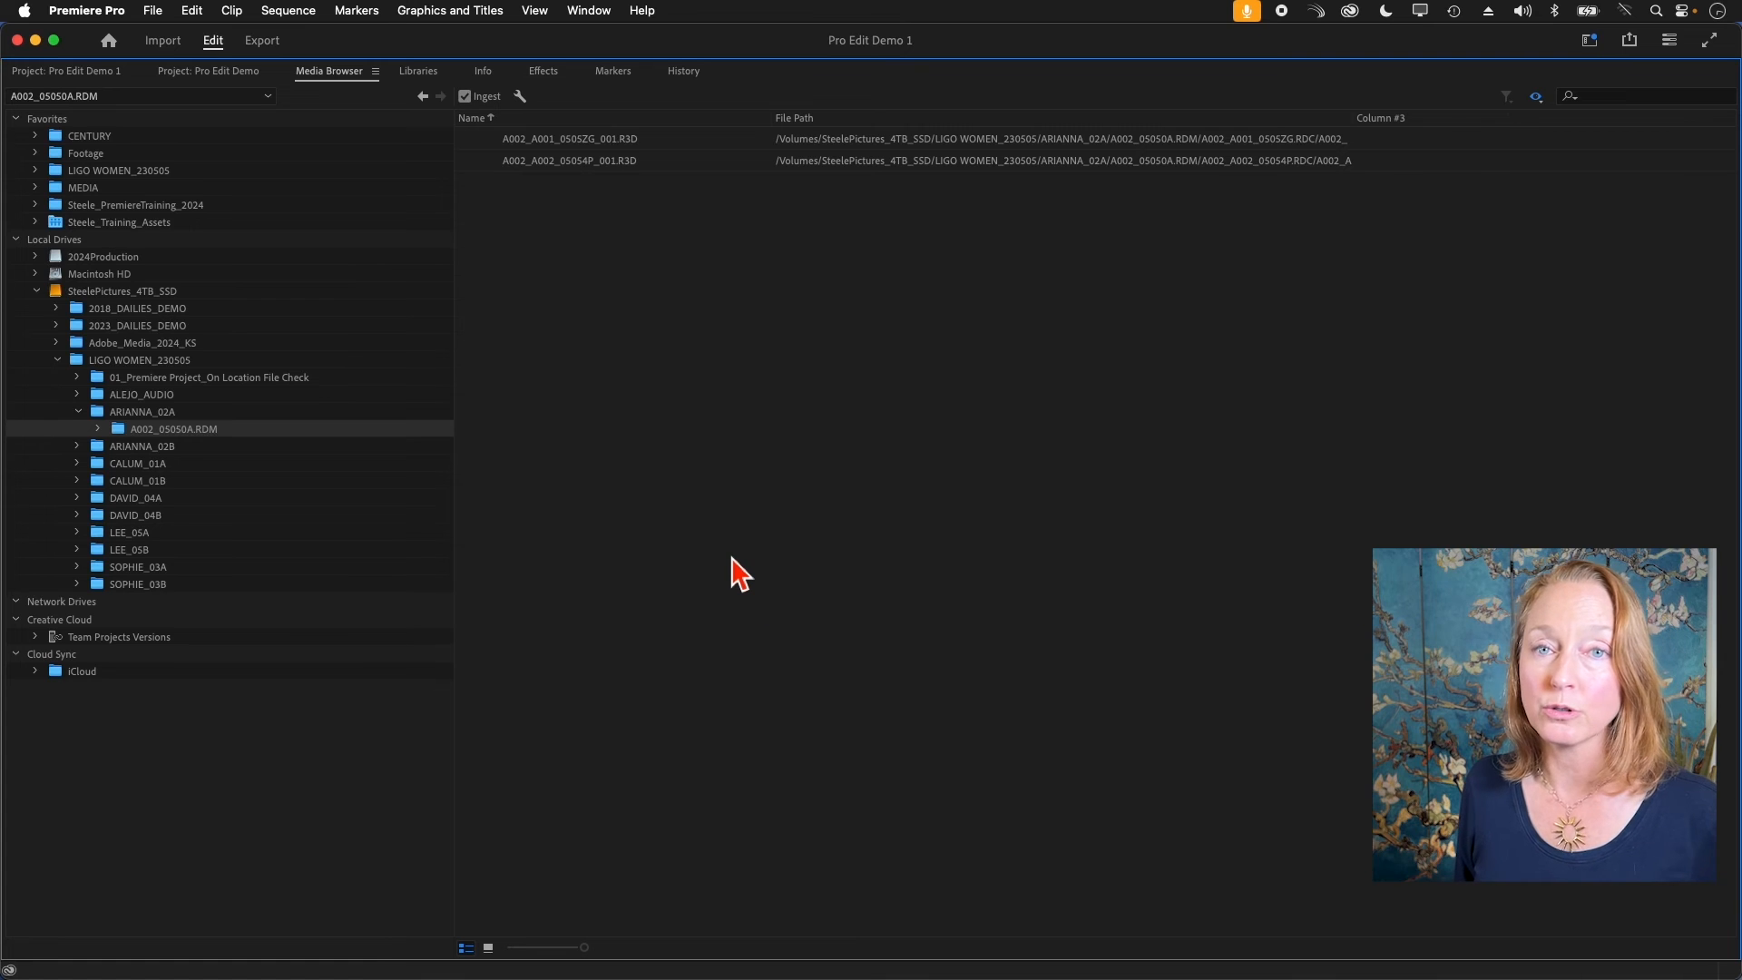
# Select both A002_05050A.RDM clips and create a bin inside 01 Footage named with the interviewee's first name followed by "Interview".
pyautogui.press('super+a')
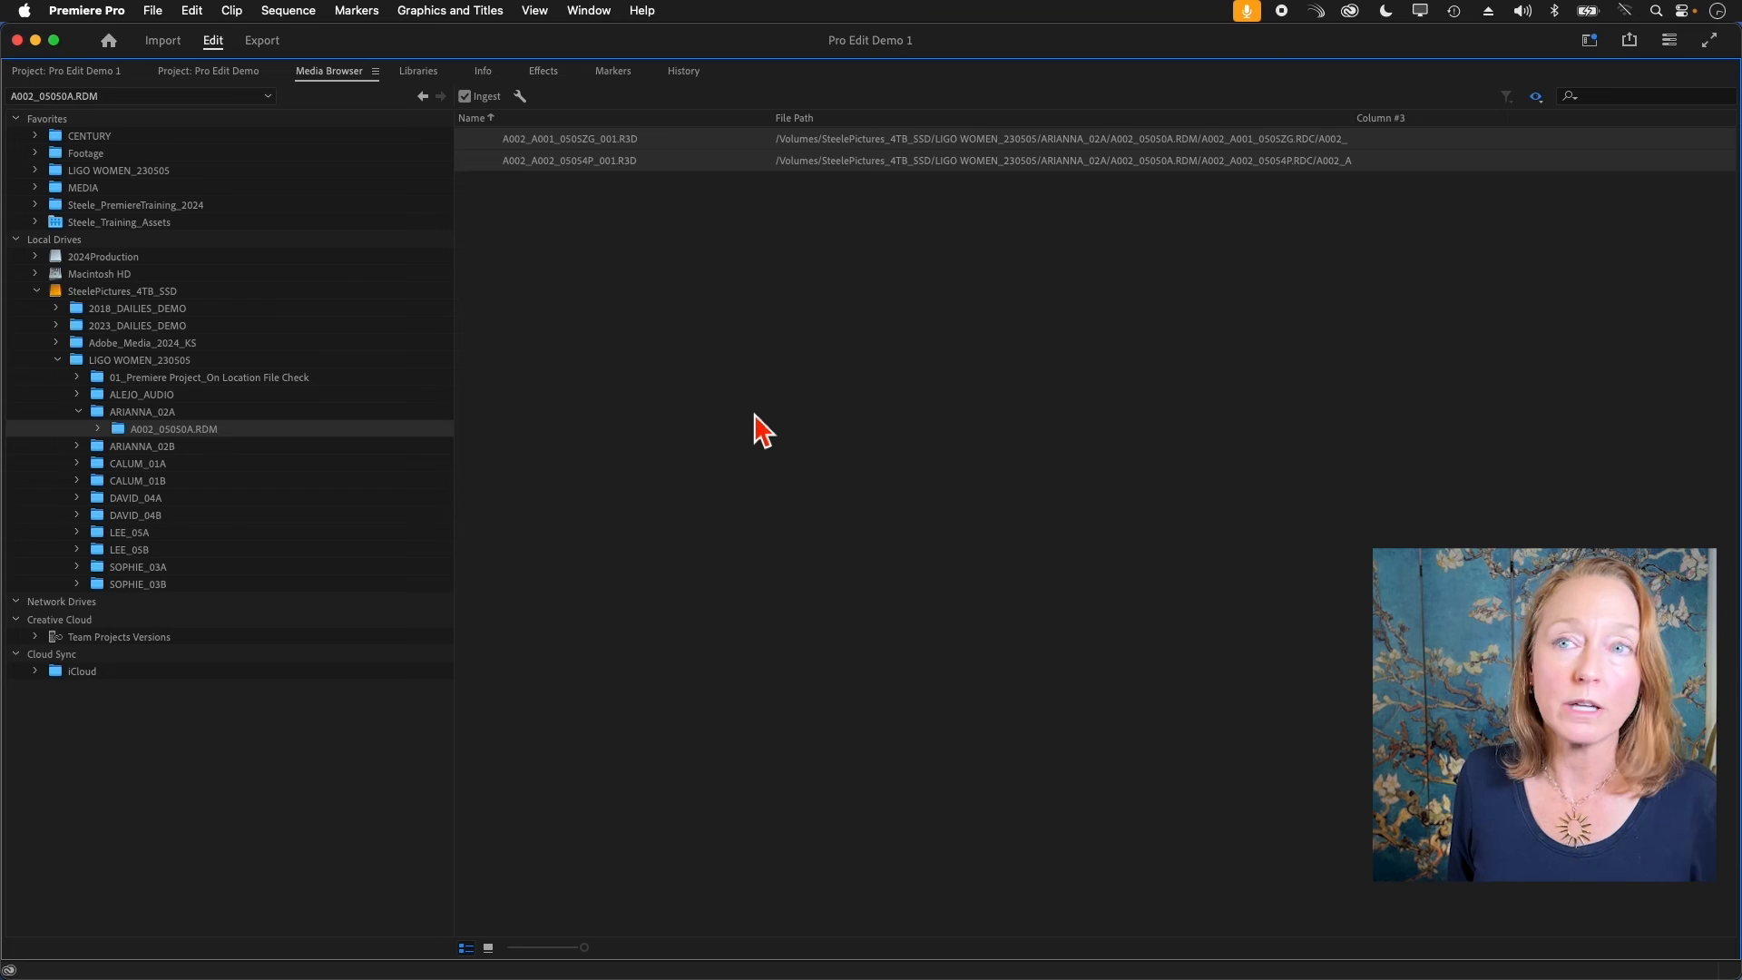
pyautogui.click(71, 72)
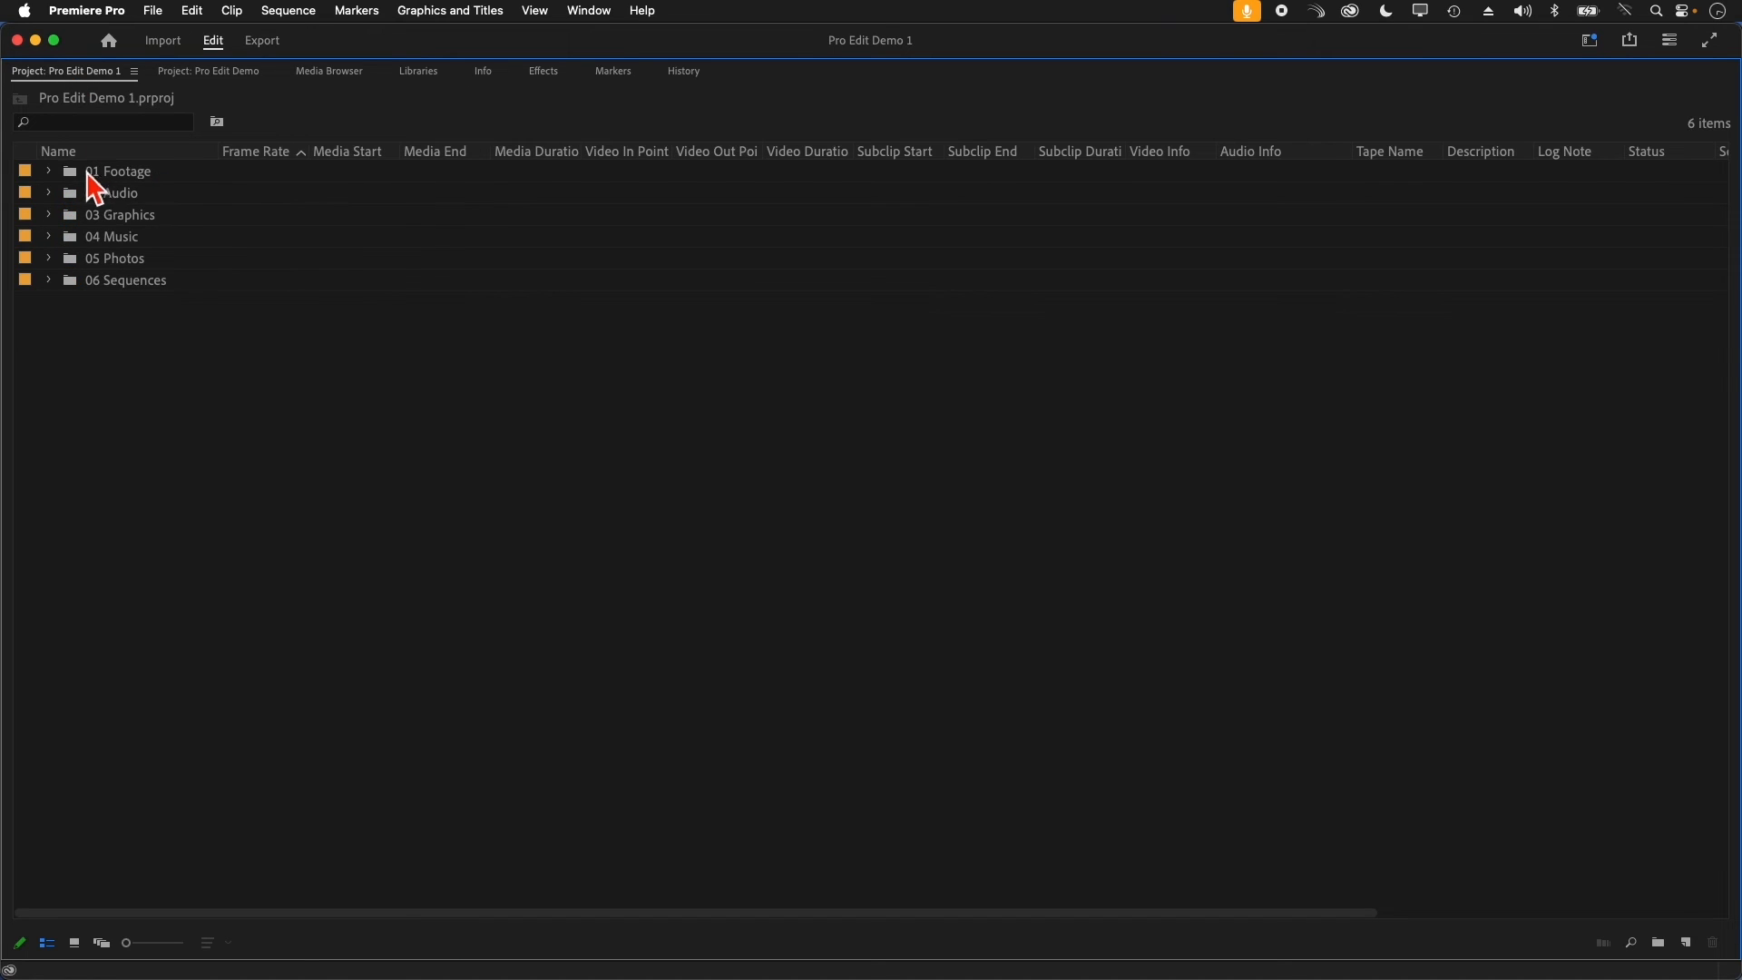
pyautogui.click(88, 174)
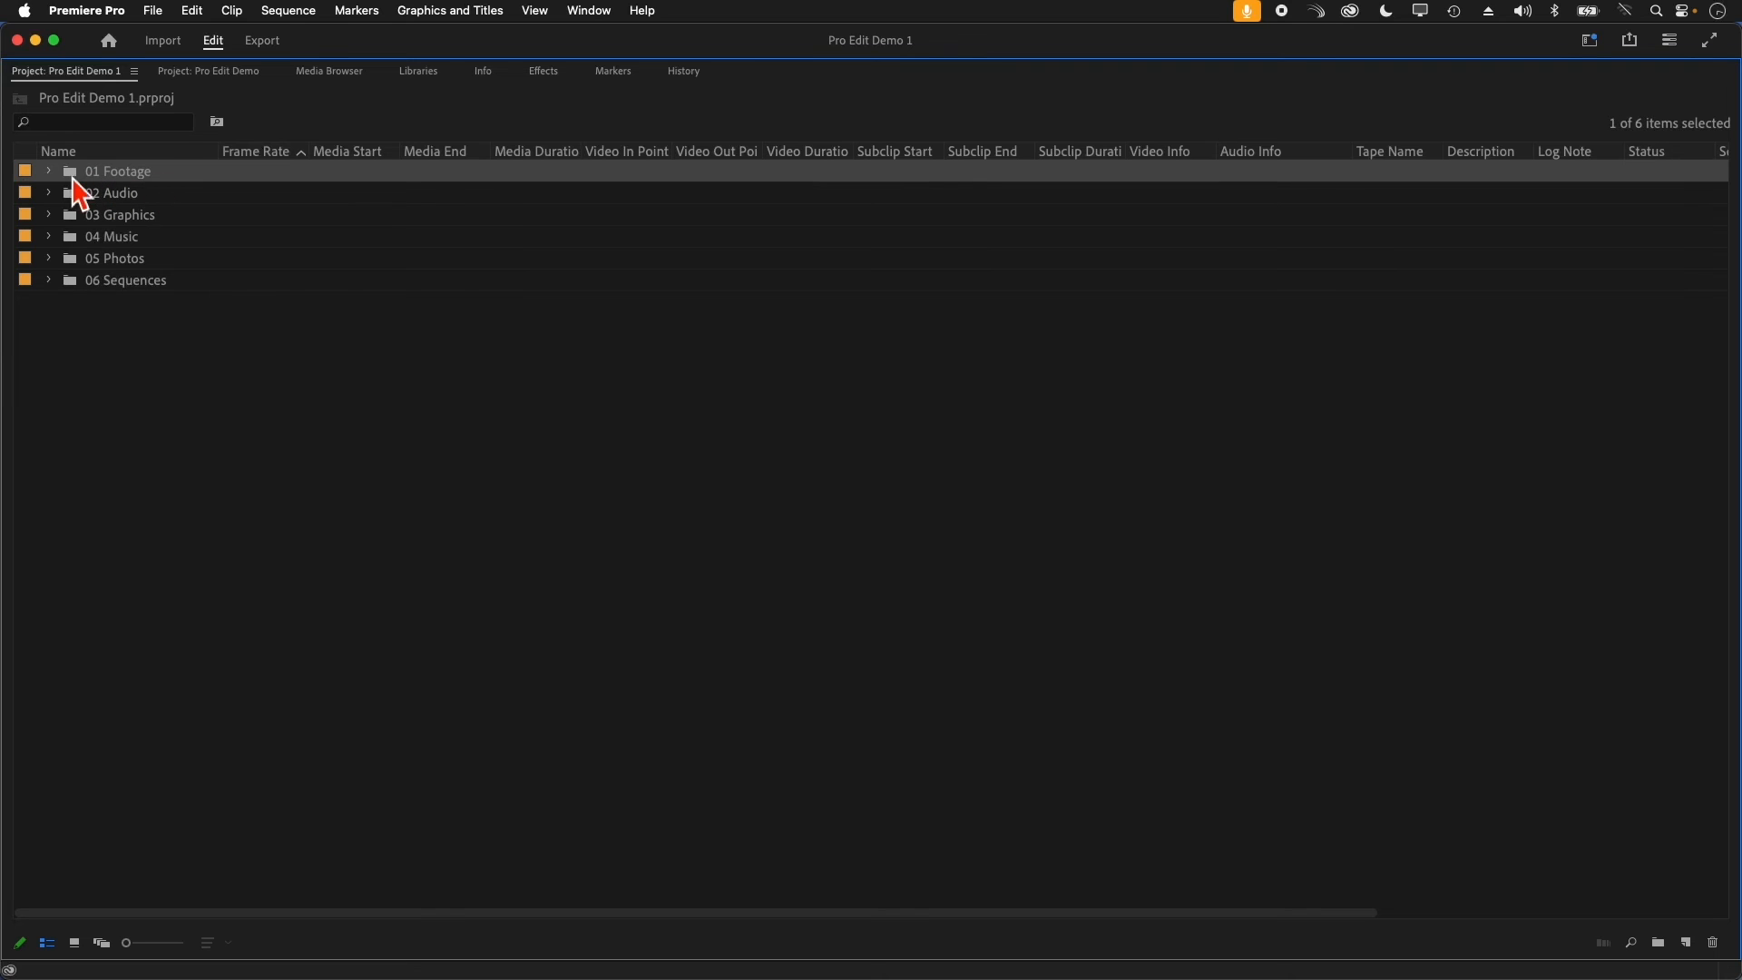
pyautogui.click(49, 172)
pyautogui.rightClick(84, 188)
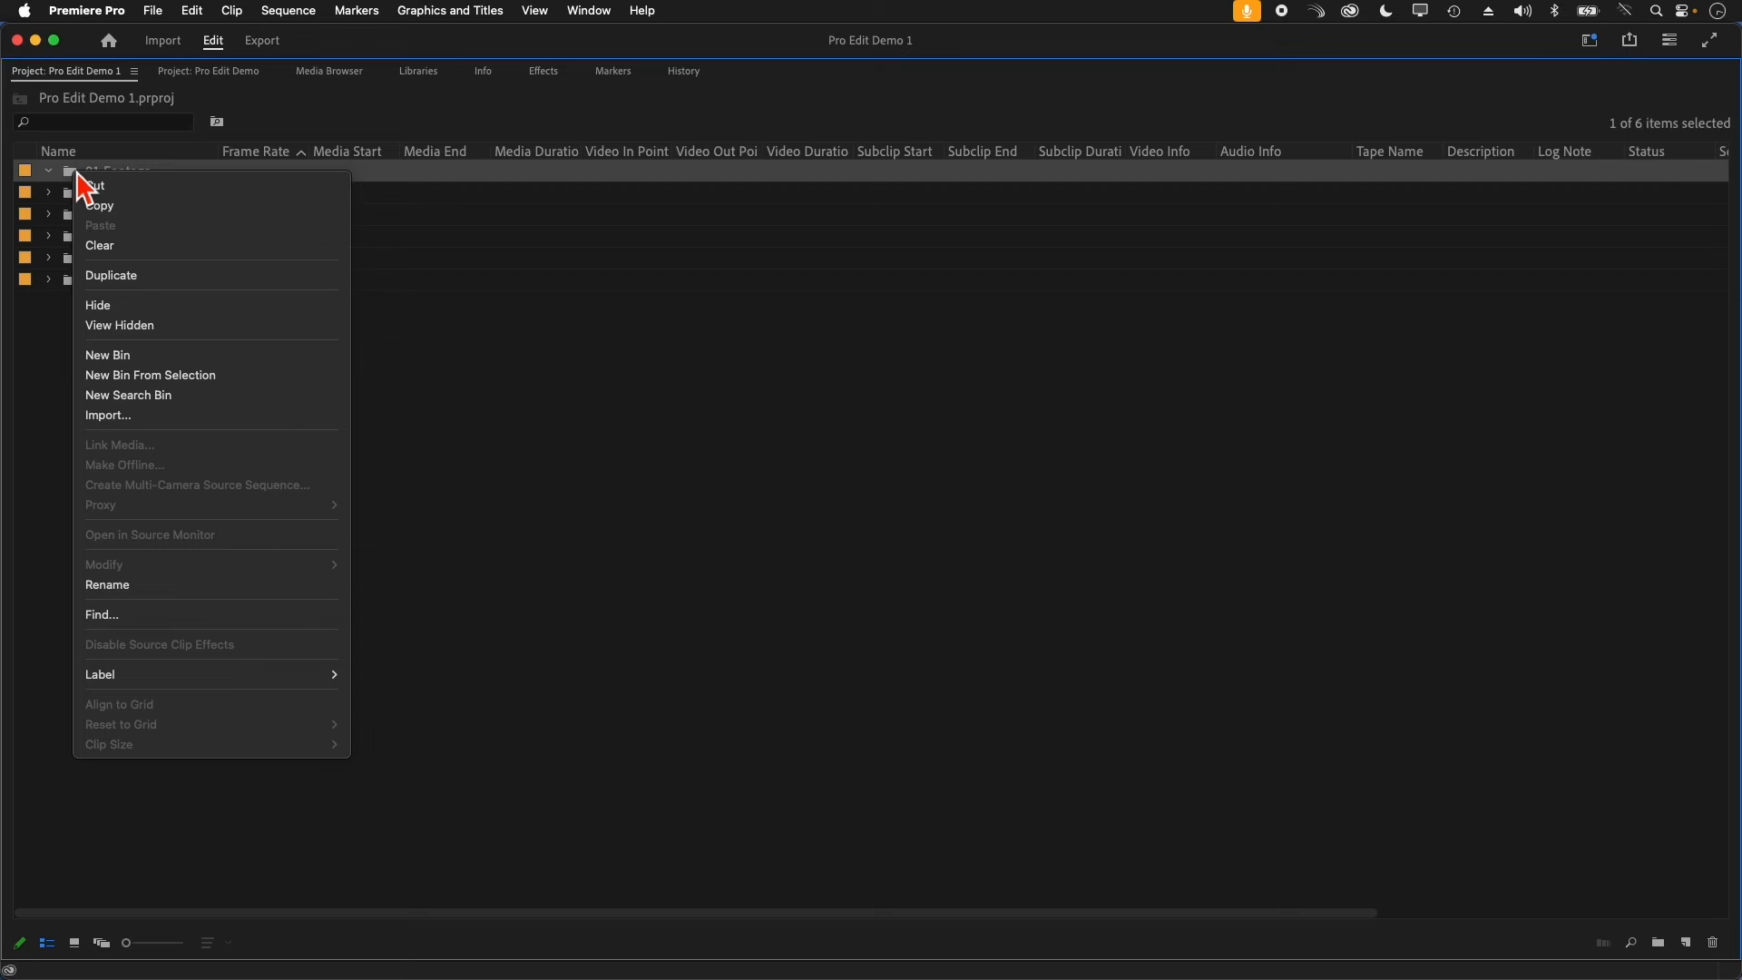
pyautogui.click(188, 363)
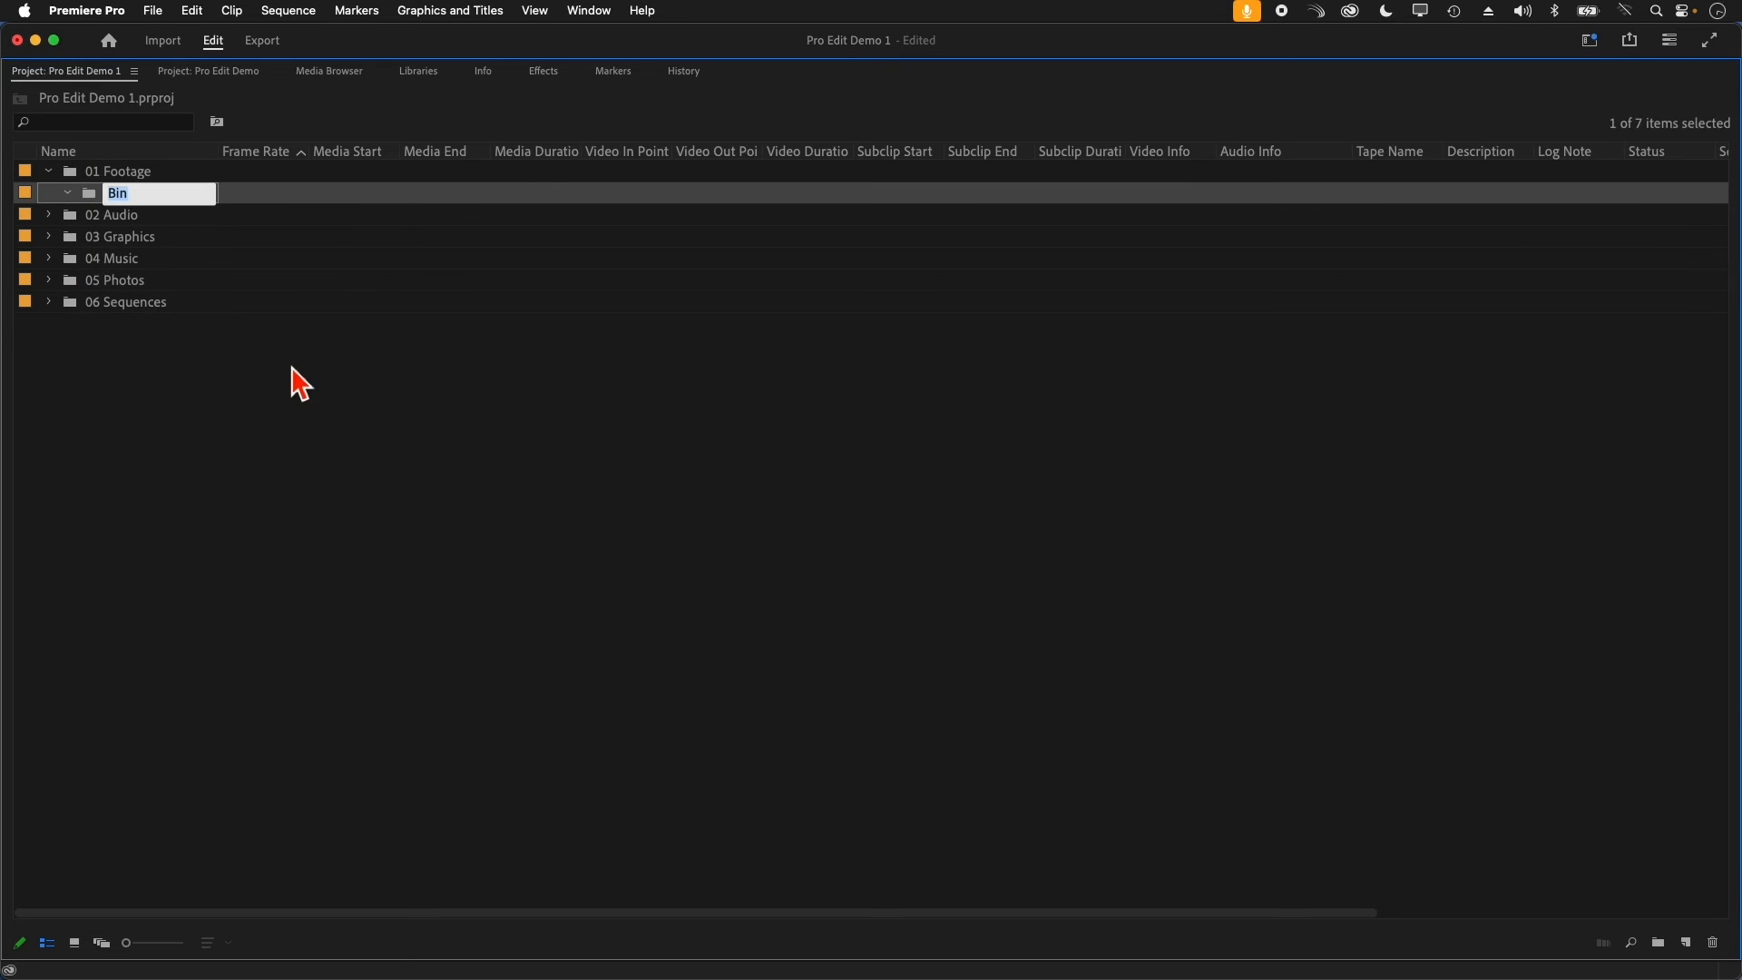
pyautogui.write('Arianna In')
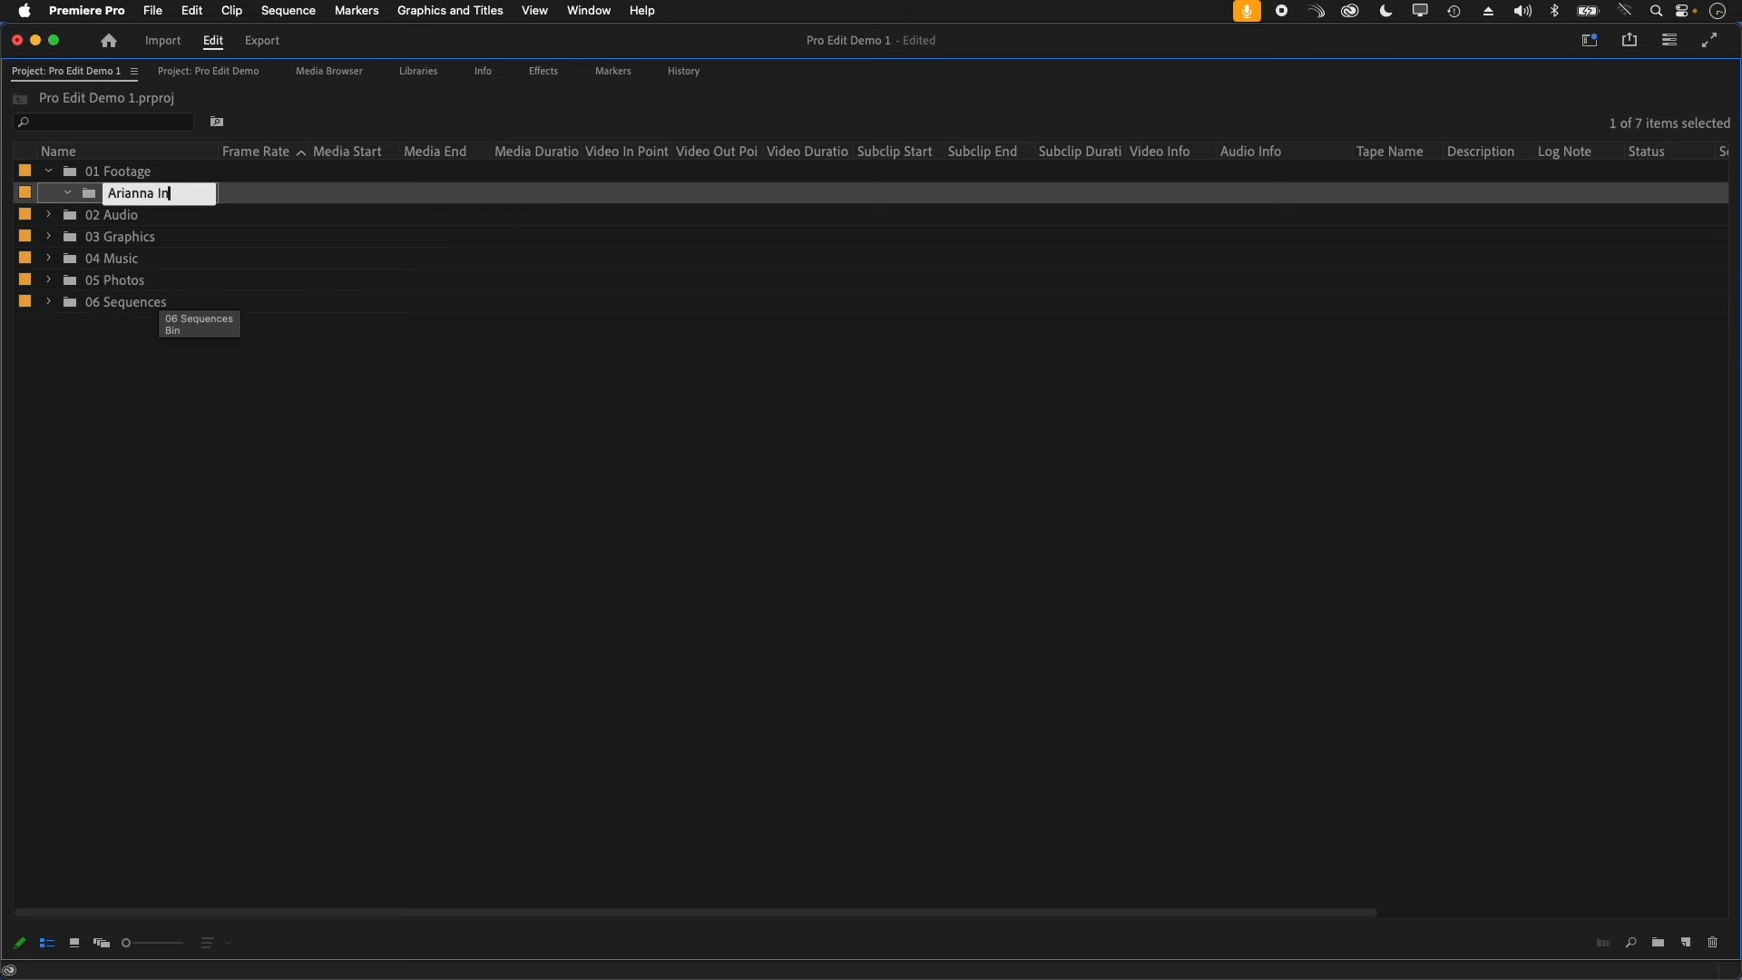
pyautogui.write('terview')
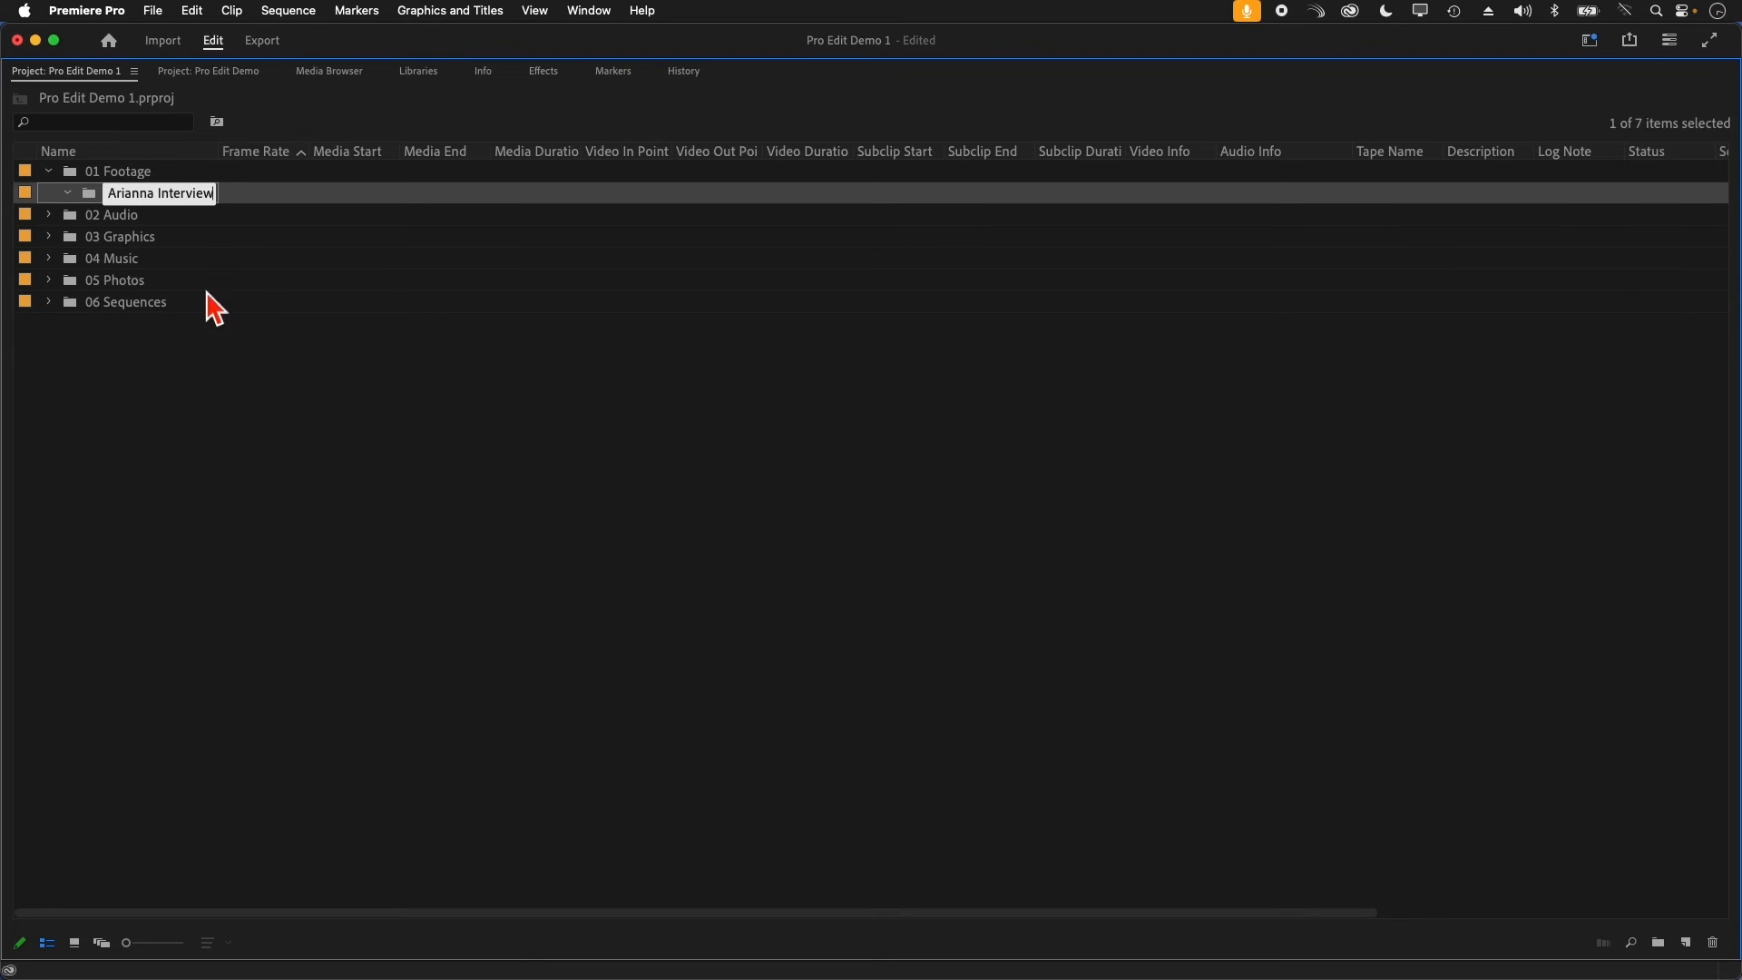
pyautogui.click(424, 305)
# Import the two selected A002_05050A.RDM clips into the interview bin inside 01 Footage.
pyautogui.click(196, 210)
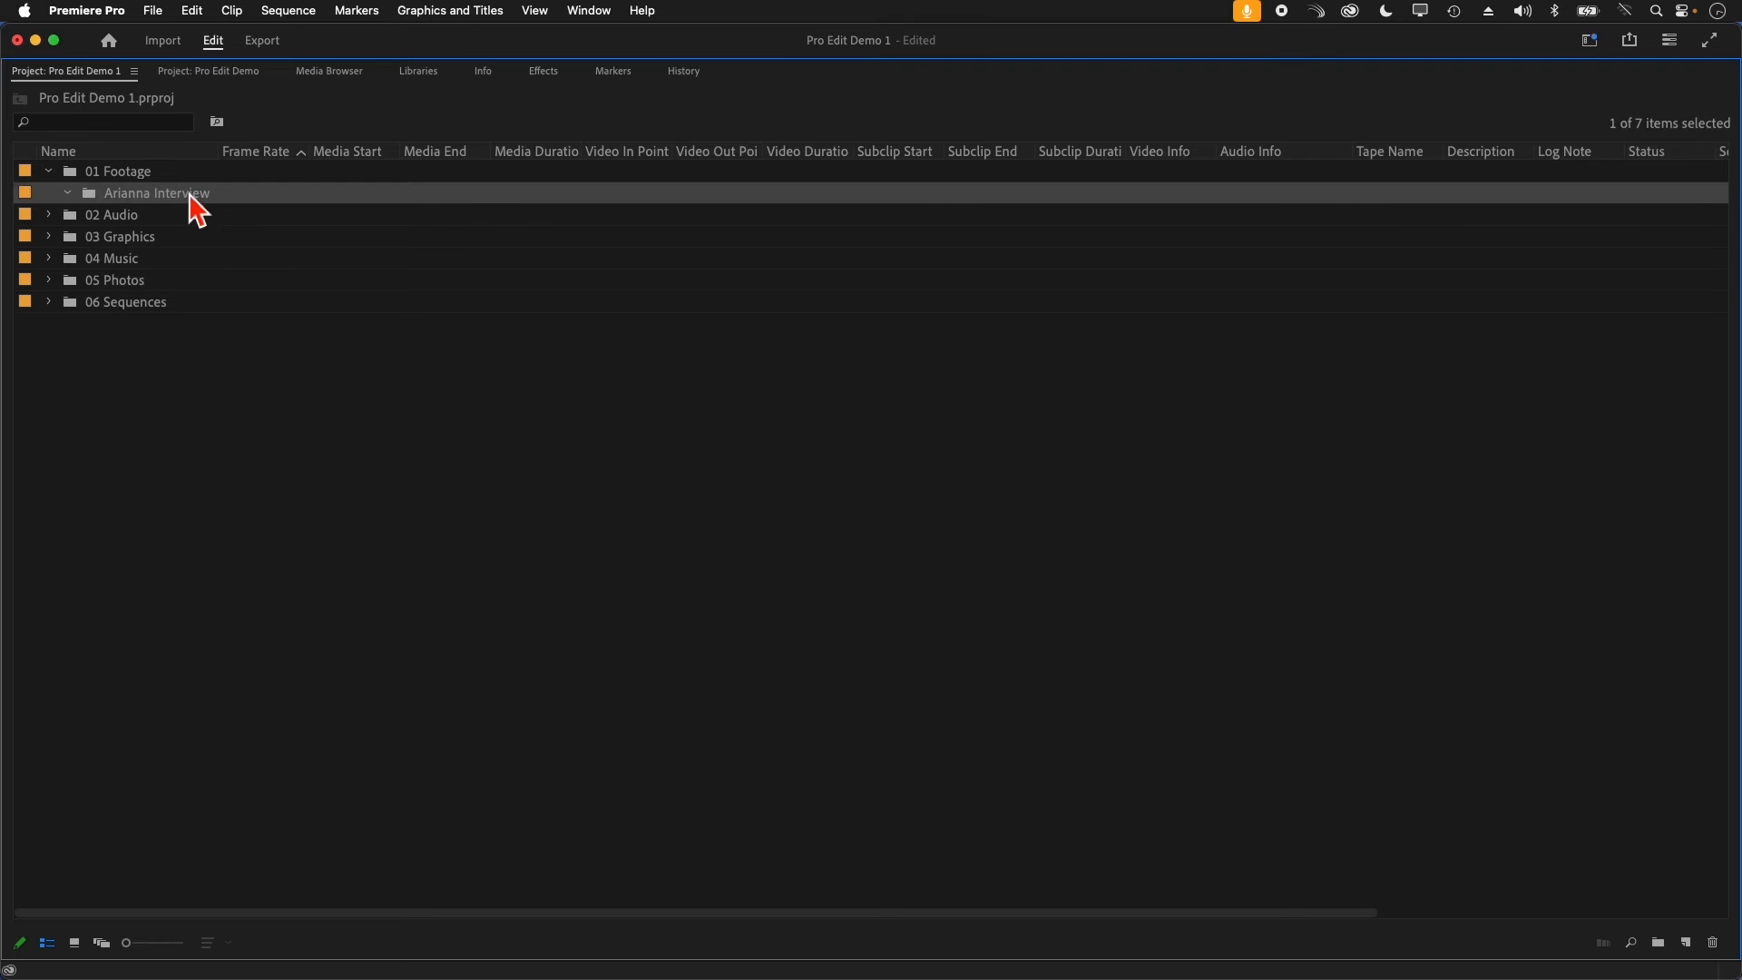
pyautogui.click(335, 76)
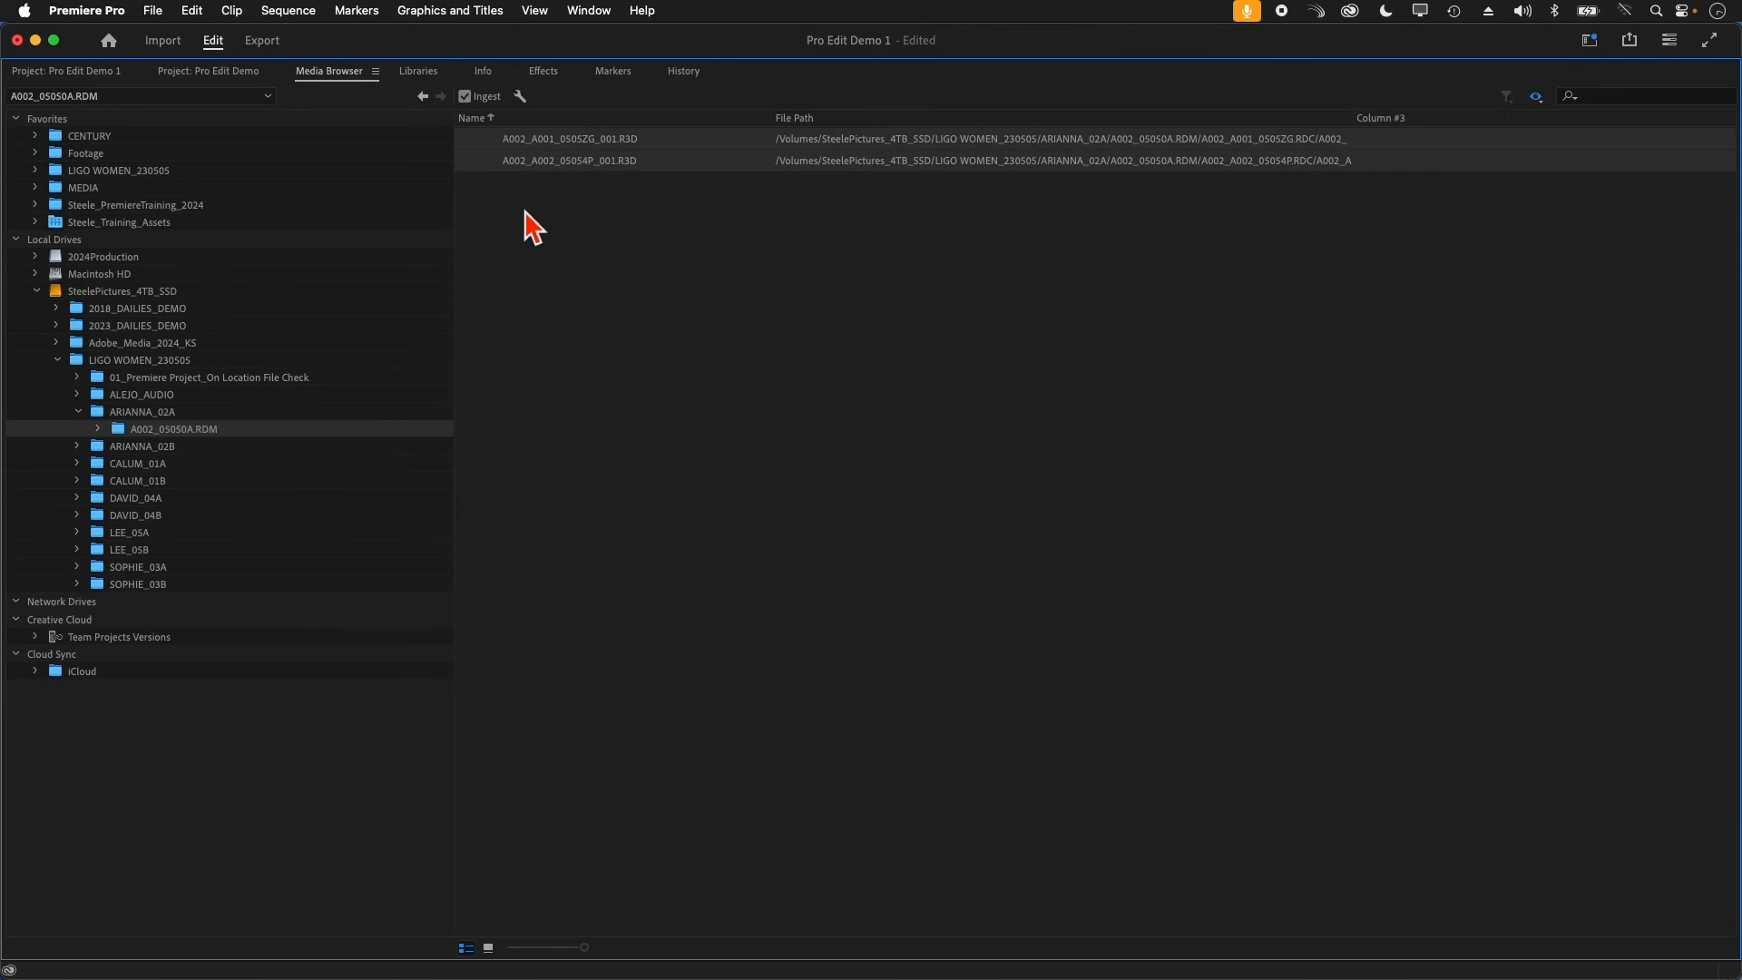
pyautogui.rightClick(673, 156)
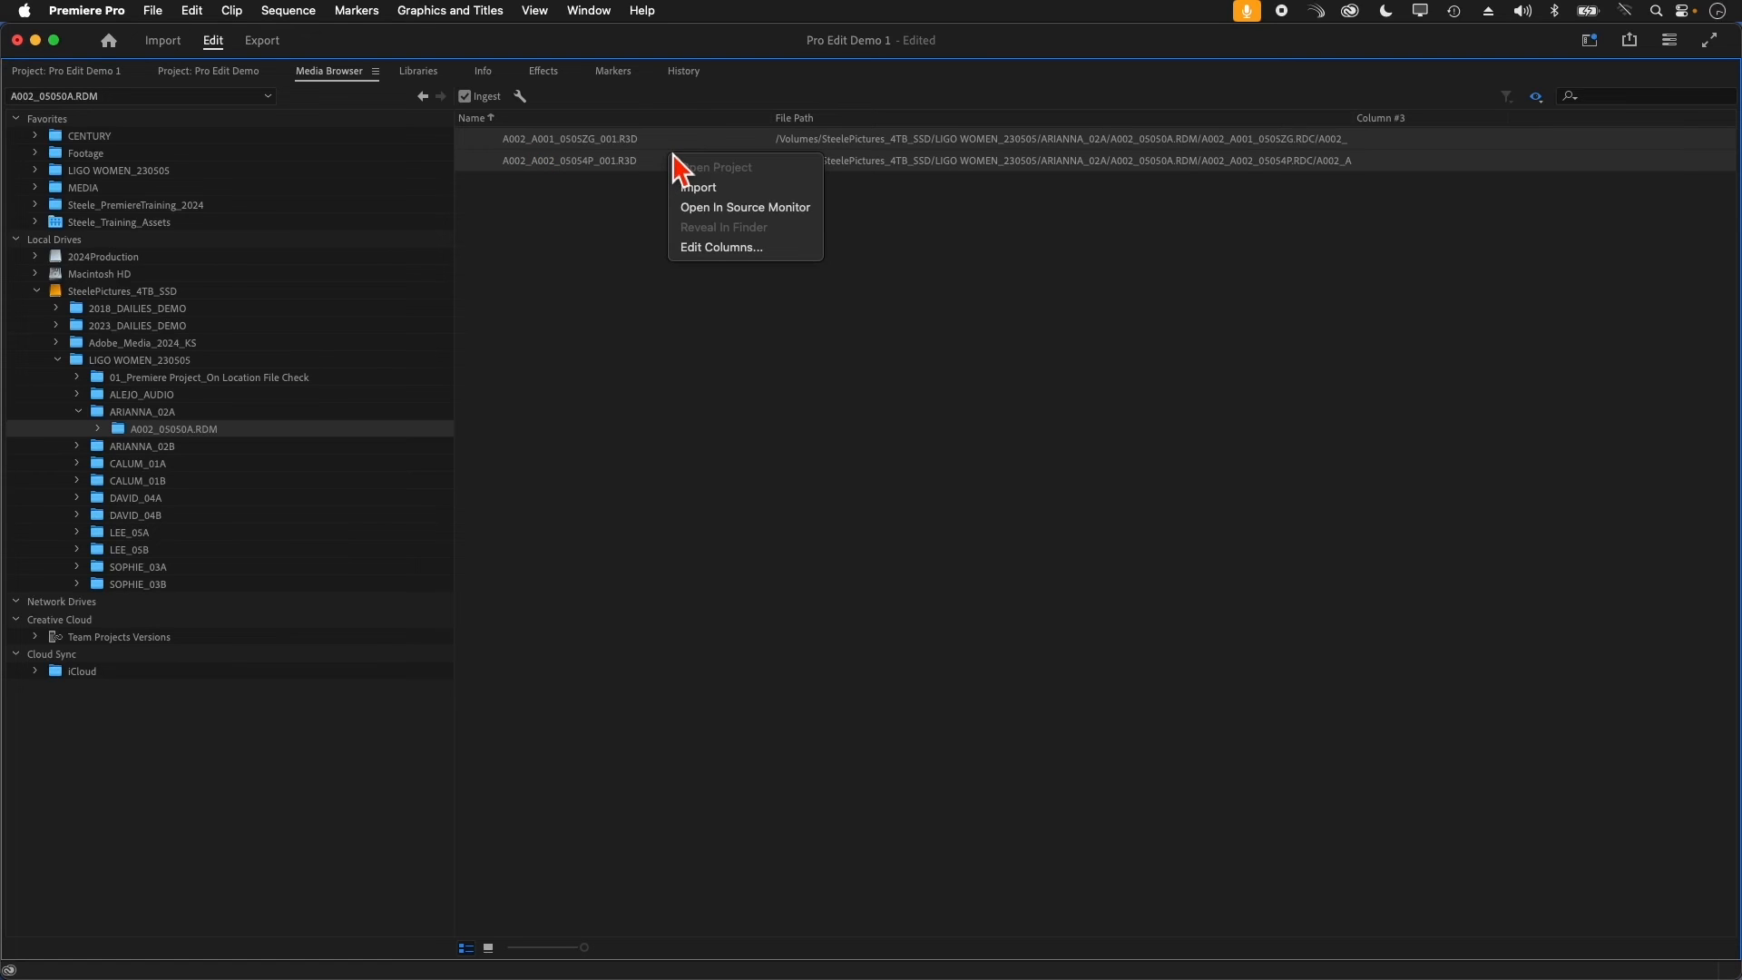
pyautogui.click(754, 194)
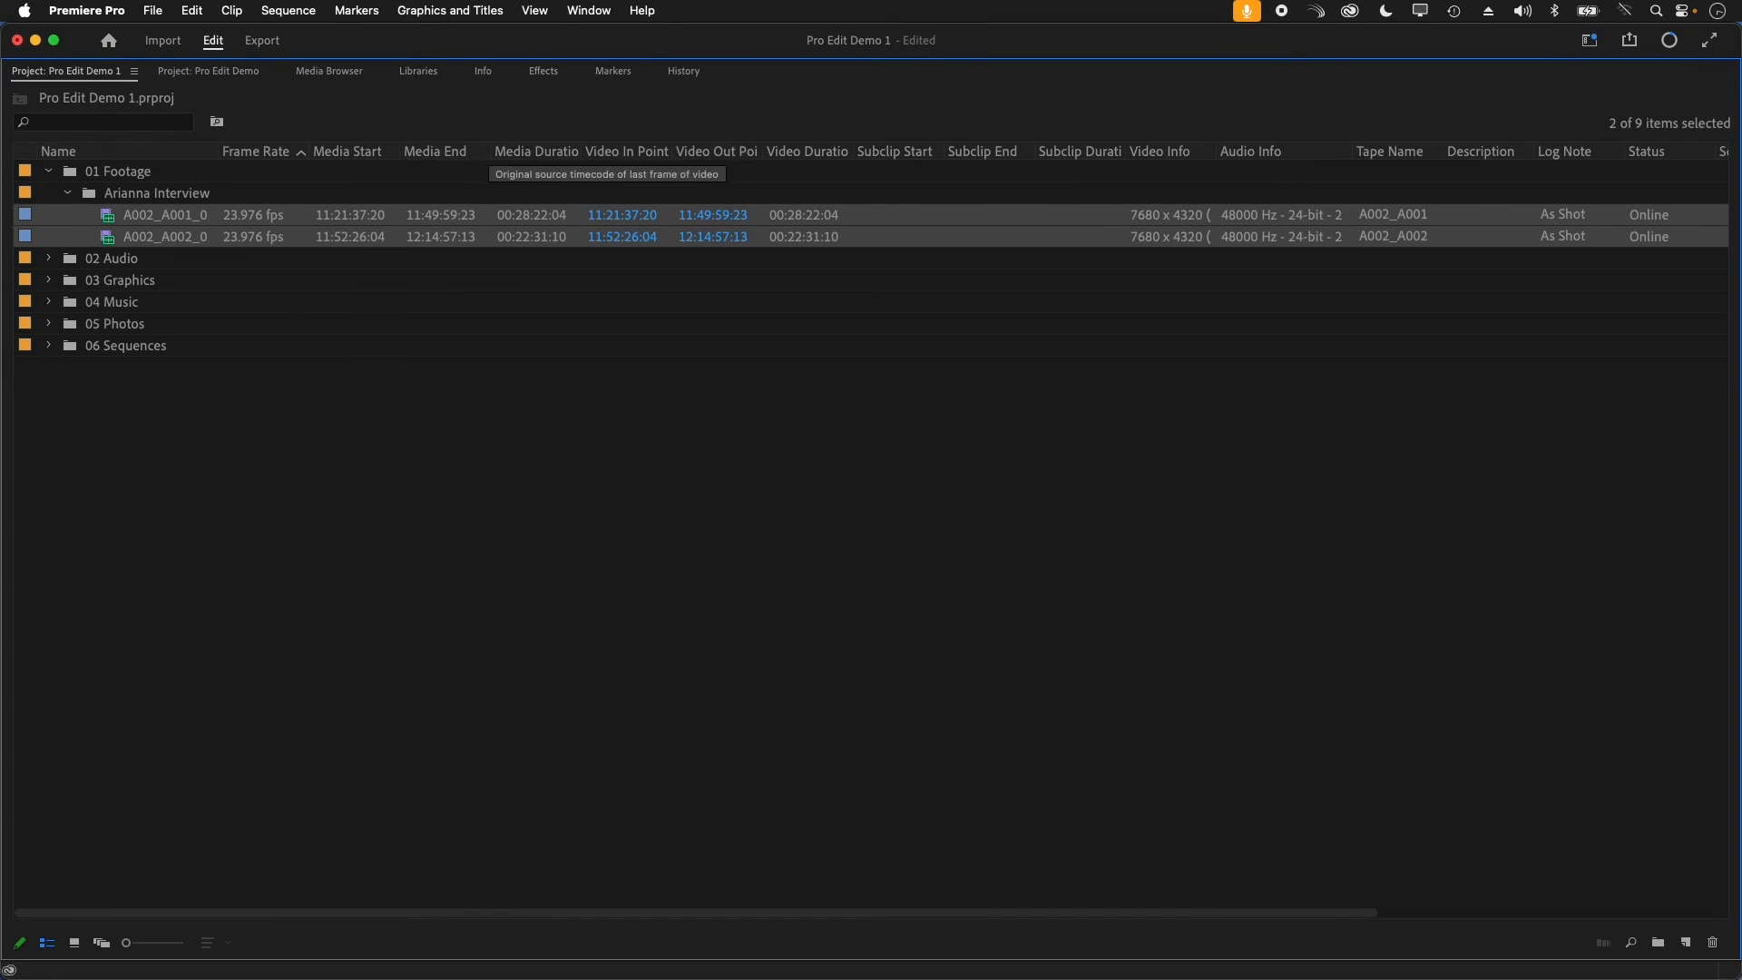
# In the Metadata Display settings, enable the File Path, Proxy File Path, Proxy Media File Name, File Name and Comment project properties.
pyautogui.rightClick(372, 158)
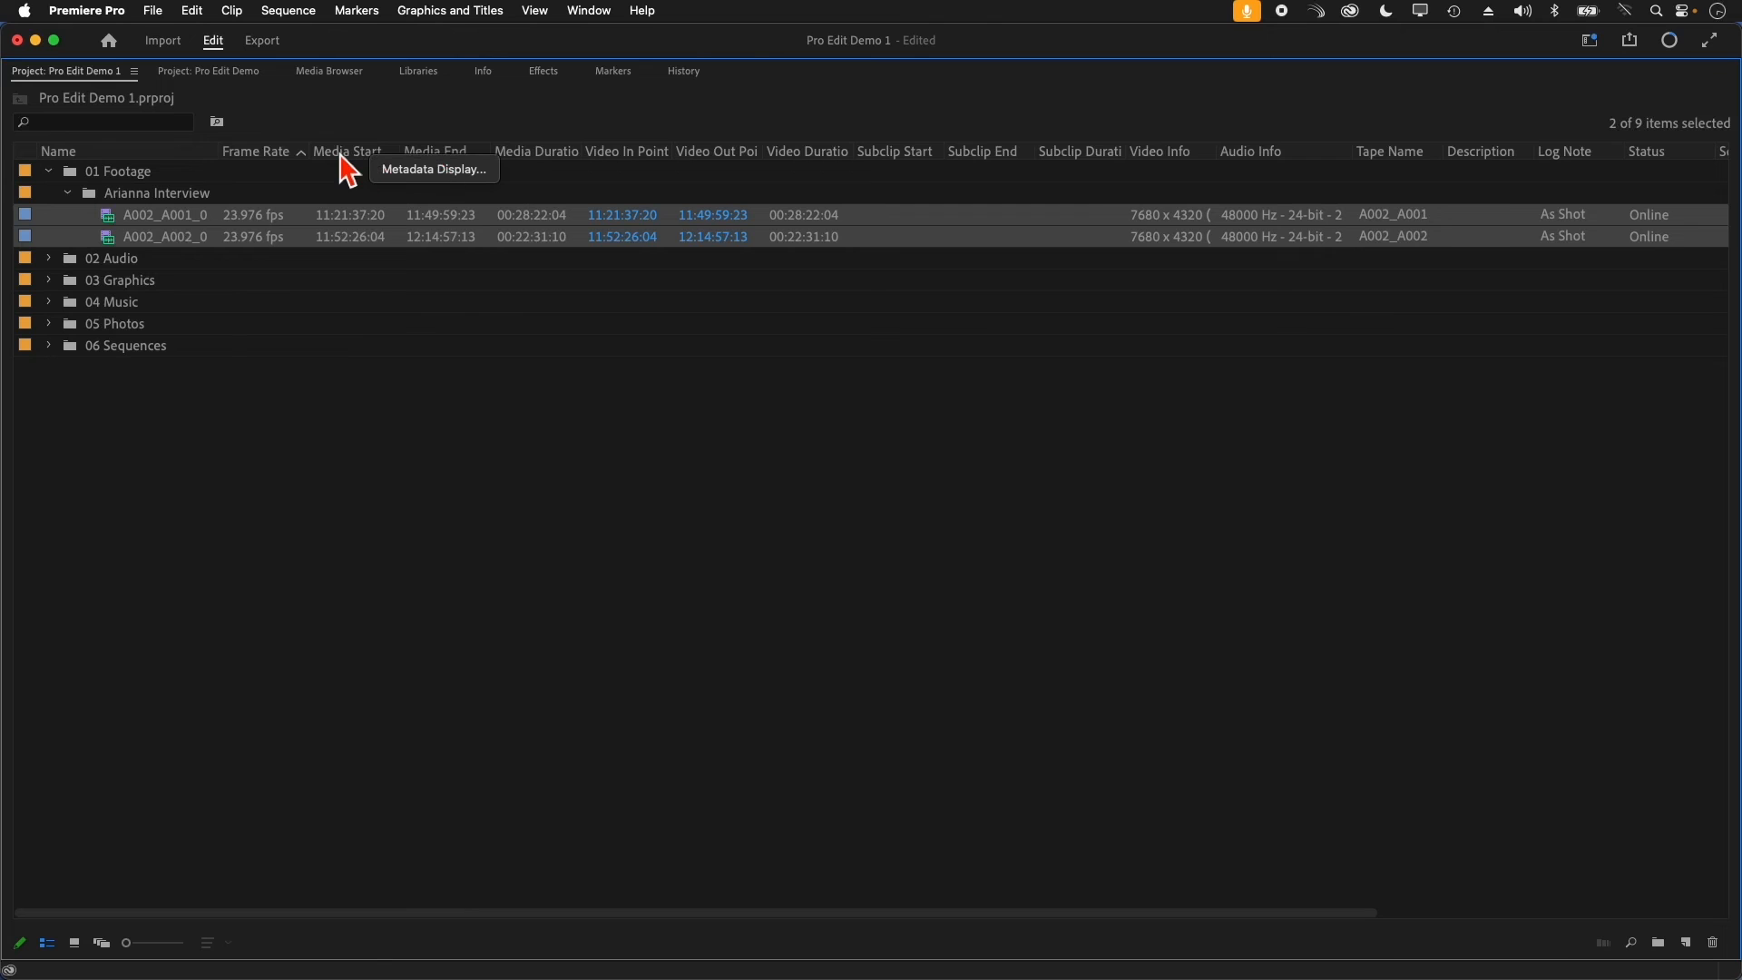
pyautogui.click(416, 172)
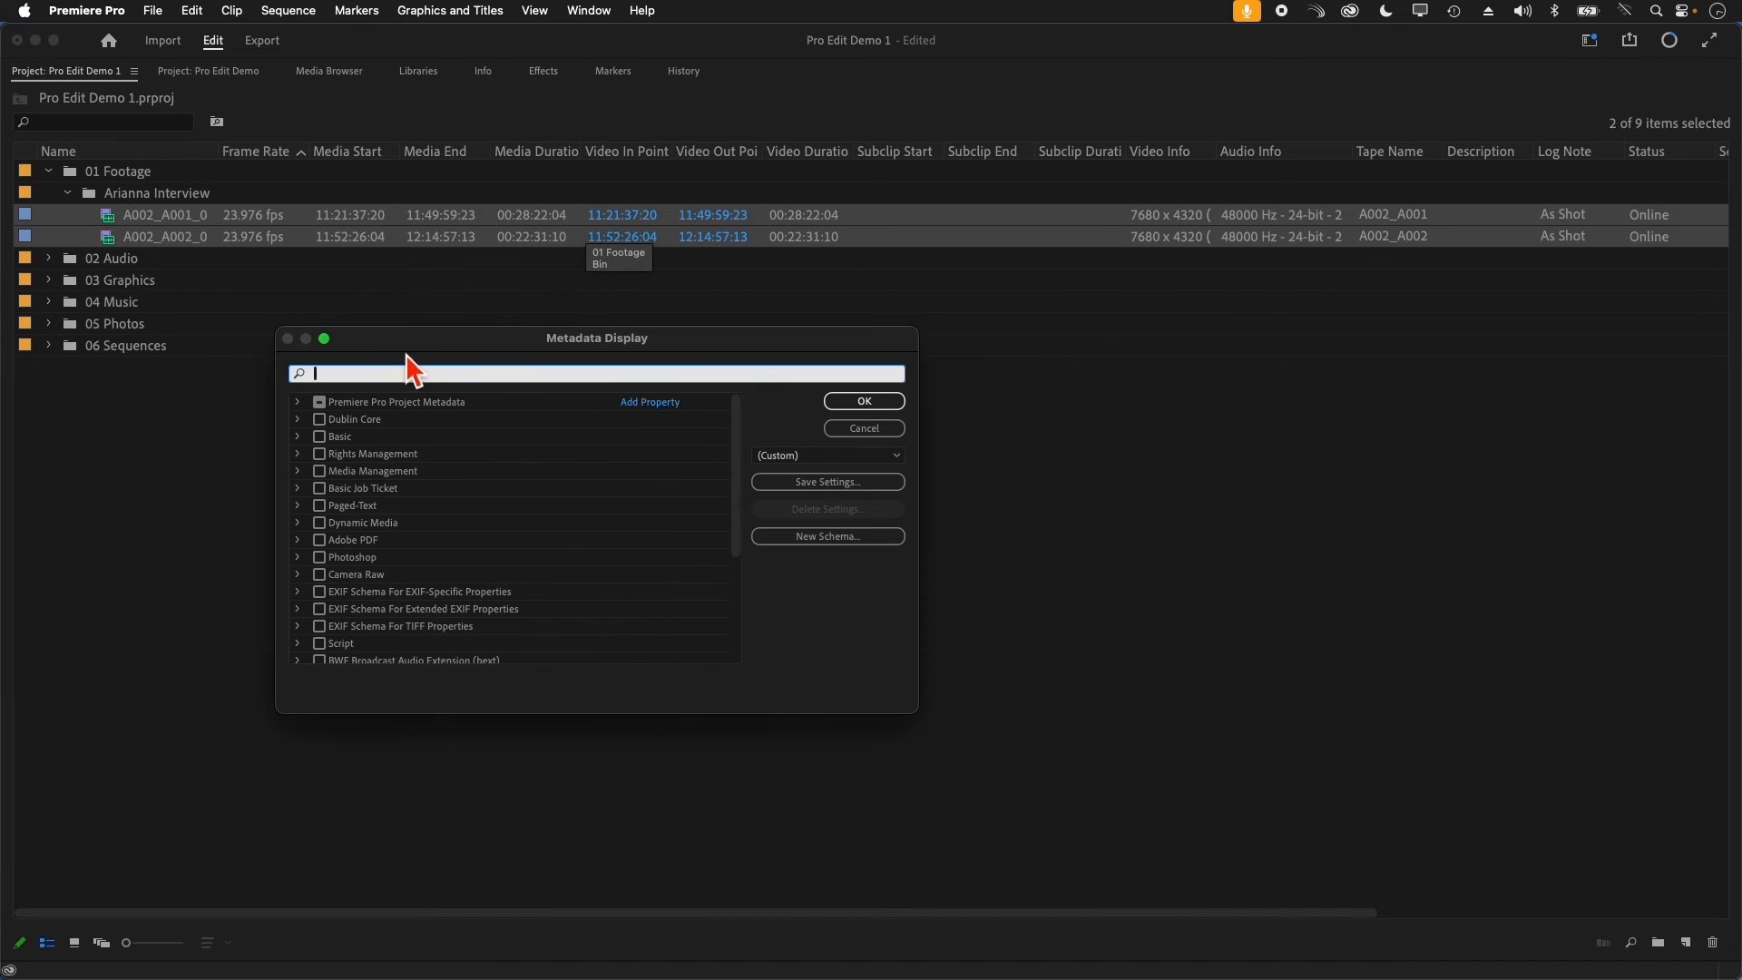
pyautogui.click(300, 405)
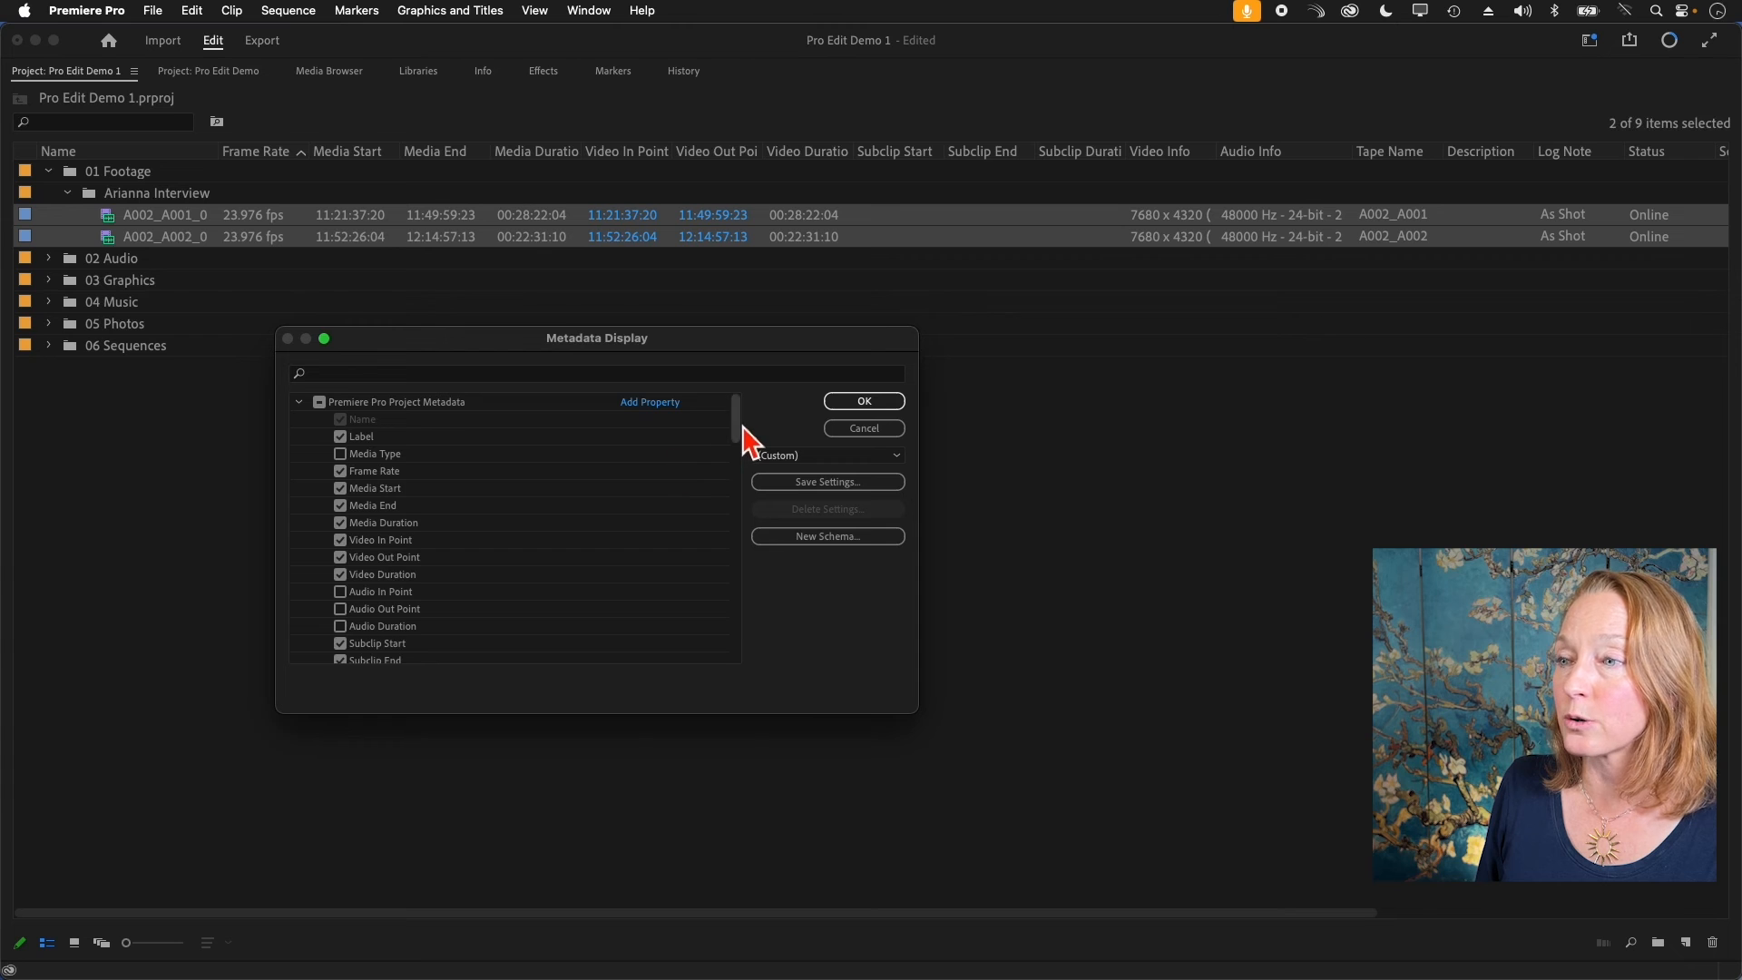
pyautogui.moveTo(737, 427); pyautogui.dragTo(733, 484)
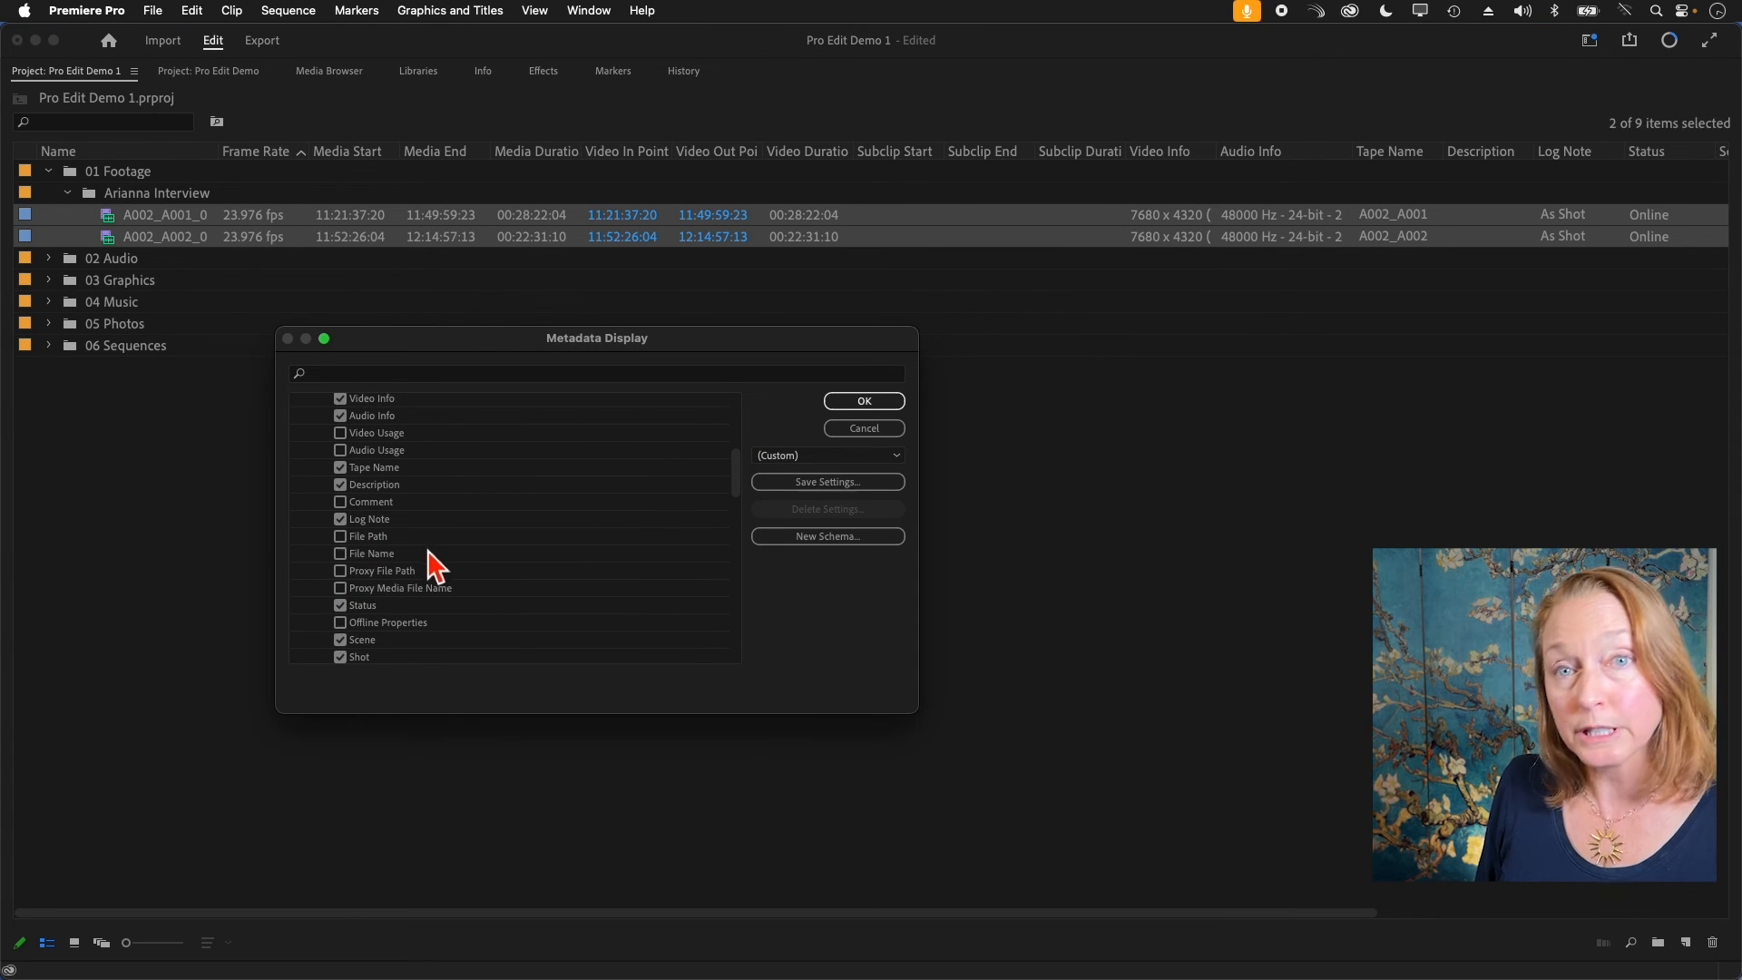
pyautogui.click(340, 536)
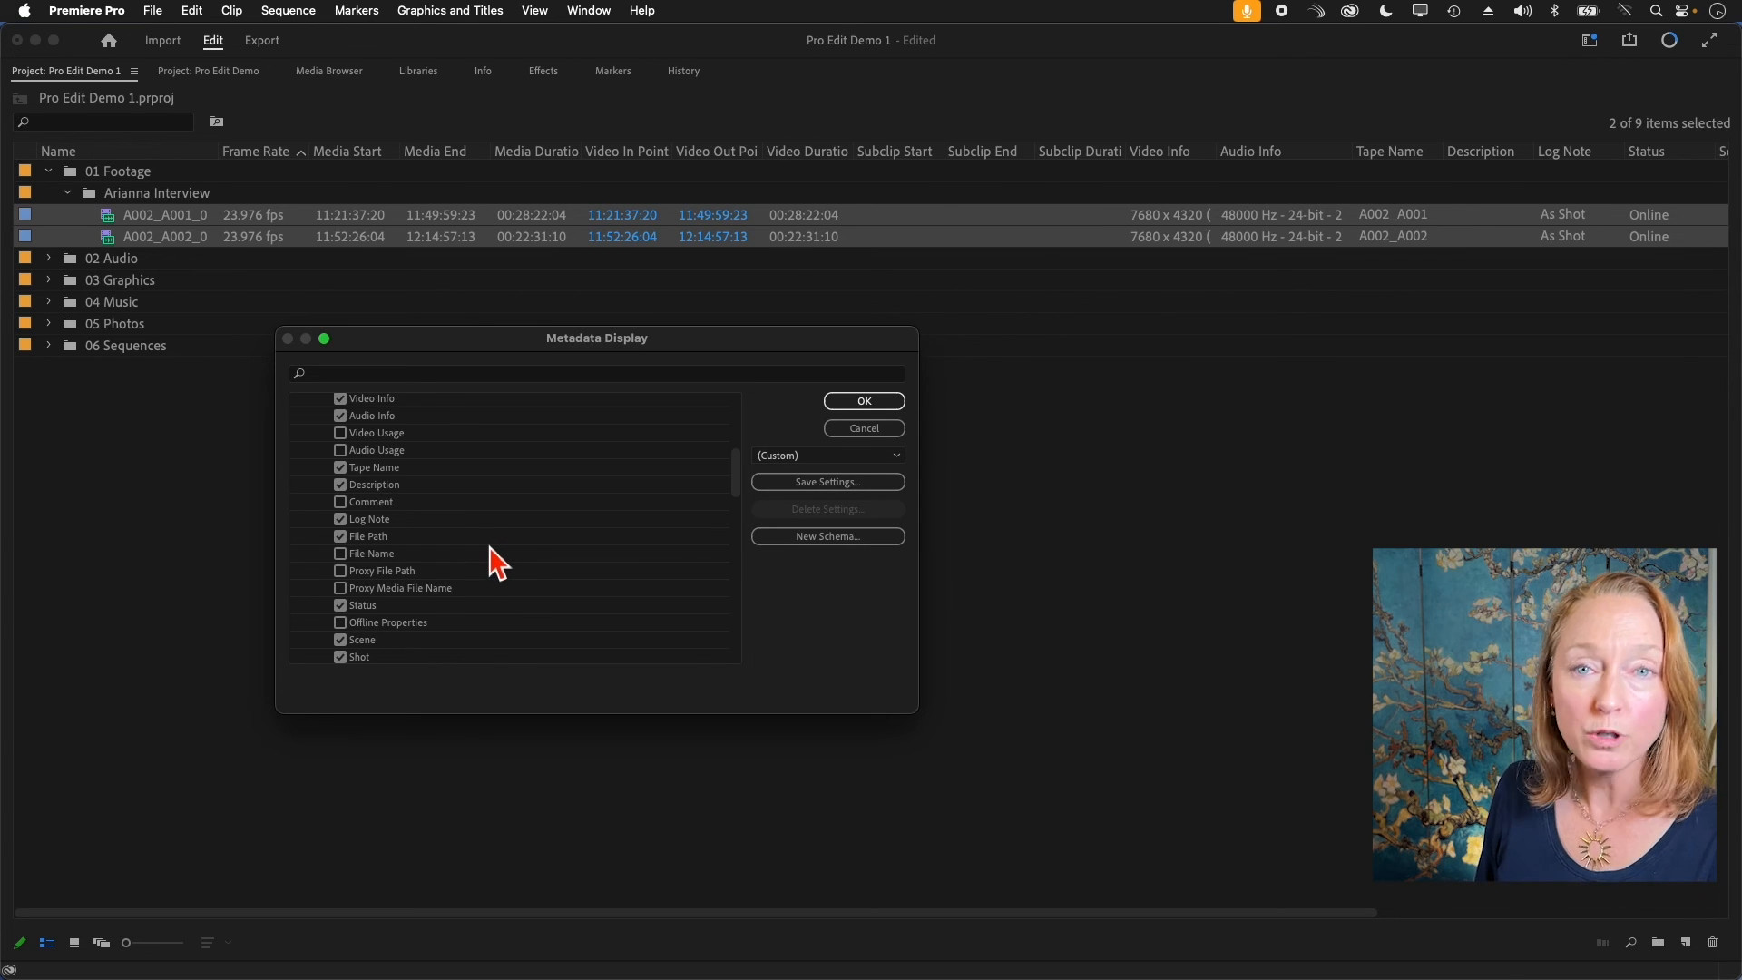
pyautogui.click(343, 572)
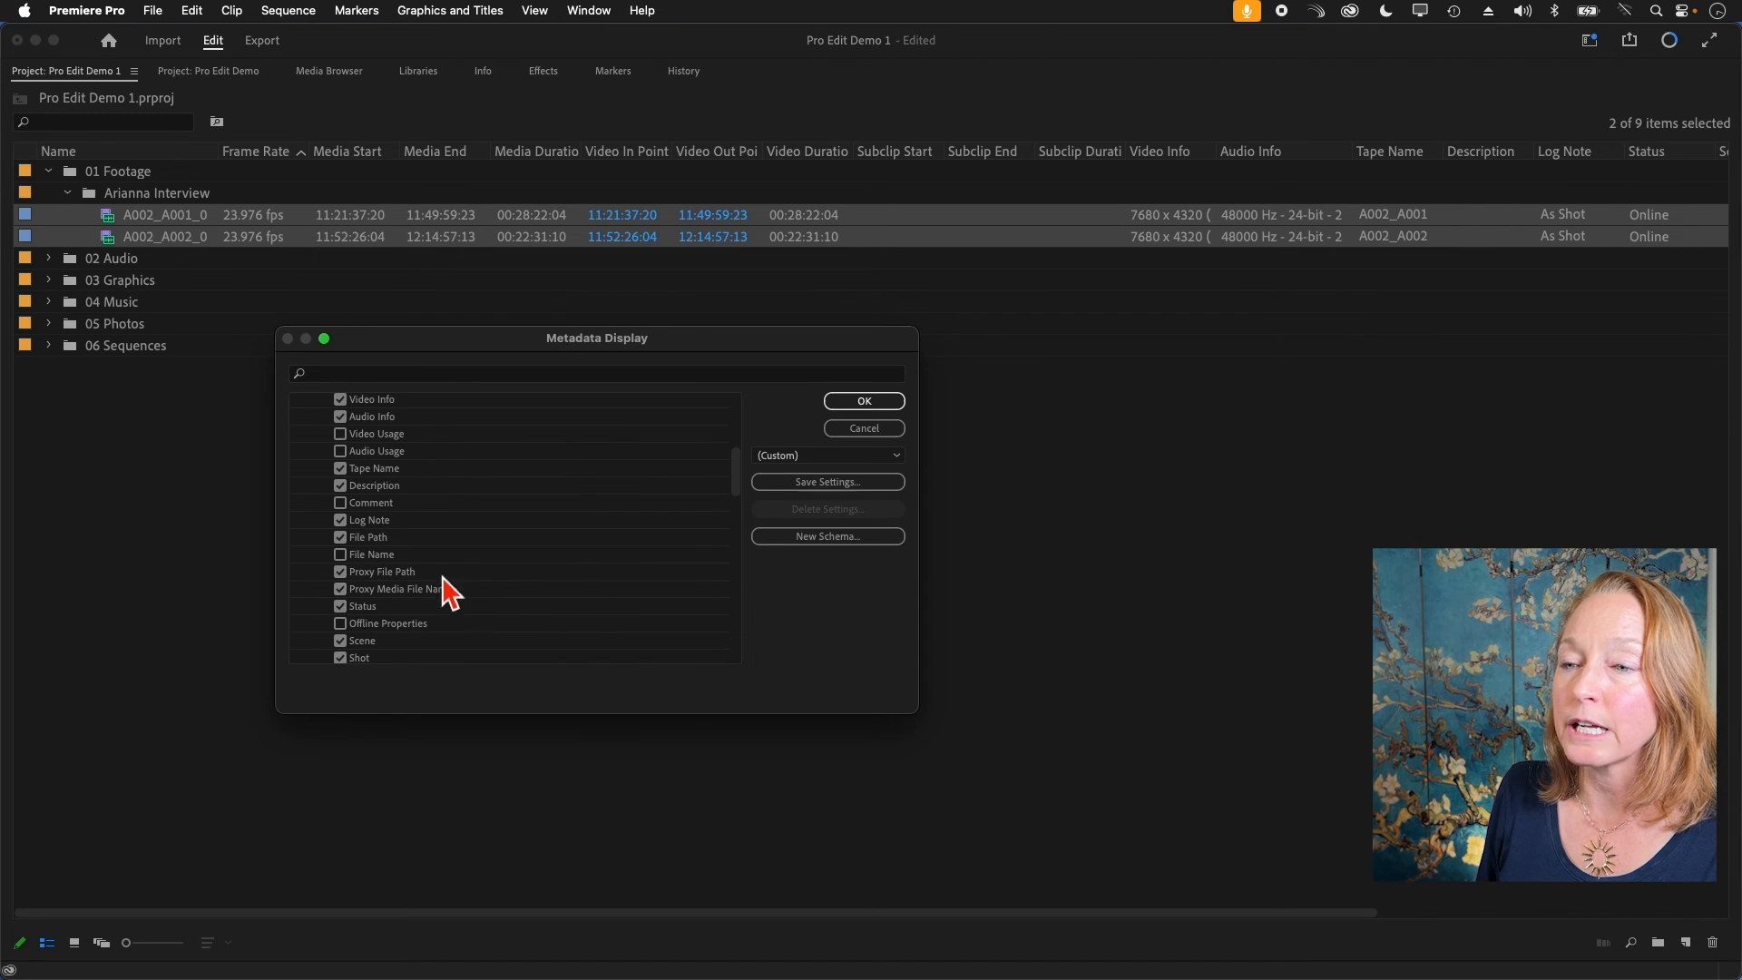
pyautogui.click(341, 554)
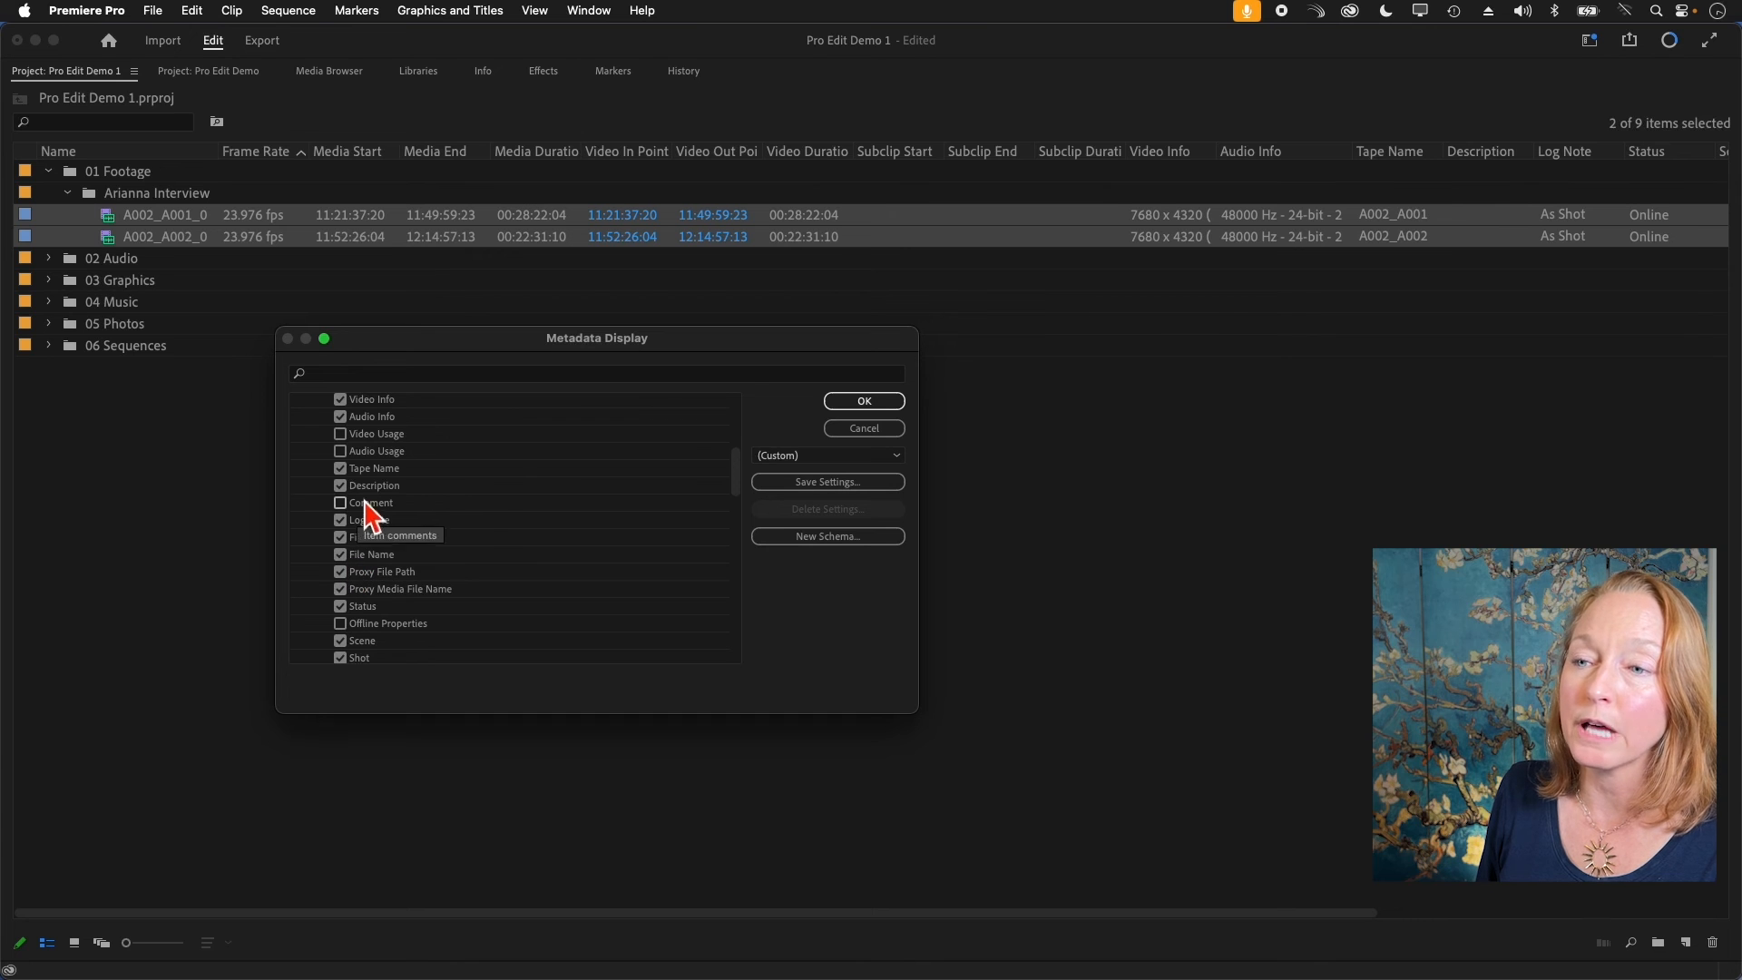
pyautogui.click(341, 503)
# Review which Premiere Pro Project Metadata properties are enabled, from Proxy Media File Name back up to Frame Rate.
pyautogui.scroll(2, 466, 531)
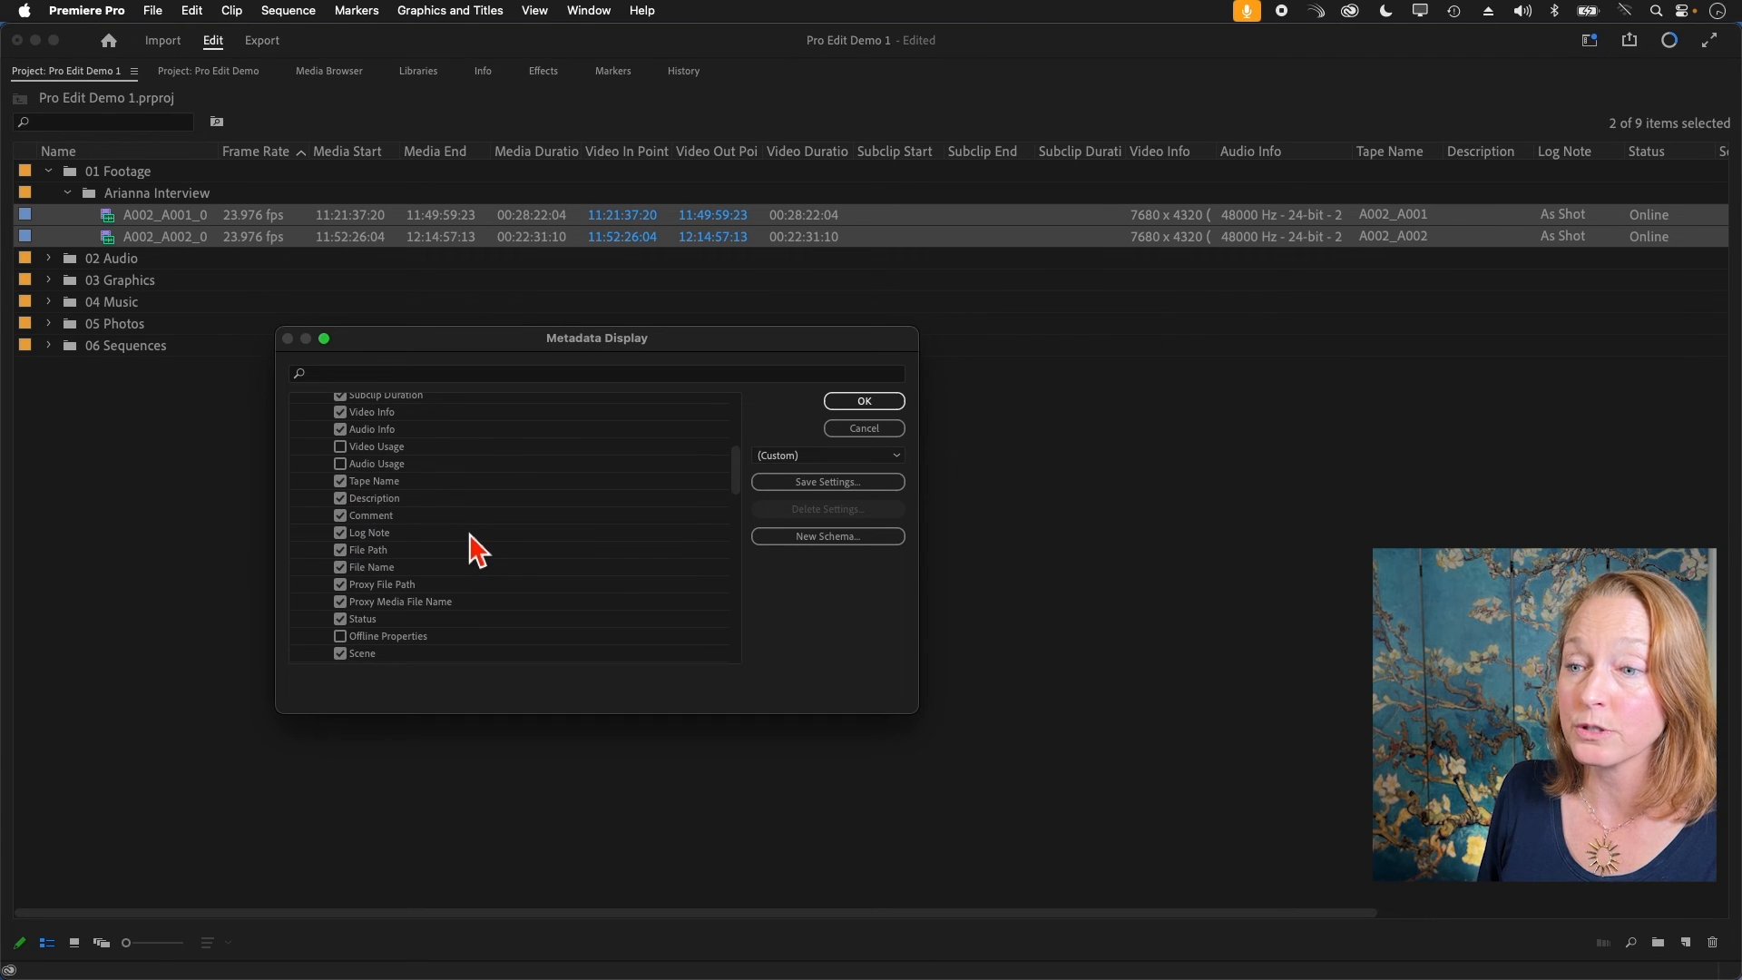
pyautogui.scroll(4, 471, 542)
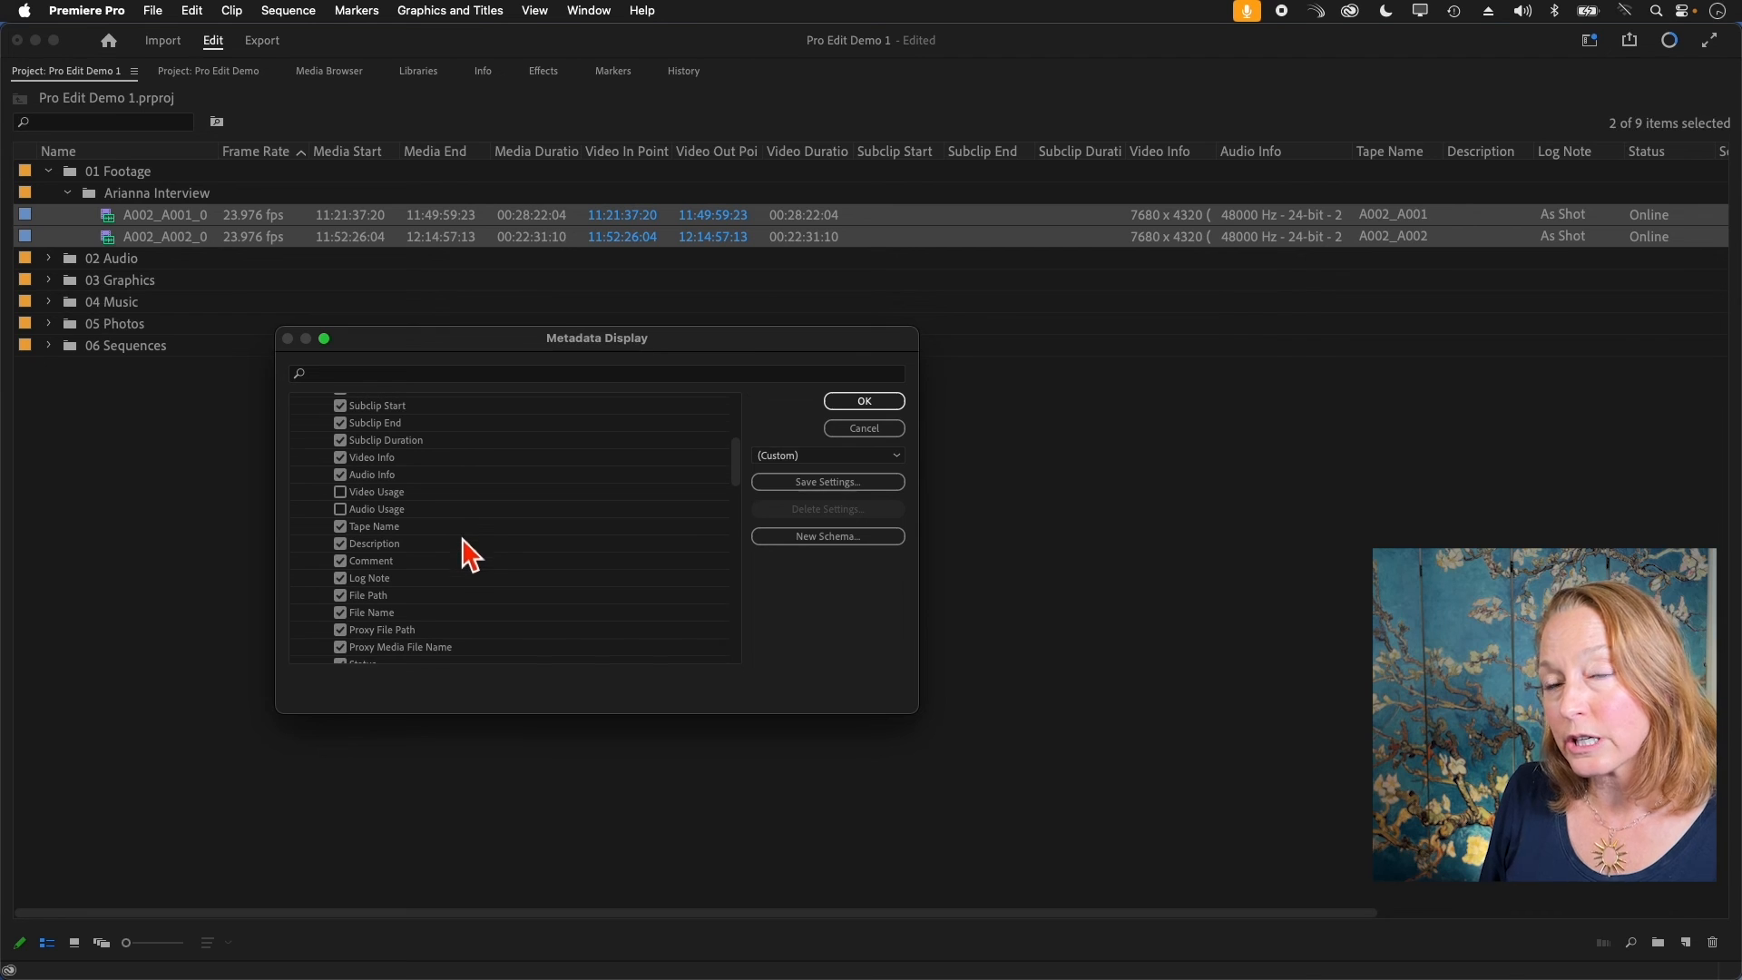
pyautogui.scroll(2, 474, 551)
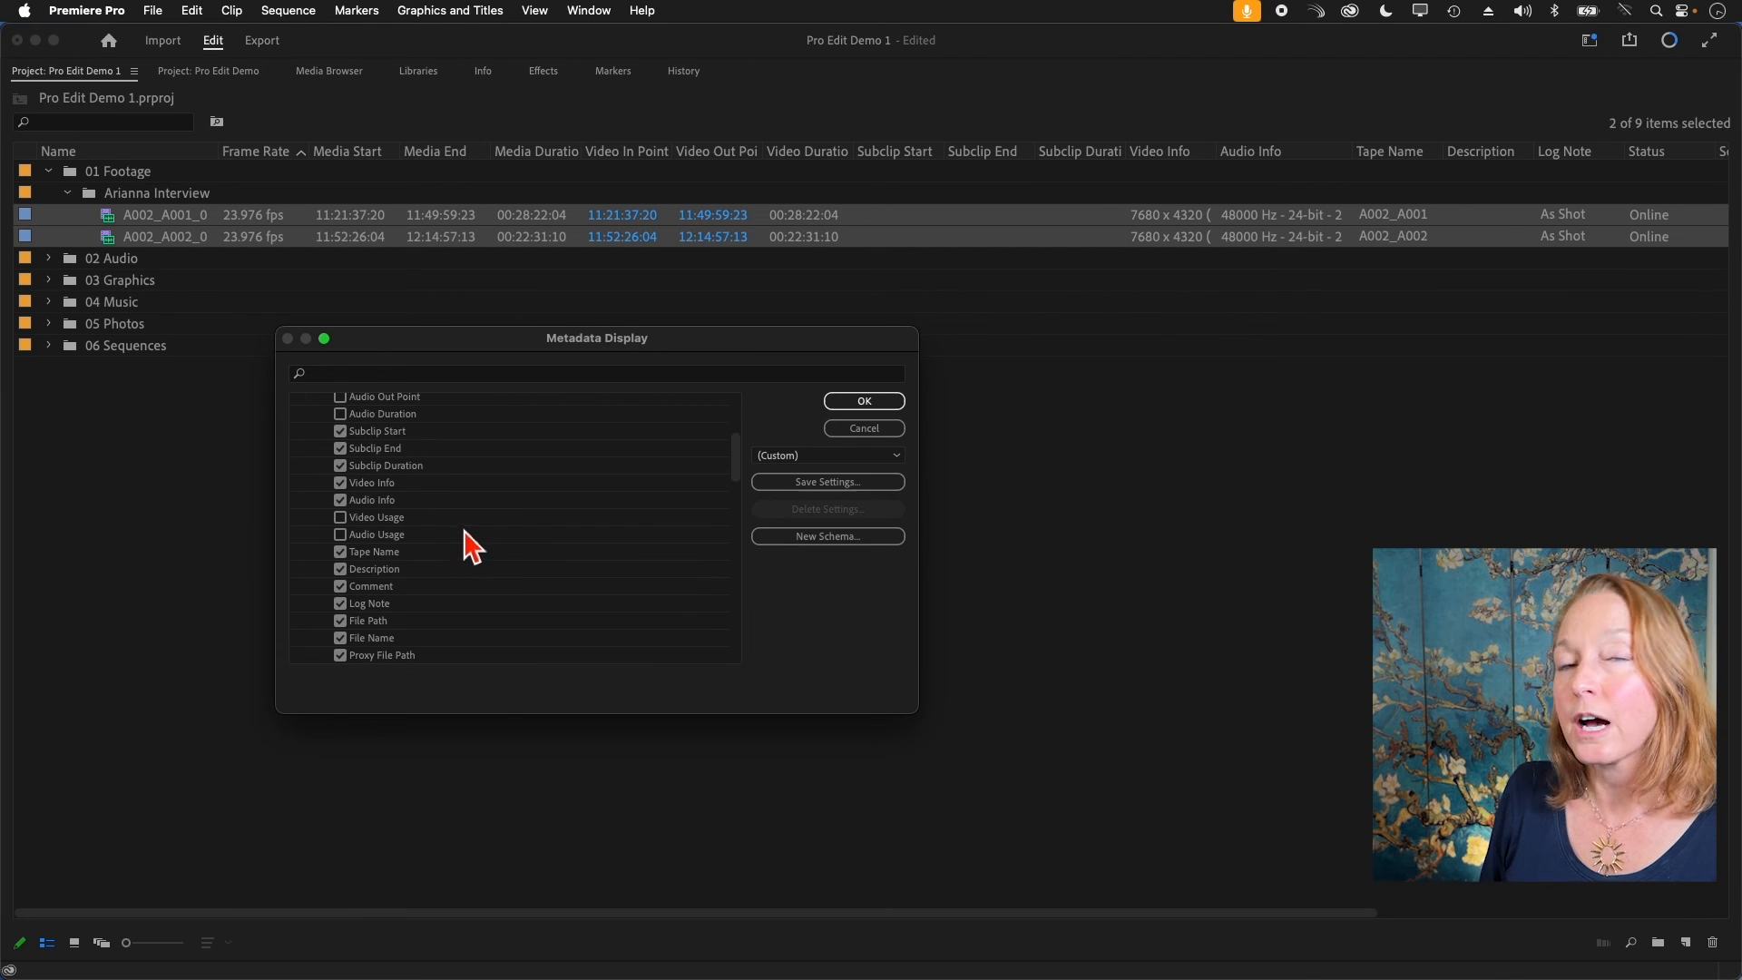
pyautogui.scroll(2, 474, 551)
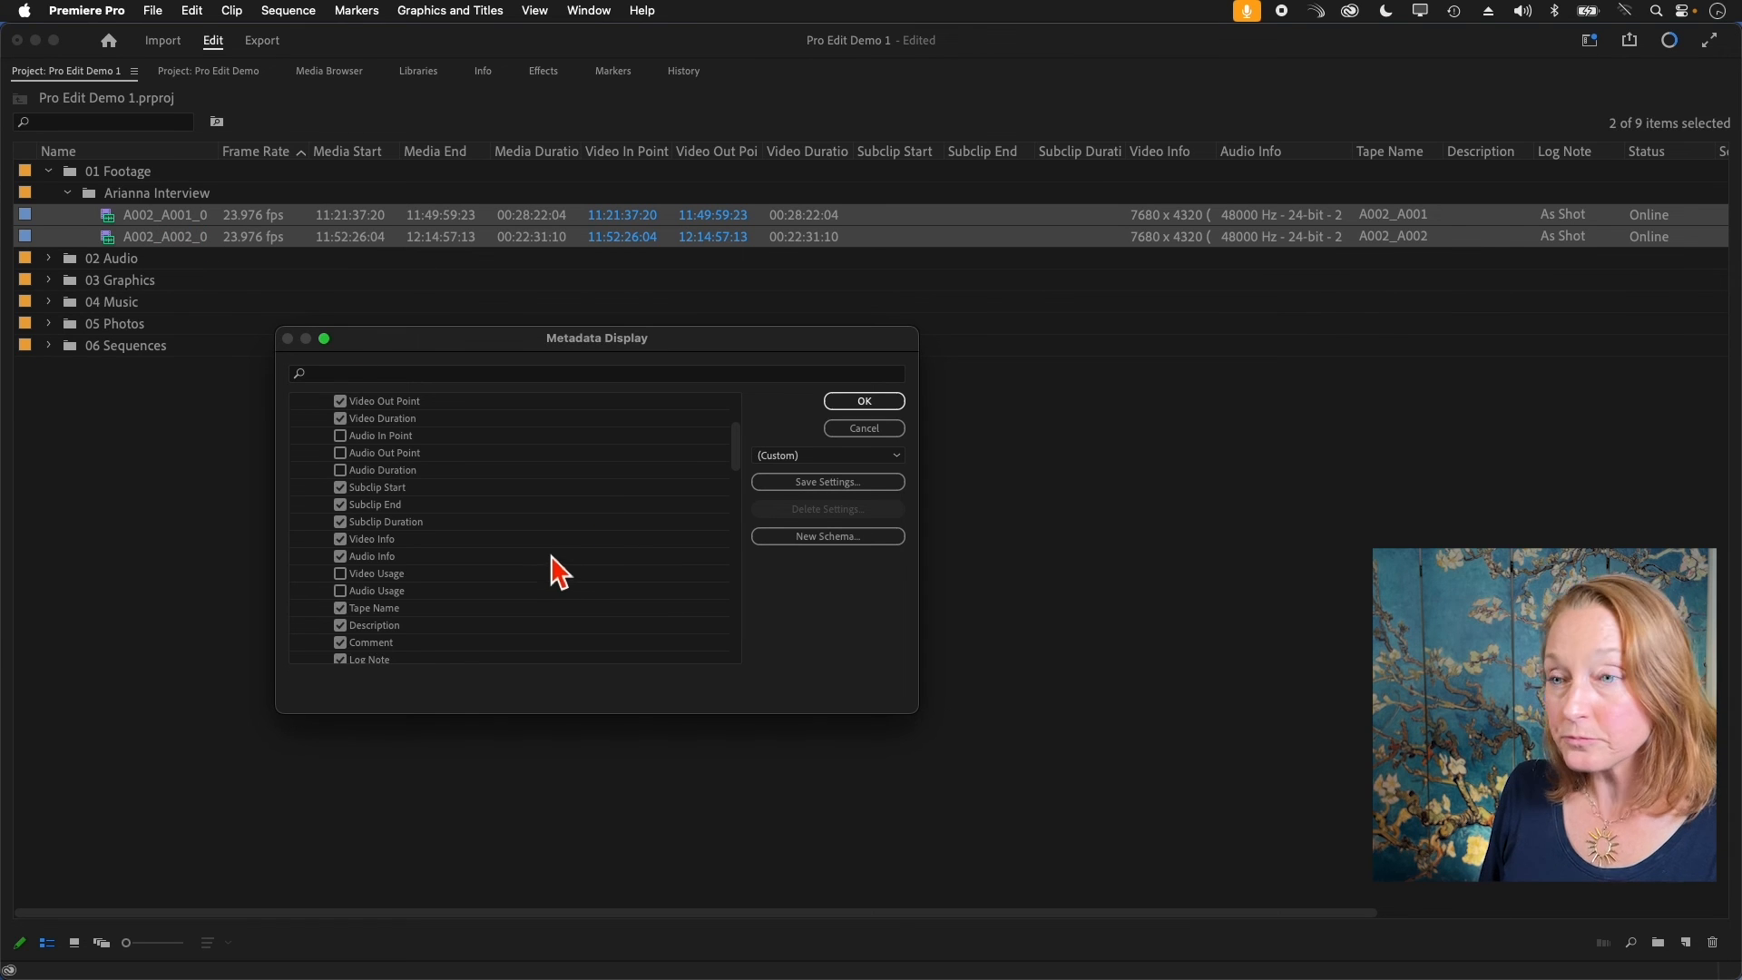
pyautogui.scroll(1, 560, 569)
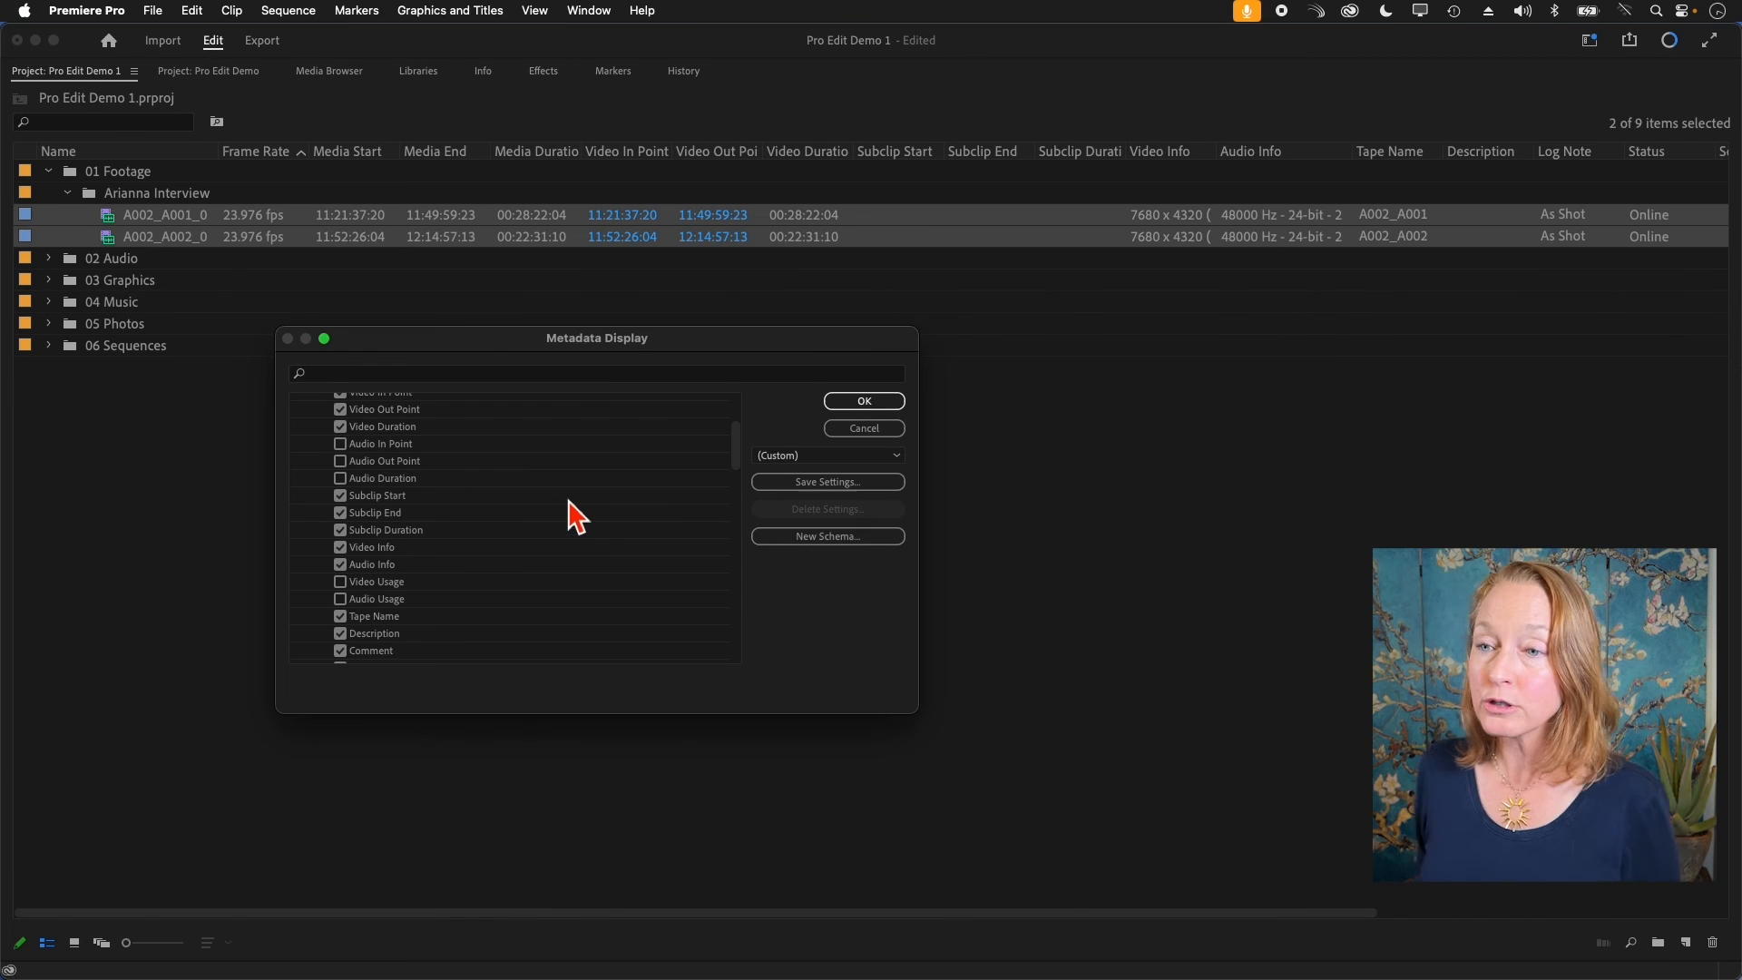
pyautogui.scroll(1, 606, 535)
pyautogui.scroll(2, 585, 537)
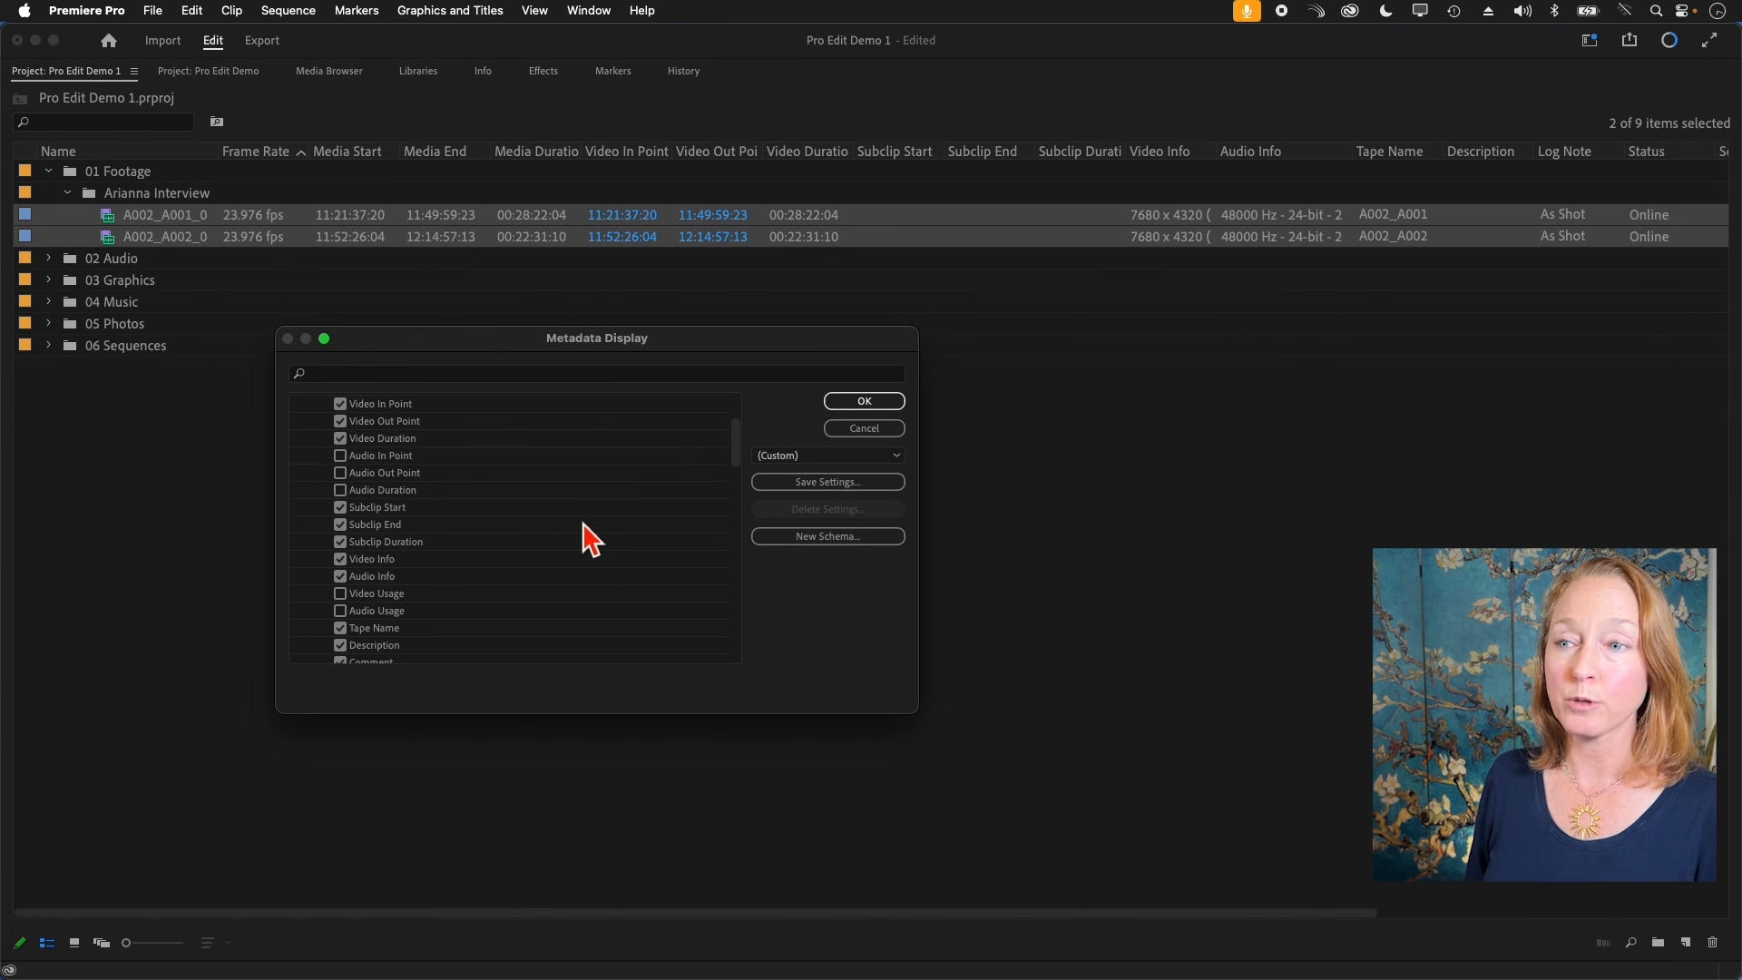
pyautogui.scroll(1, 572, 544)
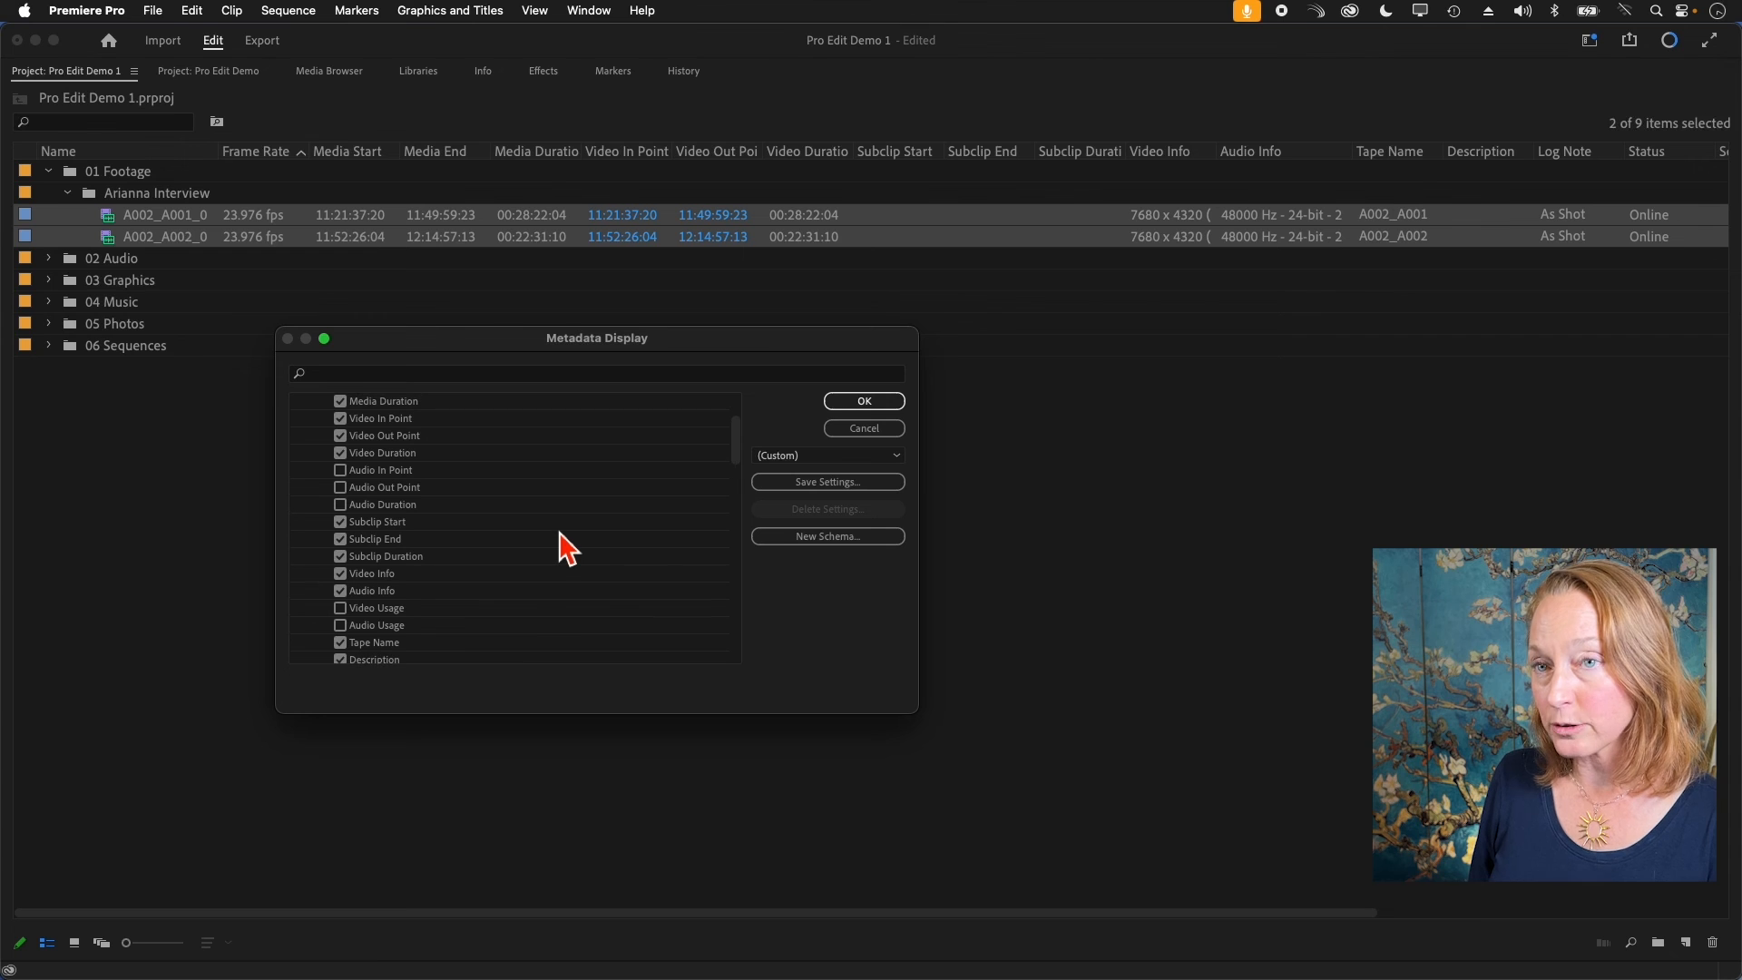
pyautogui.scroll(3, 563, 544)
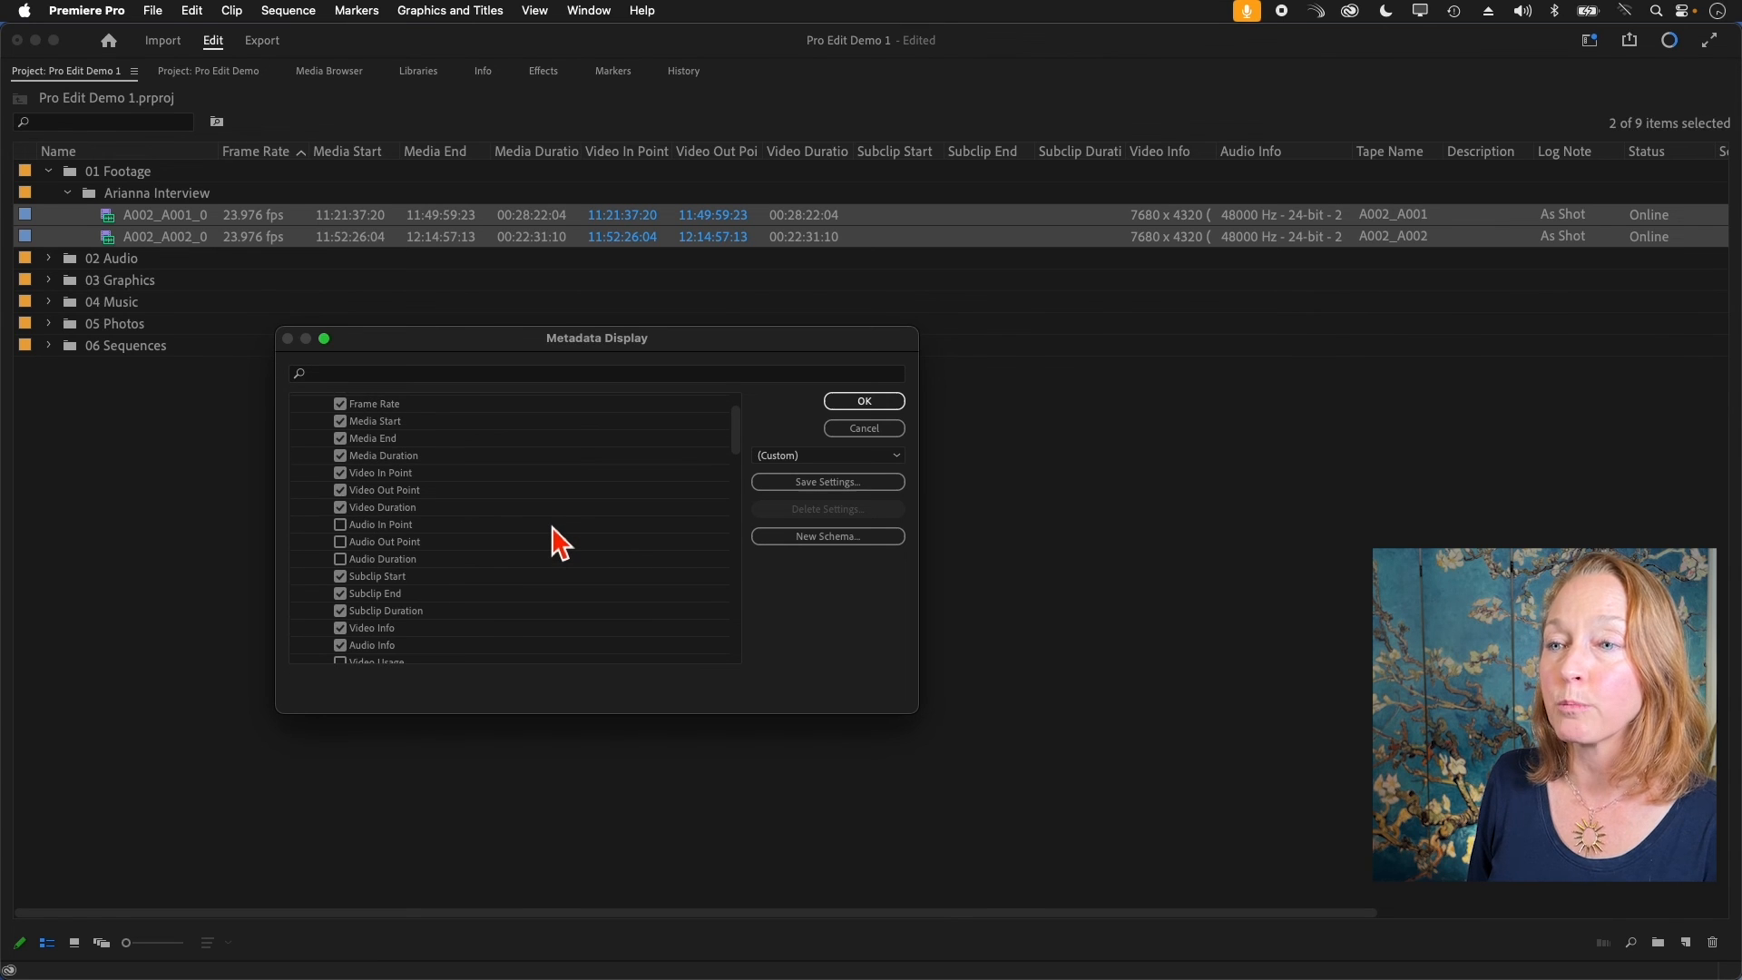
# Apply the metadata display changes and move the Transcription column directly after the Name column.
pyautogui.click(891, 404)
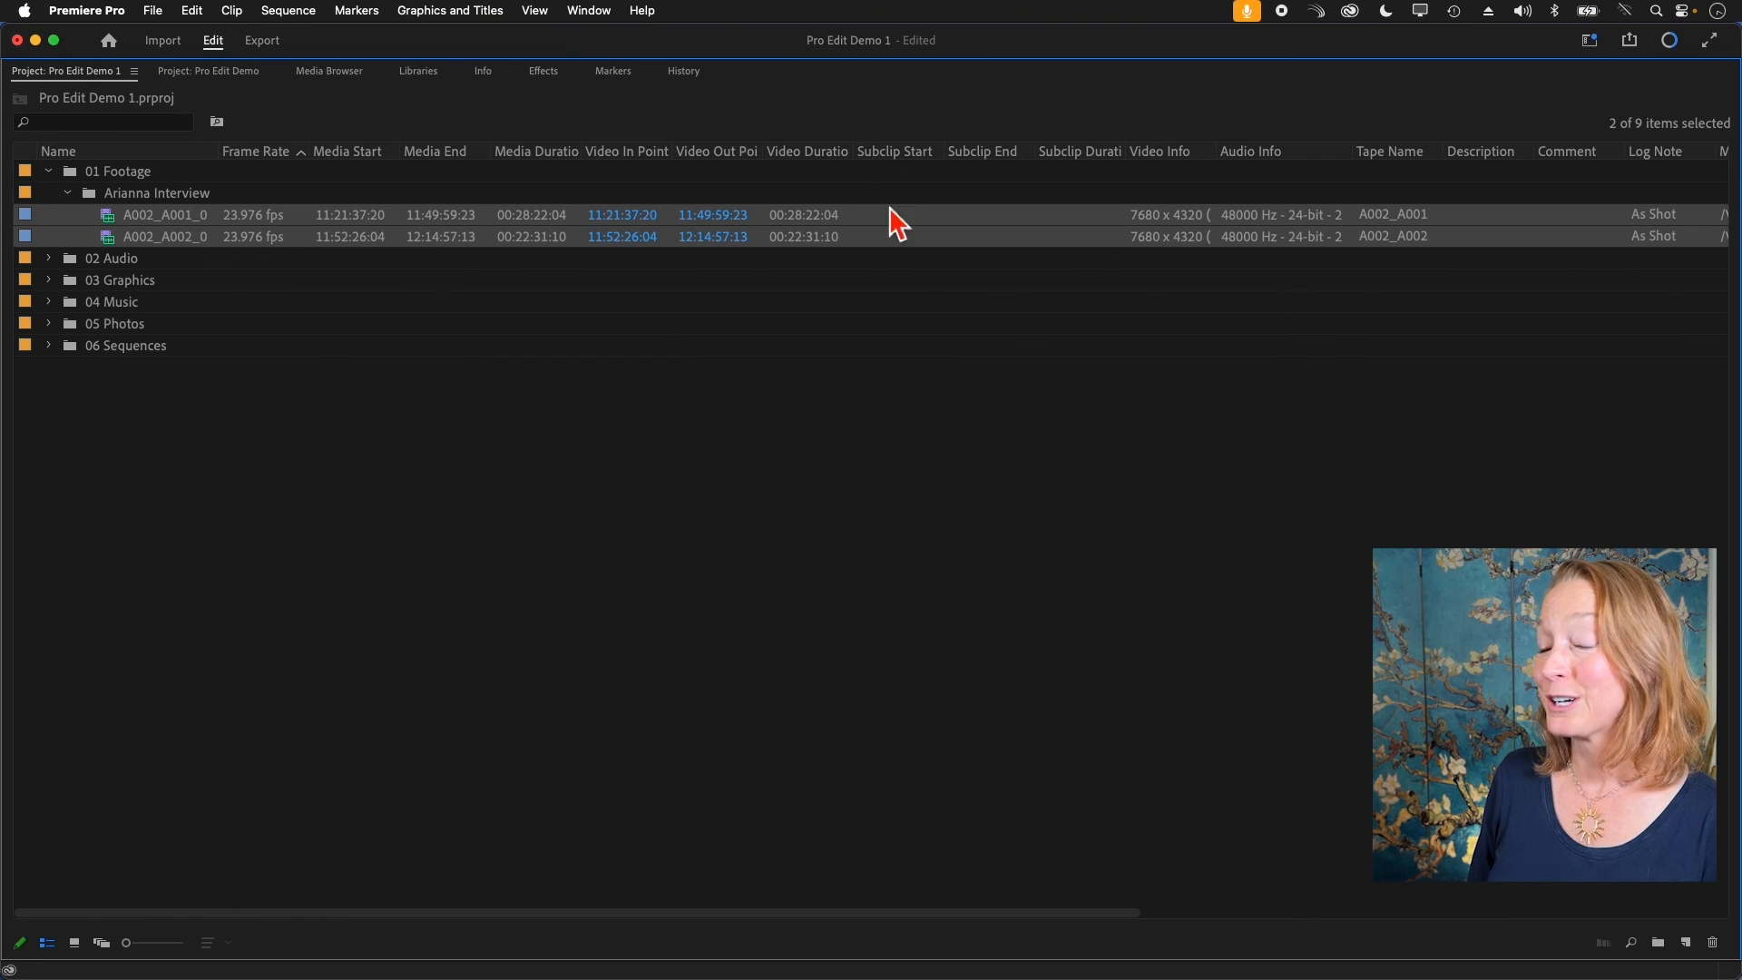
pyautogui.moveTo(163, 919); pyautogui.dragTo(1380, 904)
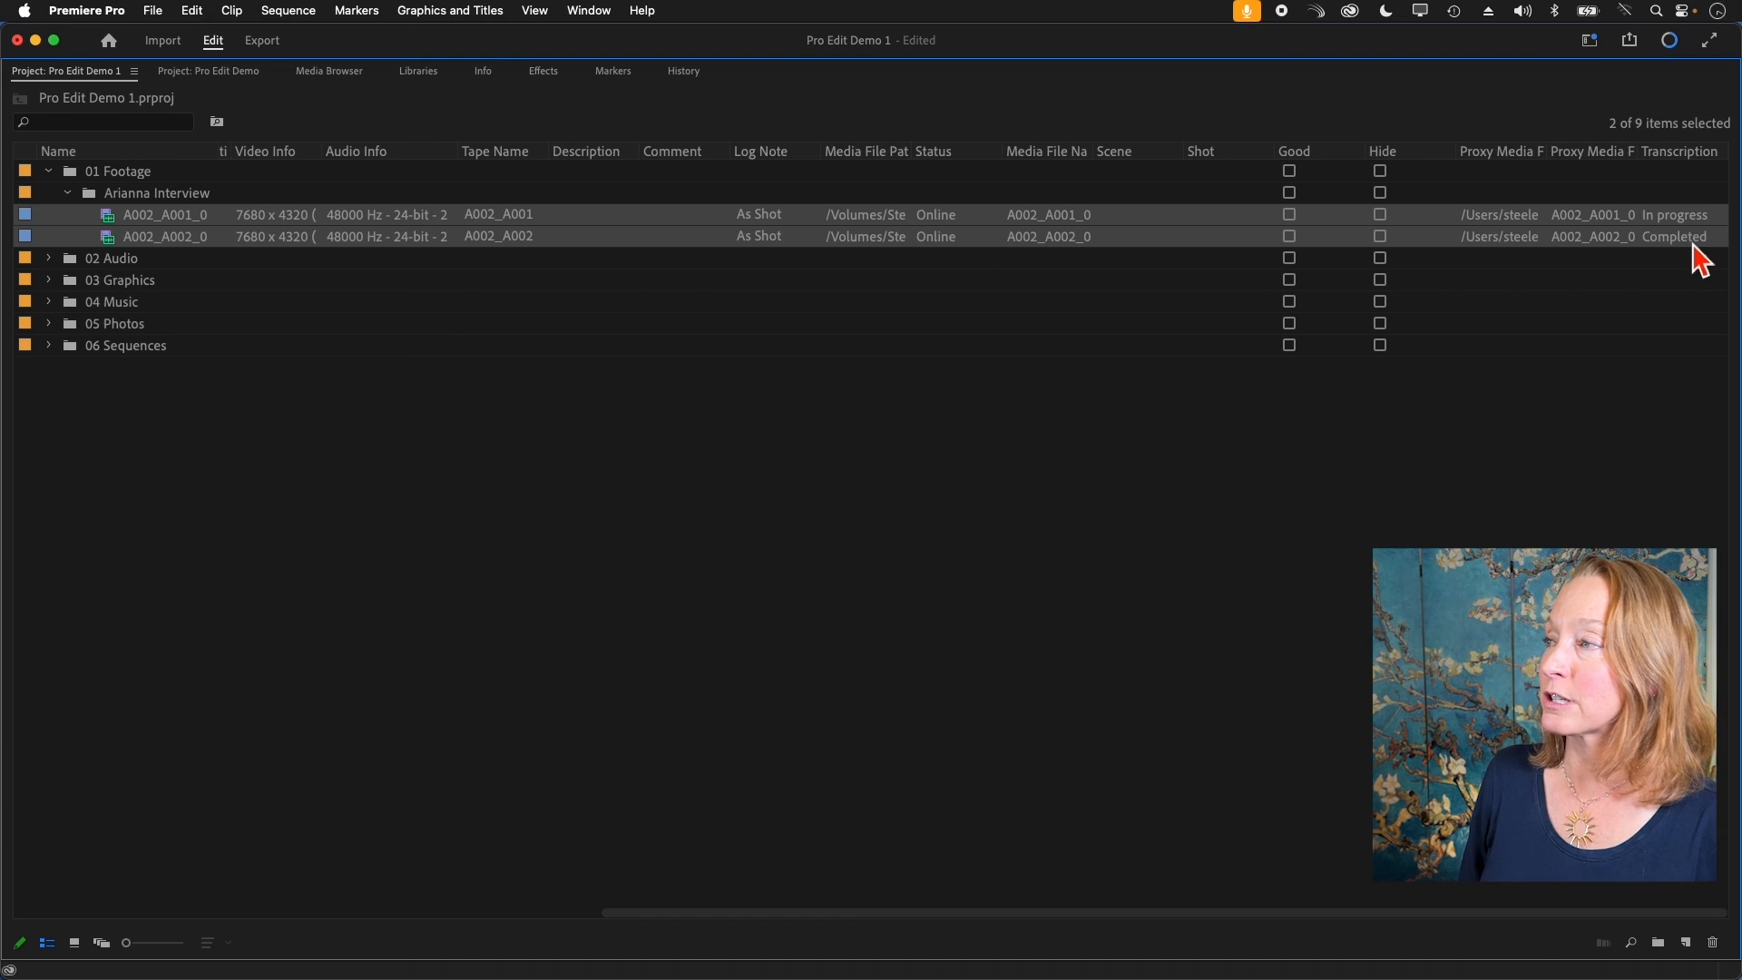
pyautogui.moveTo(1679, 153); pyautogui.dragTo(226, 150)
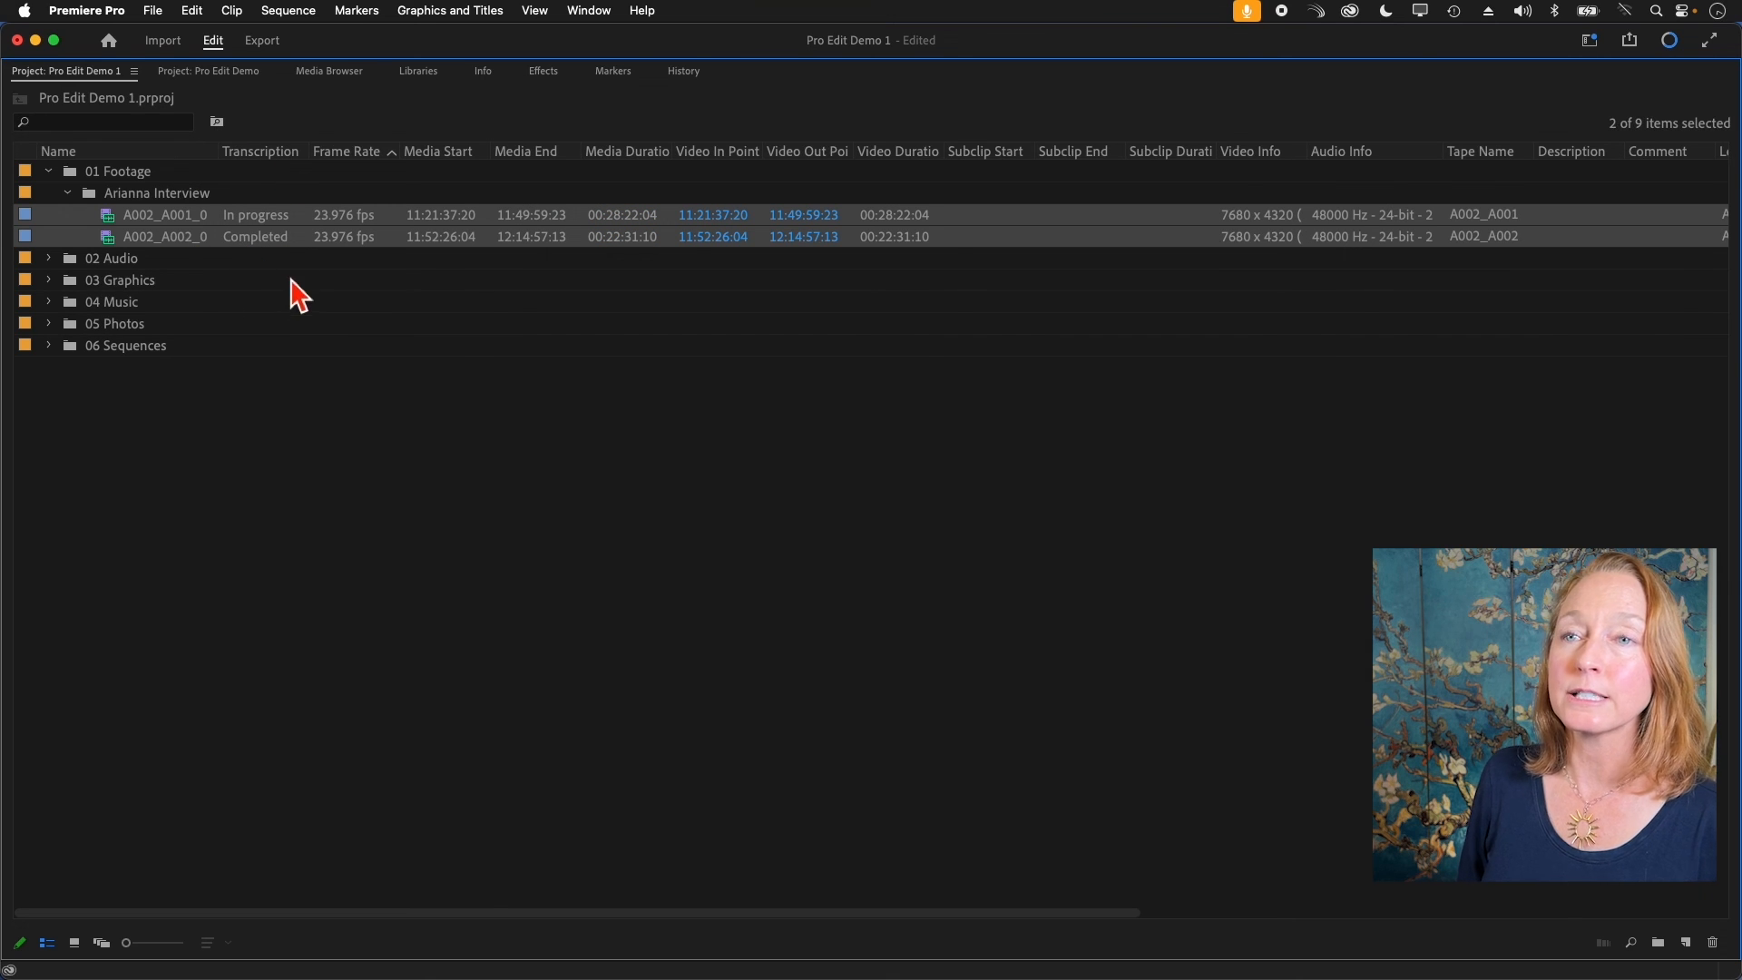
# Import both clips of the B002_03274M.RDM folder from its thumbnail view into the interview bin inside 01 Footage.
pyautogui.click(150, 198)
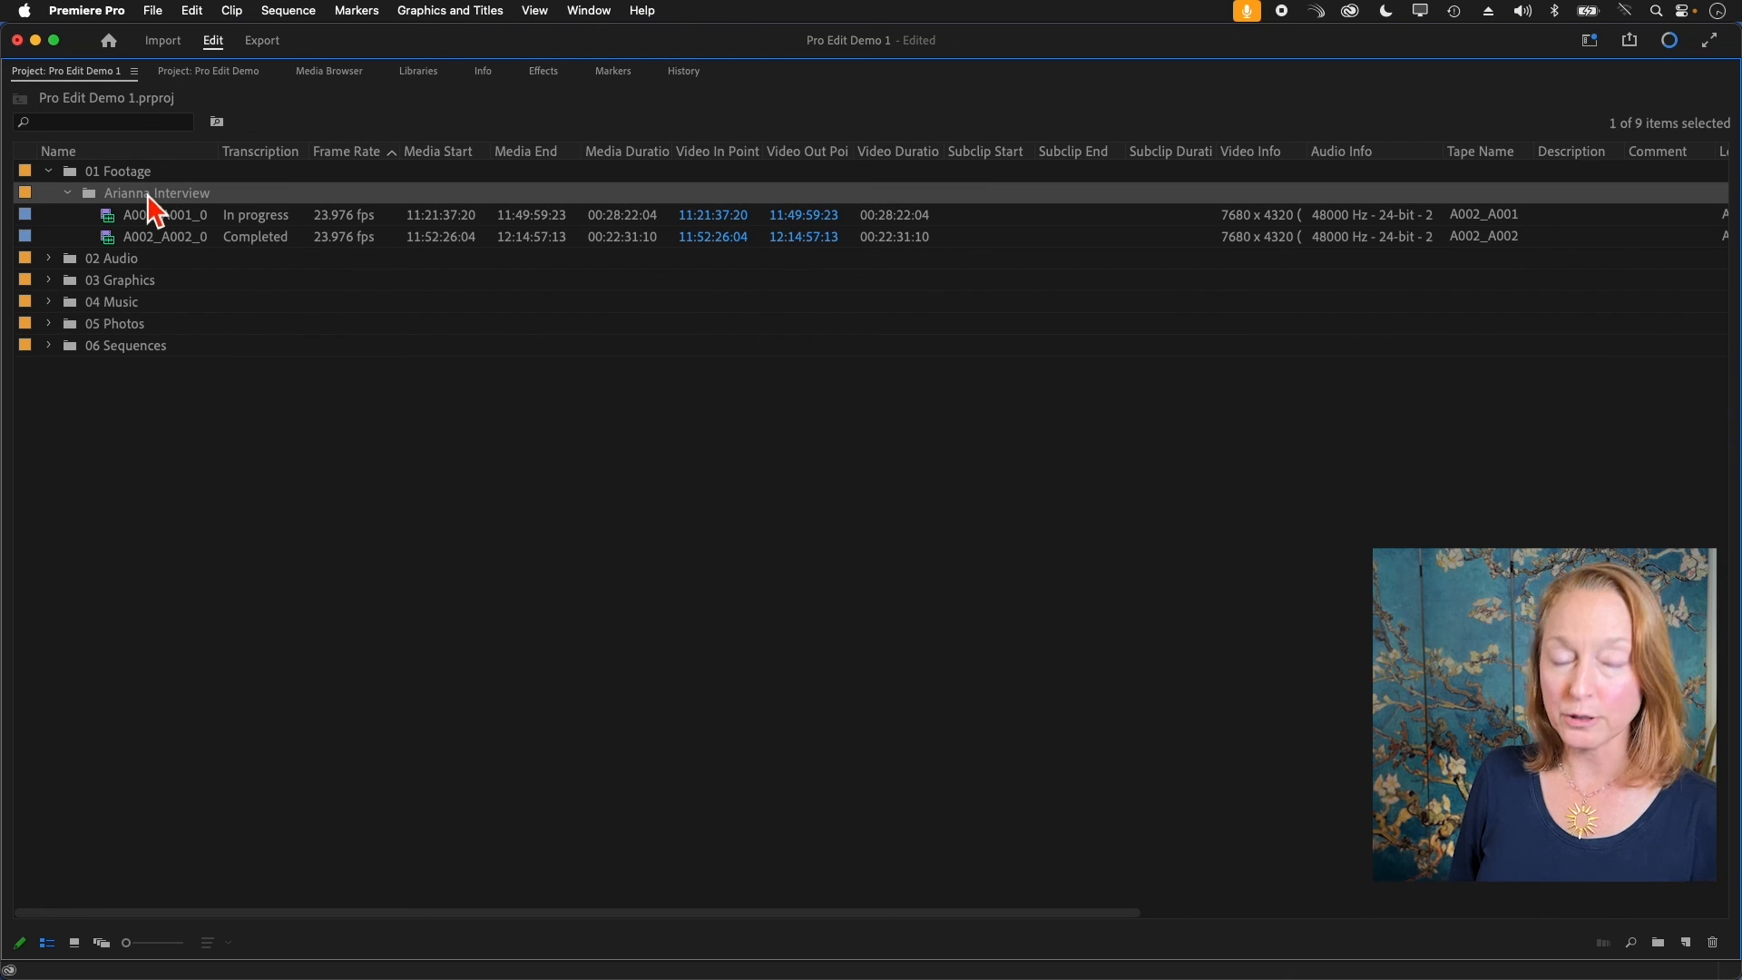
pyautogui.click(346, 76)
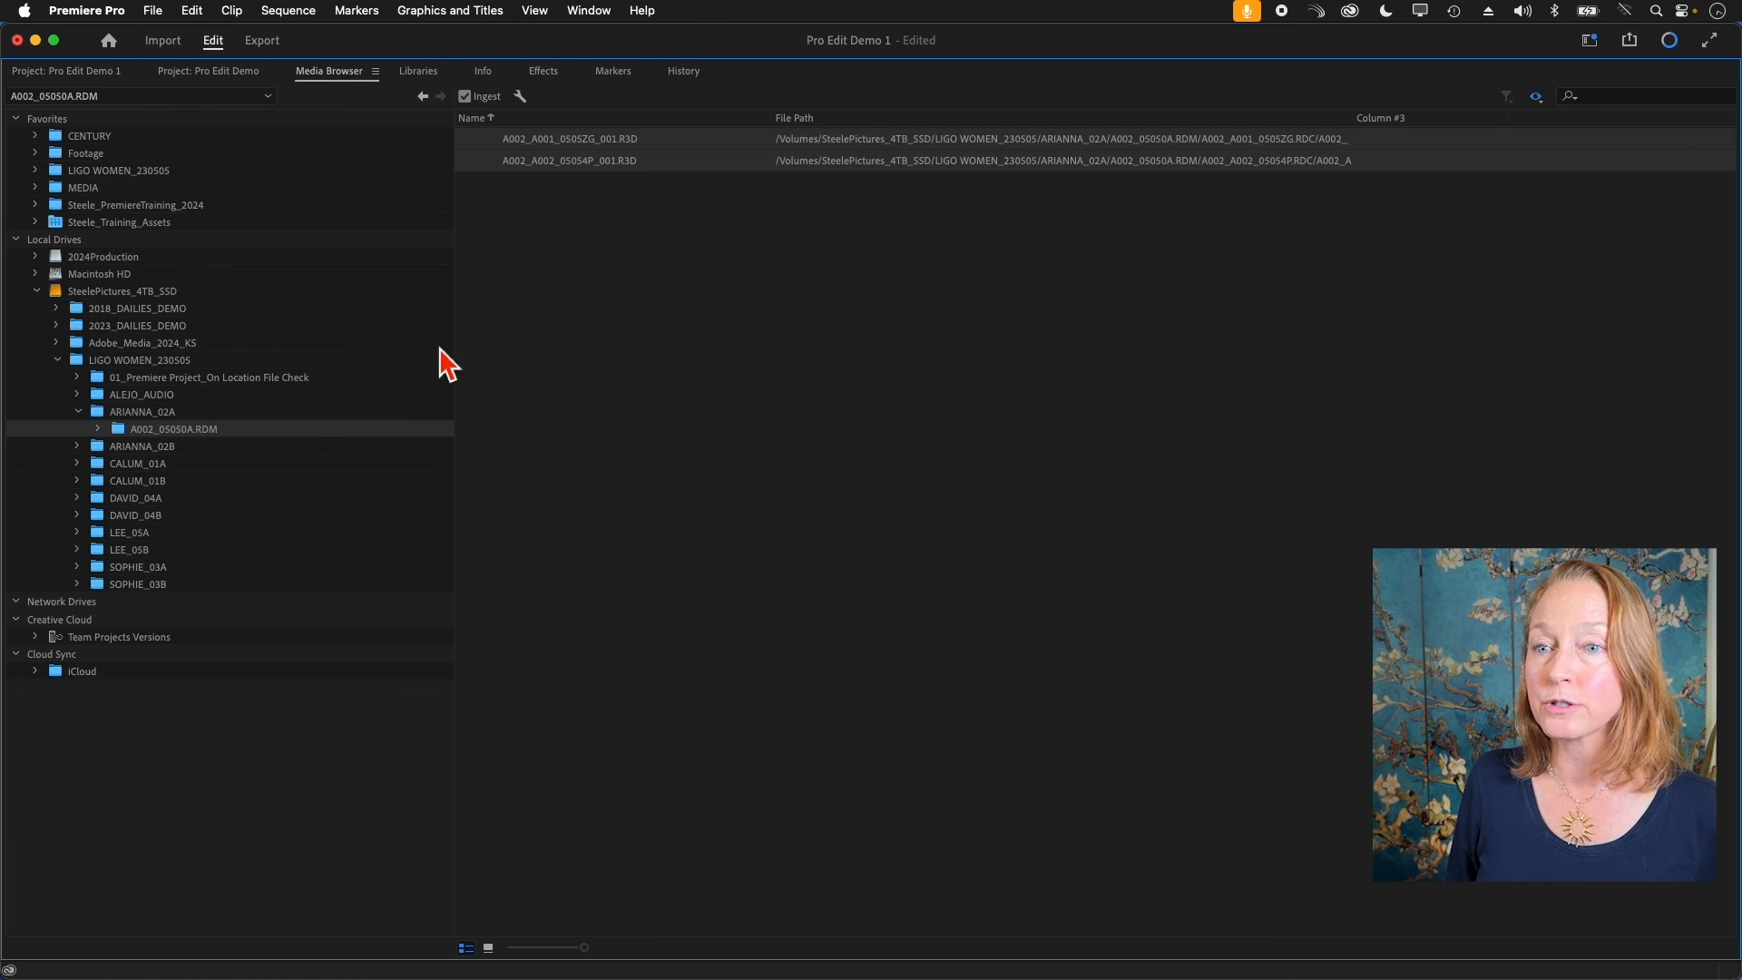
pyautogui.click(78, 446)
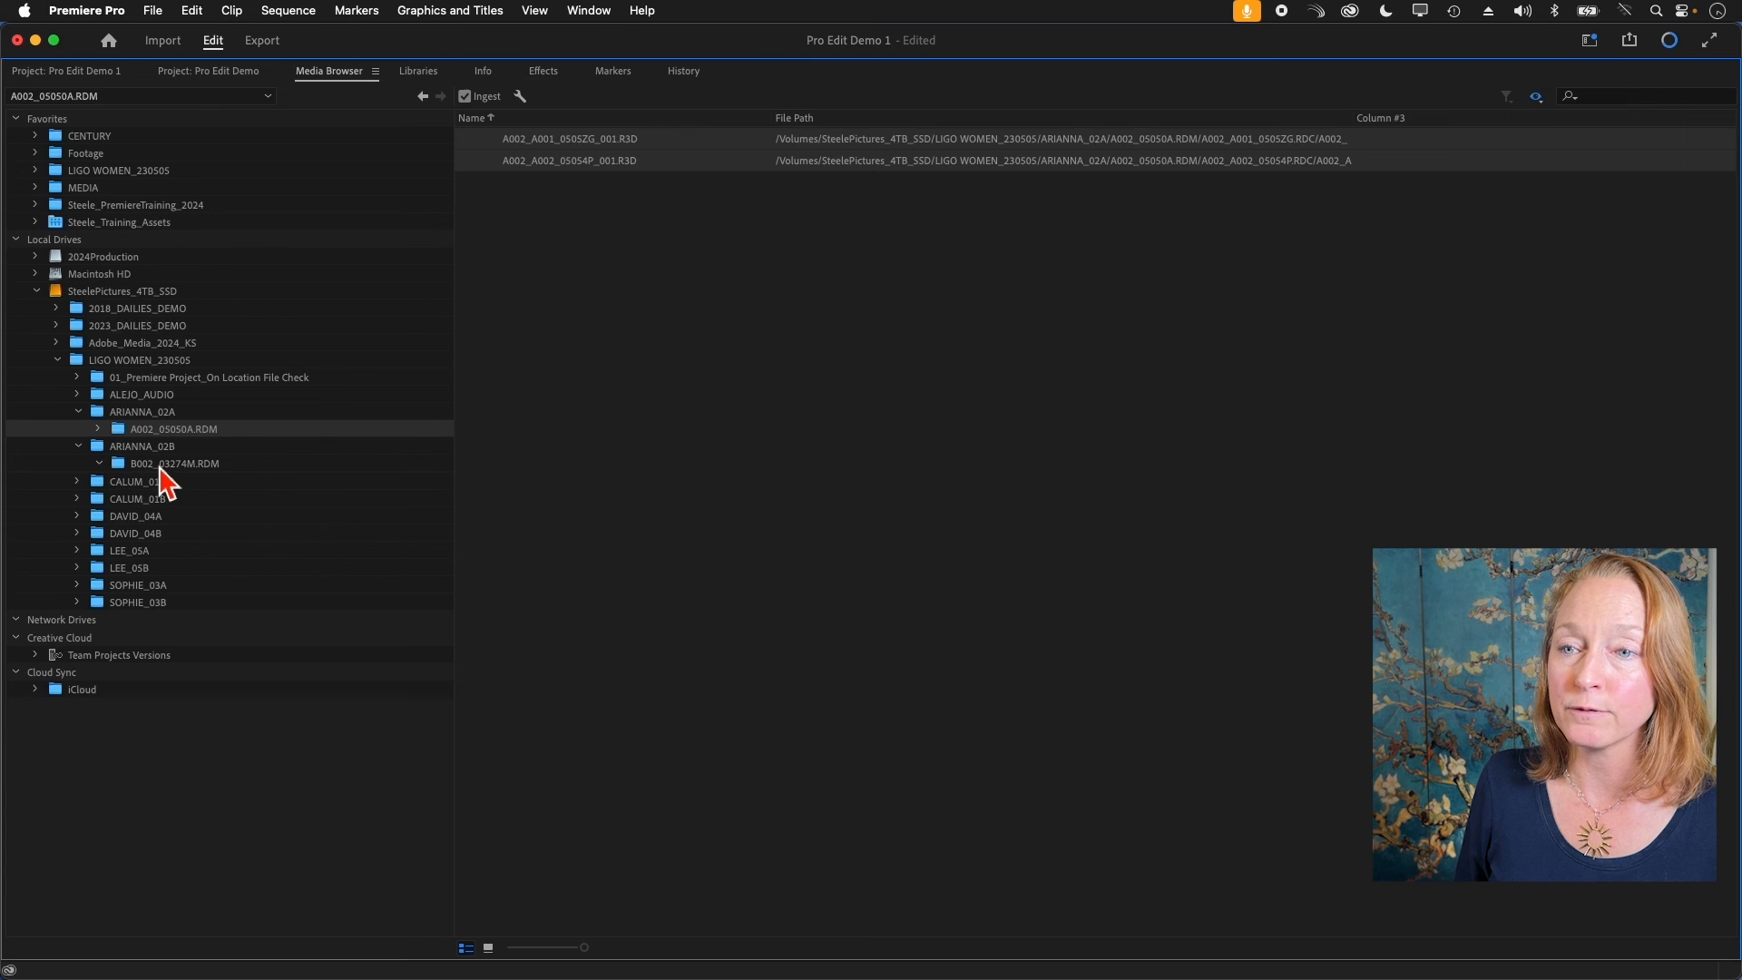
pyautogui.click(164, 466)
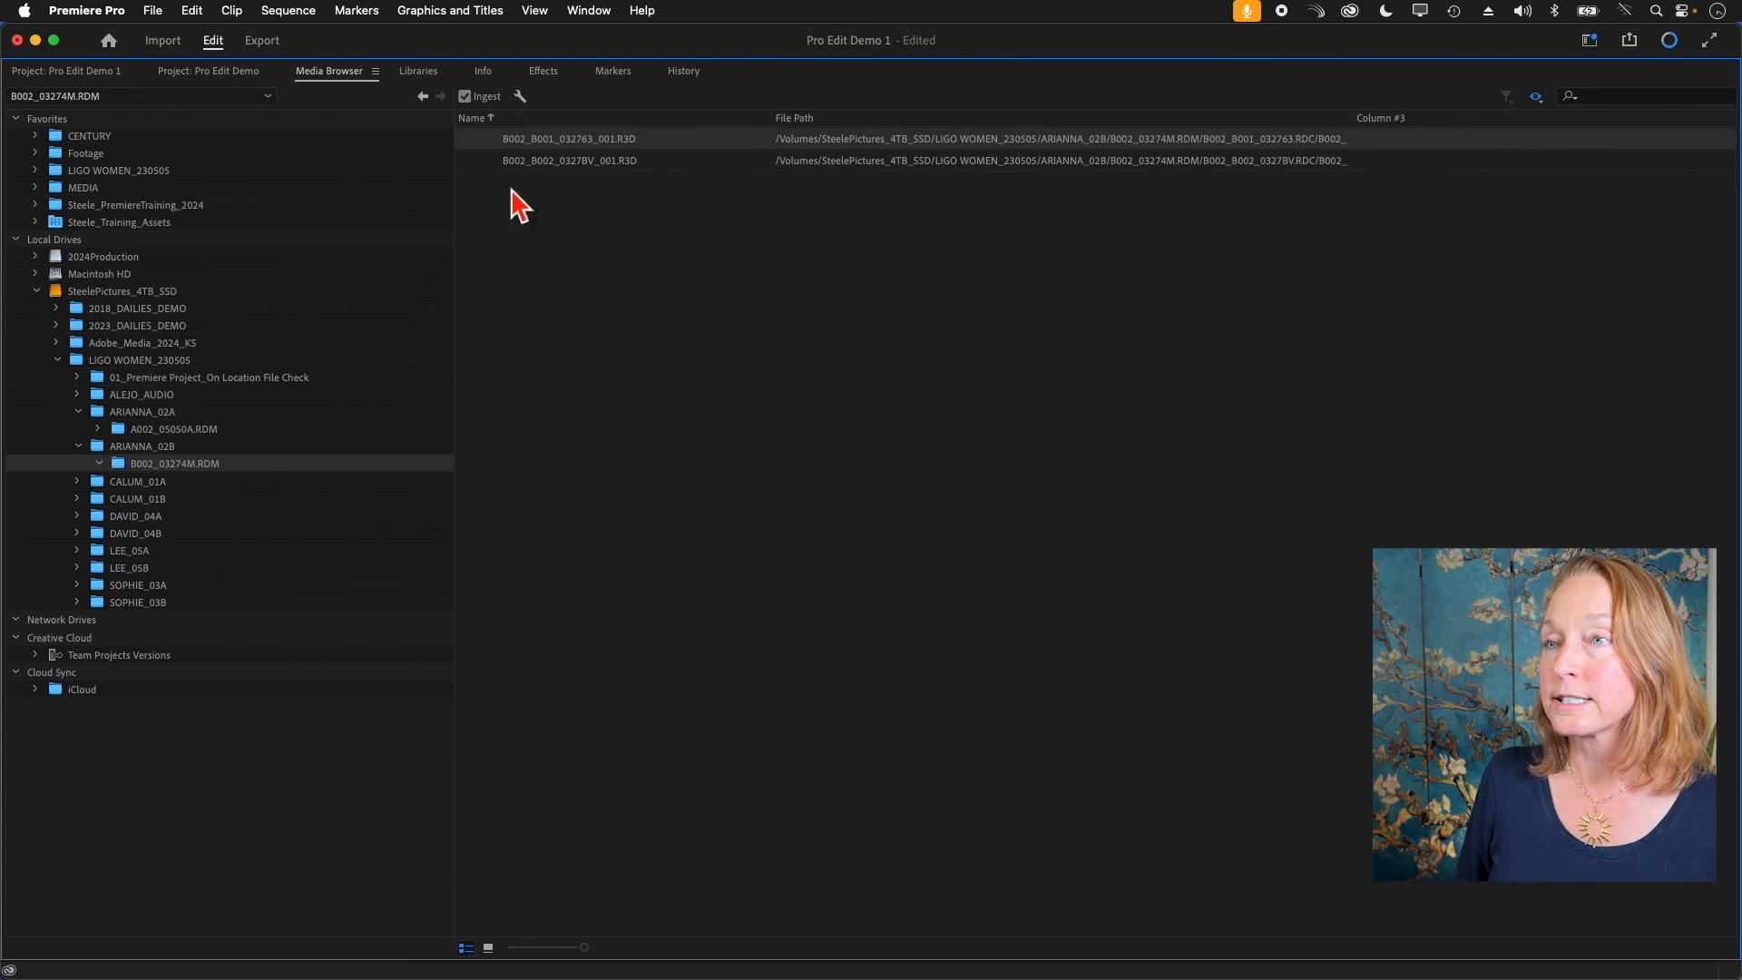
pyautogui.click(488, 948)
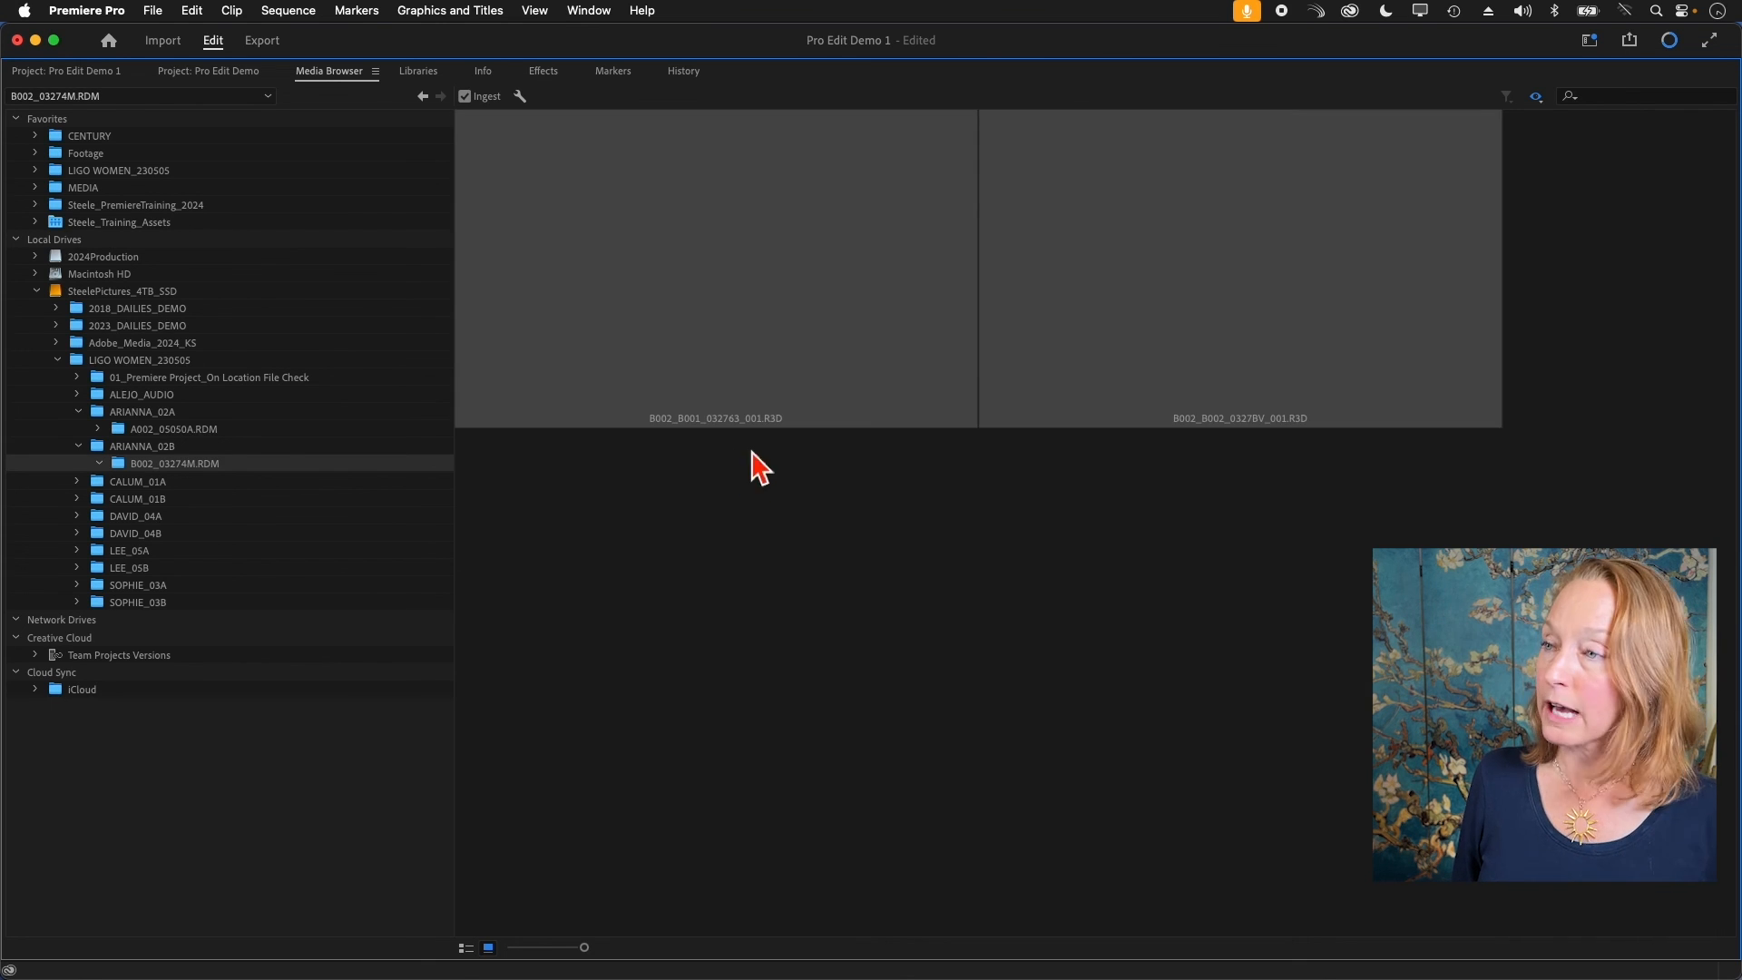
pyautogui.rightClick(682, 265)
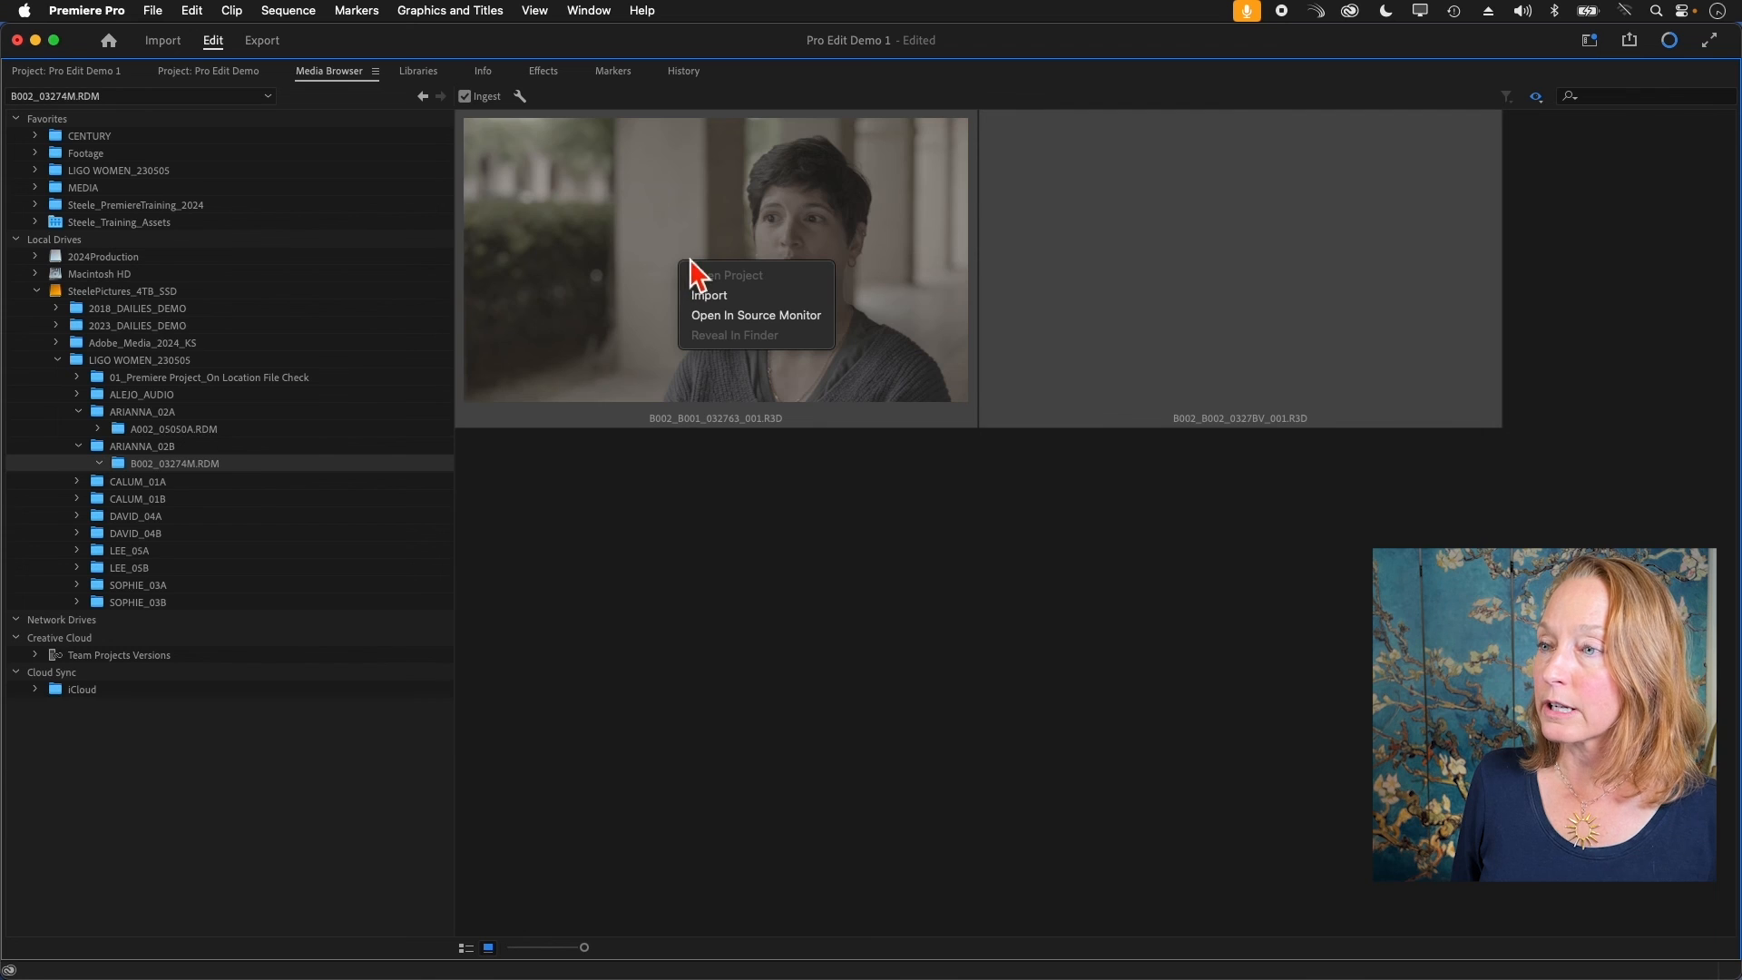
pyautogui.click(763, 296)
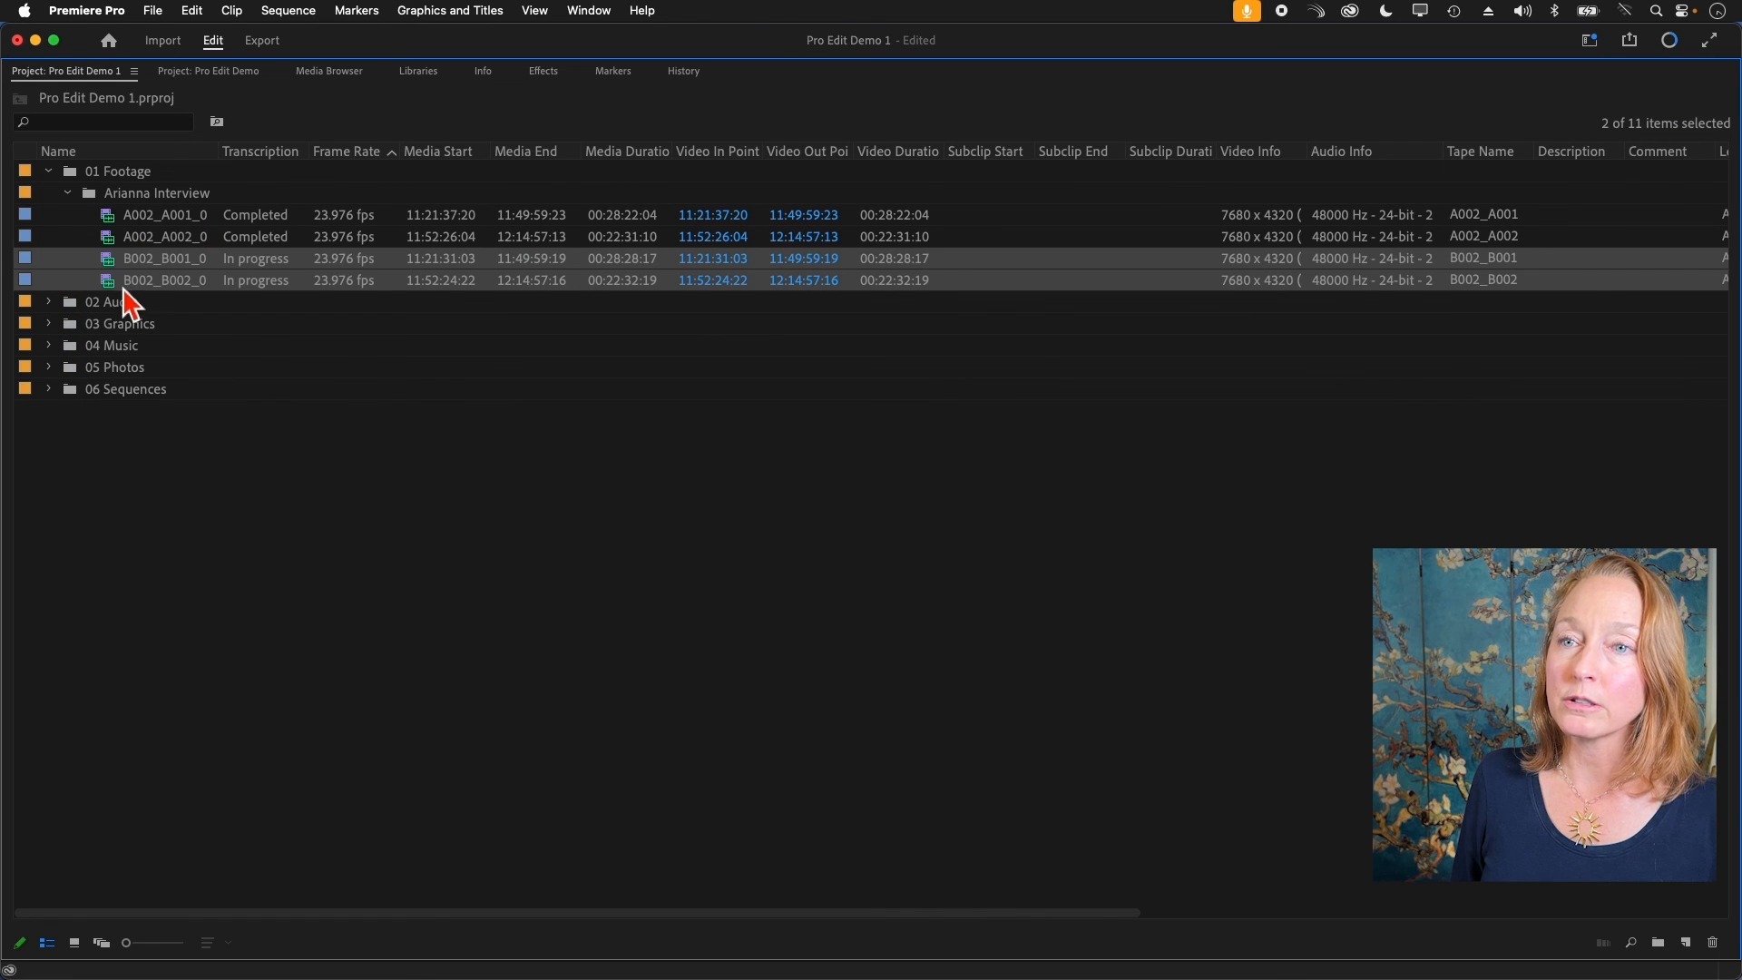